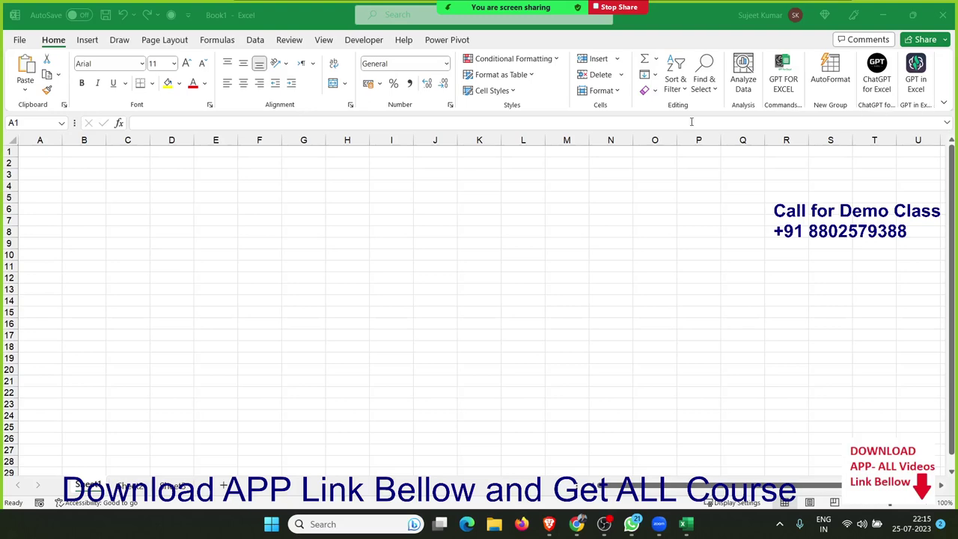
Create a new workbook from the Weekly timesheet template.
left_click(33, 47)
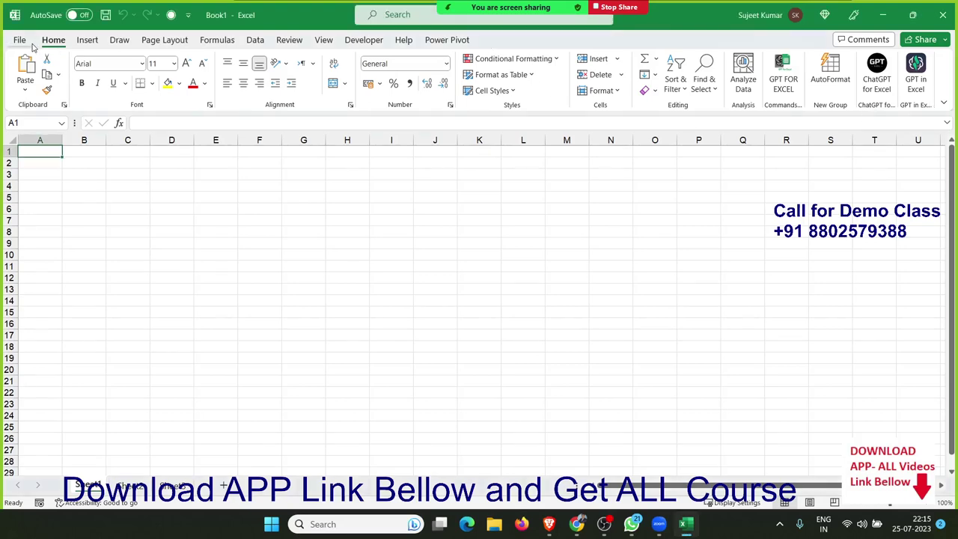
left_click(21, 41)
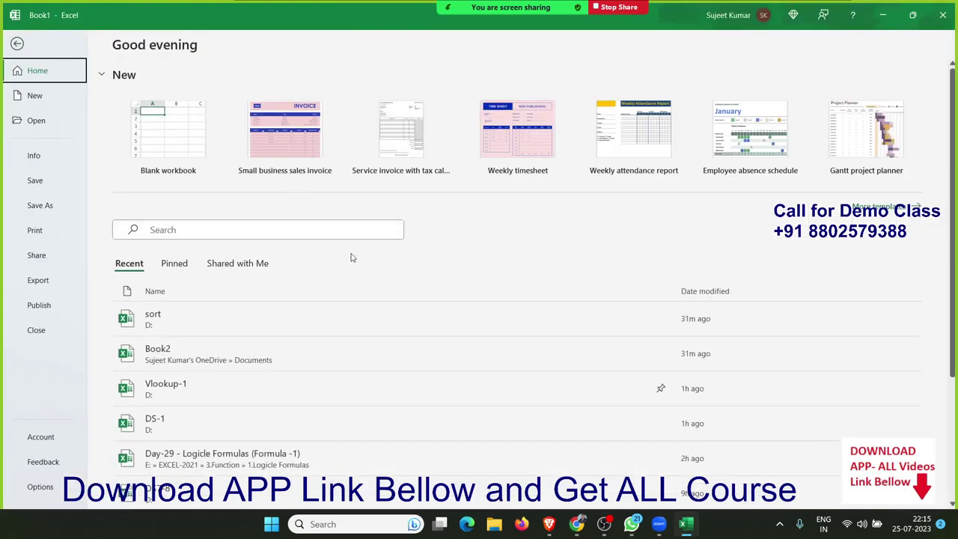
left_click(517, 133)
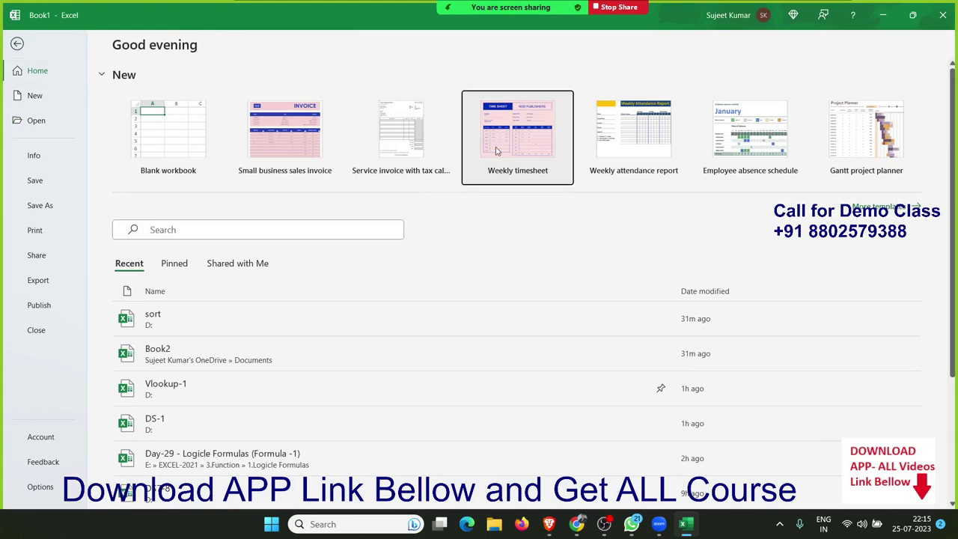
left_click(553, 238)
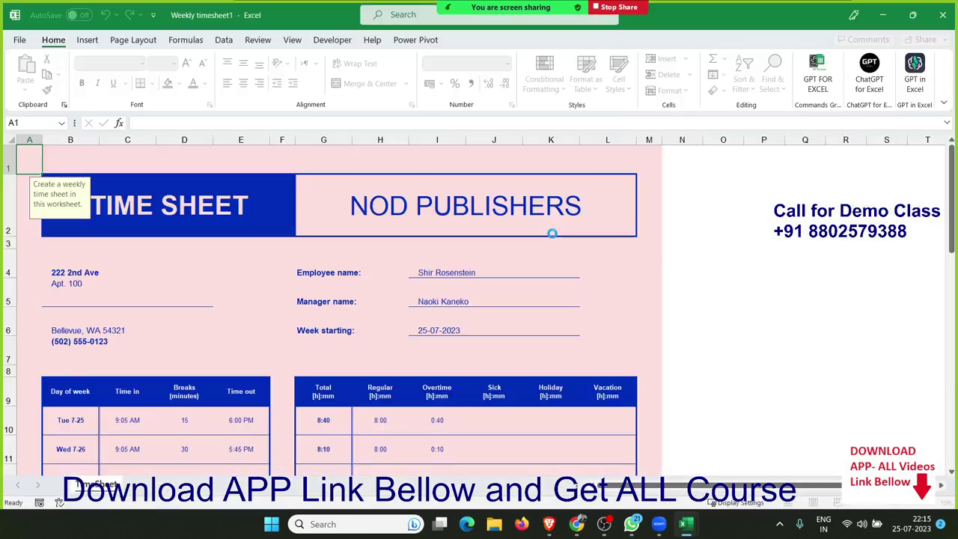
Scroll through the new timesheet to inspect its layout.
left_click(270, 238)
scroll(270, 238, "down", 7)
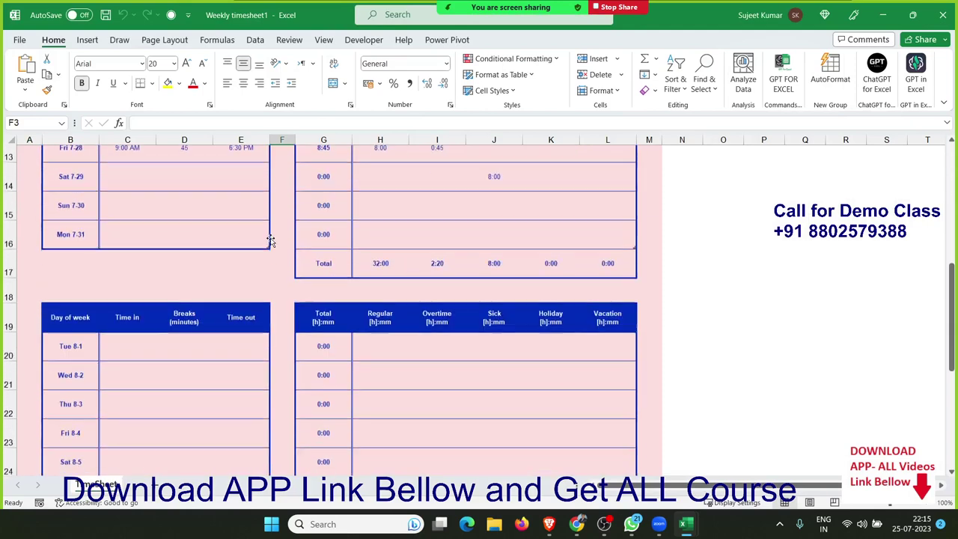
scroll(270, 238, "down", 2)
scroll(270, 238, "down", 1)
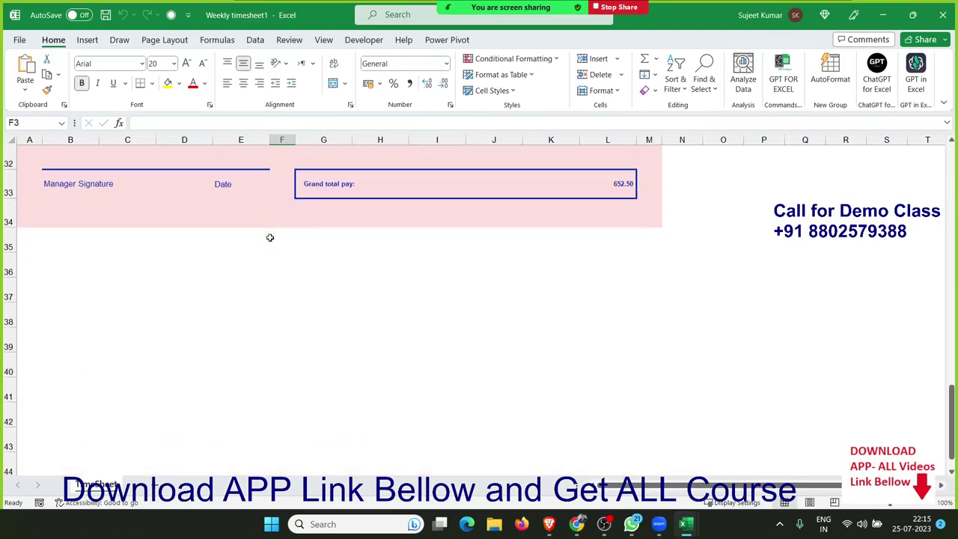
scroll(270, 238, "up", 6)
Create a workbook from the Weekly attendance report template.
left_click(19, 39)
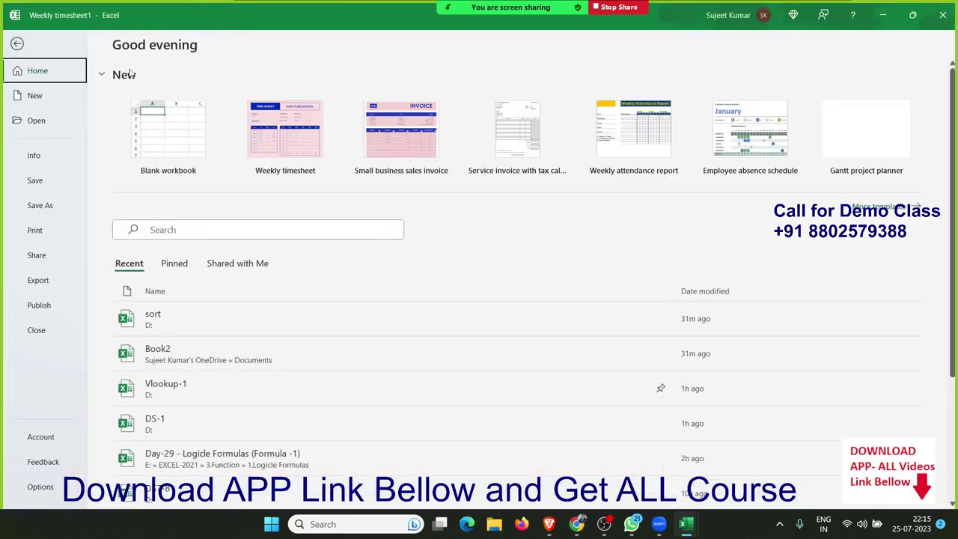
left_click(618, 133)
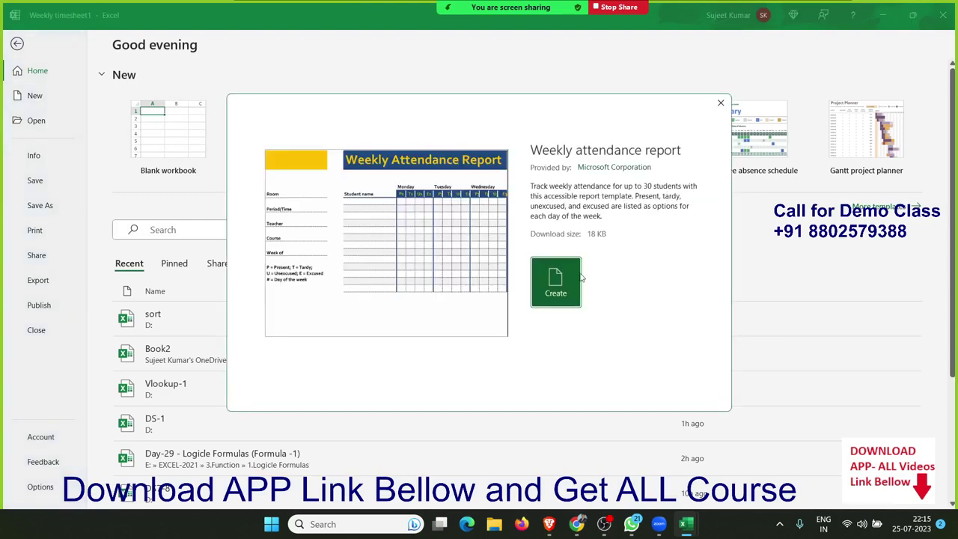
left_click(581, 277)
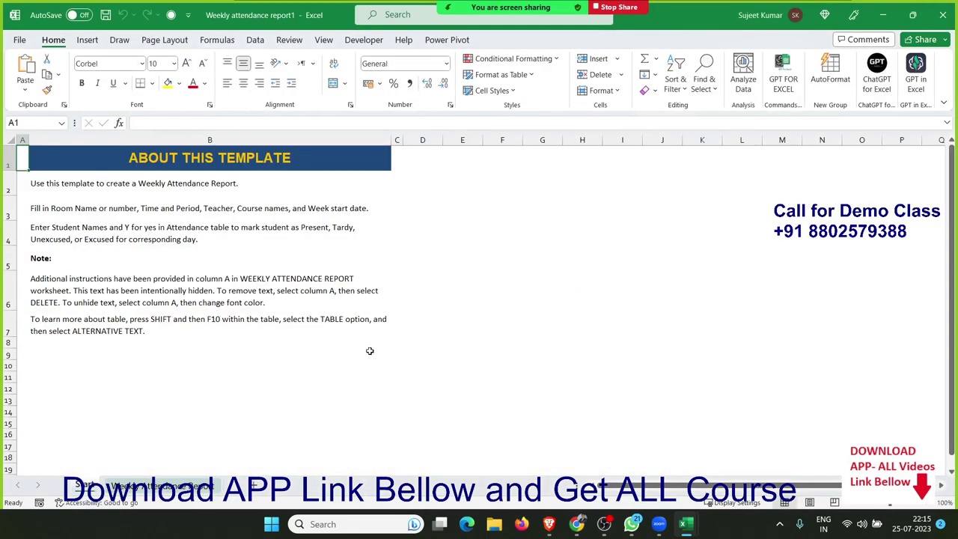
Browse the Weekly Attendance Report sheet, checking cells in its attendance grid.
left_click(131, 488)
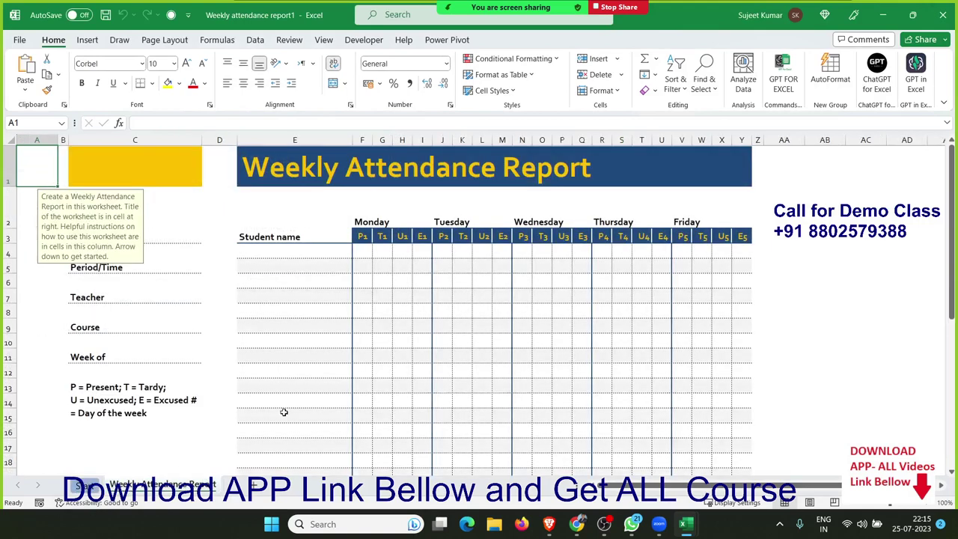
scroll(299, 385, "down", 5)
scroll(300, 384, "up", 5)
left_click(366, 388)
left_click(444, 354)
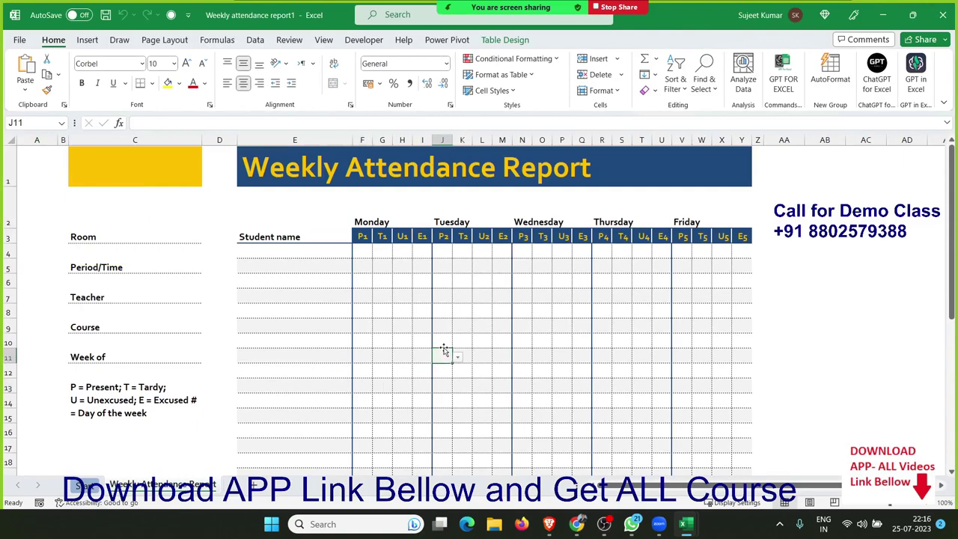
scroll(444, 350, "down", 1)
scroll(444, 350, "down", 1)
scroll(444, 350, "up", 2)
left_click(396, 268)
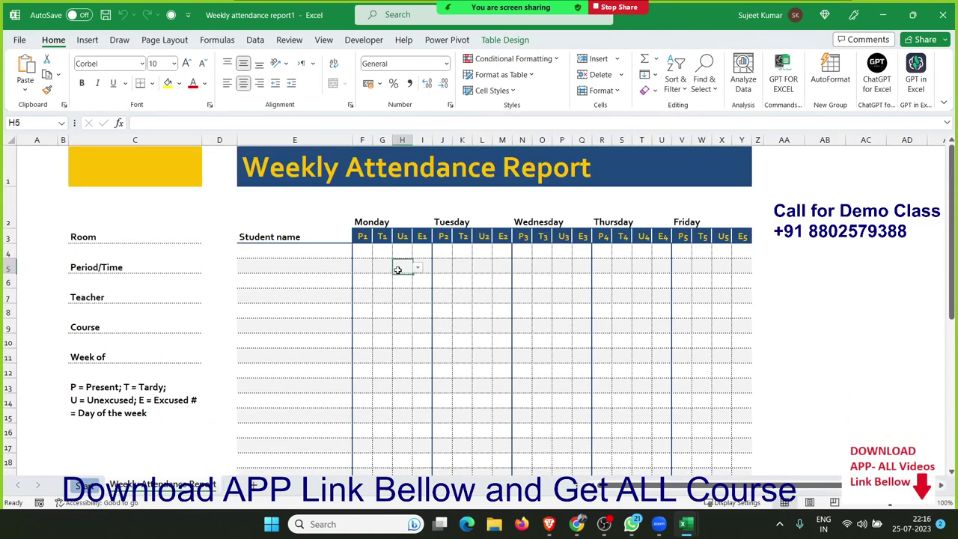
left_click(370, 263)
left_click(523, 263)
left_click(641, 282)
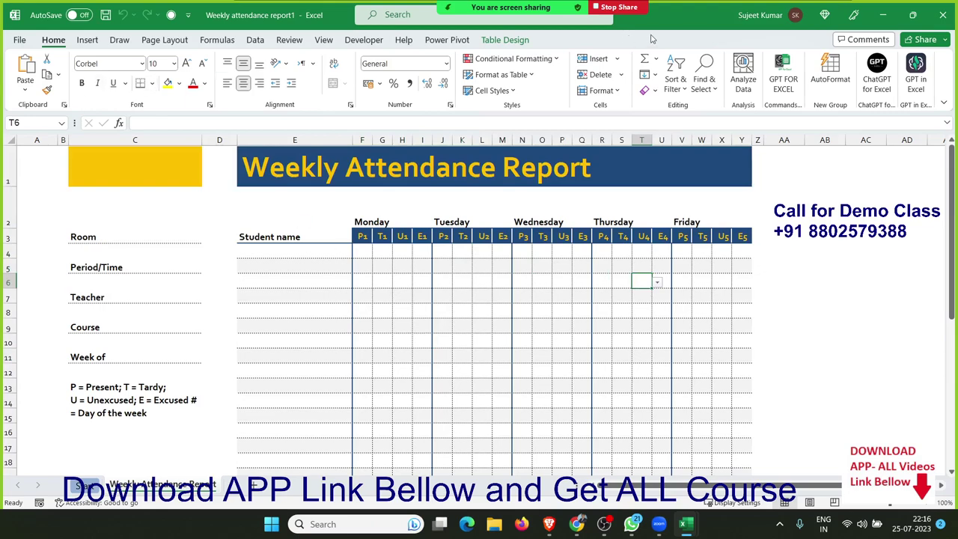
Minimize the attendance report and close Weekly timesheet1 without saving.
left_click(883, 15)
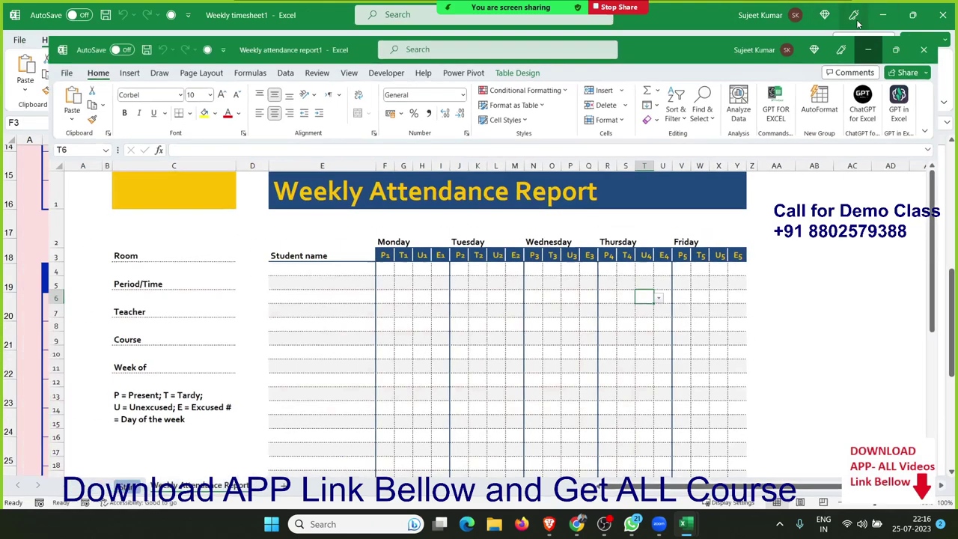
left_click(943, 15)
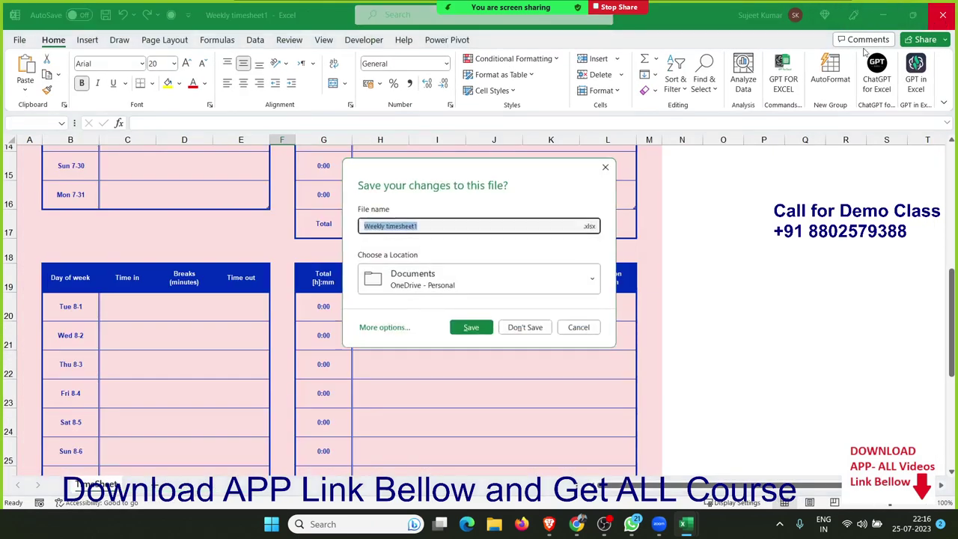
left_click(527, 329)
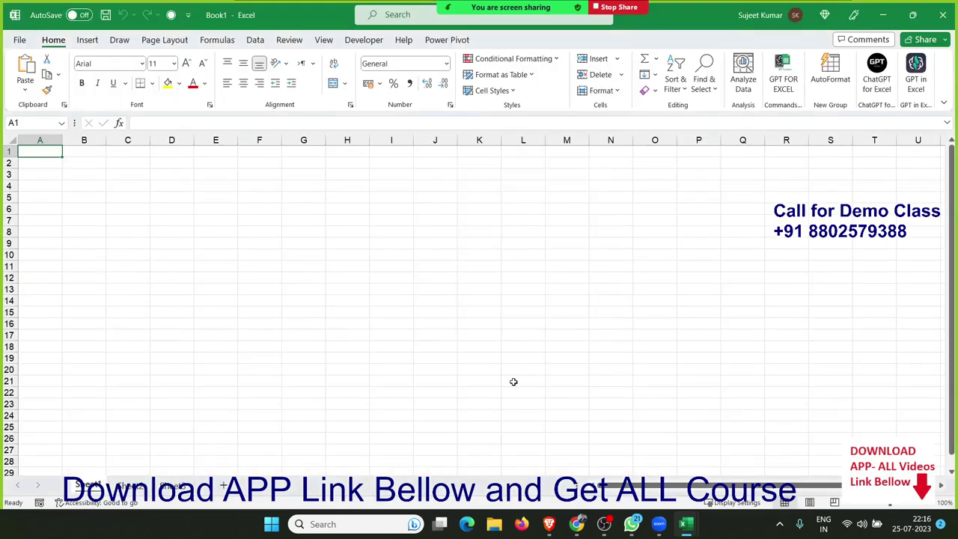
mouse_move(686, 523)
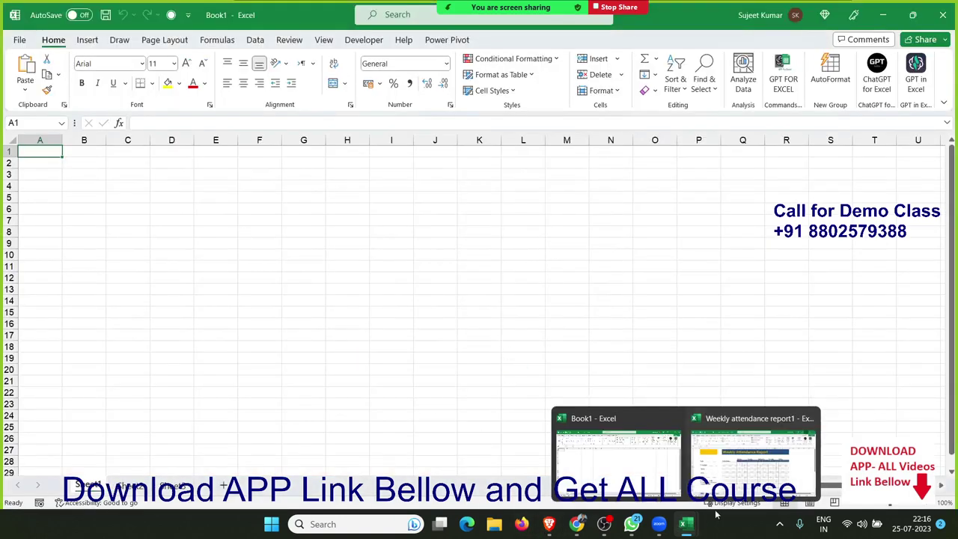
left_click(752, 460)
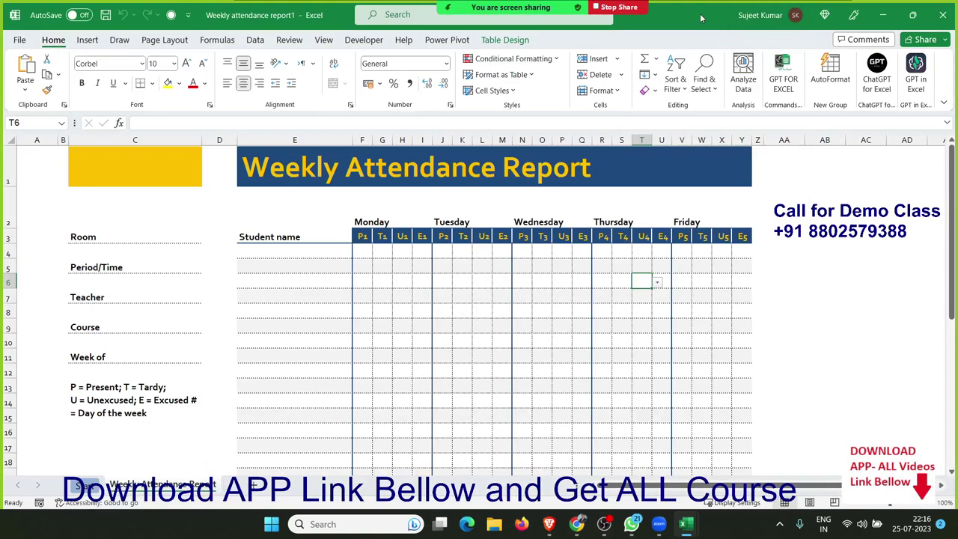
left_click(883, 15)
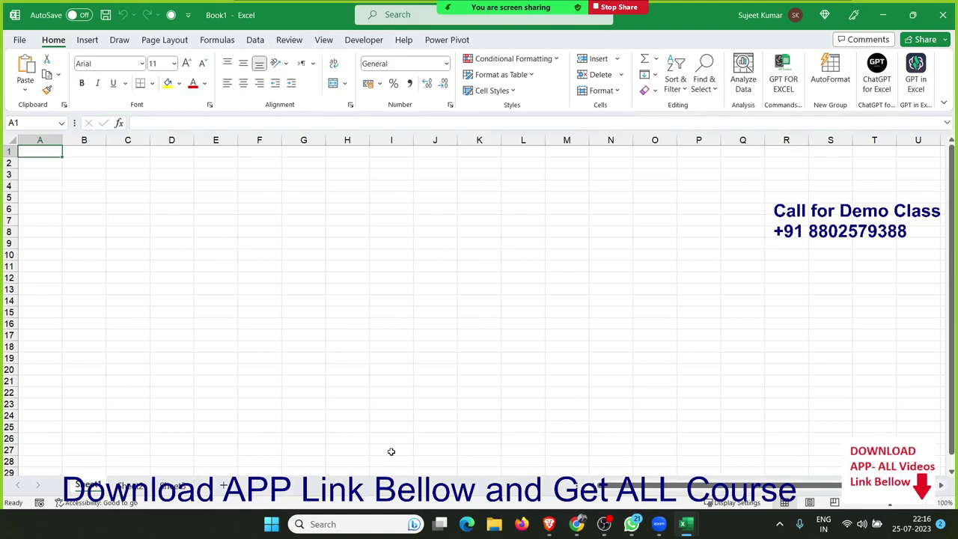
left_click(605, 526)
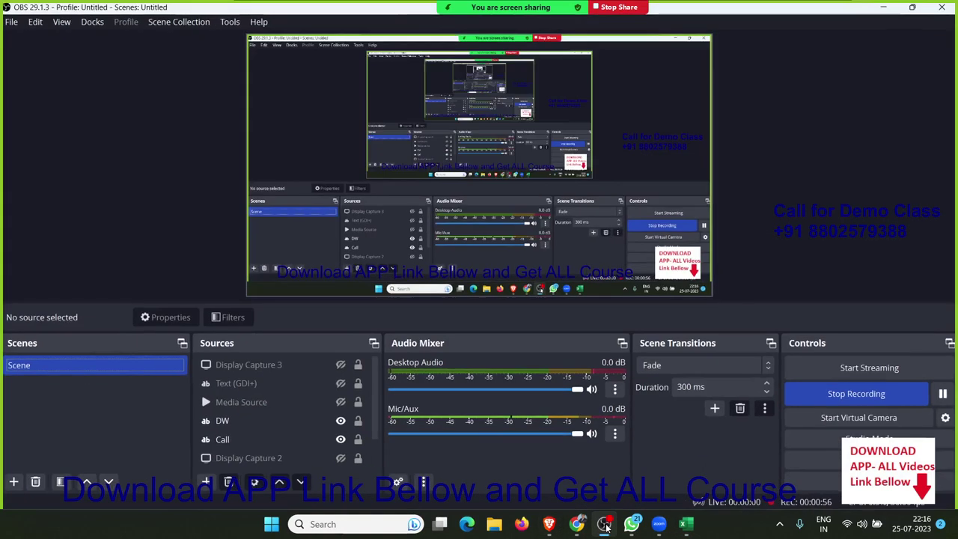
left_click(686, 524)
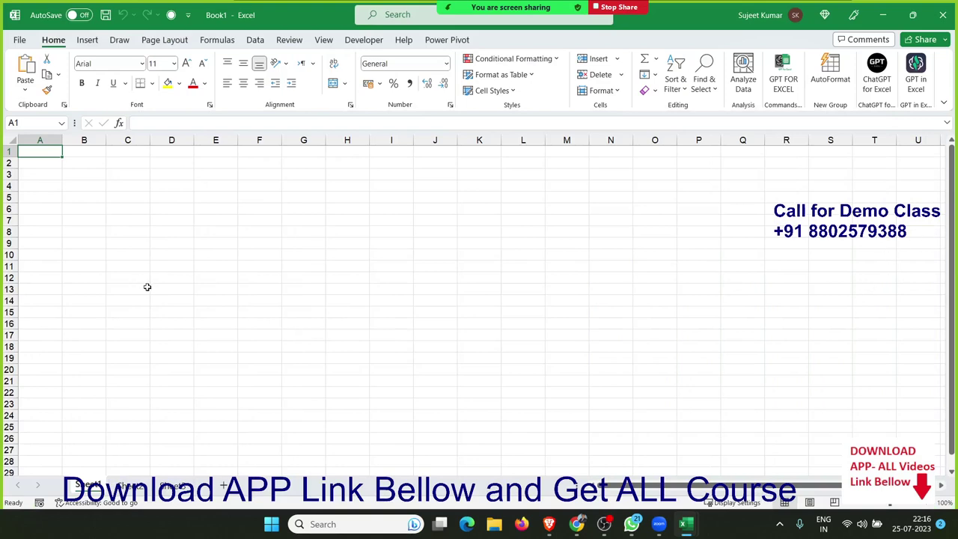
Hide the gridlines on the blank Book1 sheet.
left_click(222, 267)
left_click_drag(160, 196, 584, 361)
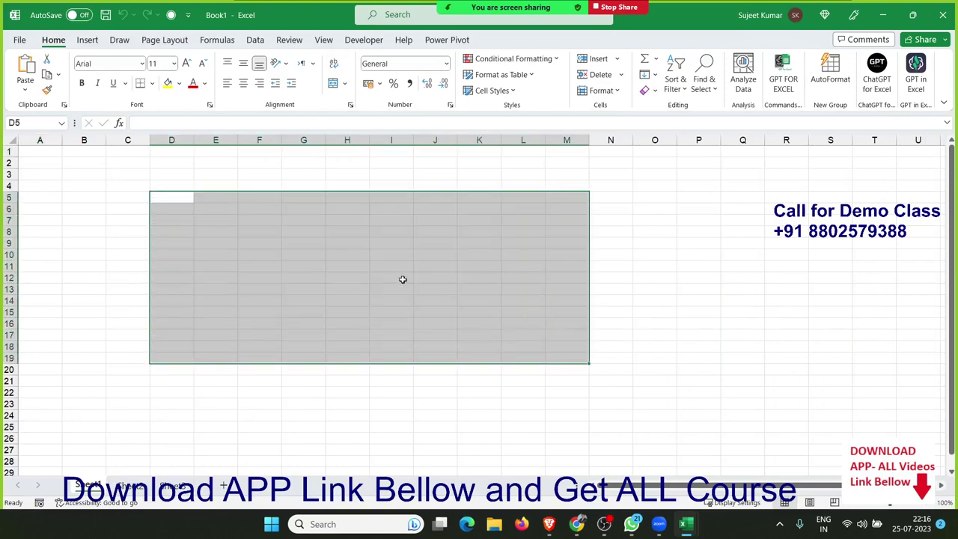
left_click_drag(379, 253, 512, 345)
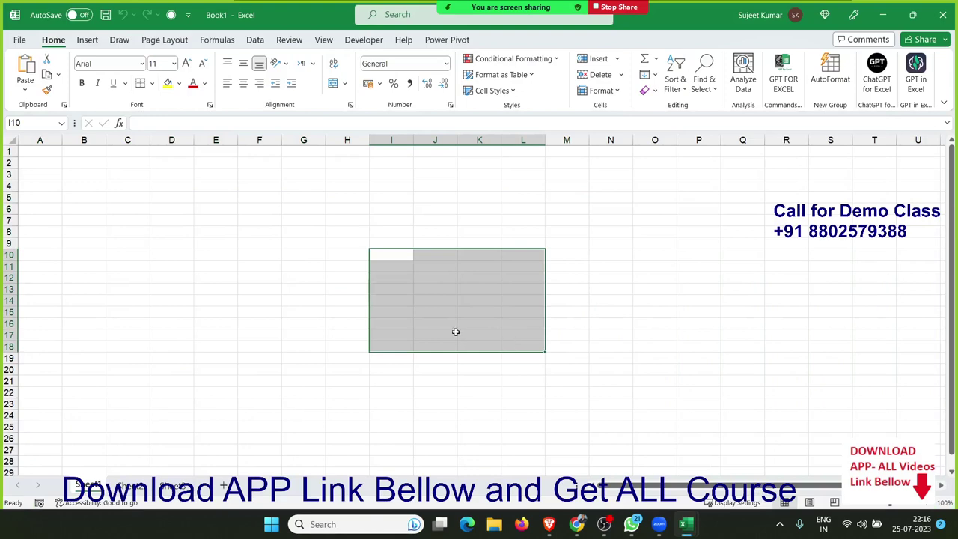
left_click(365, 288)
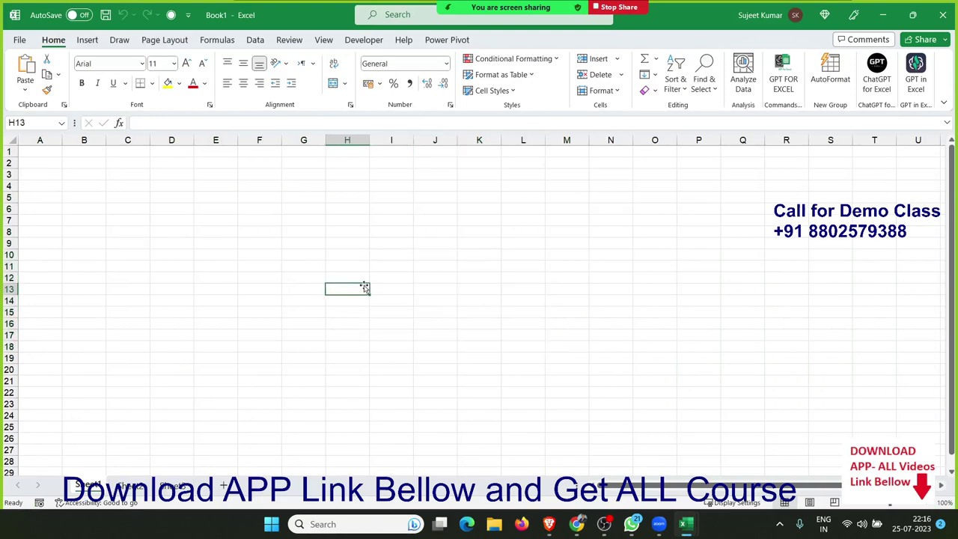
left_click(160, 42)
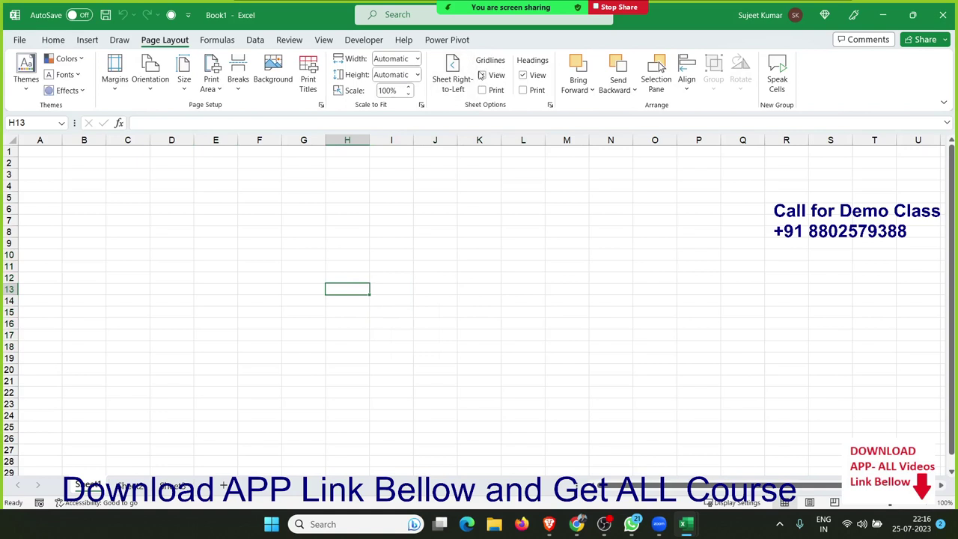
left_click(483, 76)
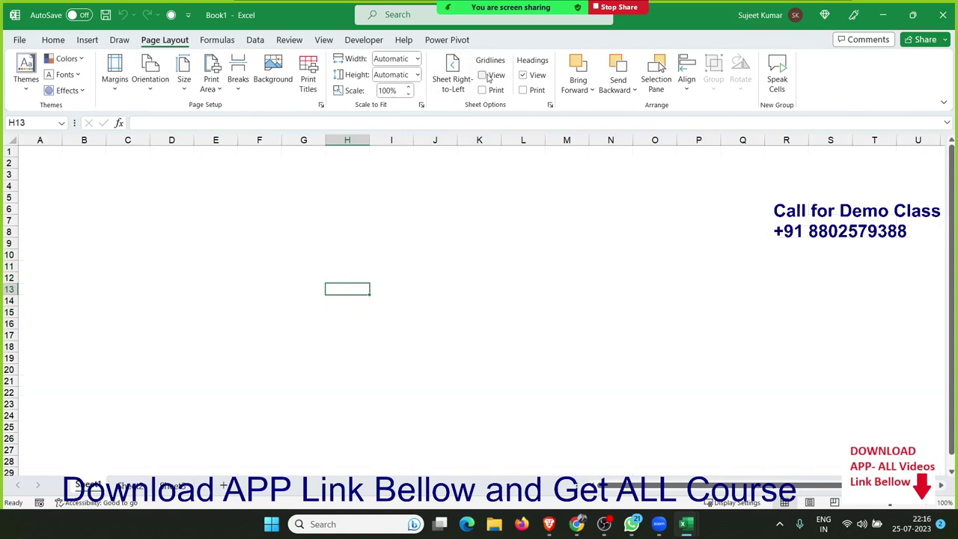
left_click(173, 174)
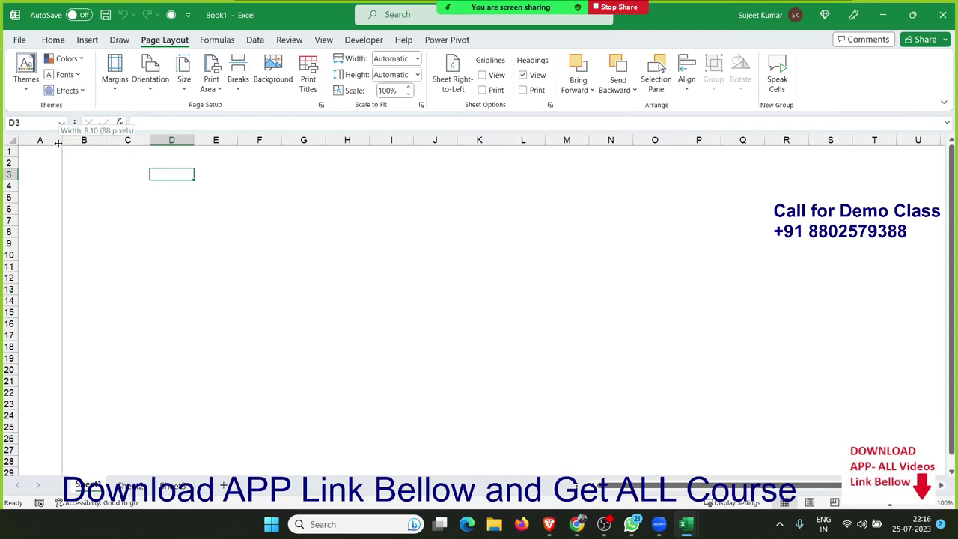
Narrow column A, set column B to 2.00, column C to 26.90, row 2 to 46.20.
left_click_drag(58, 143, 49, 144)
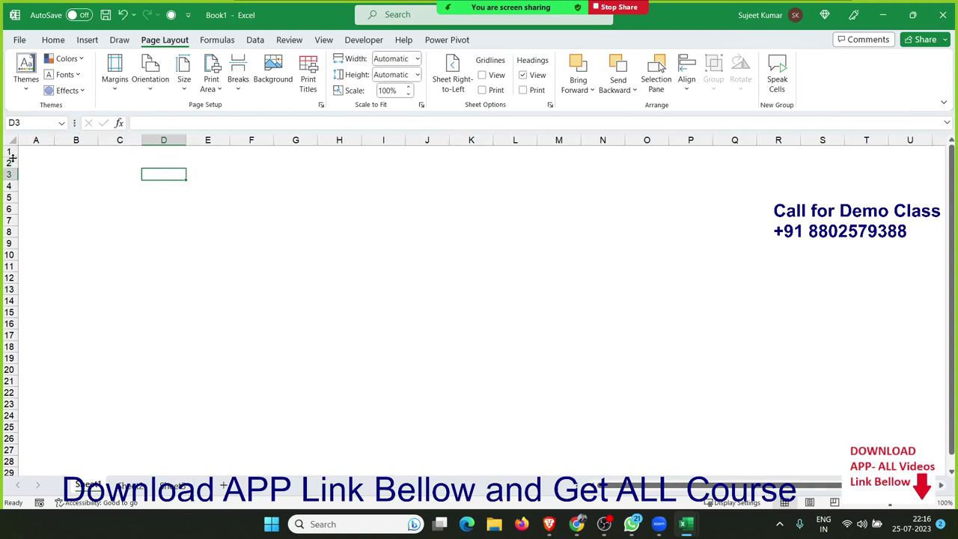
left_click(41, 172)
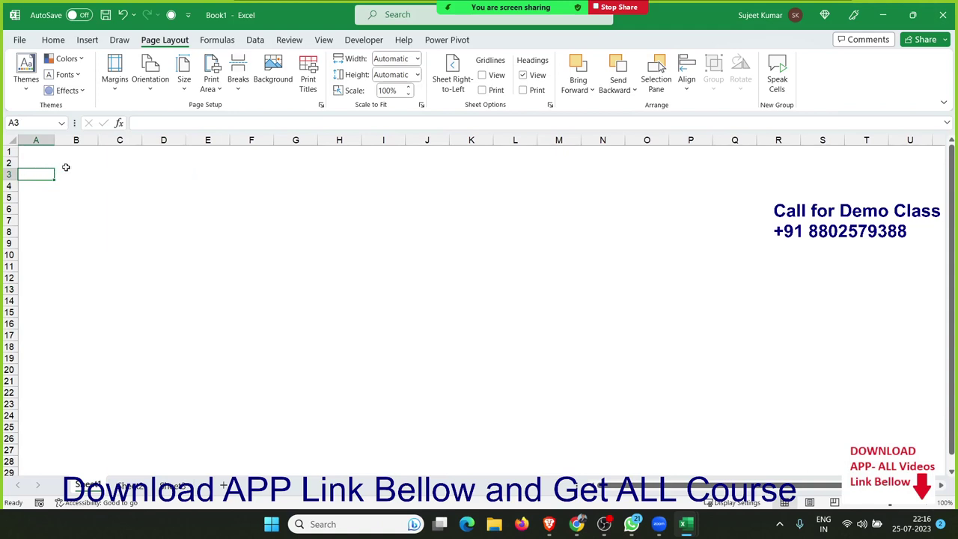
left_click(65, 166)
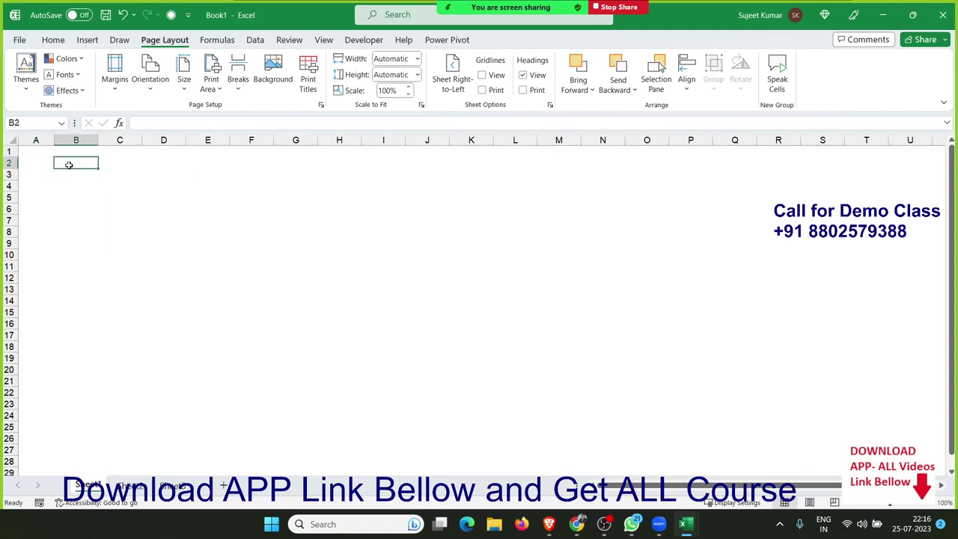
mouse_move(98, 140)
left_mouse_down()
mouse_move(62, 140)
mouse_move(195, 141)
left_mouse_up()
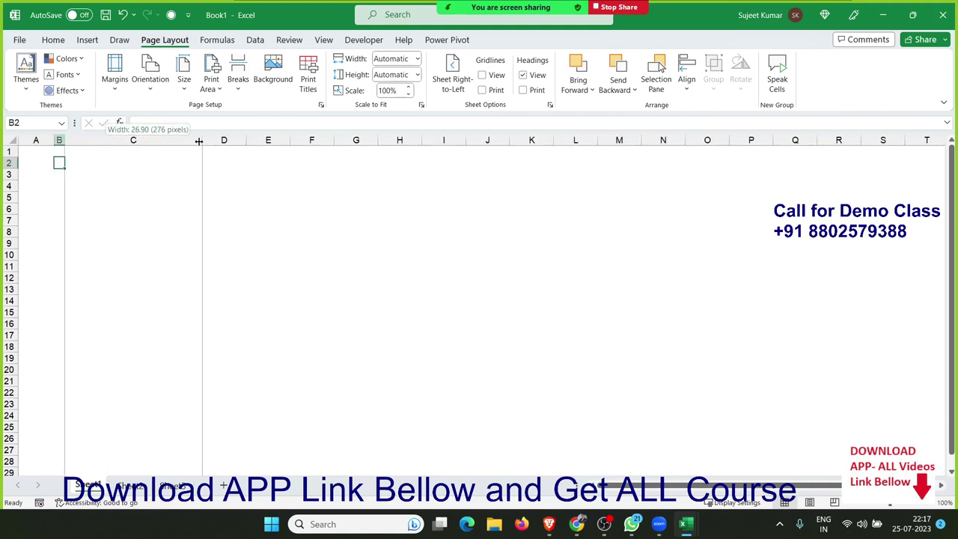
left_click_drag(195, 142, 208, 141)
left_click(130, 167)
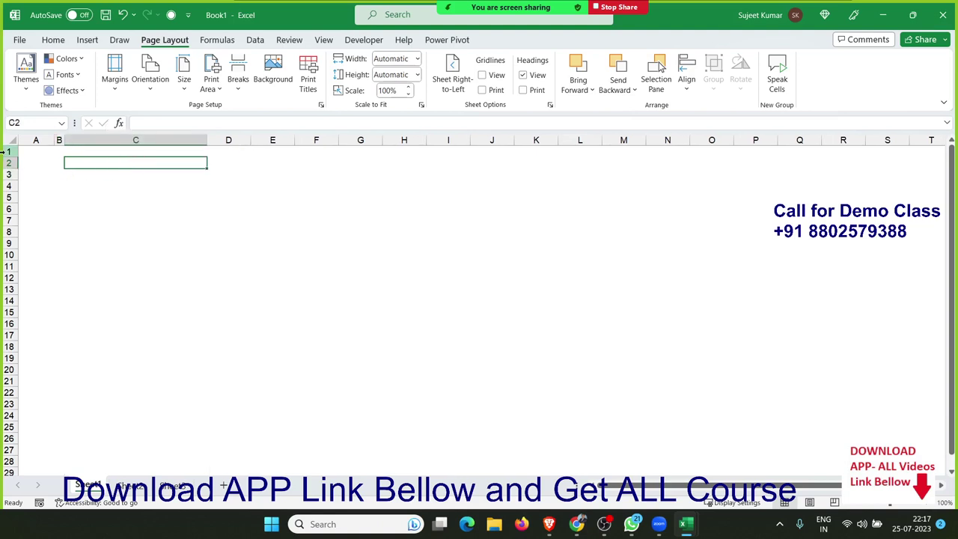
left_click_drag(10, 168, 9, 196)
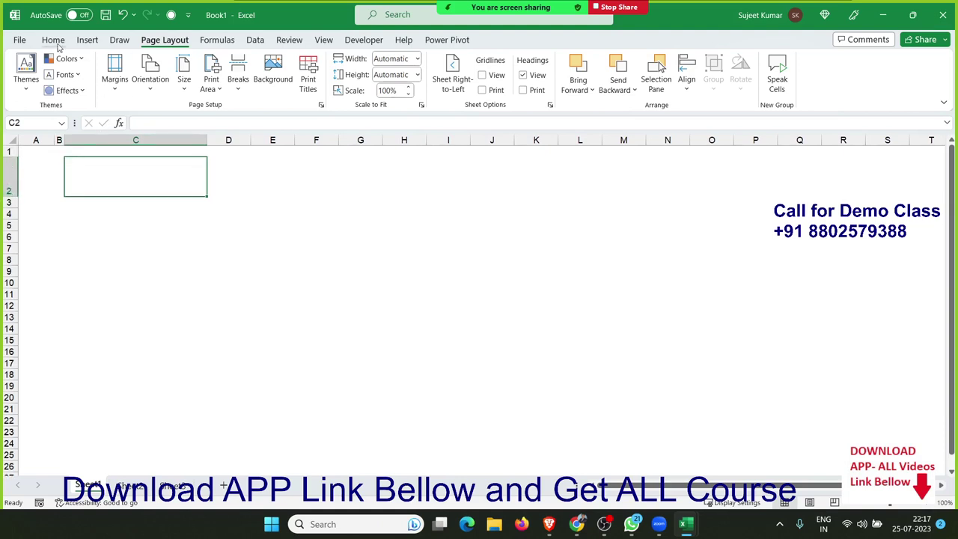
Give cell C2 a gold fill.
left_click(54, 39)
left_click(179, 83)
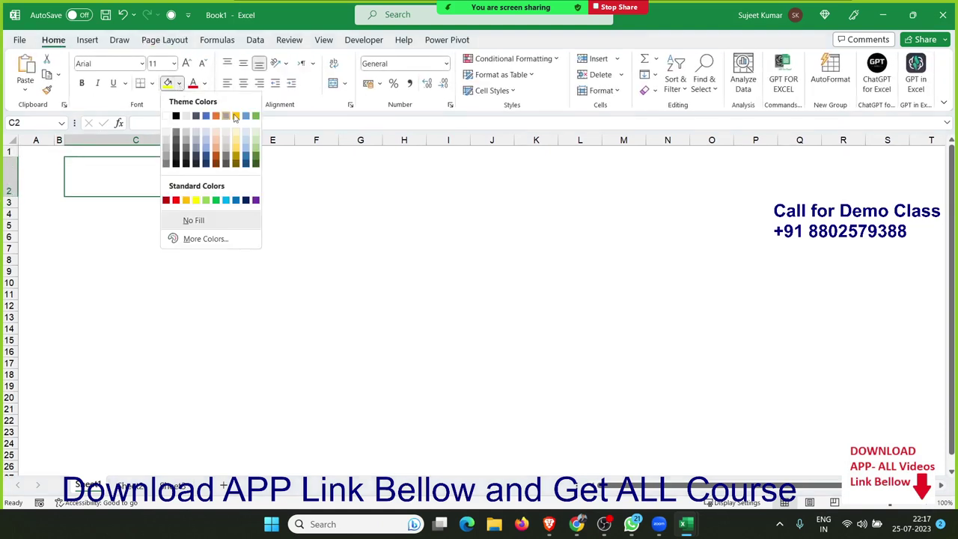
left_click(237, 117)
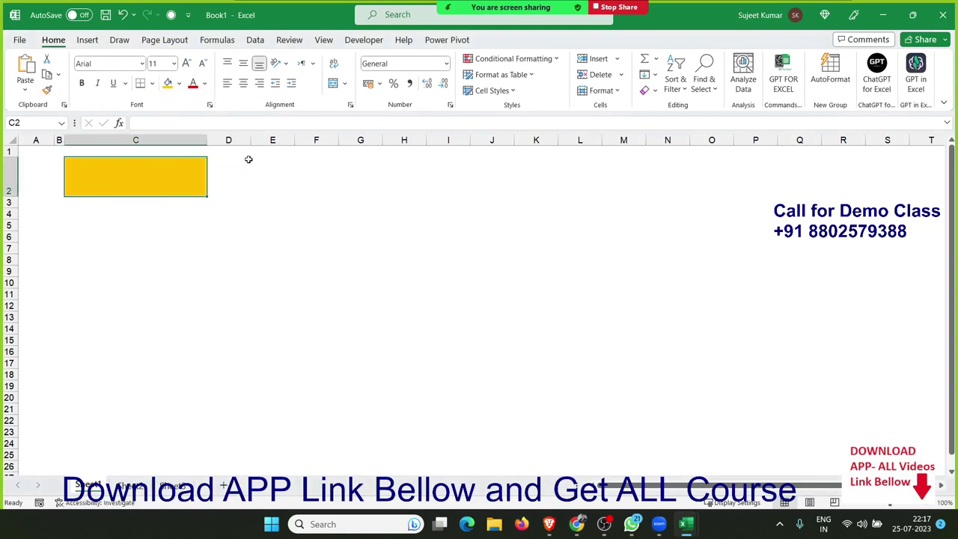
left_click(279, 189)
left_click(236, 140)
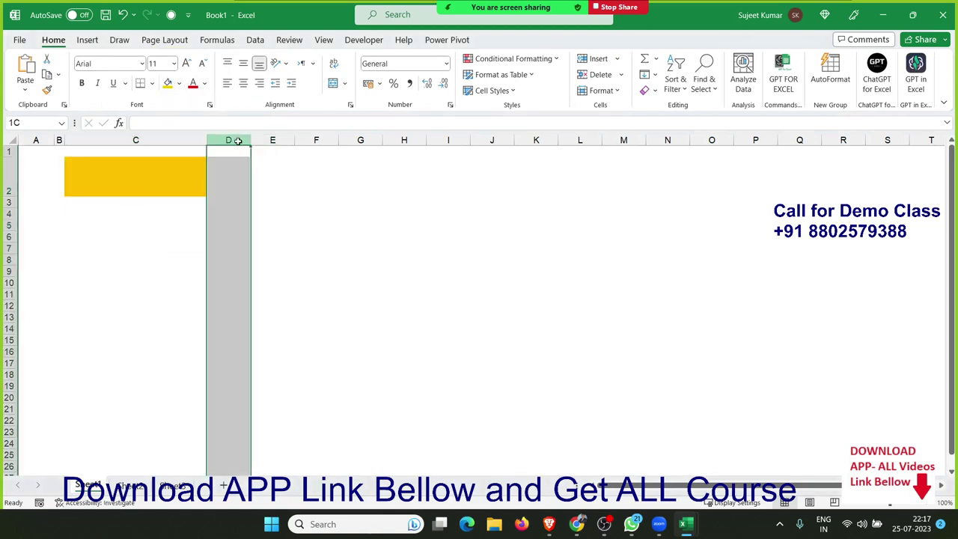
Merge E2 through T2 into one banner cell and make row 2 slightly taller.
left_click(276, 160)
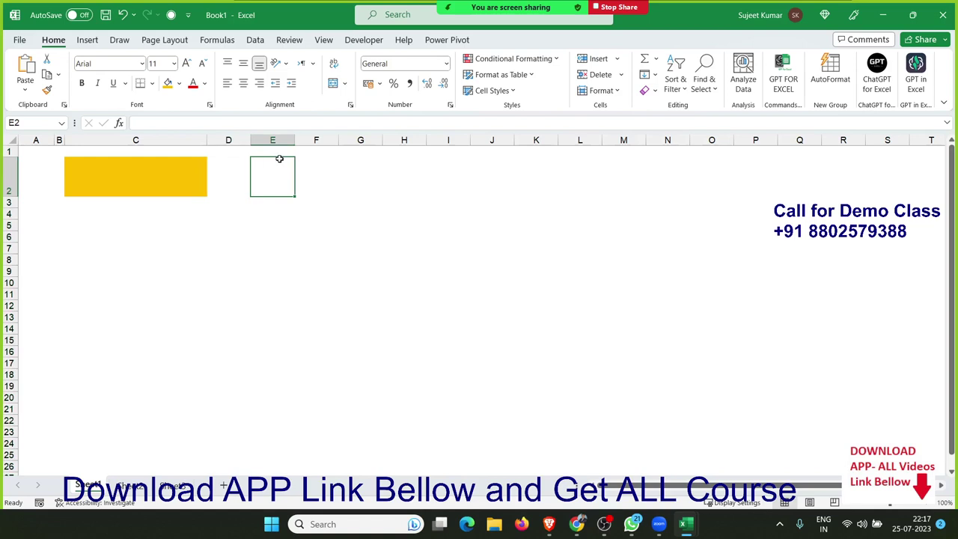
mouse_move(306, 160)
left_mouse_down()
mouse_move(891, 160)
mouse_move(877, 159)
left_mouse_up()
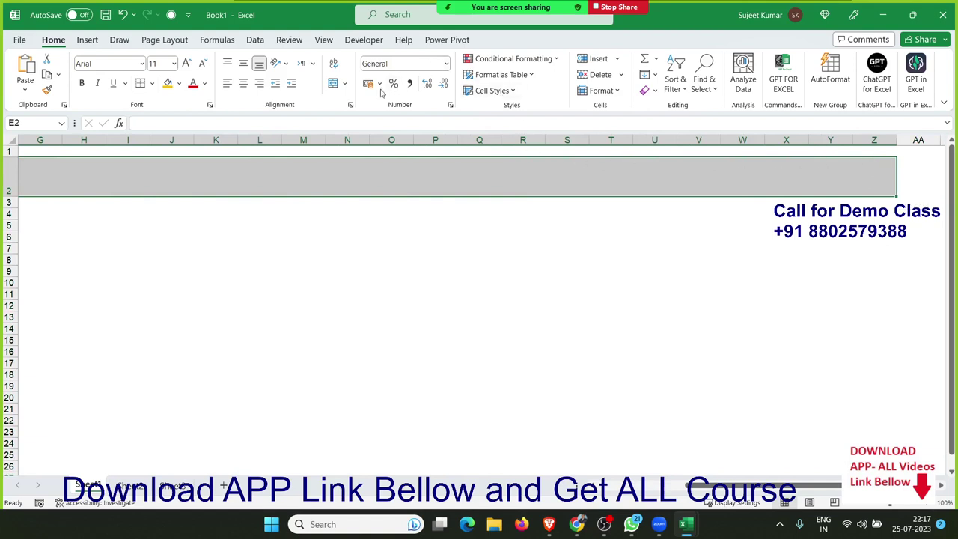
left_click(333, 85)
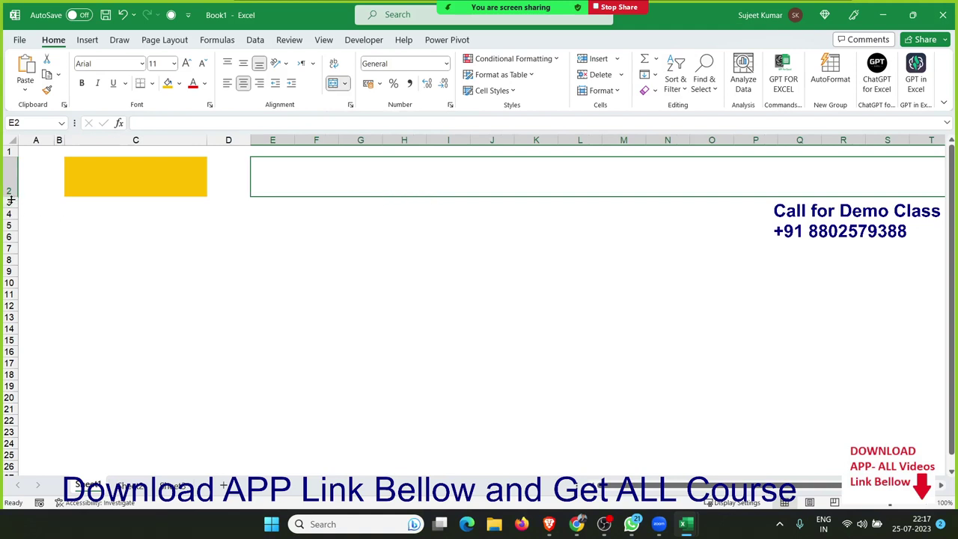
left_click_drag(11, 196, 11, 206)
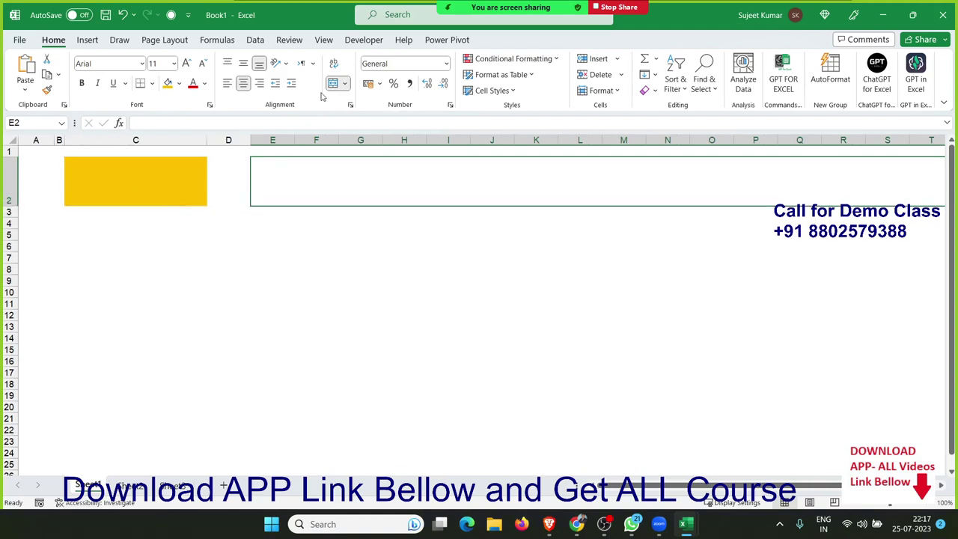
Try merging F5:I12, undo it, and reselect the E2 banner.
left_click(311, 234)
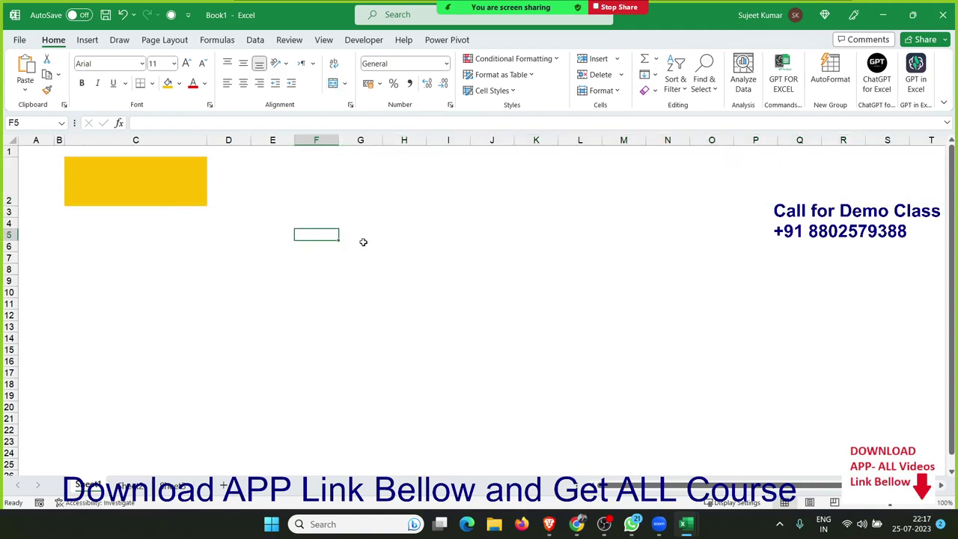
left_click(364, 244)
left_click(323, 235)
left_click_drag(322, 235, 446, 316)
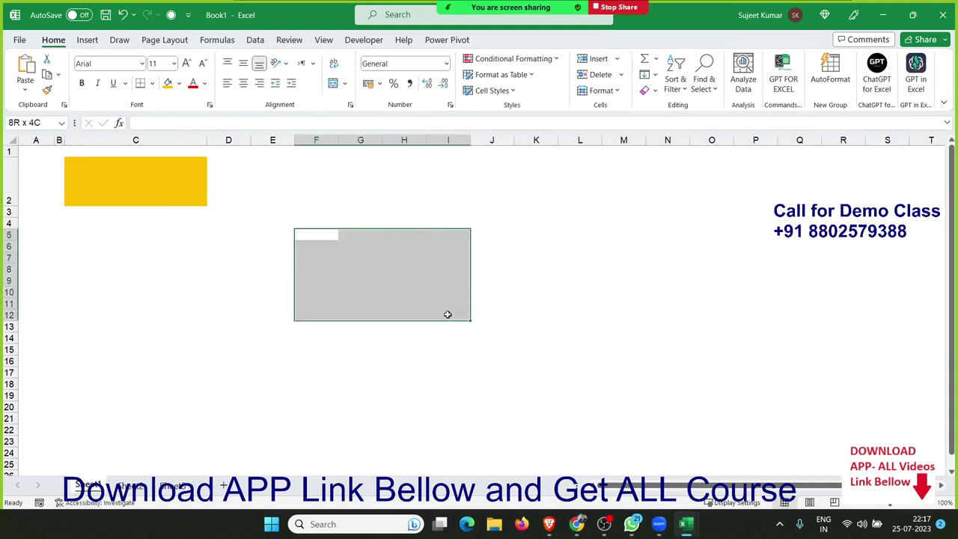
left_click(339, 87)
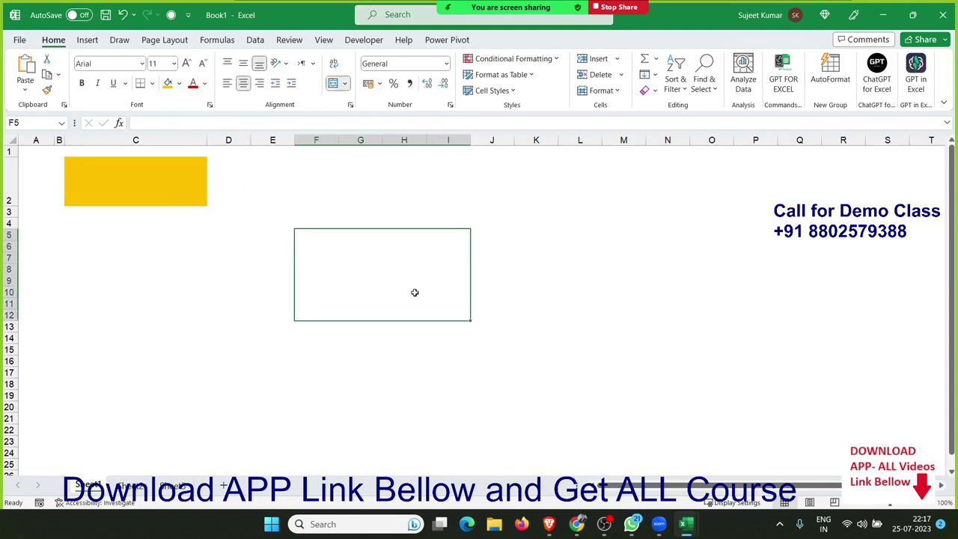
key("ctrl+z")
left_click(386, 174)
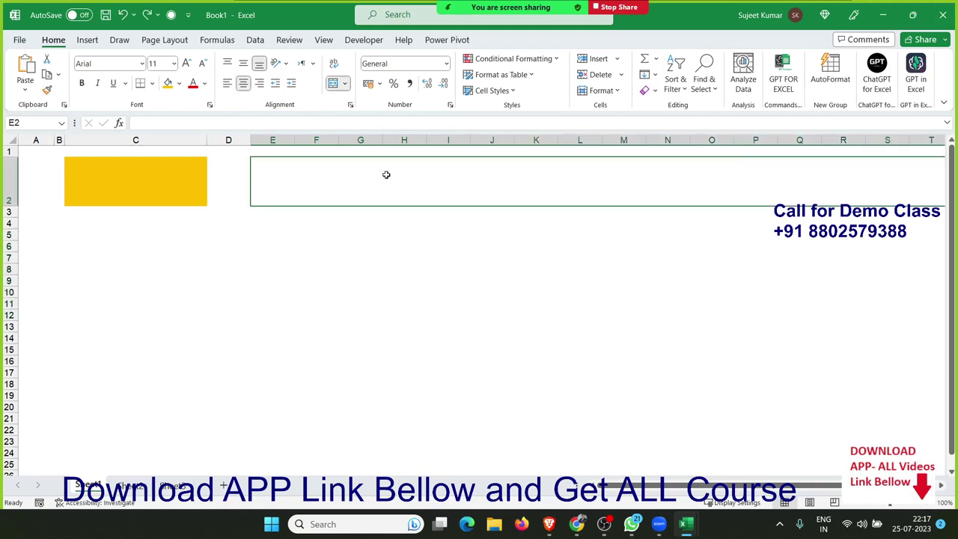
Give the merged E2 banner a Standard Blue fill and gold font colour.
type("W")
key("Escape")
left_click(179, 83)
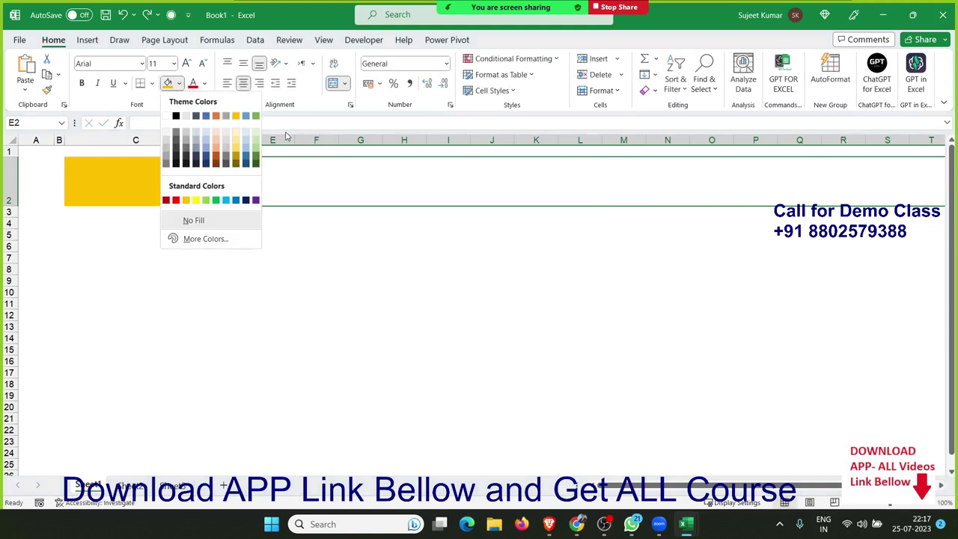
left_click(236, 200)
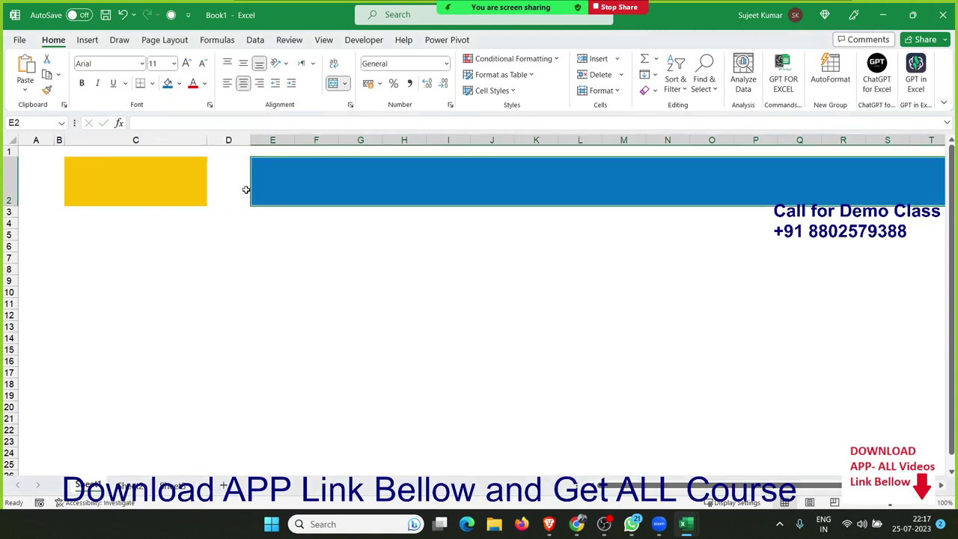
left_click(204, 84)
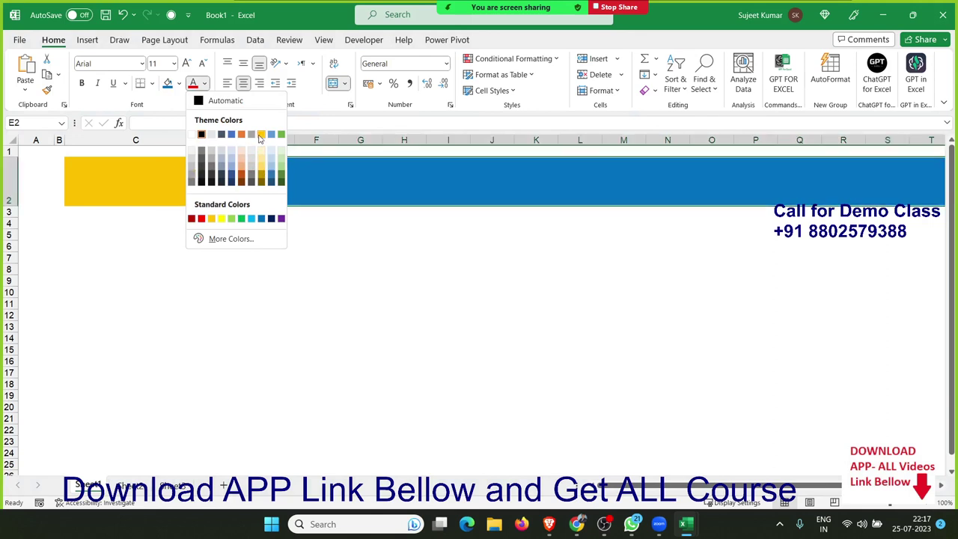
left_click(261, 141)
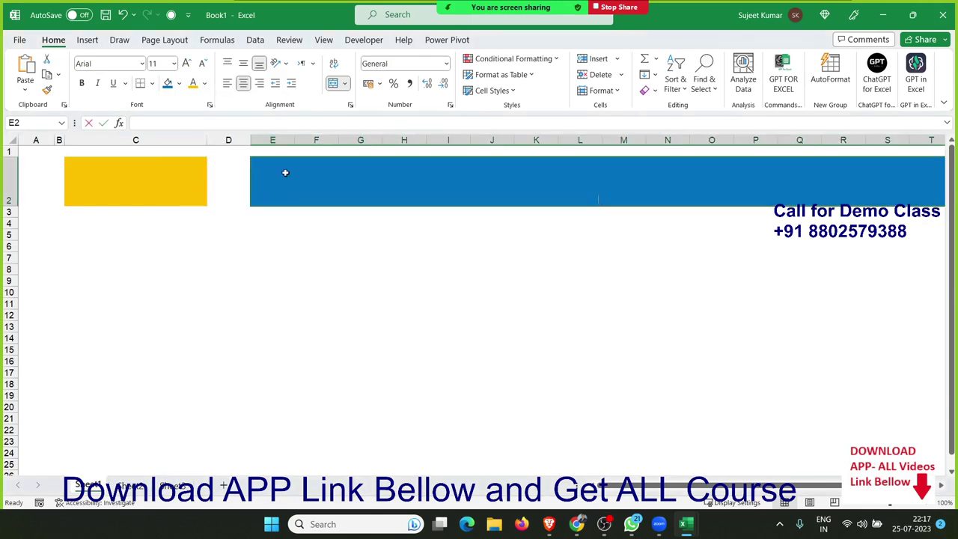
Enter the title 'Weekly Attendance Report' in cell E2.
type("W")
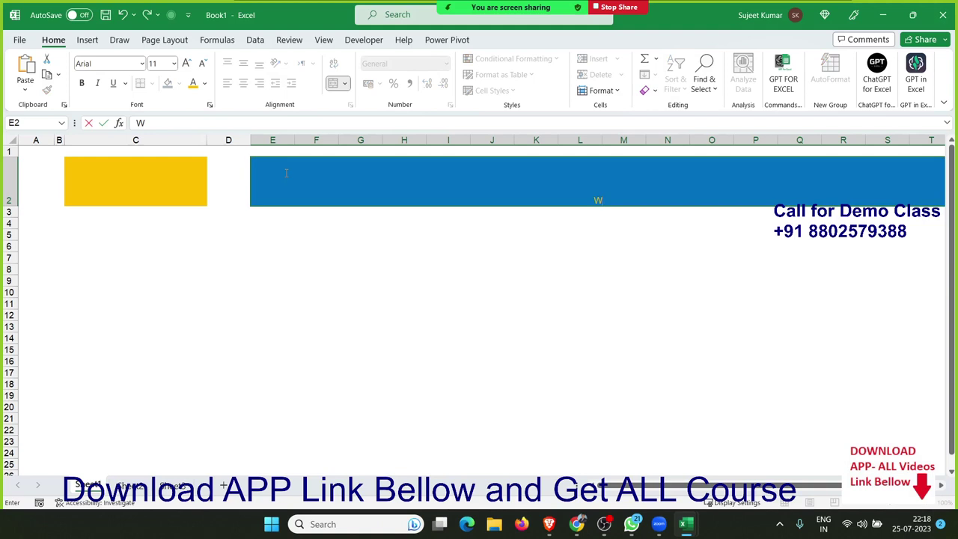
type("eekly")
type(" Att")
type("end")
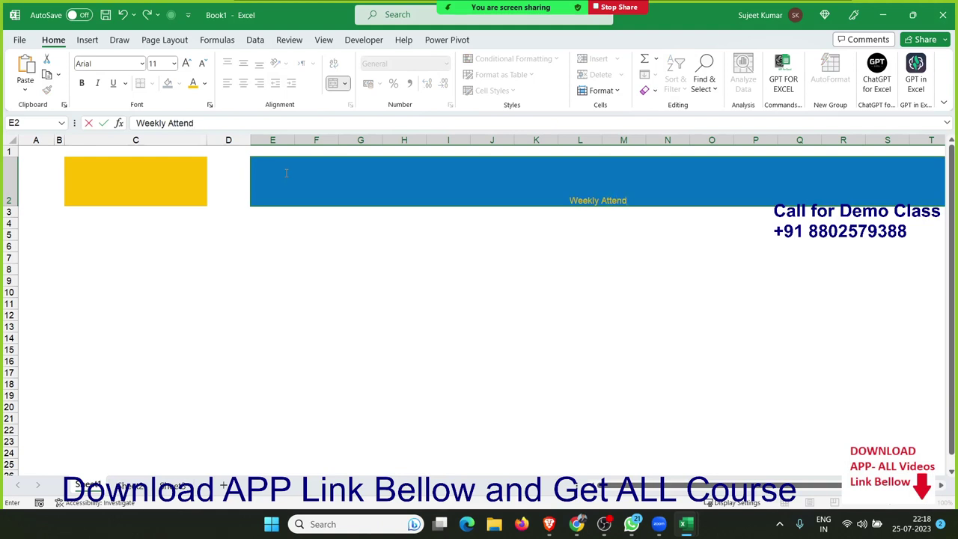
type("a")
type("nce ")
type("Report")
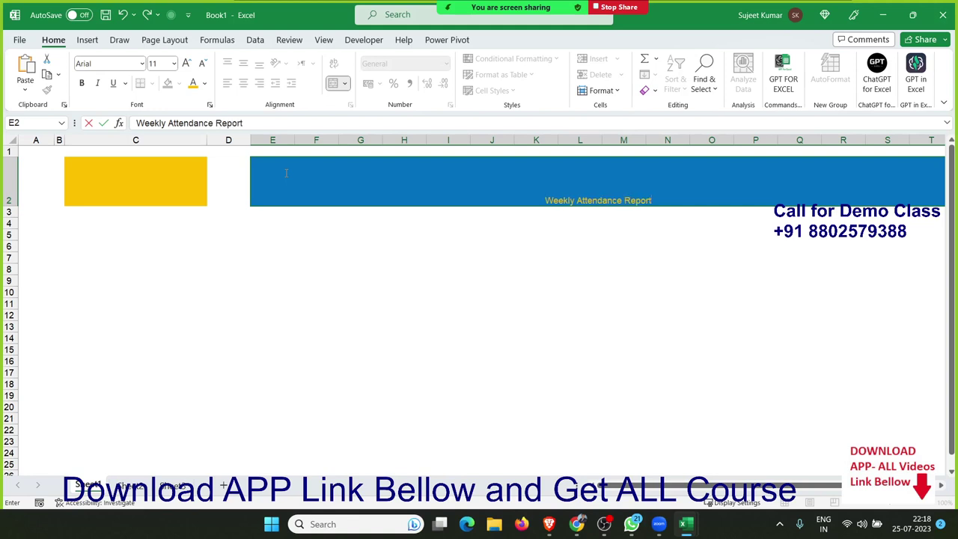
key("Return")
left_click(286, 172)
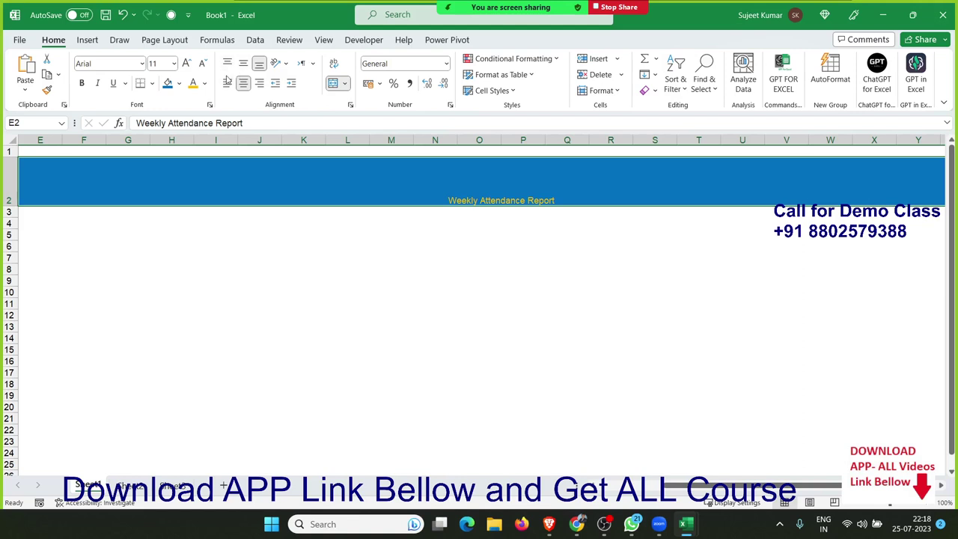
Left-align the title and set its font size to 48.
left_click(188, 65)
left_click(189, 66)
left_click(189, 66)
left_click(188, 65)
left_click(188, 65)
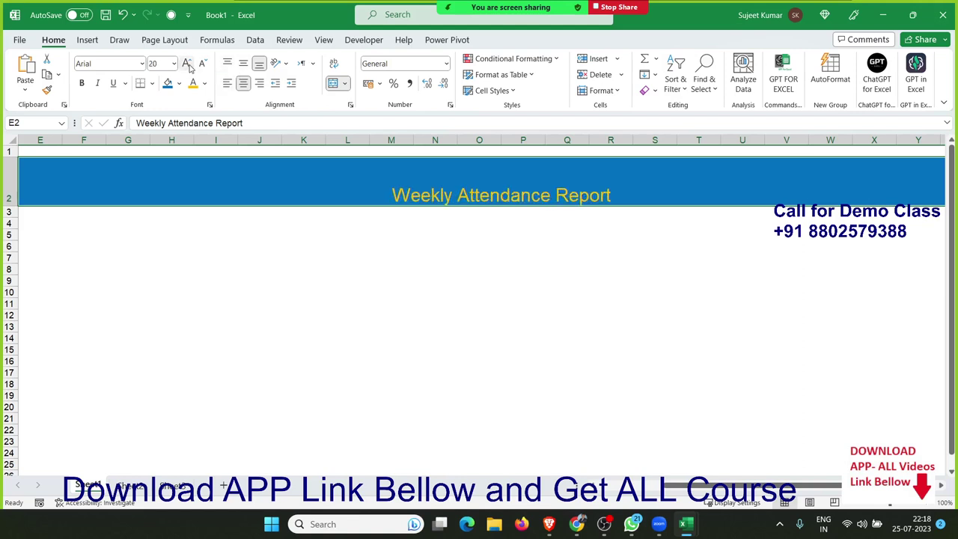
left_click(188, 66)
left_click(188, 66)
left_click(227, 83)
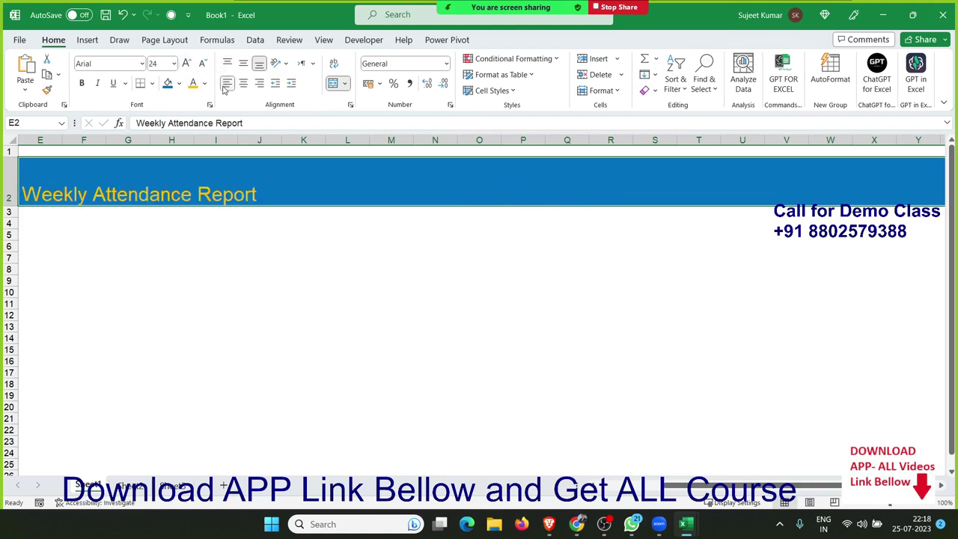
left_click(188, 66)
left_click(189, 66)
left_click(189, 66)
left_click(189, 66)
left_click(188, 66)
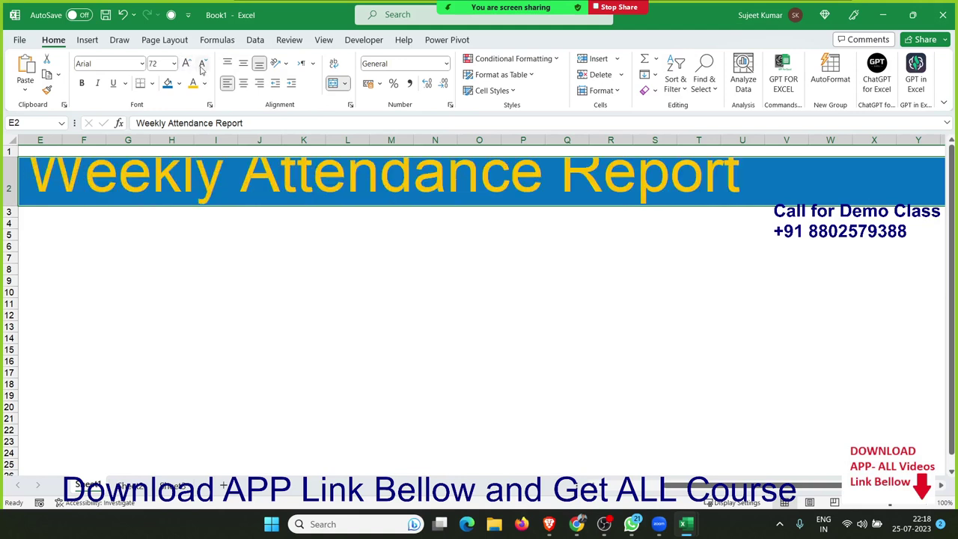
left_click(202, 64)
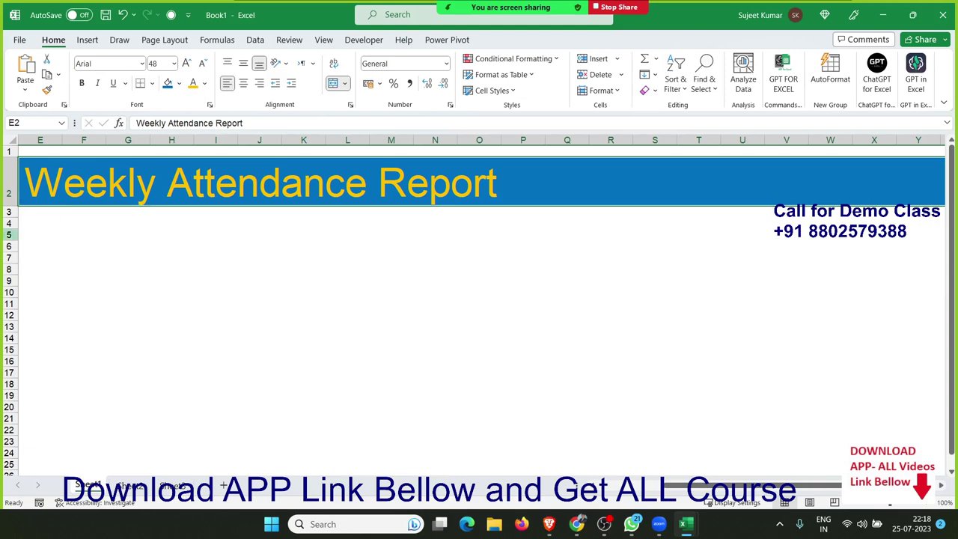
left_click(72, 234)
key("Home")
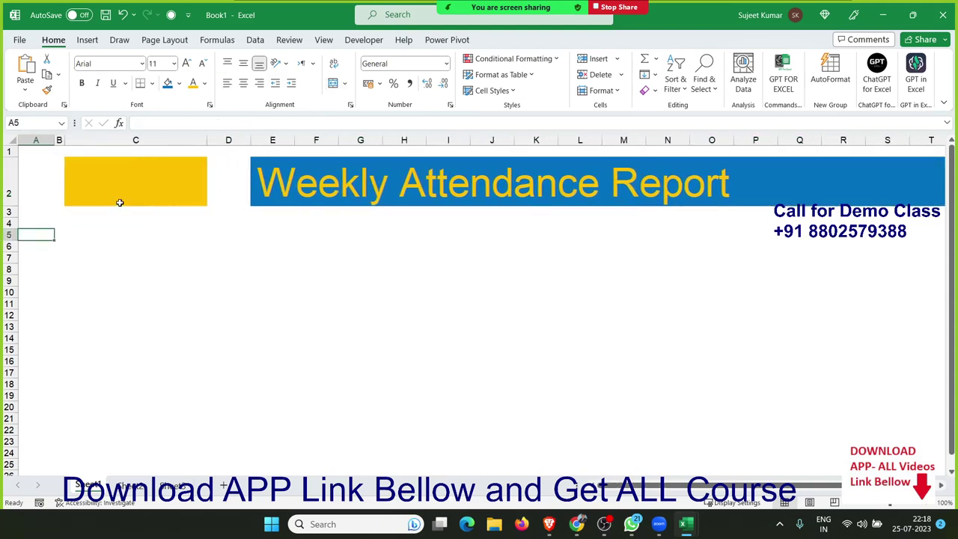
Widen column E to 23.10.
left_click(241, 254)
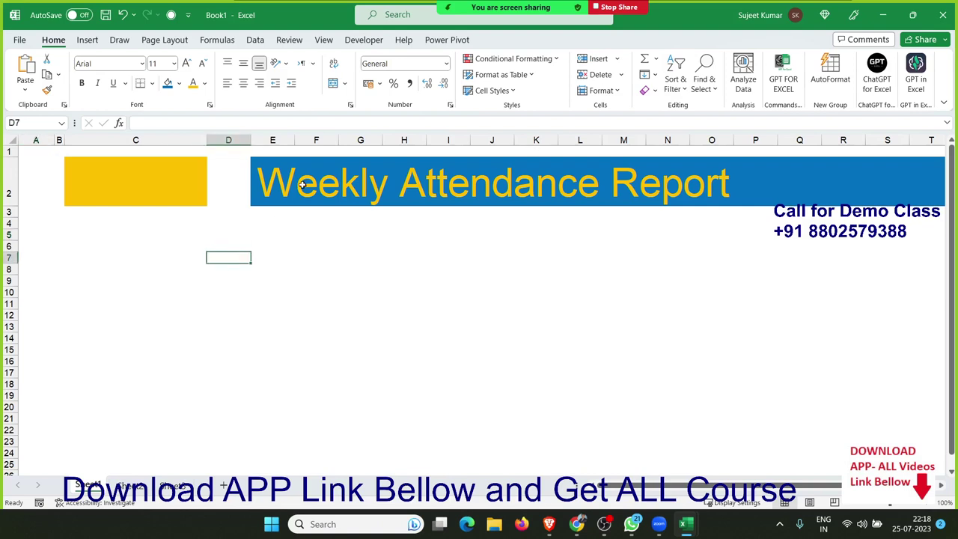
left_click_drag(292, 140, 367, 139)
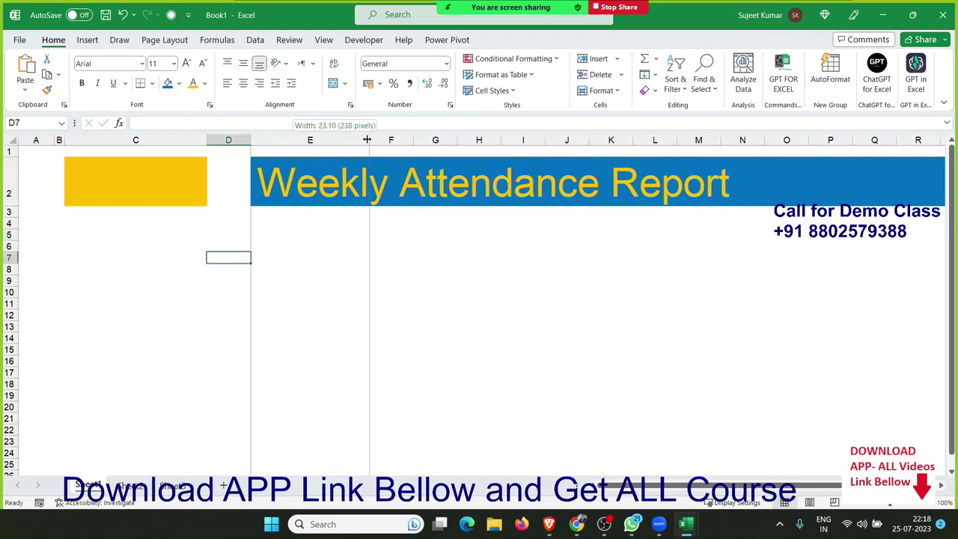
left_click_drag(367, 140, 363, 139)
Type the label 'Student Name' into cell E4.
left_click(9, 234)
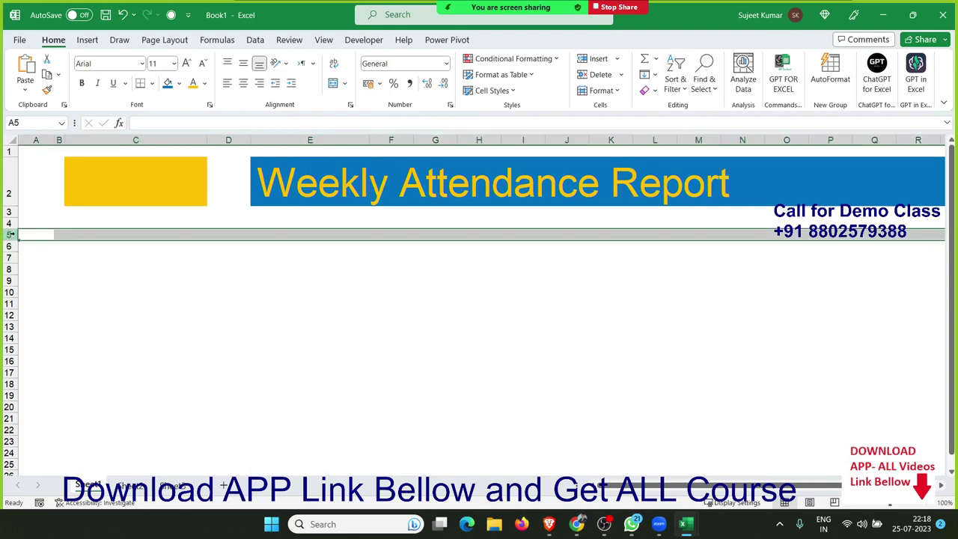
left_click(34, 224)
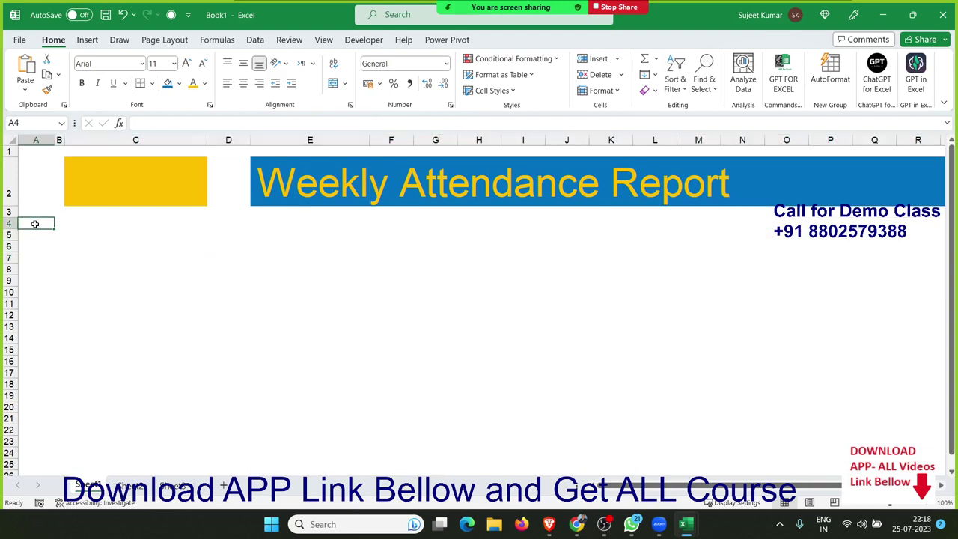
key("Right")
key("Right")
key("Right")
key("Right")
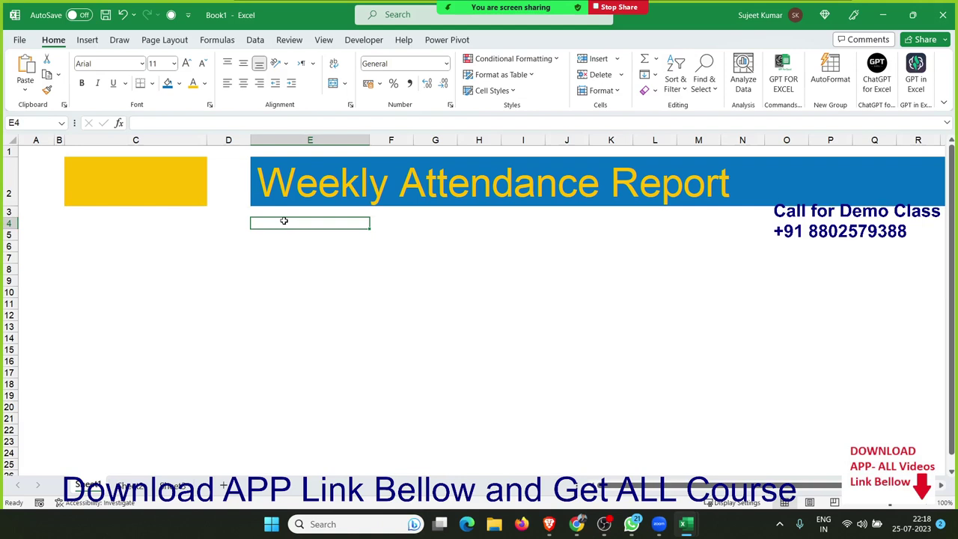
type("Stun")
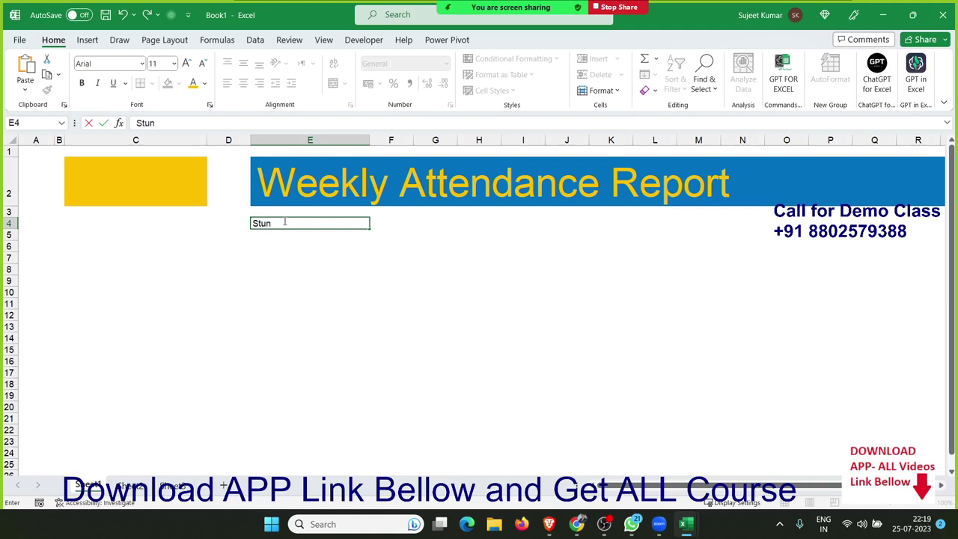
key("BackSpace")
type("dent")
type(" Name")
key("Tab")
Undo an accidental row insert, copy 'Student Name' down to E5, and clear E4.
key("Up")
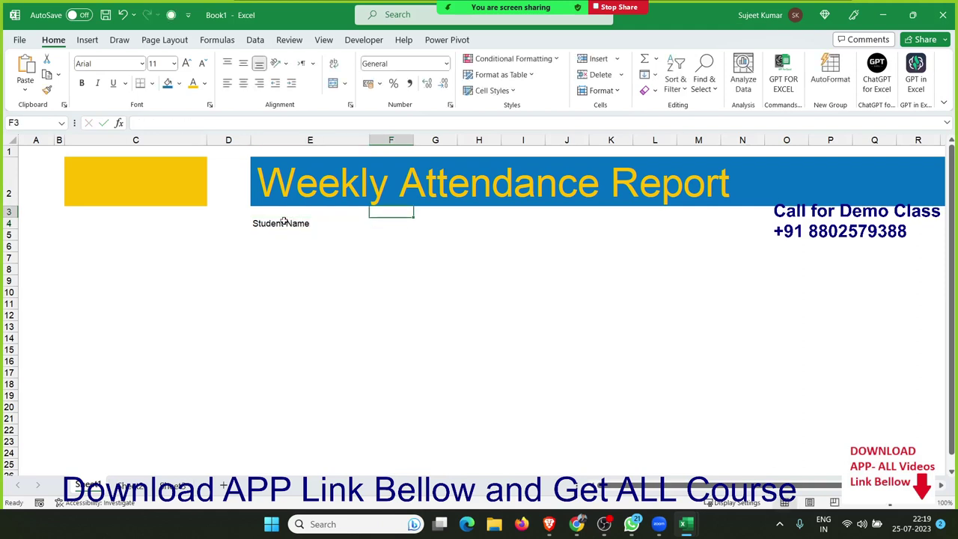
key("shift+space")
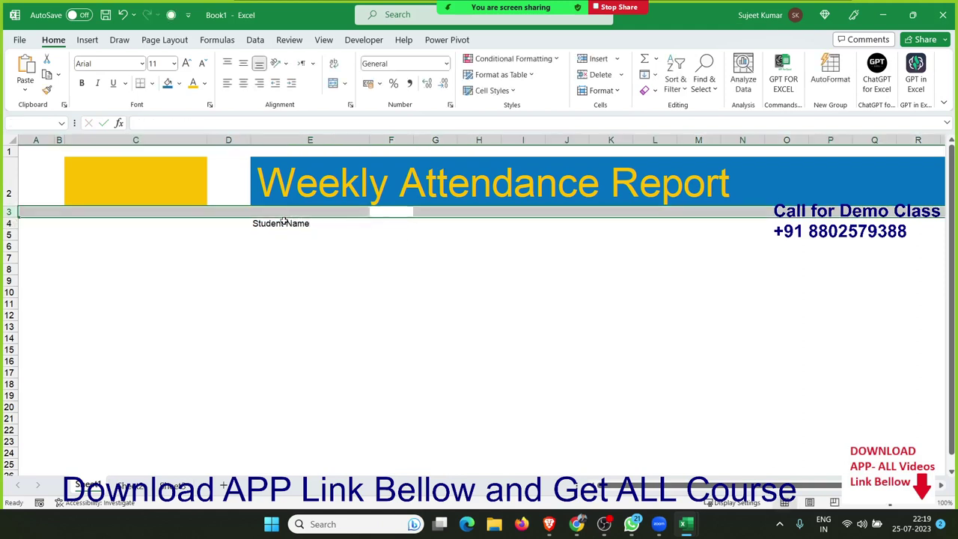
key("ctrl+shift+equal")
key("ctrl+z")
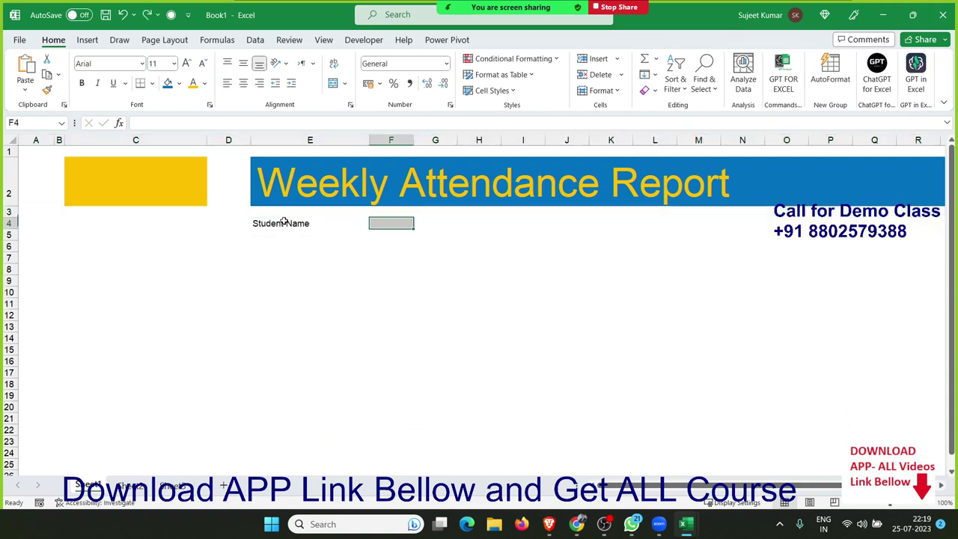
key("Down")
key("Left")
key("Left")
key("Right")
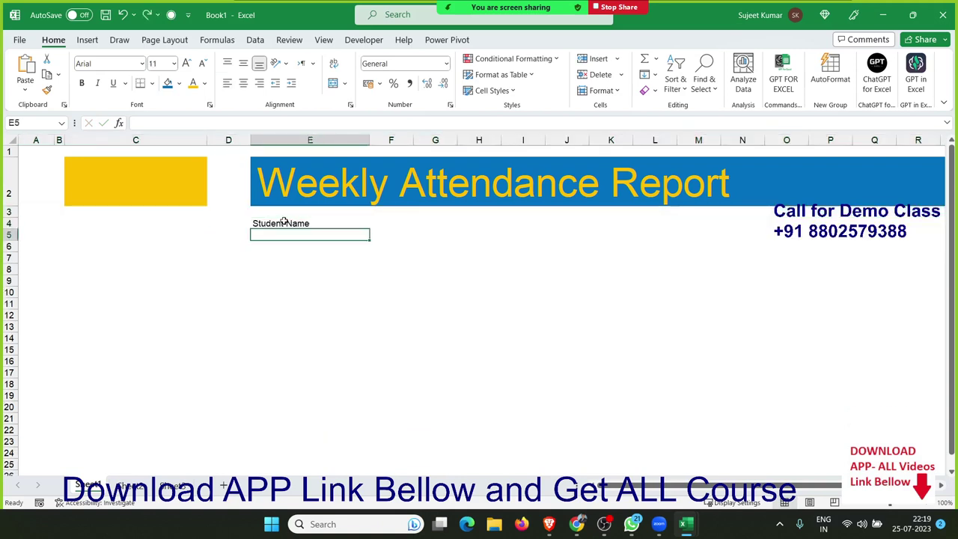
key("ctrl+d")
key("Up")
key("Delete")
key("Right")
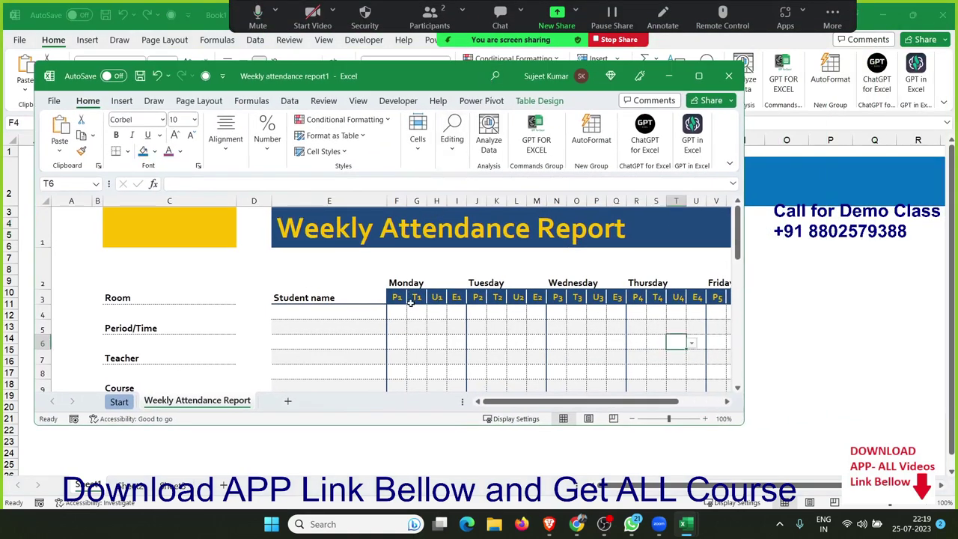
left_click(417, 298)
left_click(437, 297)
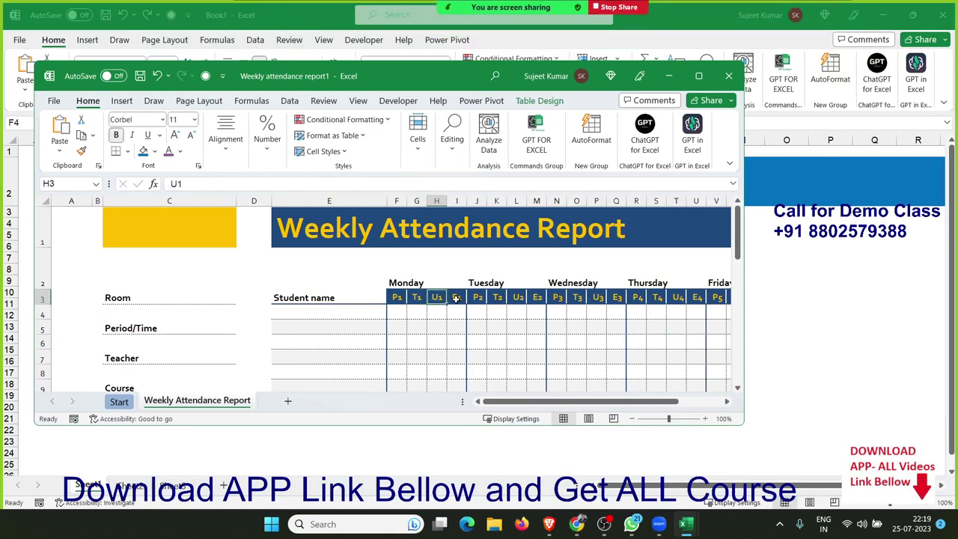
left_click(457, 298)
left_click_drag(457, 298, 397, 298)
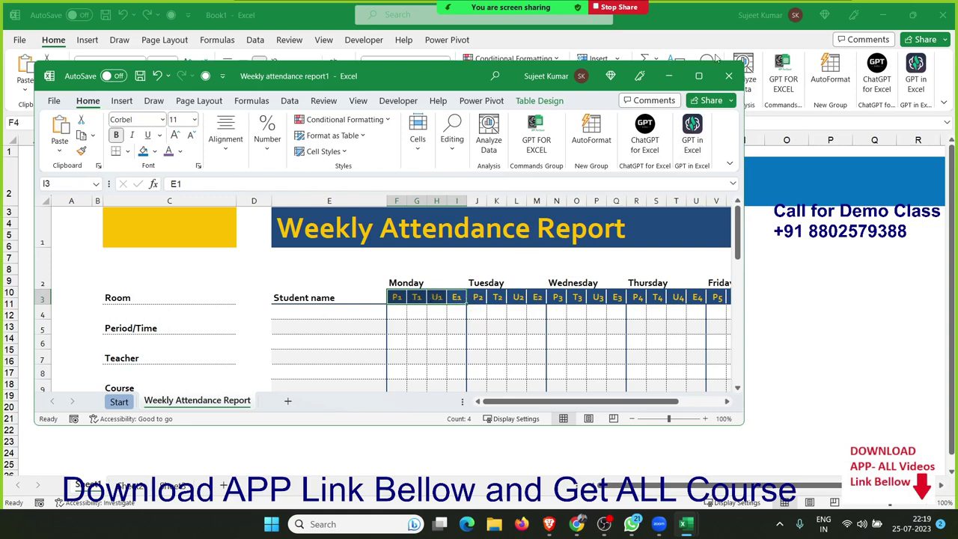
left_click(665, 74)
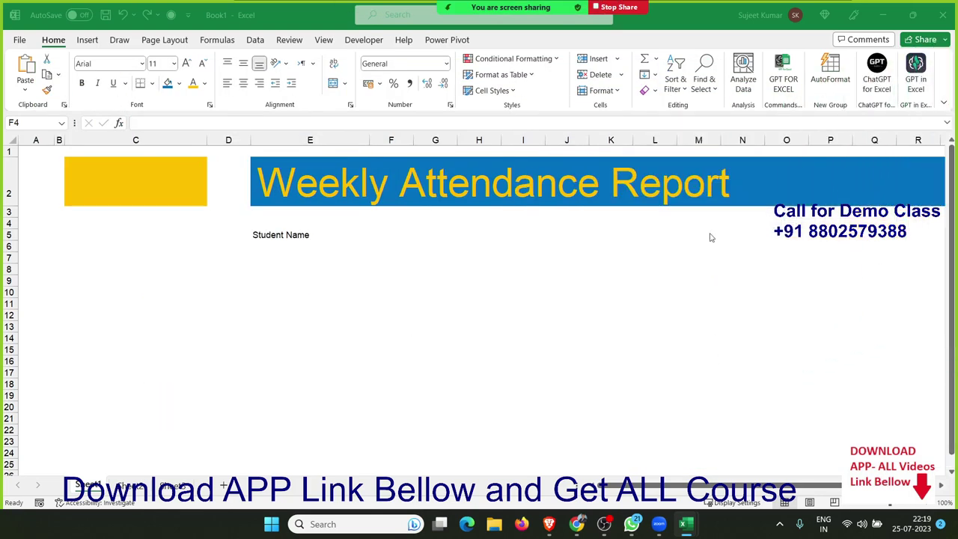
Merge and centre F4:I4 and enter 'Monday' in it.
left_click(378, 226)
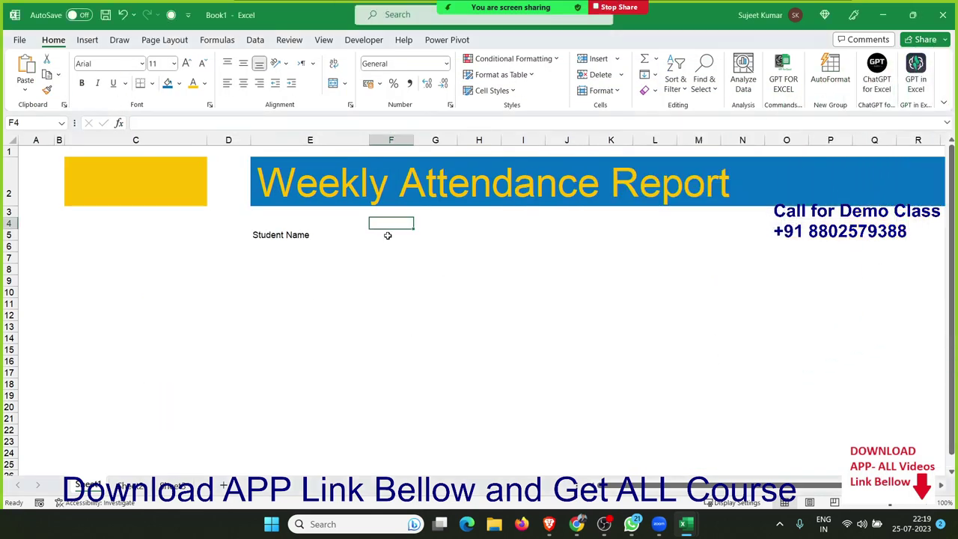
key("shift+Right")
key("shift+Right")
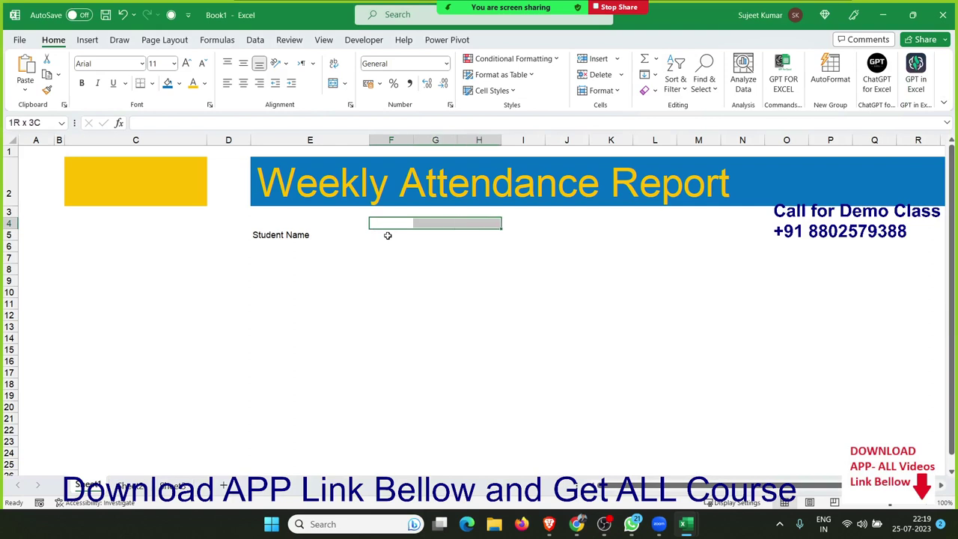
key("shift+Right")
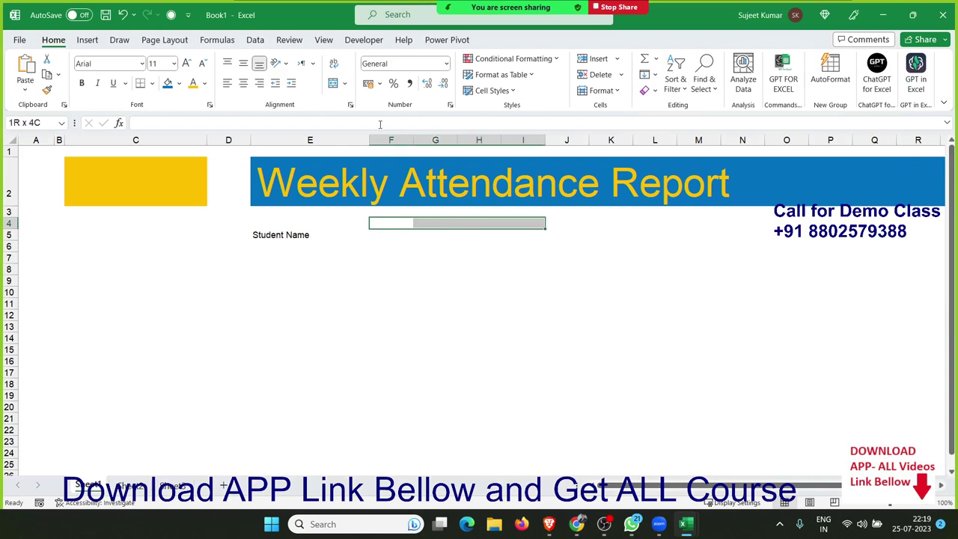
left_click(333, 84)
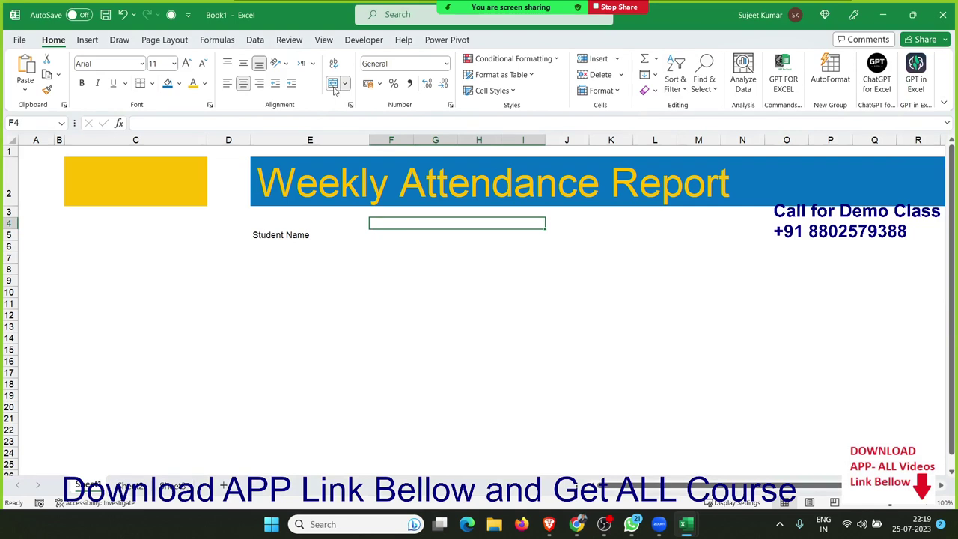
type("Mo")
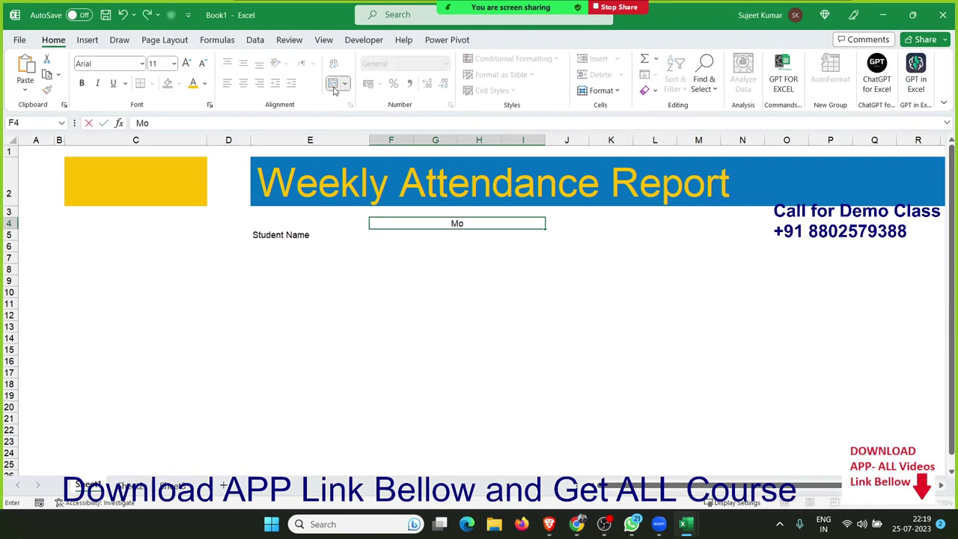
type("nd")
type("ay")
key("Return")
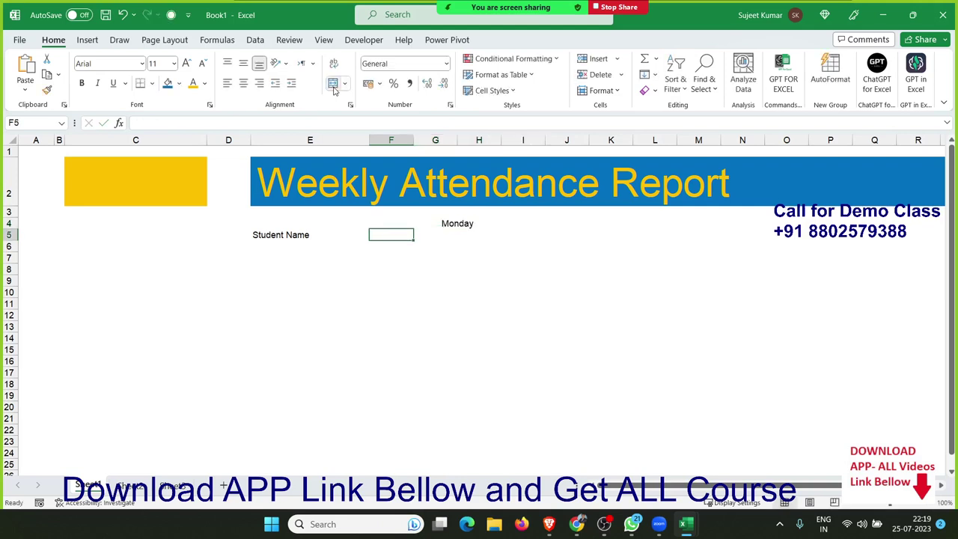
Auto-fill Tuesday through Friday across row 4 from the Monday block.
key("Up")
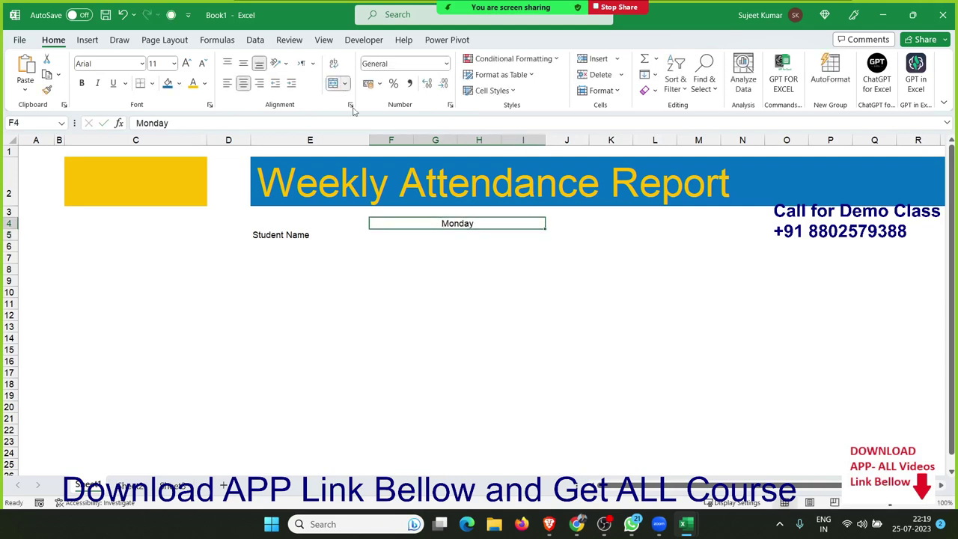
left_click_drag(545, 228, 757, 249)
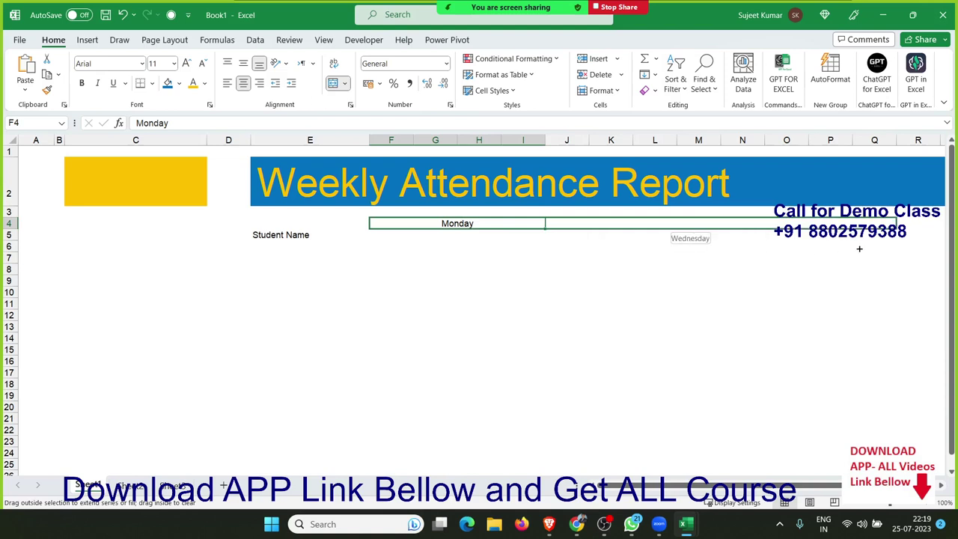
left_click_drag(905, 240, 950, 228)
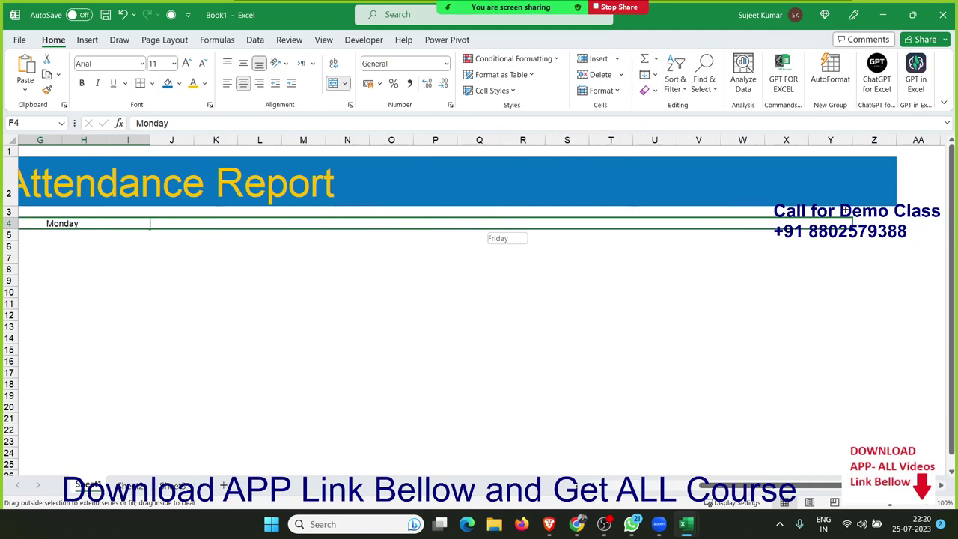
left_click_drag(846, 212, 846, 211)
left_click(547, 253)
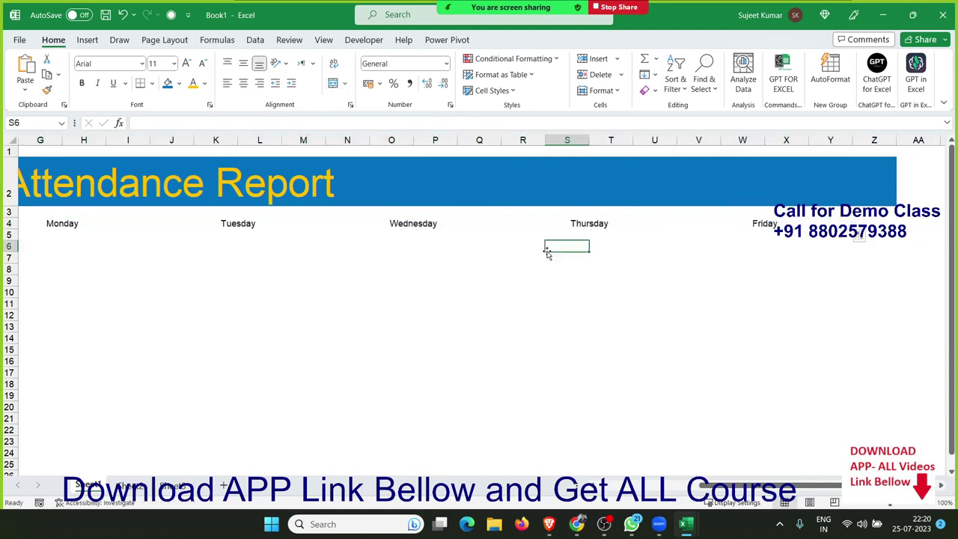
key("Left")
key("Left")
key("Left")
key("Left")
key("Left")
key("Left")
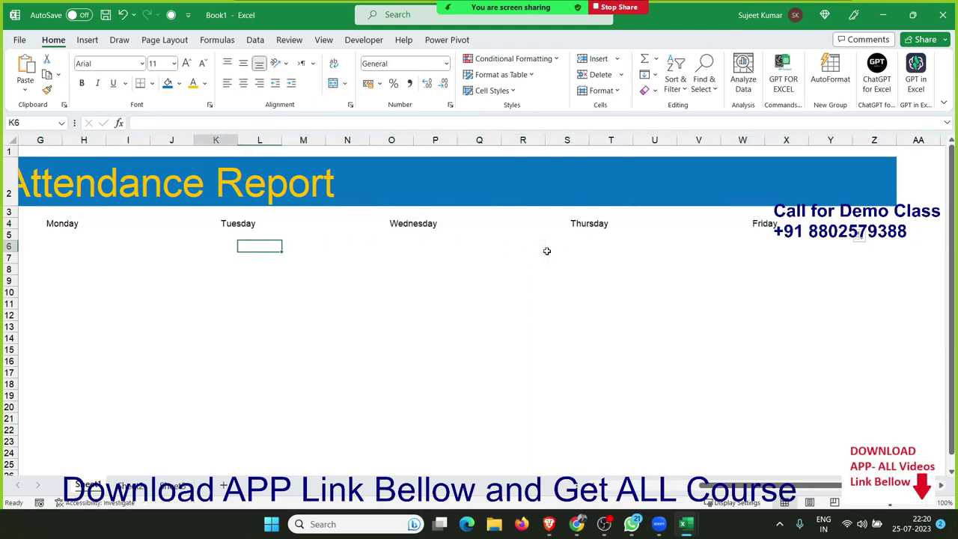
key("Left")
key("Left")
key("Left")
key("Right")
key("Right")
key("Right")
key("Right")
key("Right")
key("Right")
Enter P1, T1, U1 and E1 into cells G5 through J5.
key("Up")
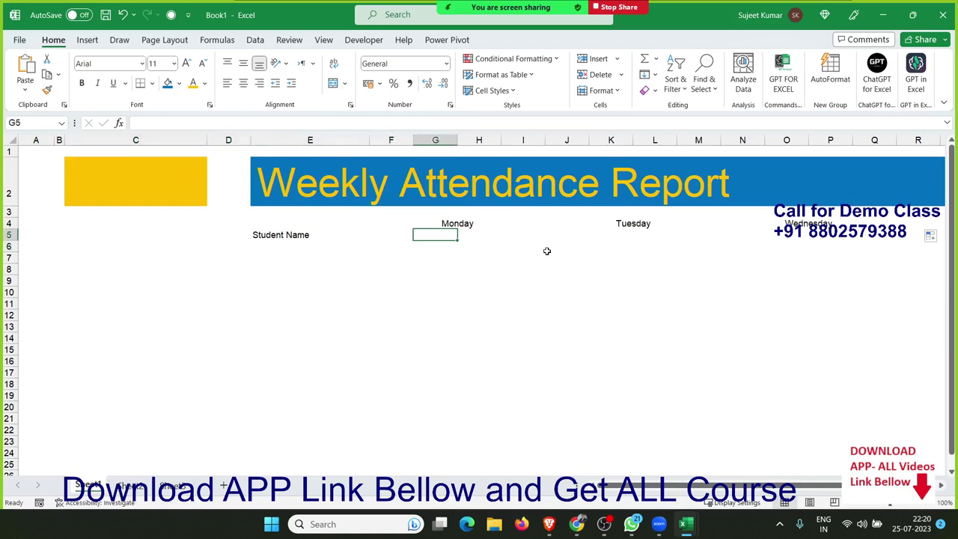
type("O")
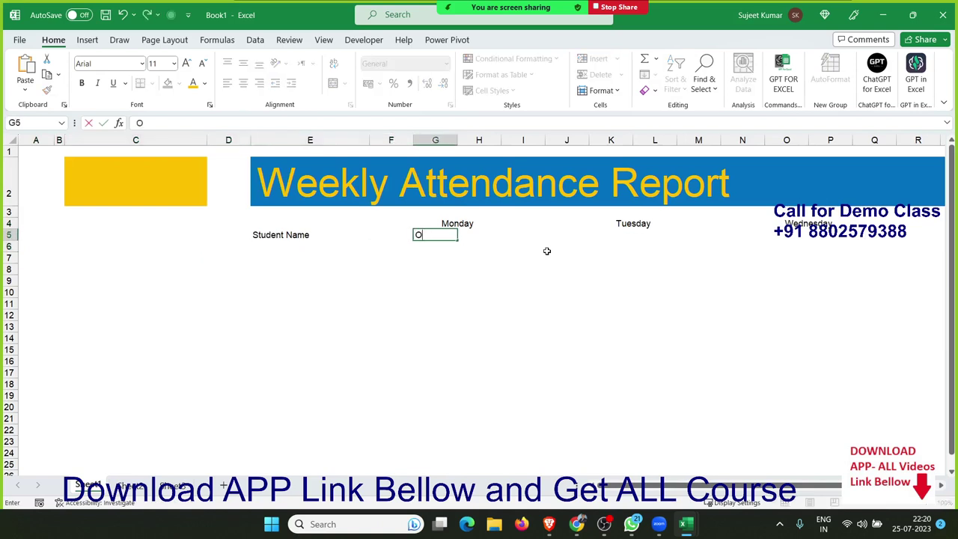
key("BackSpace")
type("P1")
key("Tab")
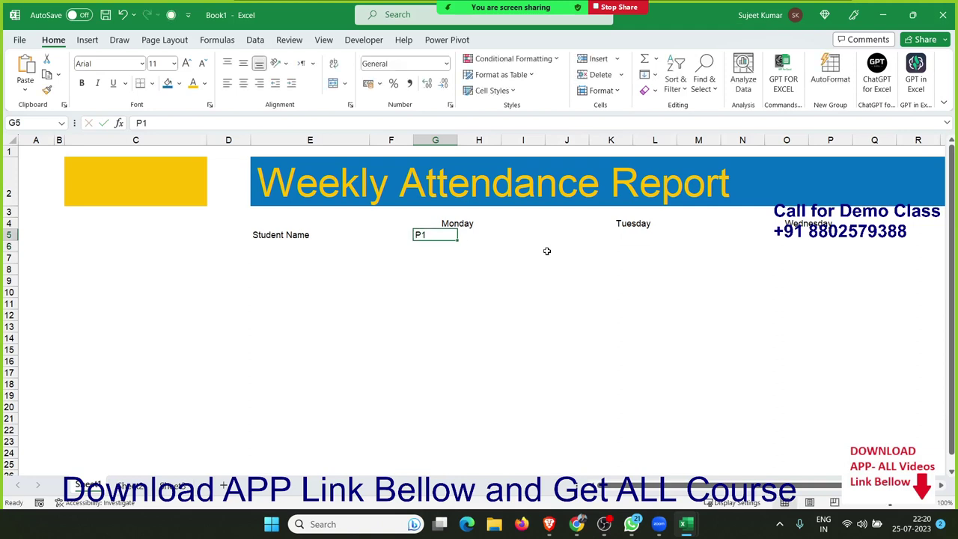
type("T1")
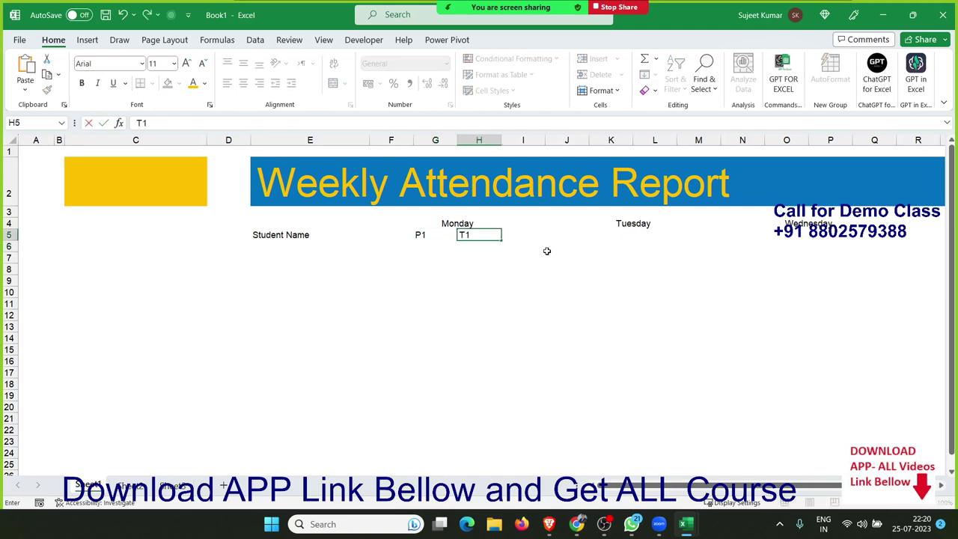
key("Tab")
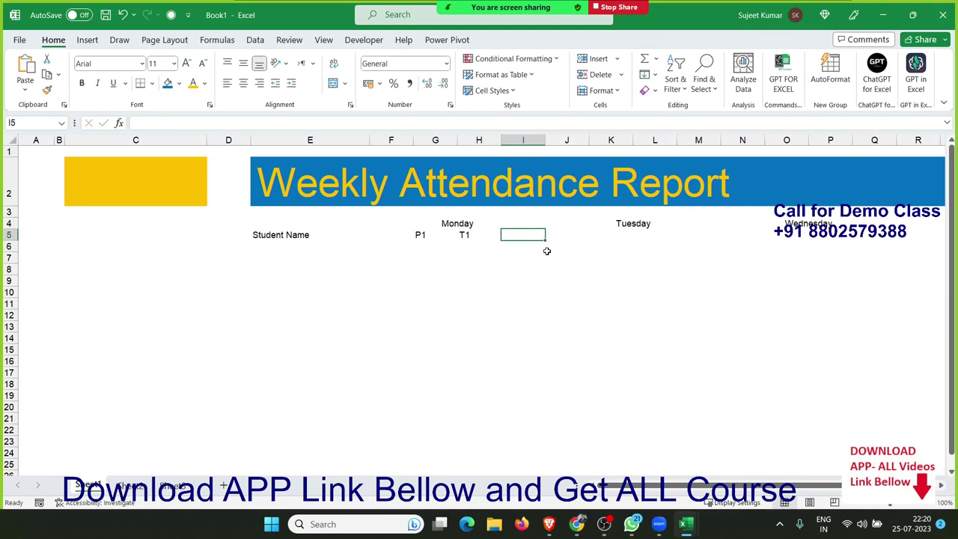
type("U1")
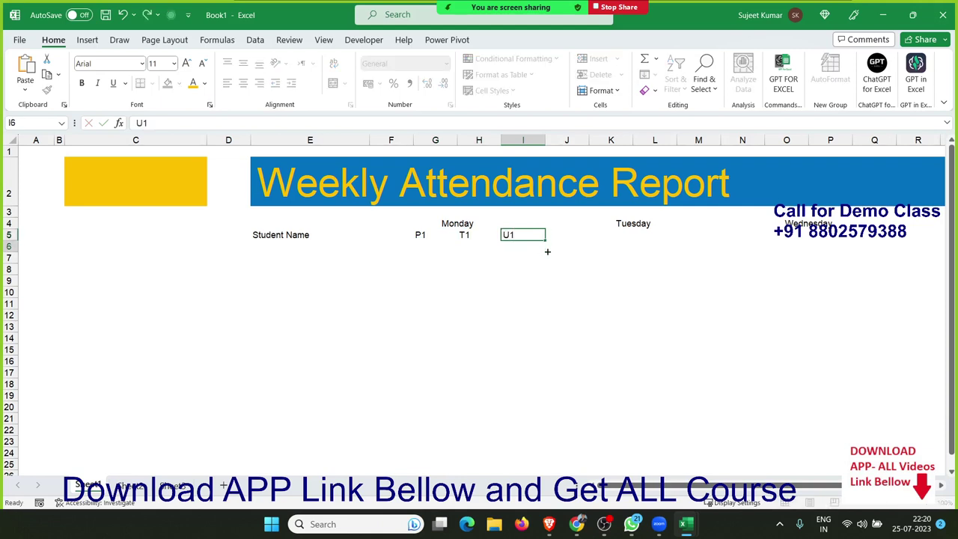
key("Tab")
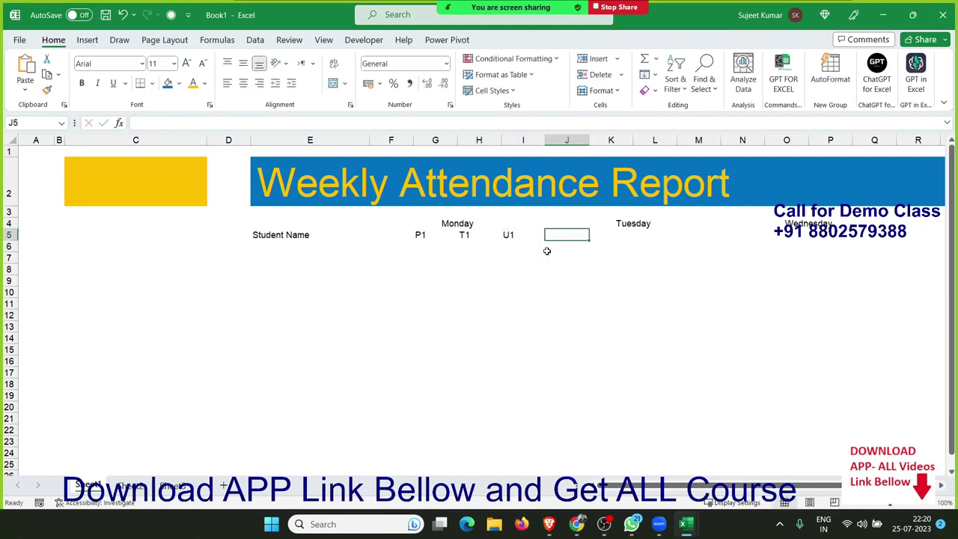
type("E1")
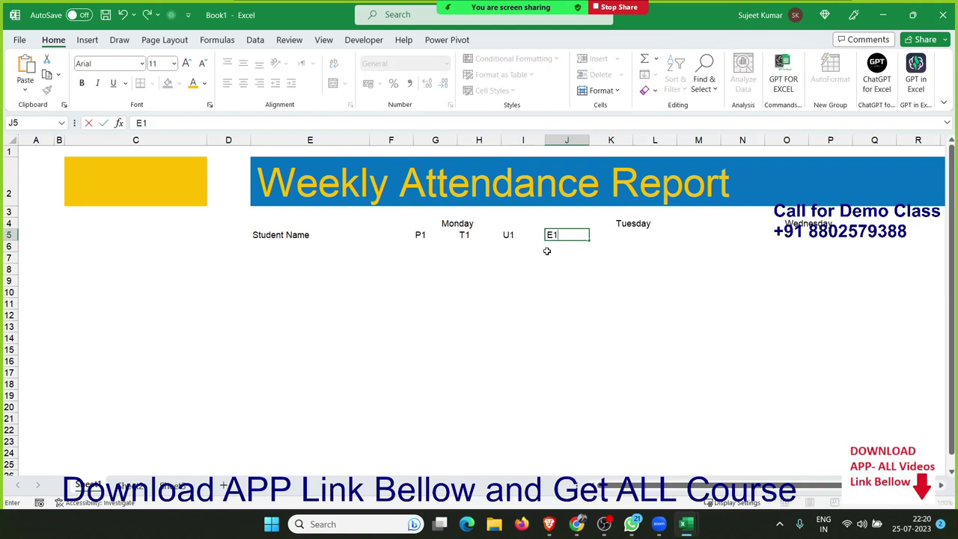
key("Return")
Make the 1 in P1 (G5) a subscript so it reads P₁.
left_click(440, 233)
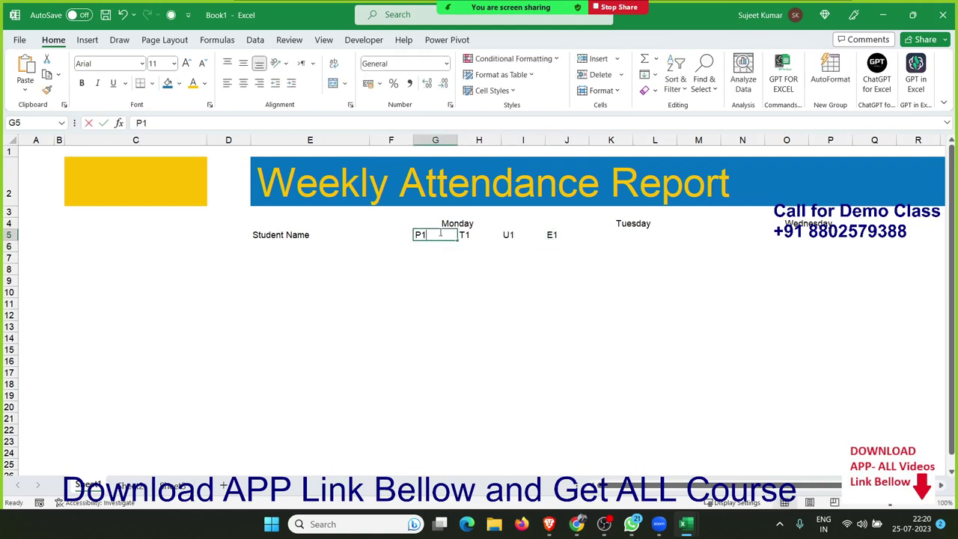
double_click(435, 234)
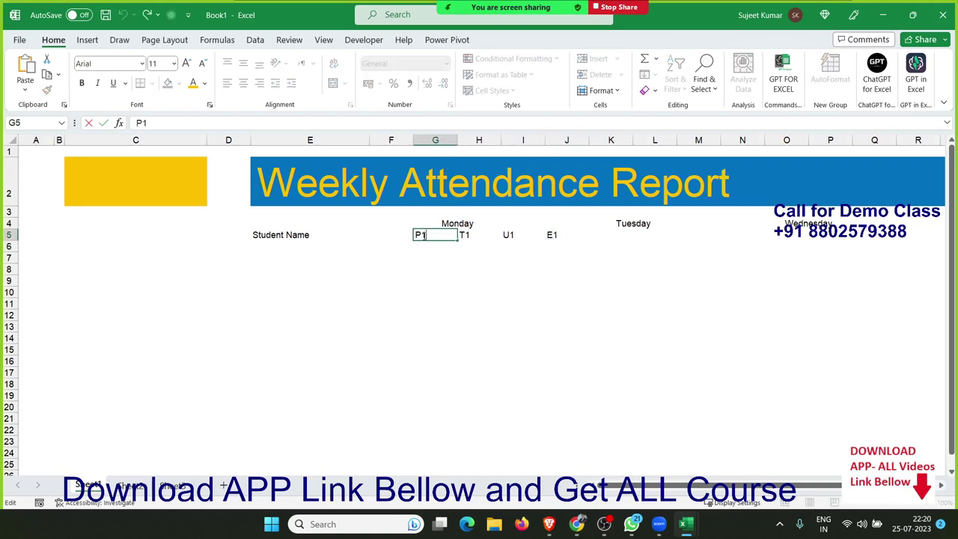
right_click(425, 235)
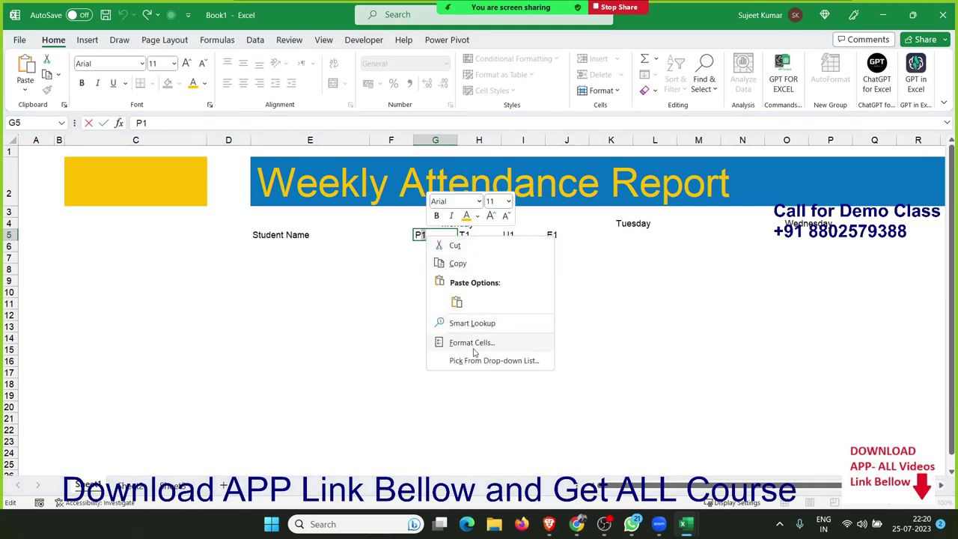
left_click(472, 343)
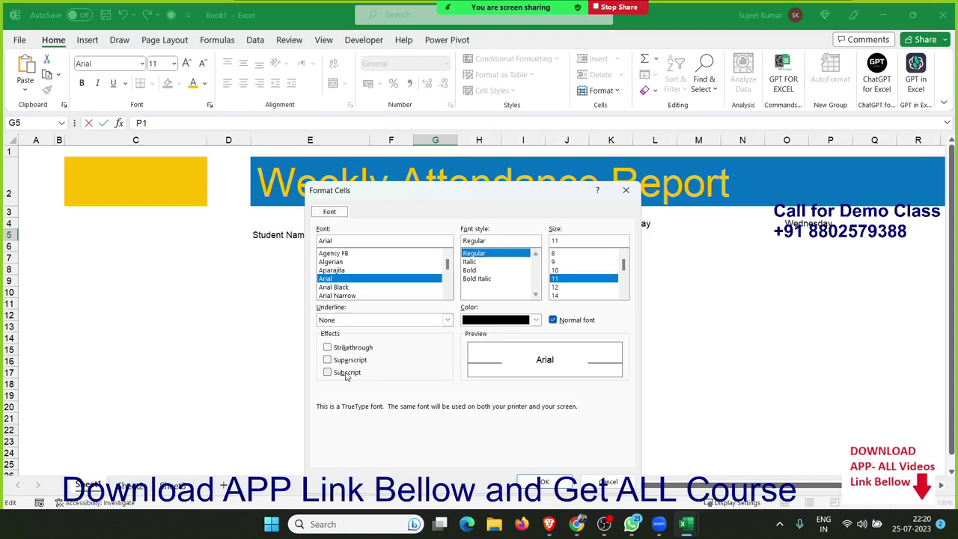
left_click(346, 373)
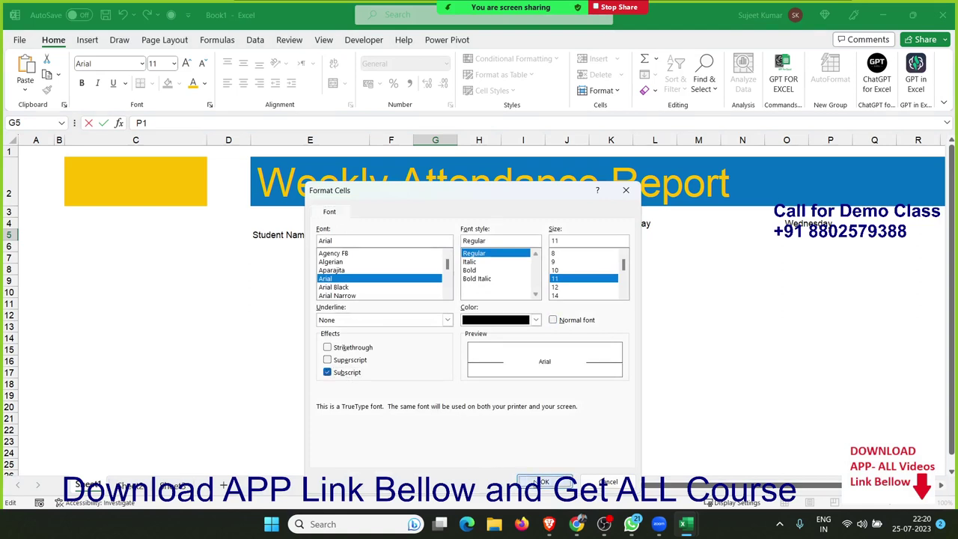
left_click(544, 481)
left_click(371, 307)
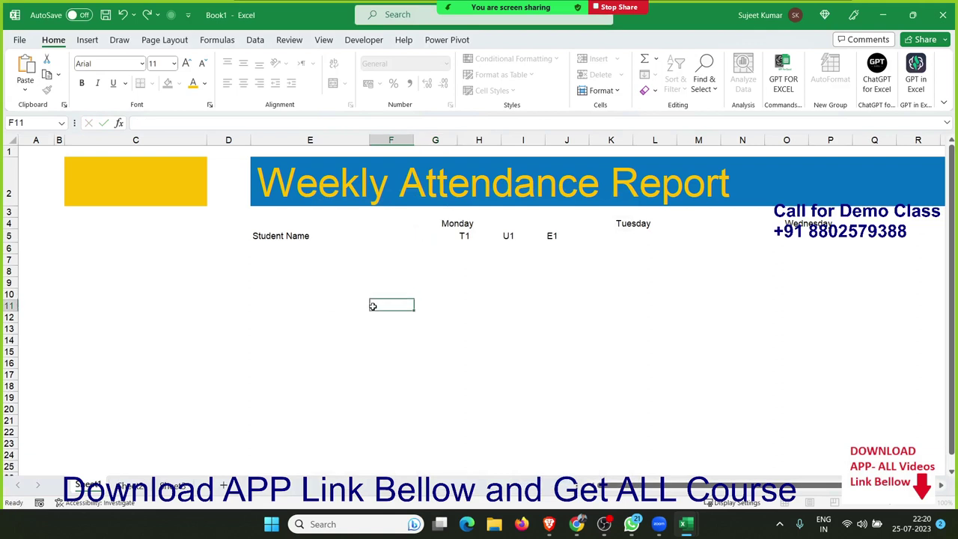
left_click(425, 233)
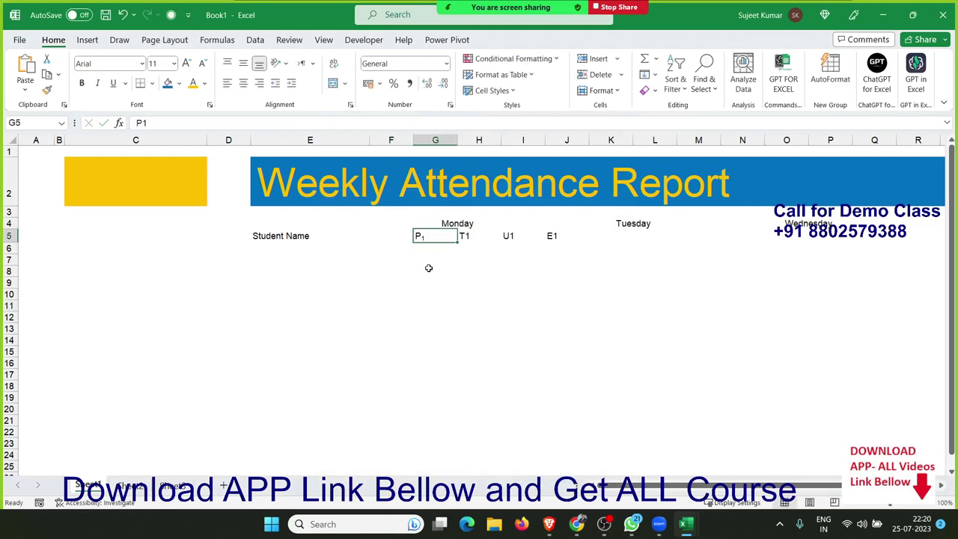
Make the 1 in T1 (H5) a subscript so it reads T₁.
double_click(467, 236)
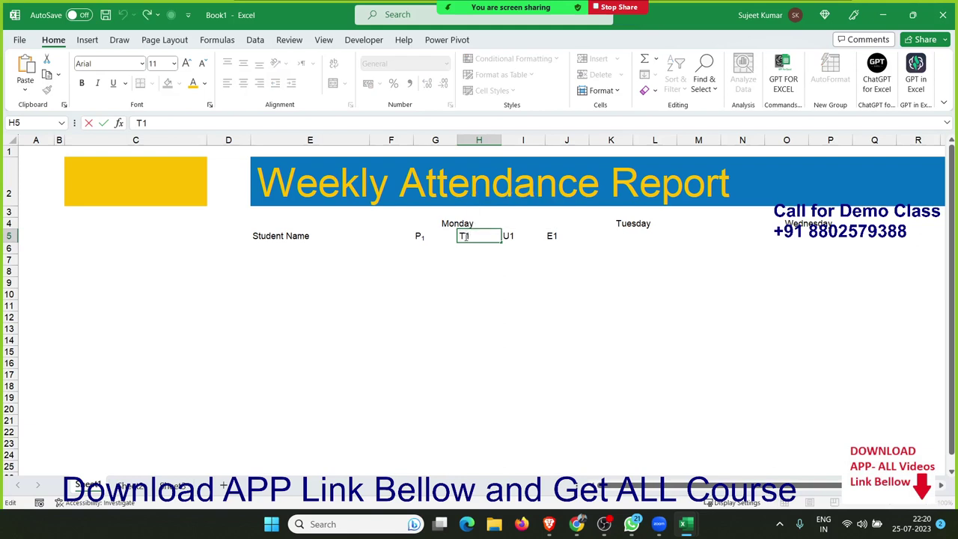
double_click(466, 236)
right_click(466, 237)
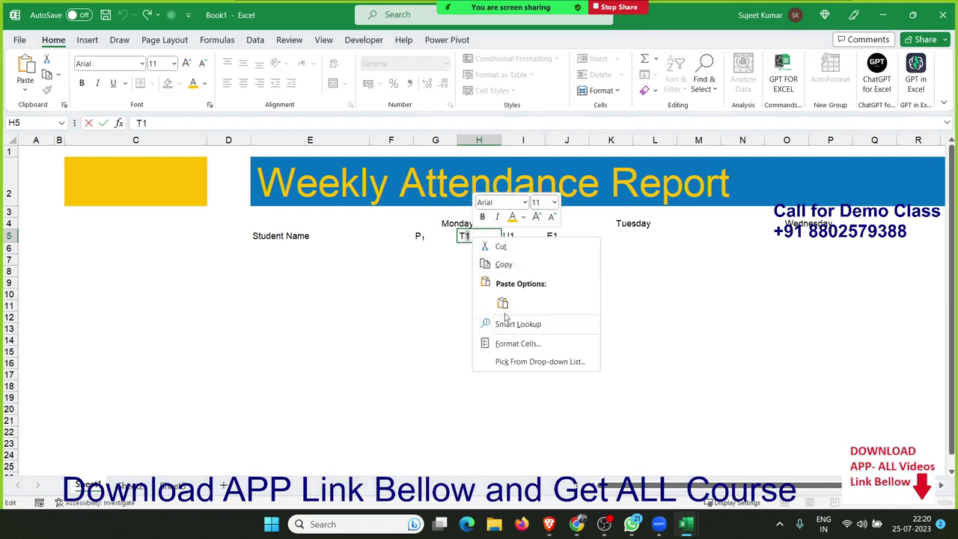
left_click(515, 343)
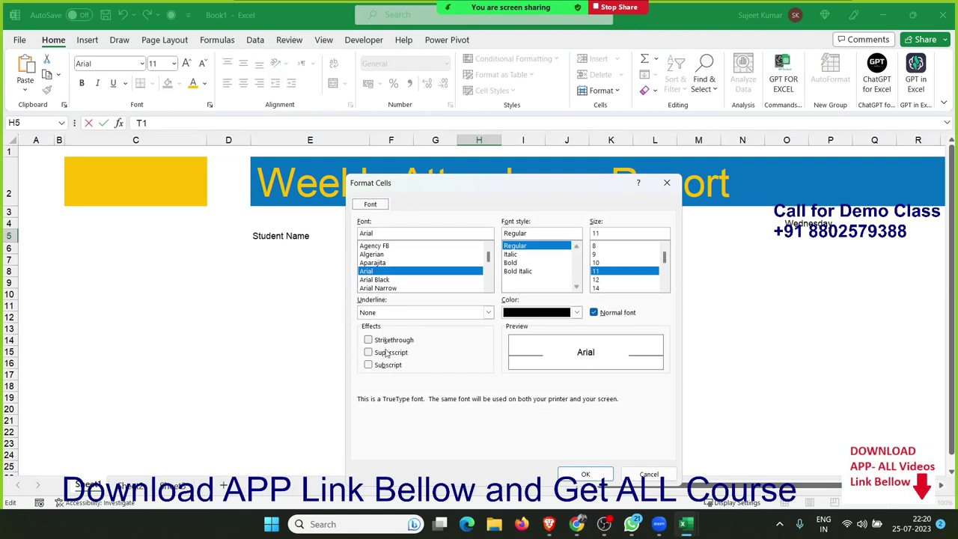
left_click(387, 365)
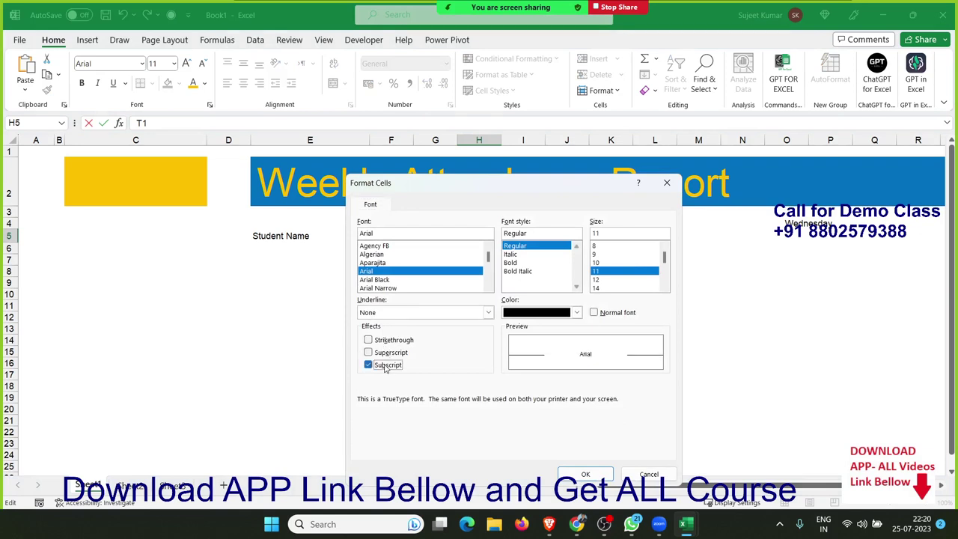
left_click(585, 474)
left_click(556, 338)
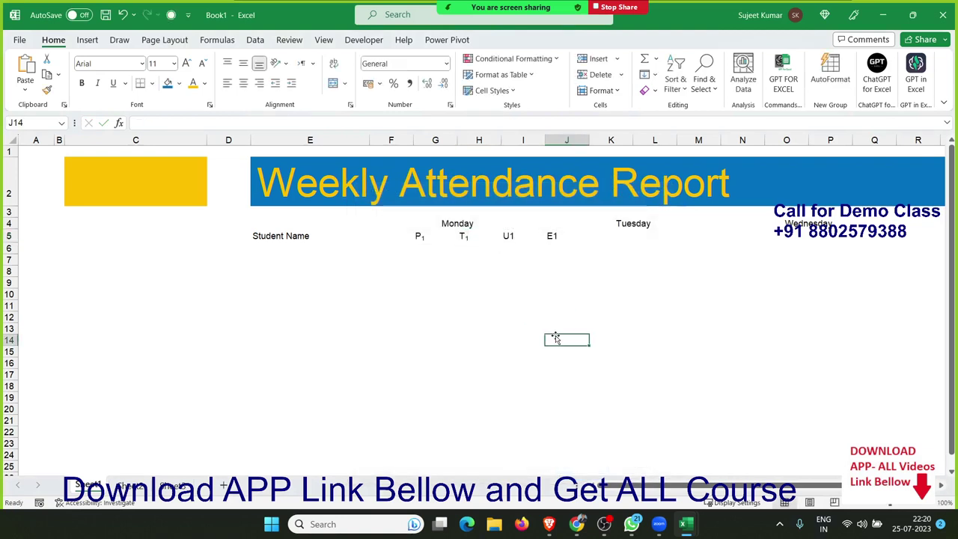
Make the 1 in U1 (I5) a subscript so it reads U₁.
double_click(515, 235)
left_click_drag(510, 236, 516, 236)
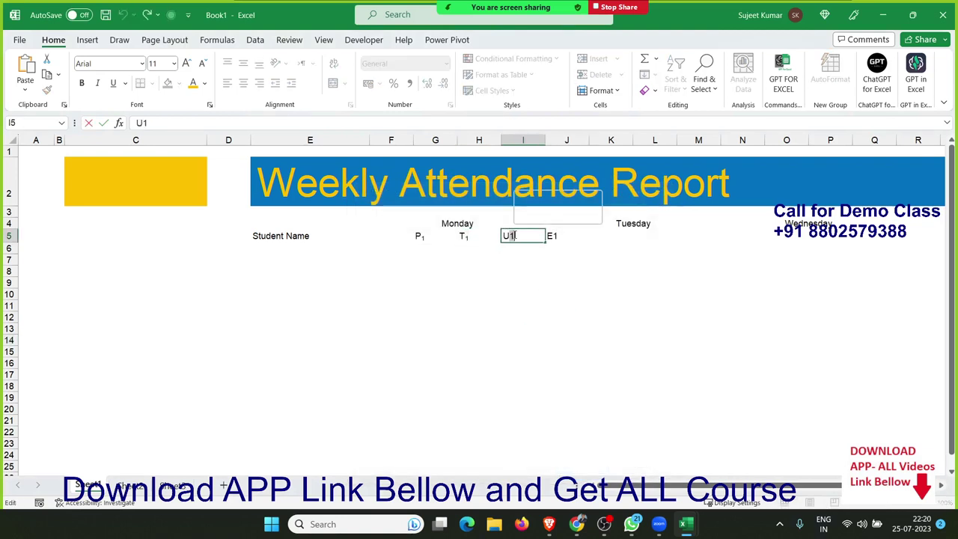
right_click(517, 237)
left_click(554, 342)
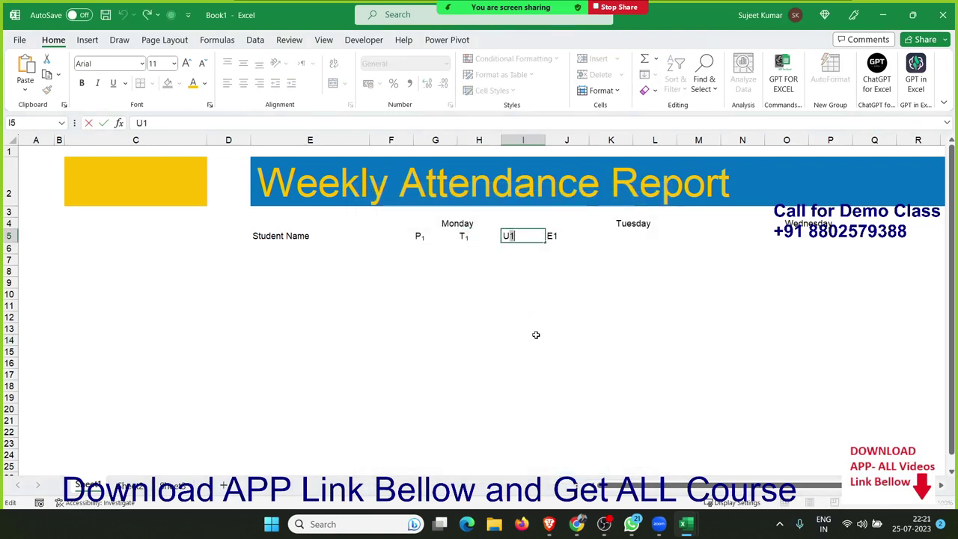
left_click(402, 369)
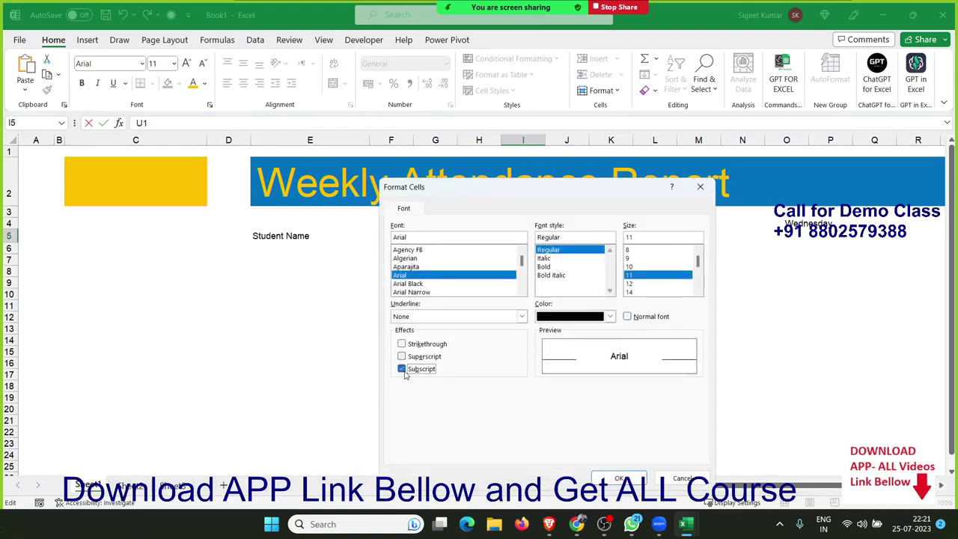
left_click(620, 478)
left_click(579, 305)
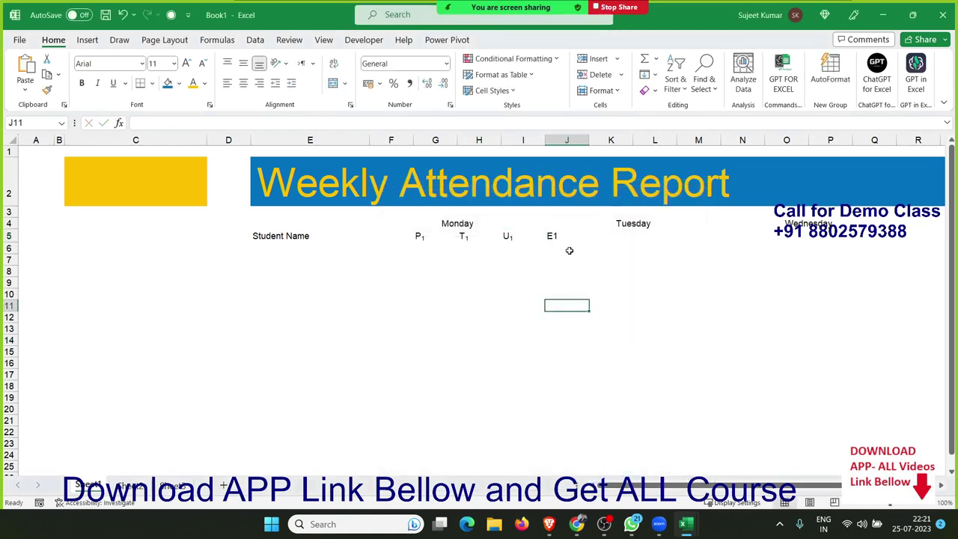
Make the 1 in E1 (J5) a subscript so it reads E₁.
left_click(562, 236)
double_click(563, 236)
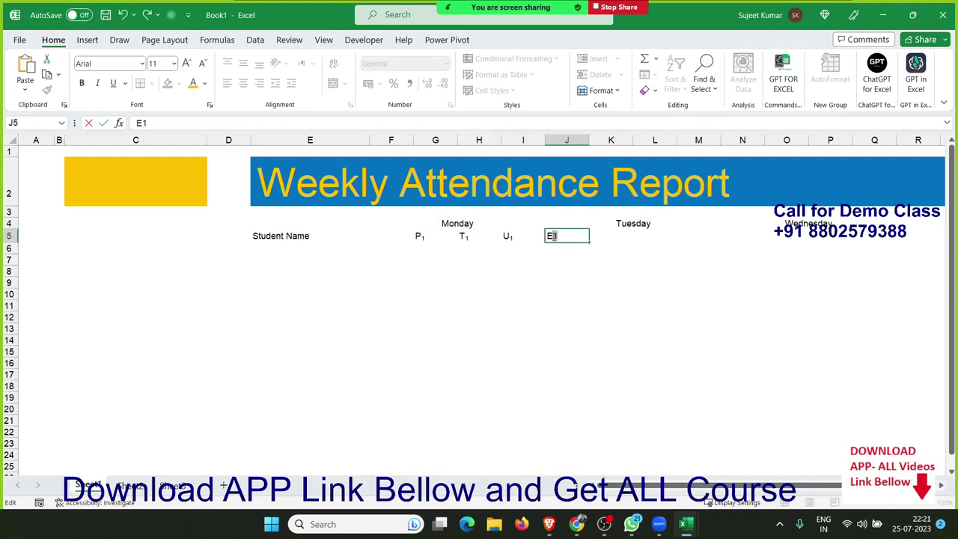
right_click(554, 237)
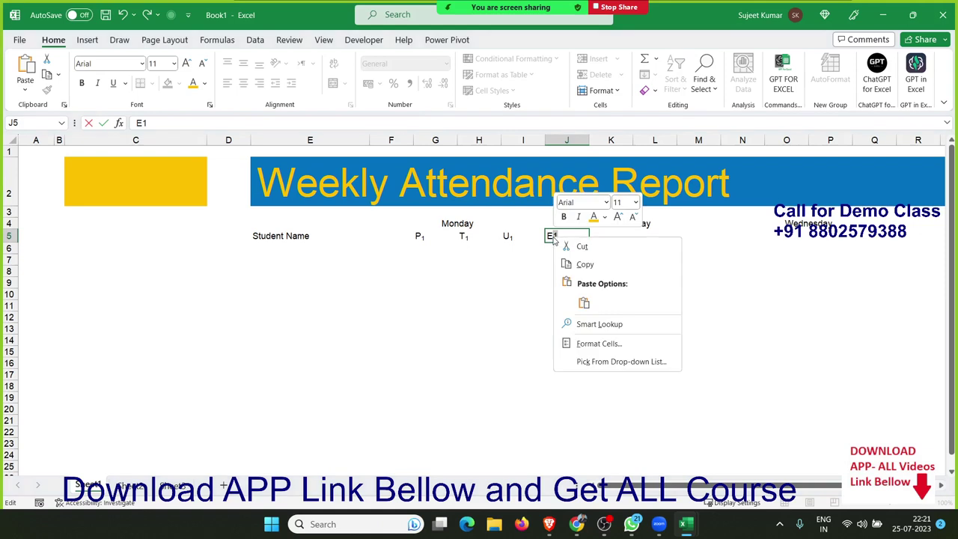
left_click(593, 344)
left_click(458, 368)
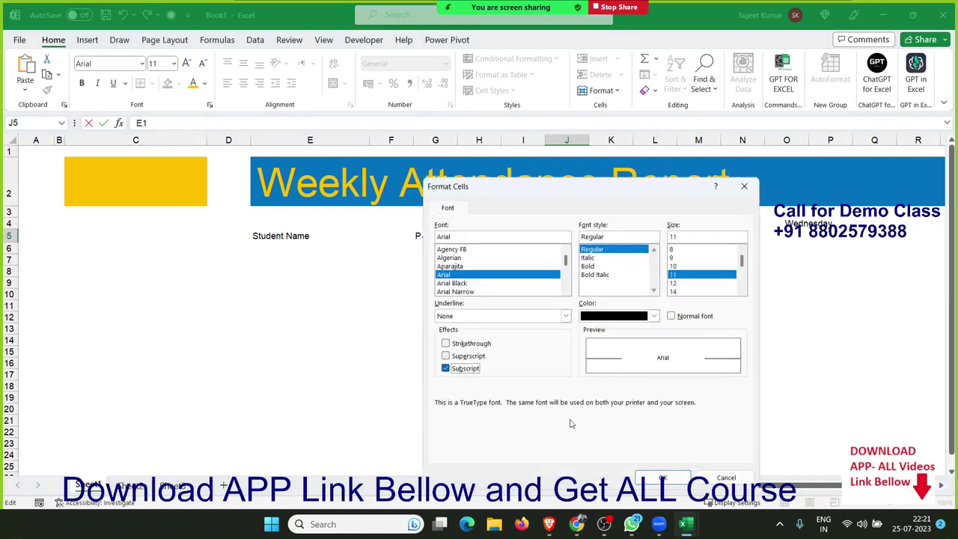
left_click(662, 477)
left_click(487, 340)
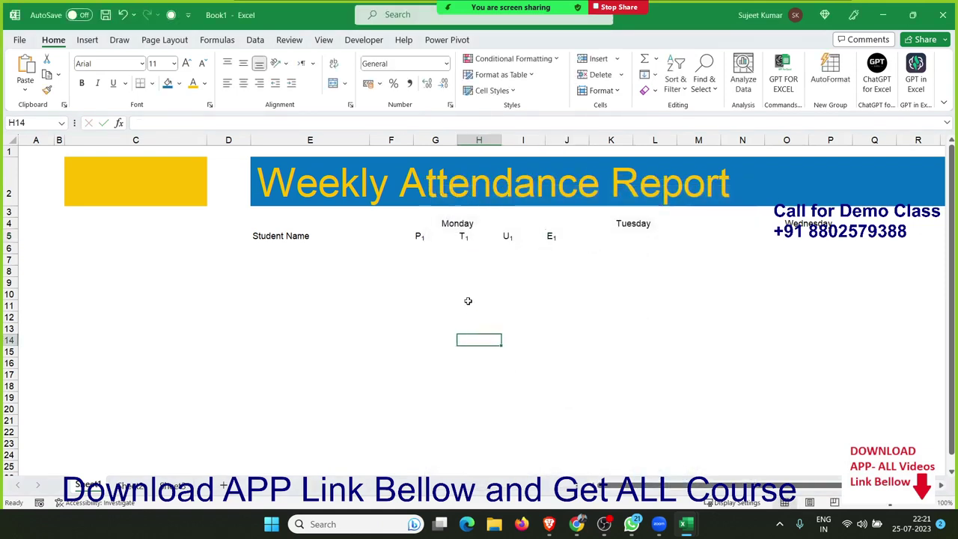
Copy the Monday codes G5:J5 and paste them under Tuesday and Wednesday.
left_click(431, 238)
key("shift+Right")
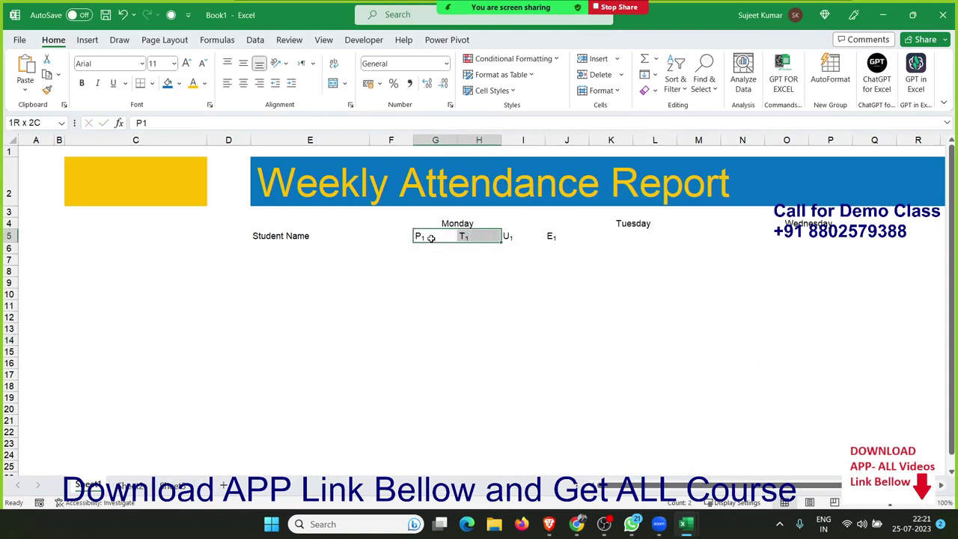
key("shift+Right")
key("shift+Right")
key("ctrl+c")
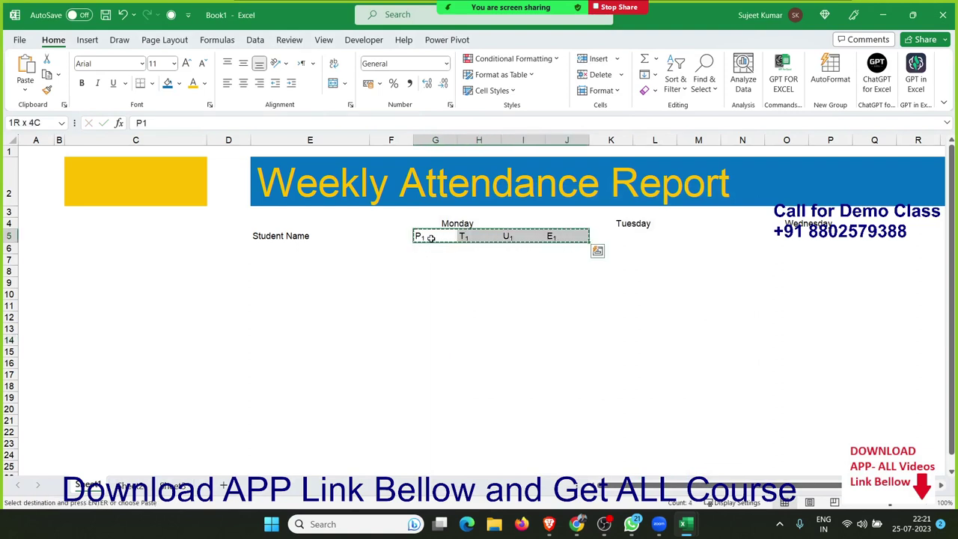
key("Right")
key("Right")
key("Right")
key("Right")
key("Right")
key("Left")
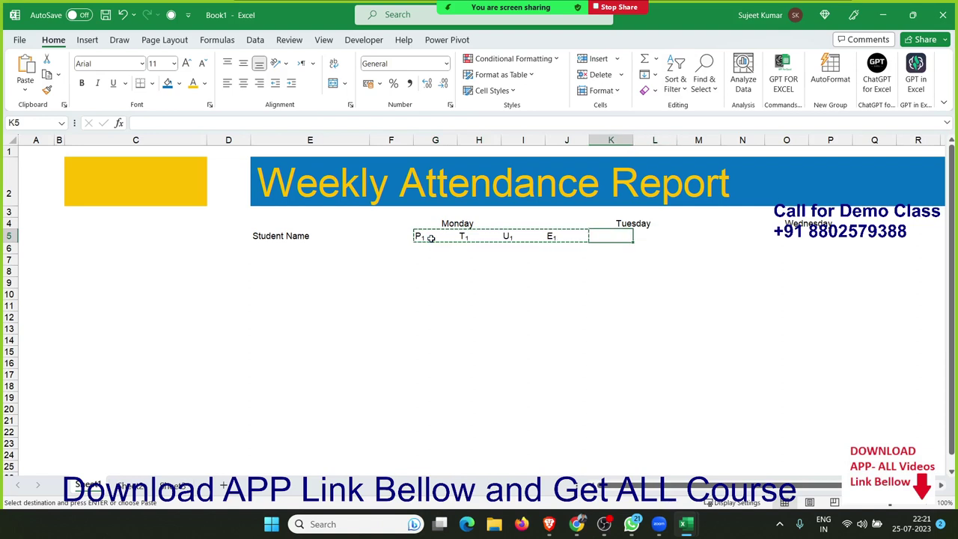
key("ctrl+v")
key("Right")
key("Right")
key("Right")
key("Right")
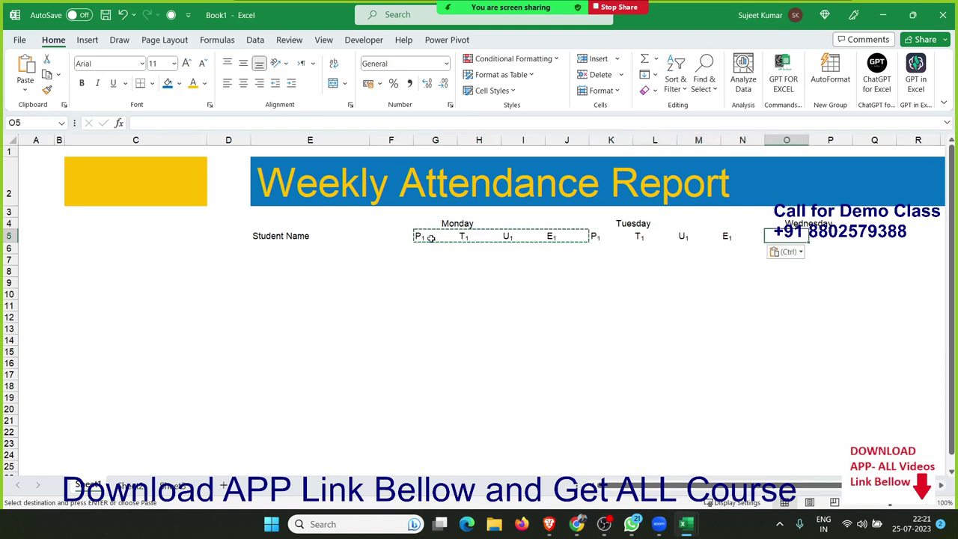
key("ctrl+v")
key("Right")
key("Right")
key("Right")
key("Right")
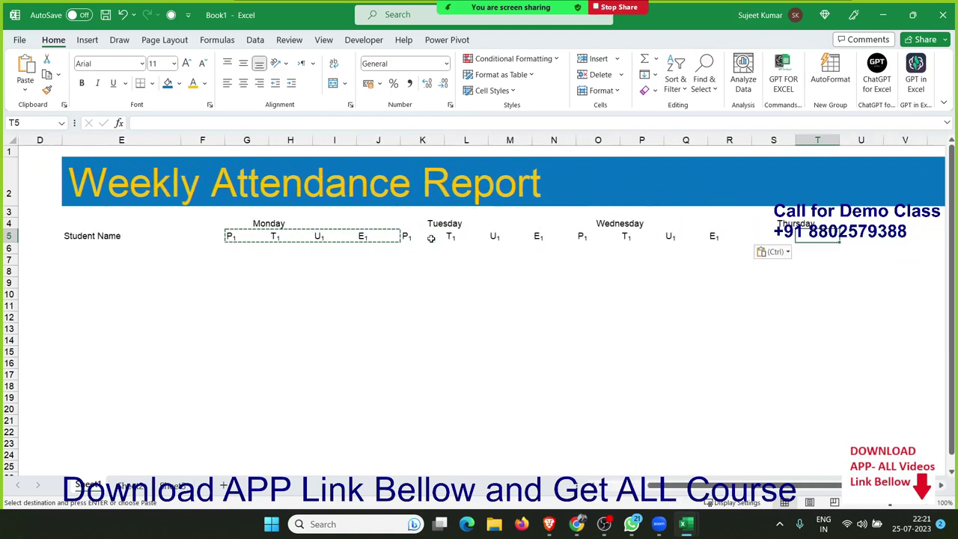
Paste the codes under Thursday and Friday, then end copy mode.
key("Left")
key("ctrl+v")
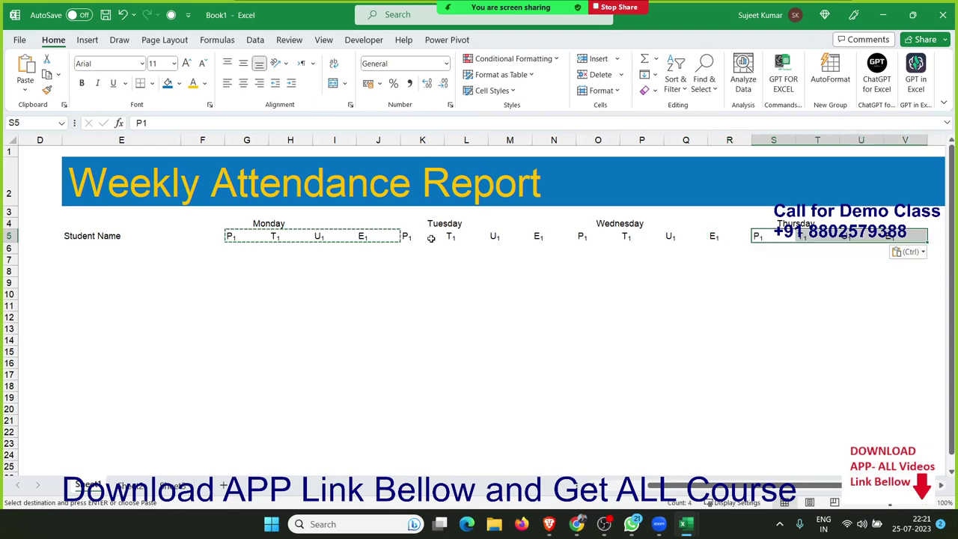
key("Right")
key("Right")
key("Right")
key("Right")
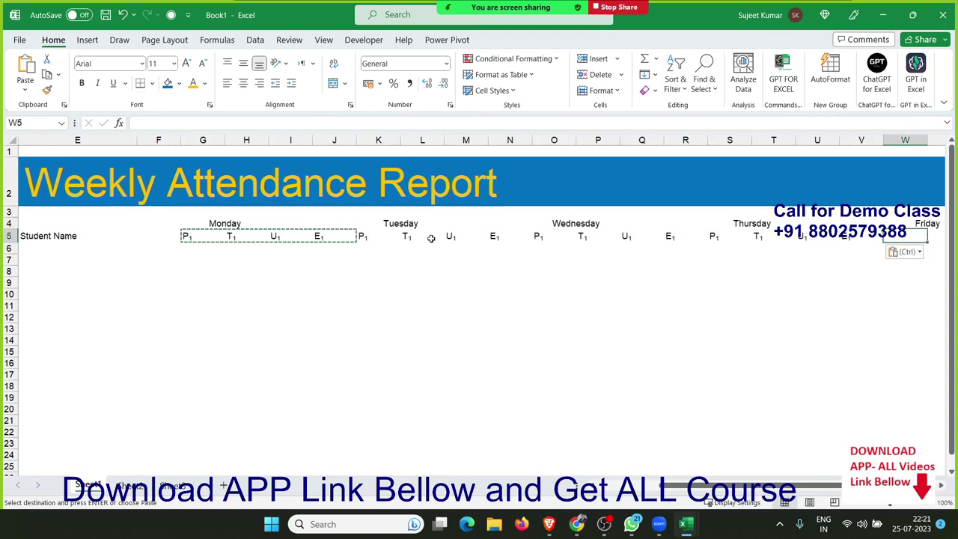
key("ctrl+v")
key("Right")
key("Right")
key("Right")
key("Right")
key("Right")
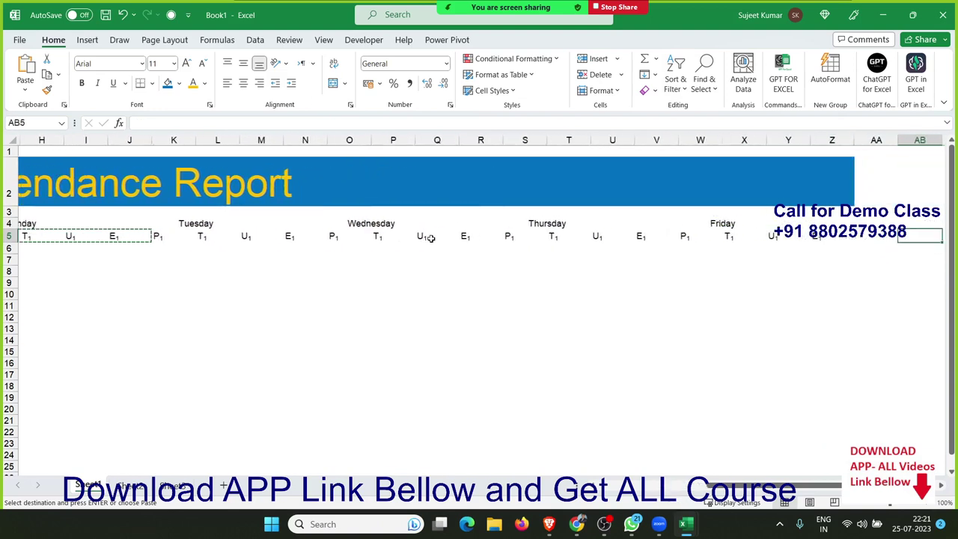
key("ctrl+v")
key("Left")
key("Left")
key("Left")
key("Left")
key("Left")
key("Left")
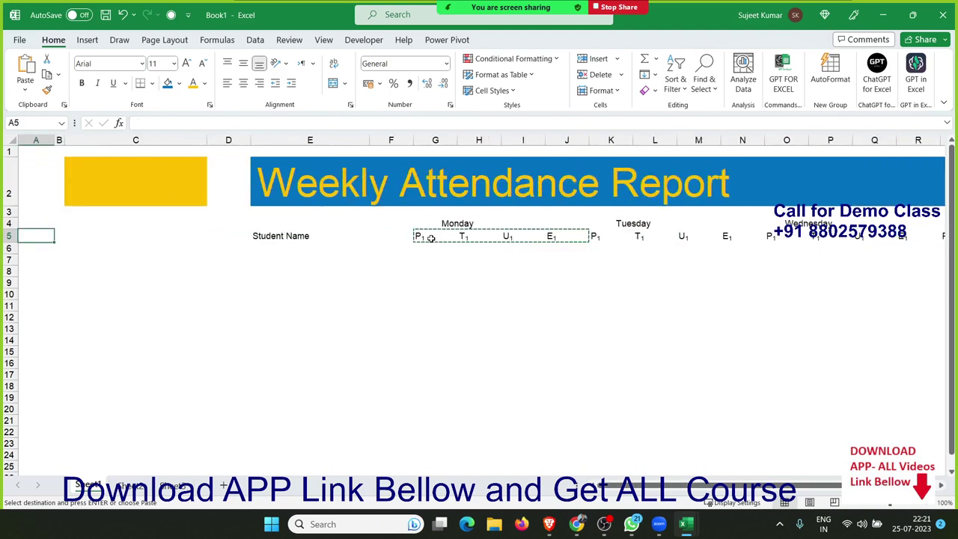
key("Escape")
left_click(474, 287)
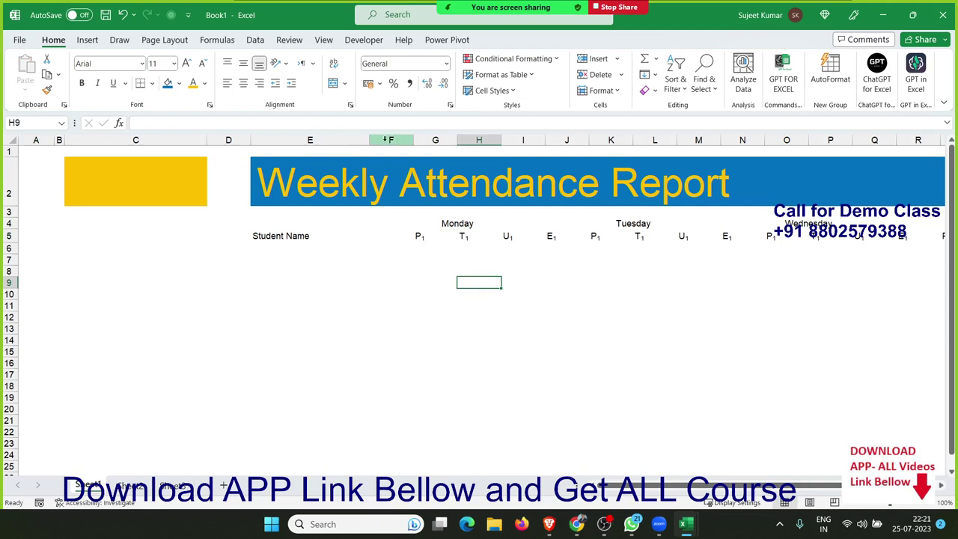
AutoFit the widths of columns F through Z to their contents.
mouse_move(388, 140)
left_mouse_down()
mouse_move(884, 141)
mouse_move(807, 138)
left_mouse_up()
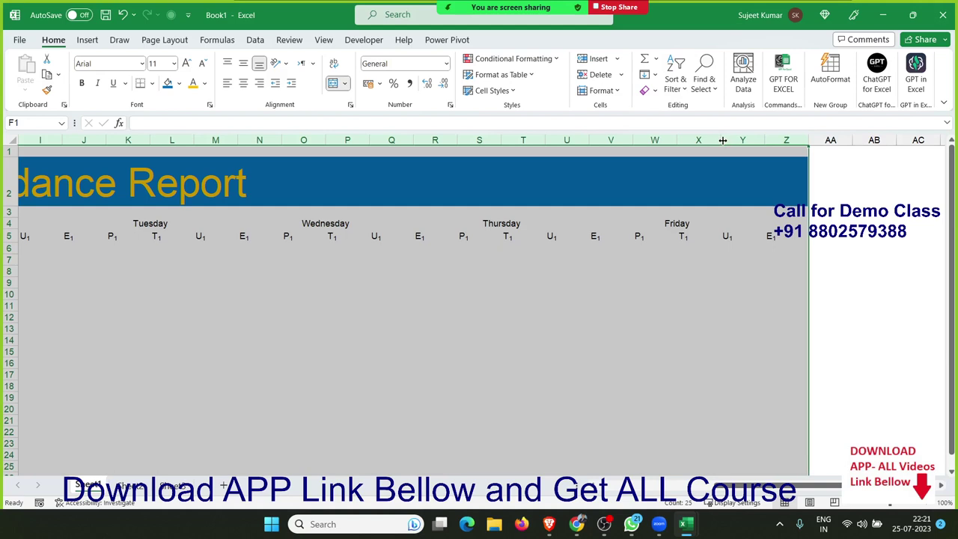
double_click(723, 140)
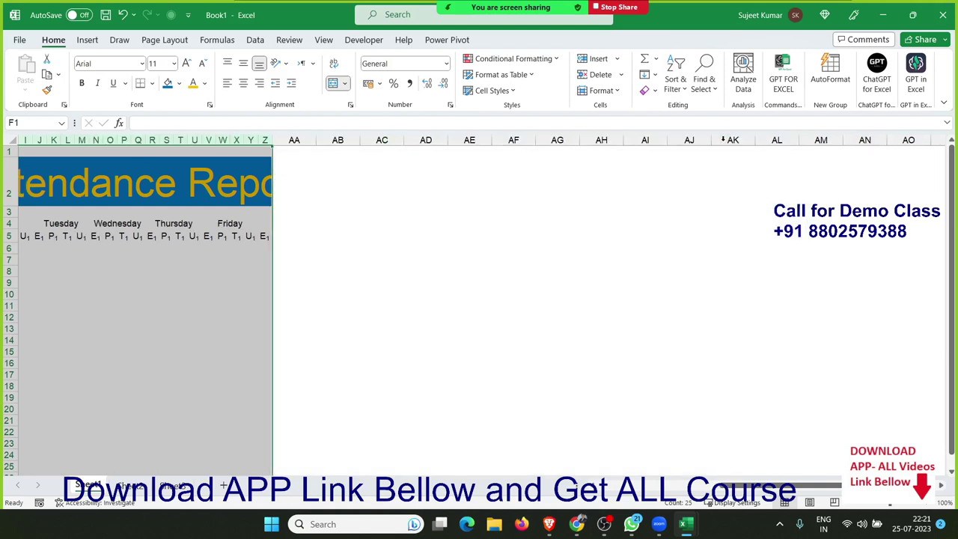
left_click(250, 236)
key("Left")
key("Left")
key("Left")
key("Left")
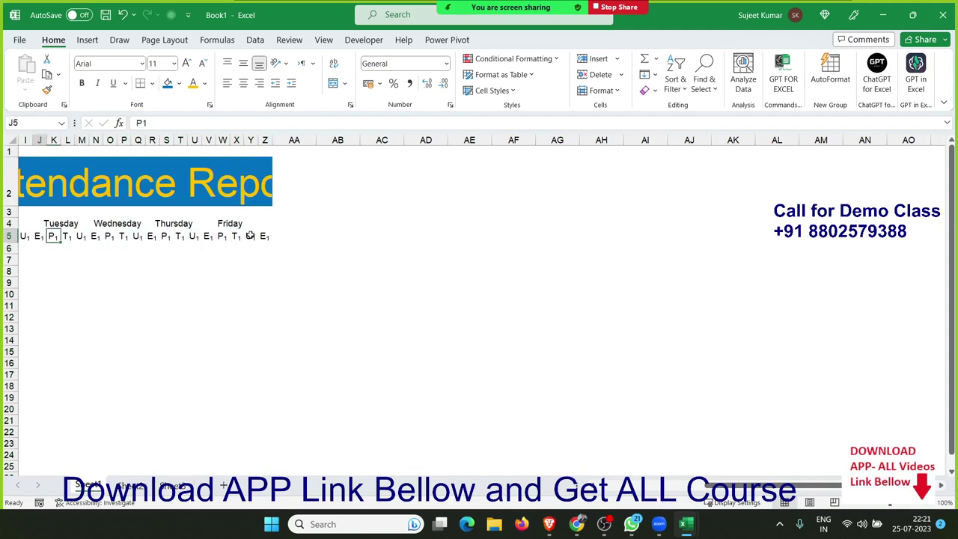
key("Left")
key("Left")
key("Left")
key("Left")
key("Left")
key("Left")
key("Left")
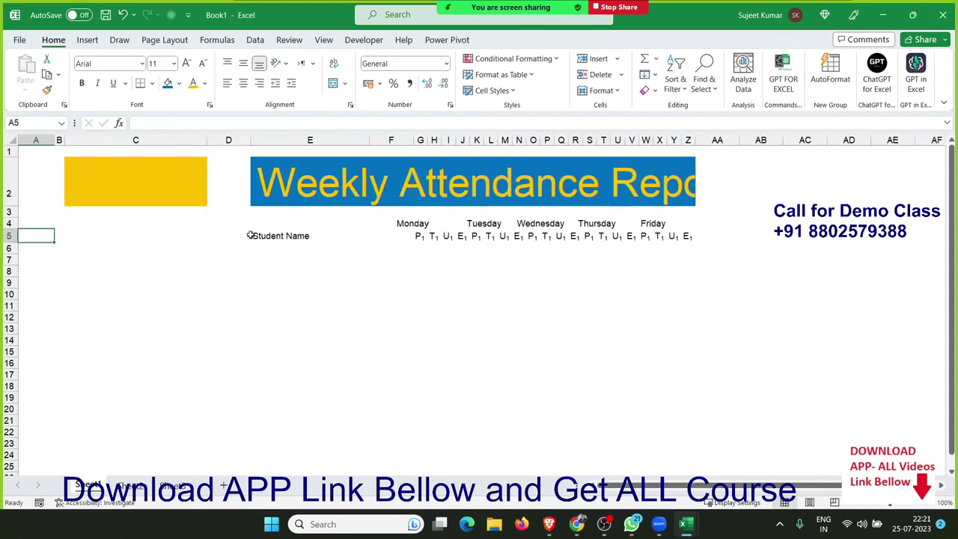
key("Right")
key("Right")
key("Right")
key("Right")
key("Right")
key("Down")
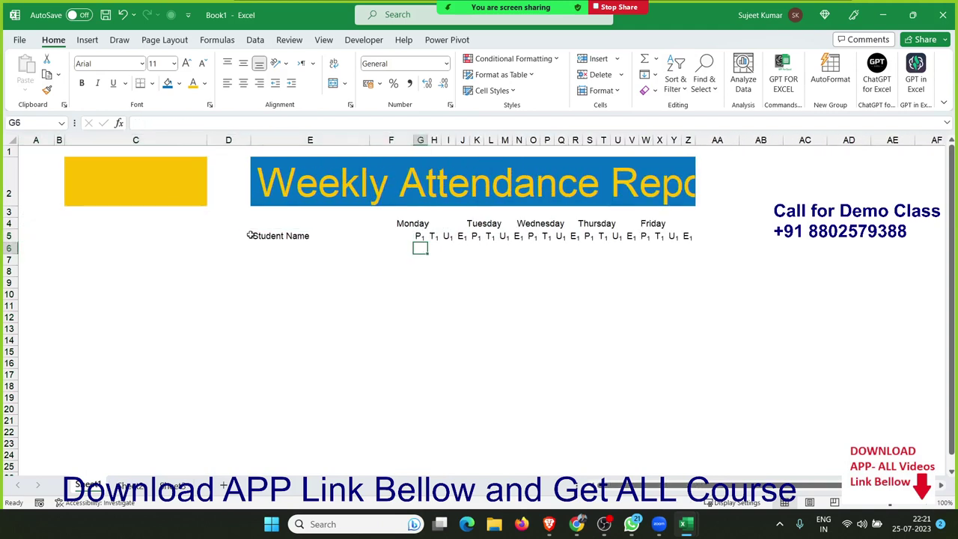
key("Up")
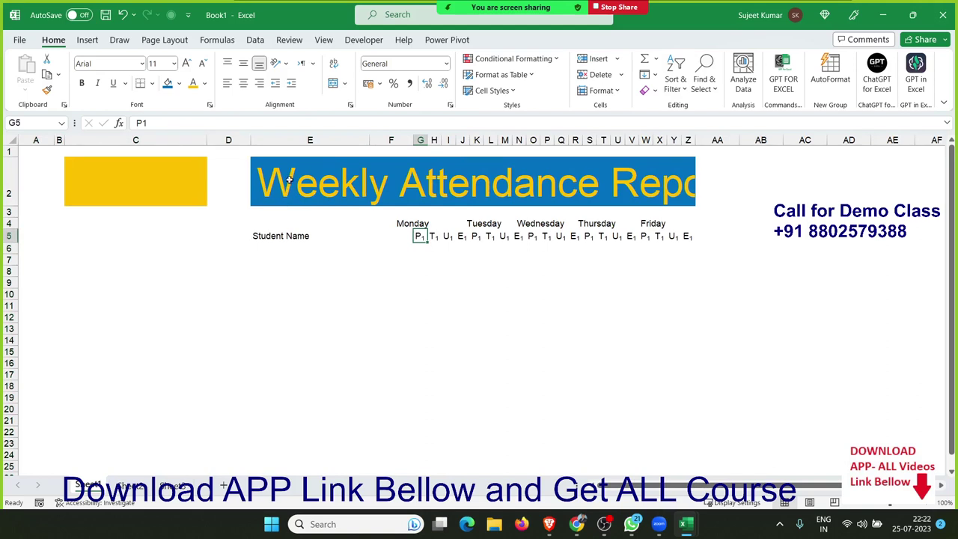
Resize code columns G through Z together to an equal width of 3.30.
left_click(420, 140)
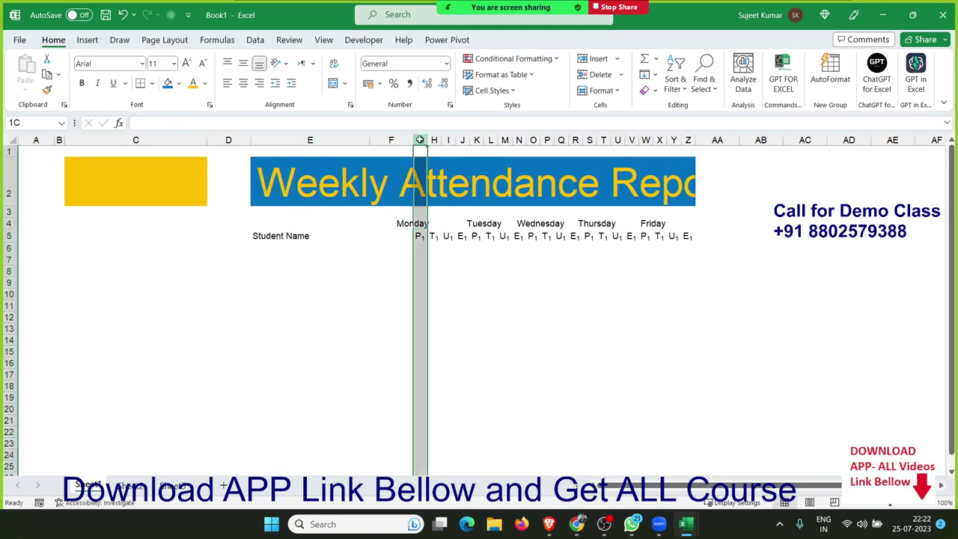
left_click_drag(422, 140, 671, 137)
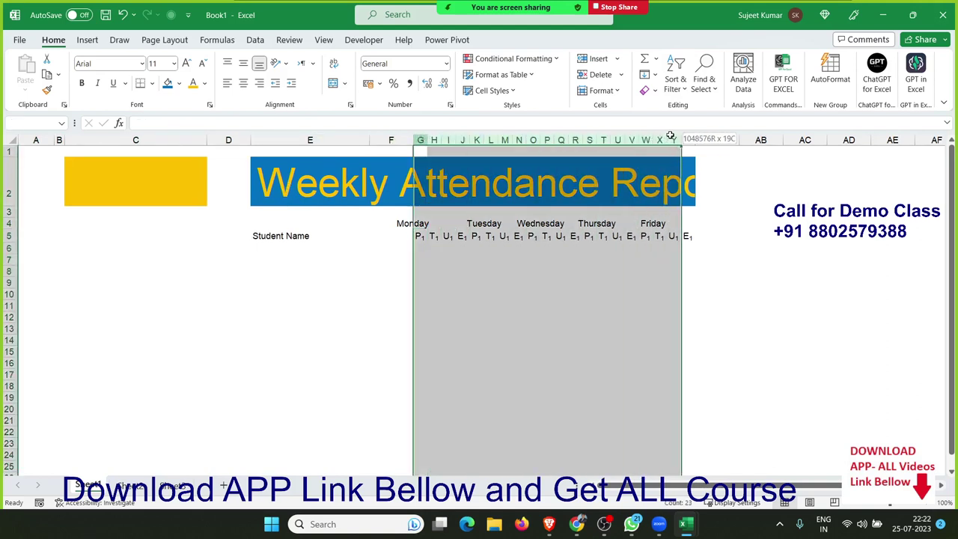
left_click(395, 225)
left_click(400, 233)
left_click(420, 234)
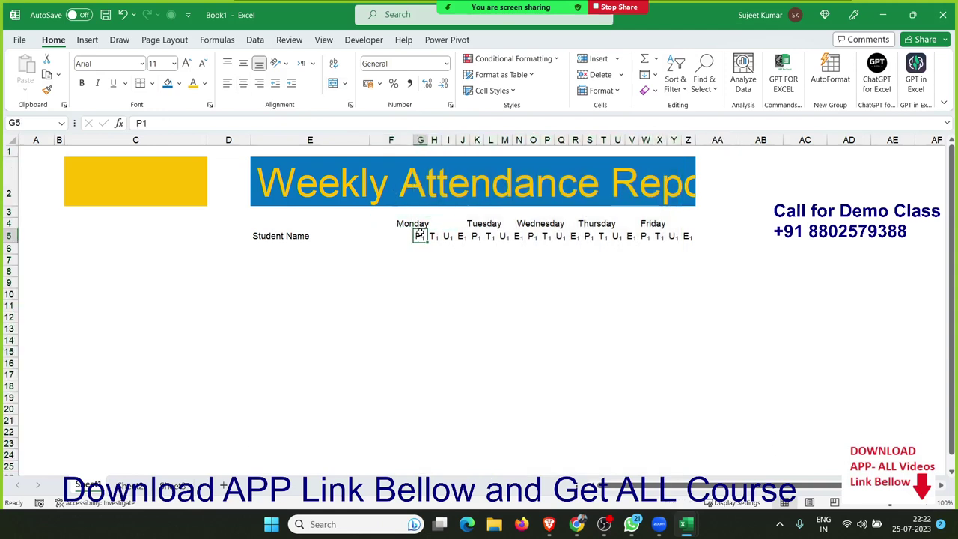
left_click(404, 235)
left_click(419, 236)
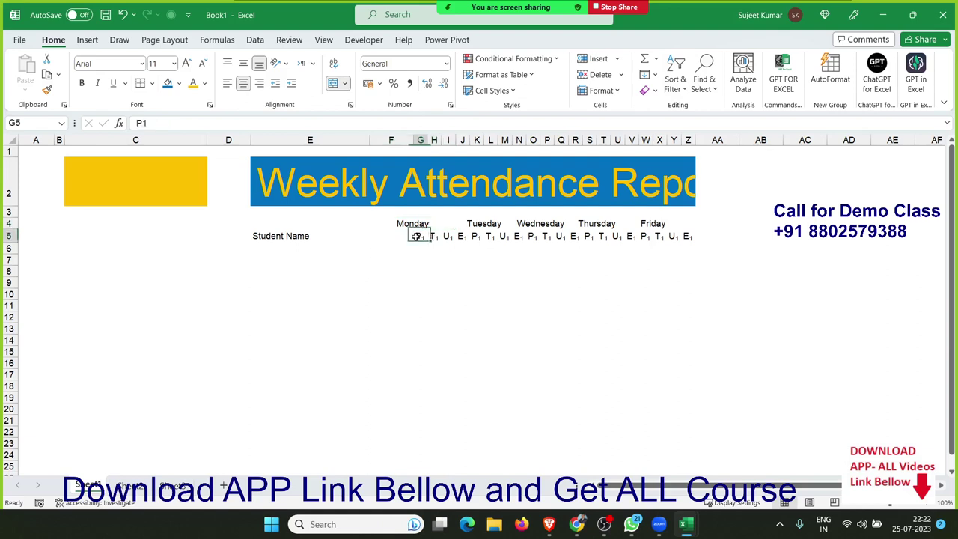
left_click_drag(420, 140, 687, 141)
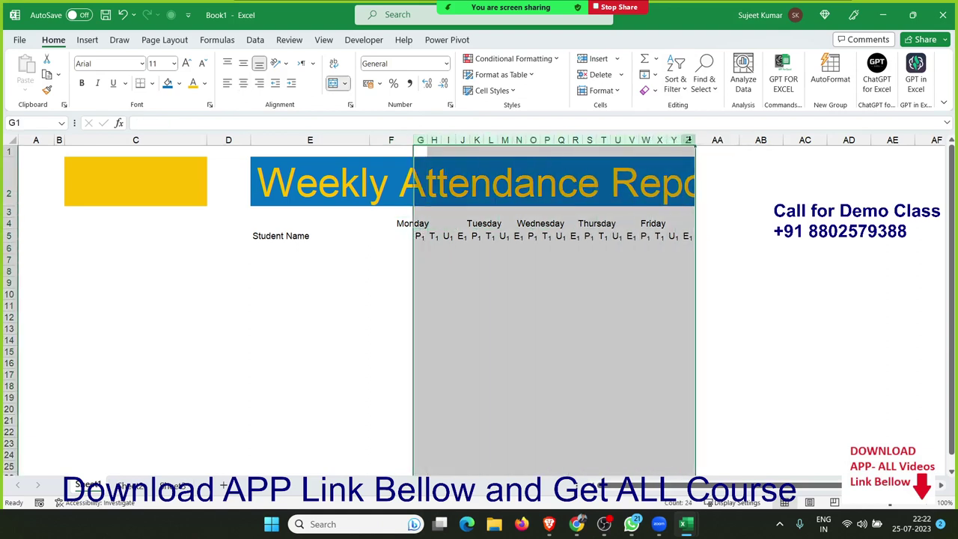
left_click_drag(694, 140, 699, 140)
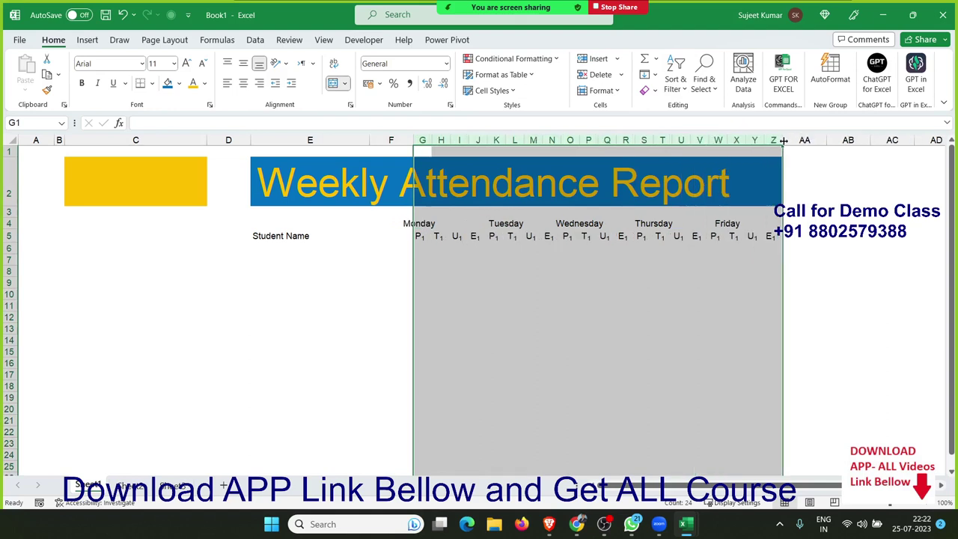
left_click_drag(783, 140, 789, 140)
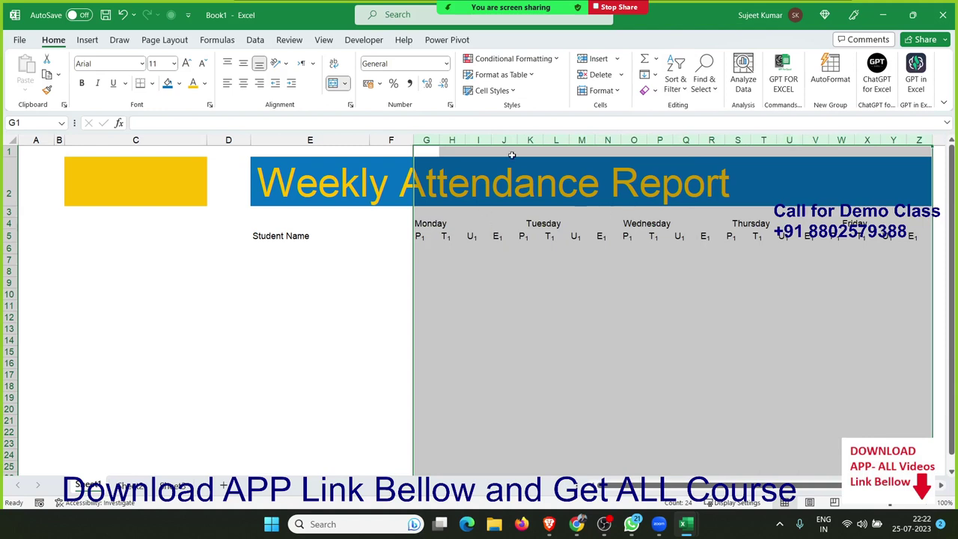
left_click(477, 248)
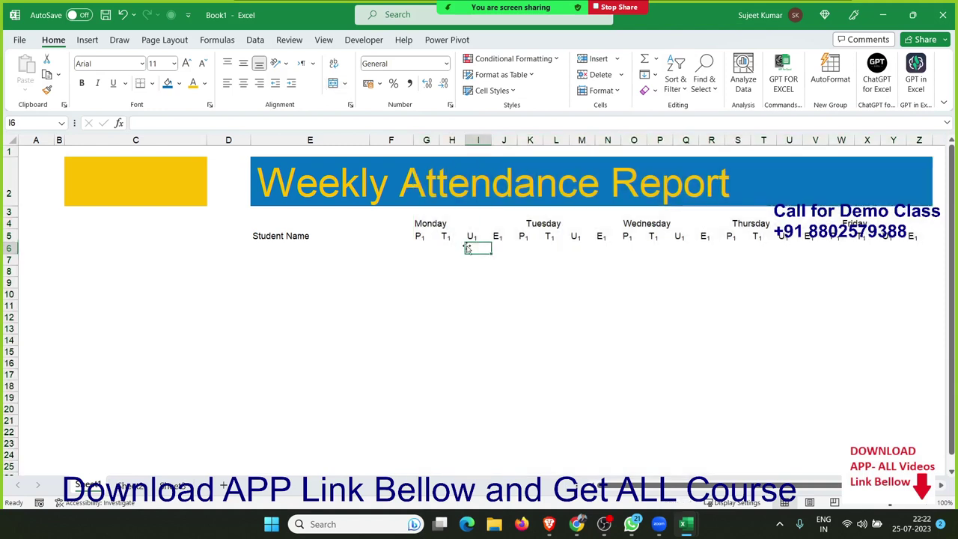
left_click(426, 248)
left_click(421, 235)
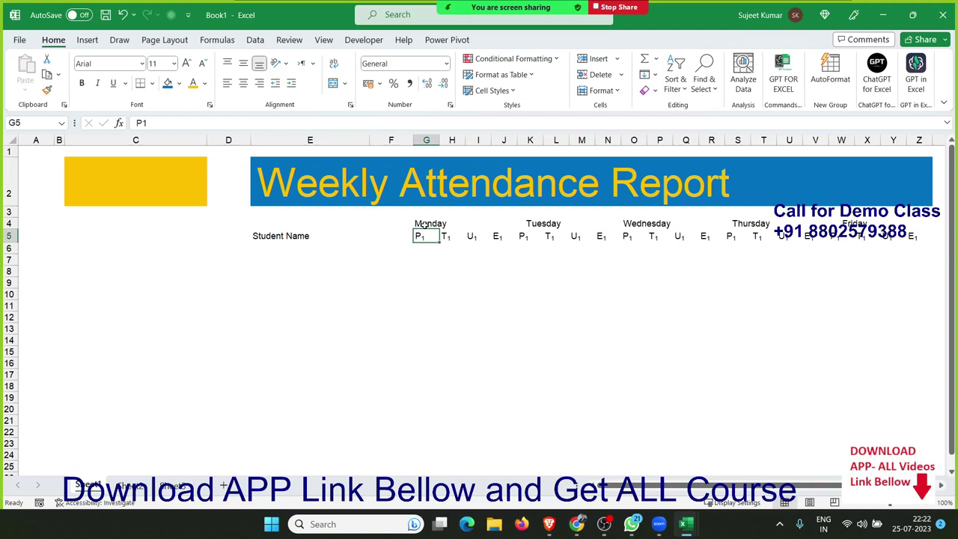
left_click(424, 226)
Make row 5 slightly taller and center the codes G5:Z5 horizontally and vertically.
left_click_drag(422, 235, 949, 241)
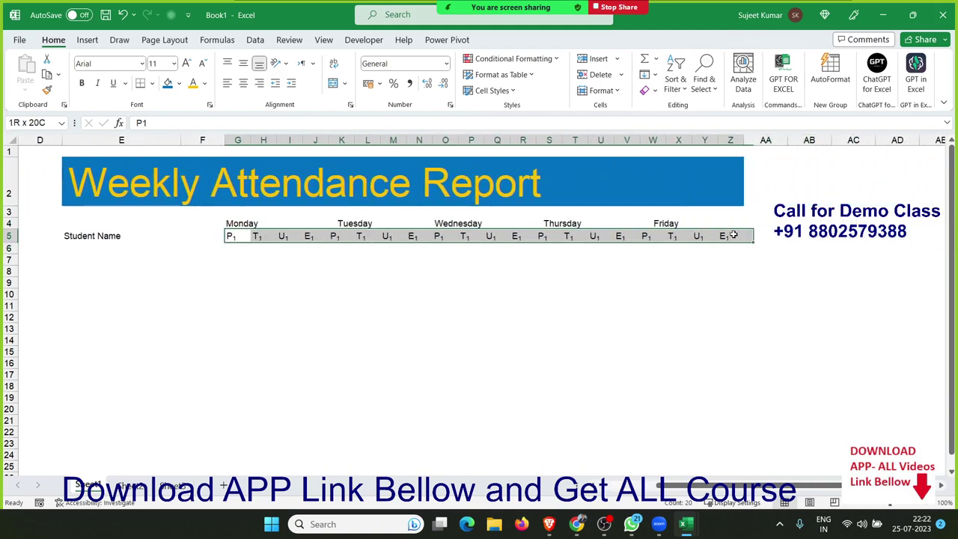
left_click_drag(949, 241, 715, 235)
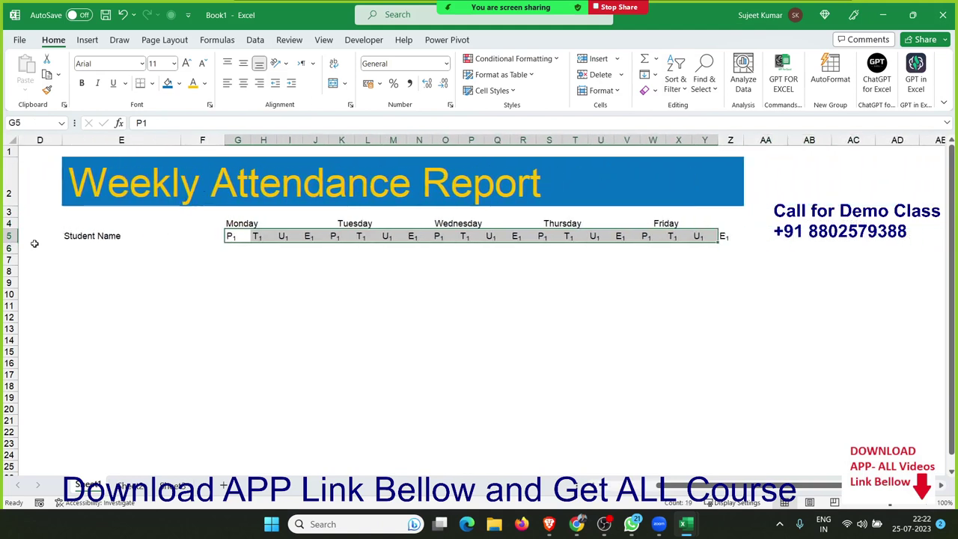
left_click_drag(15, 242, 16, 248)
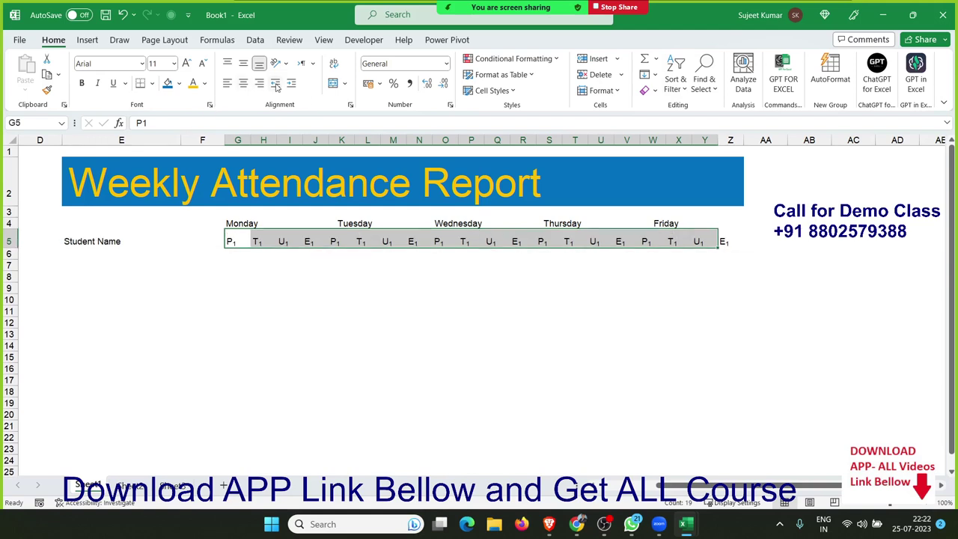
left_click(243, 82)
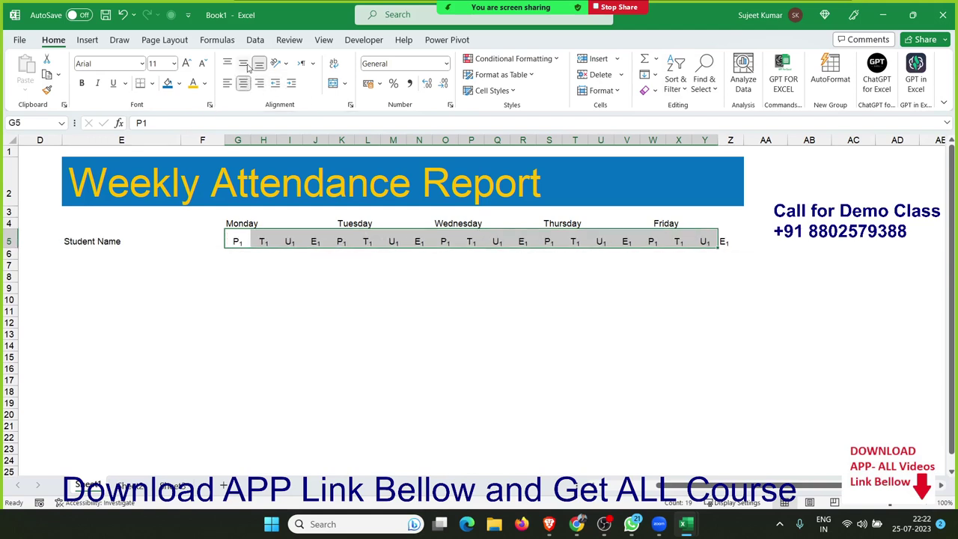
left_click(247, 66)
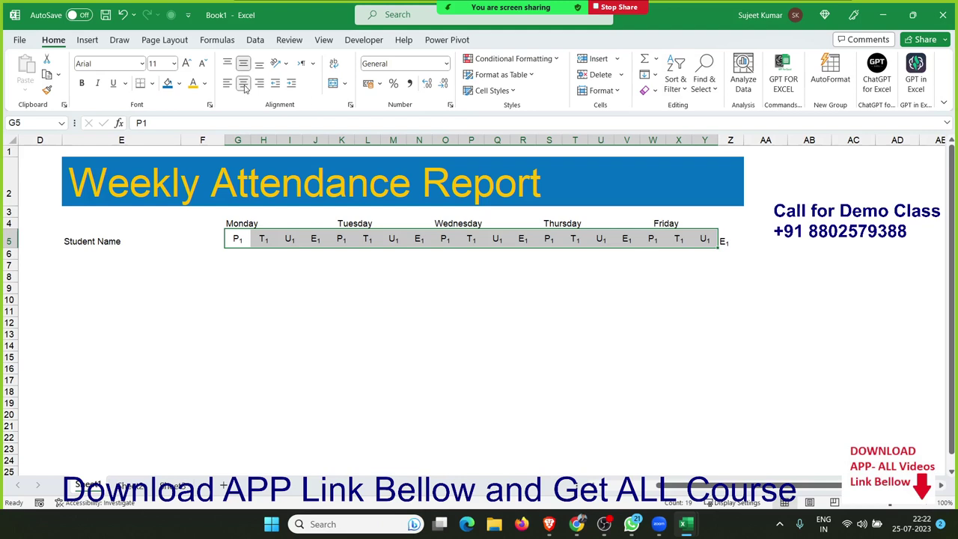
Give the code cells through Z5 a blue fill with bold yellow text.
left_click(169, 84)
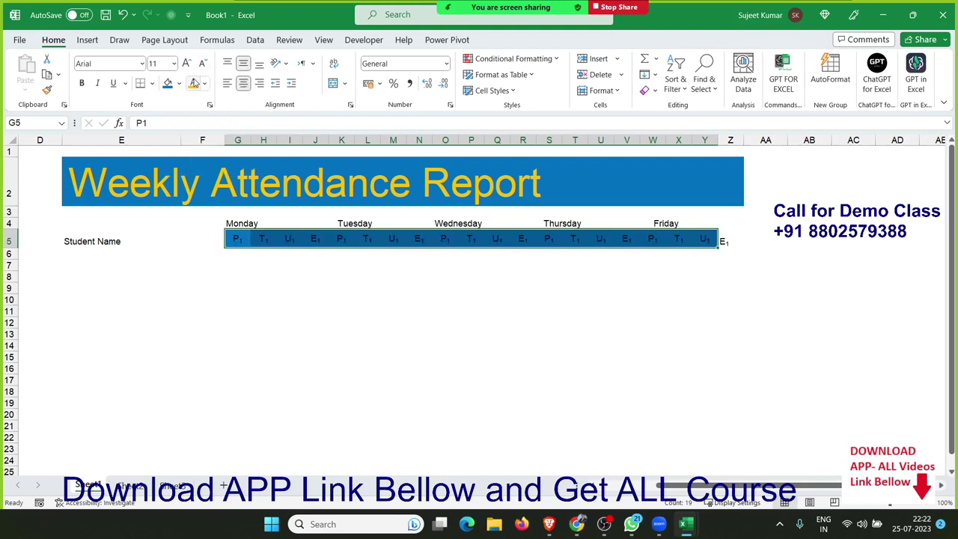
left_click(194, 83)
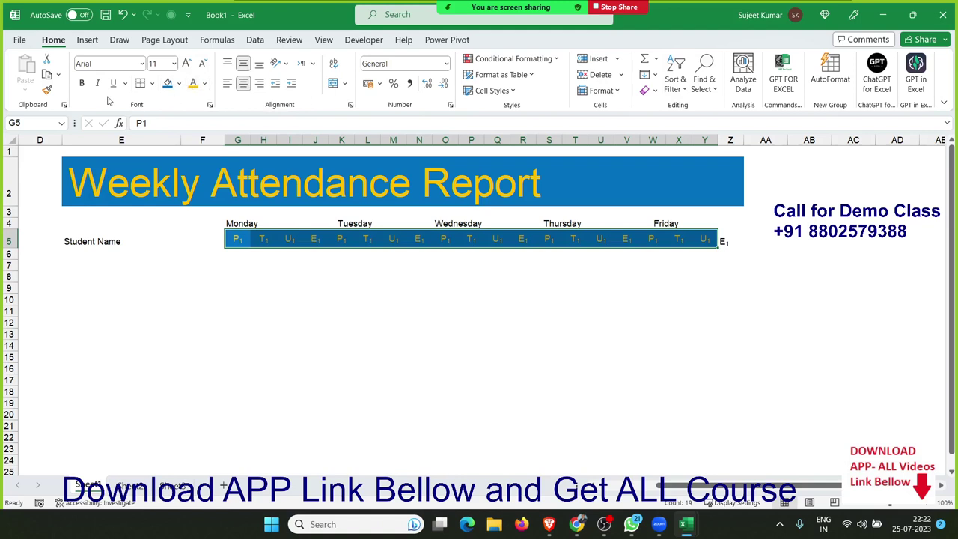
left_click(82, 84)
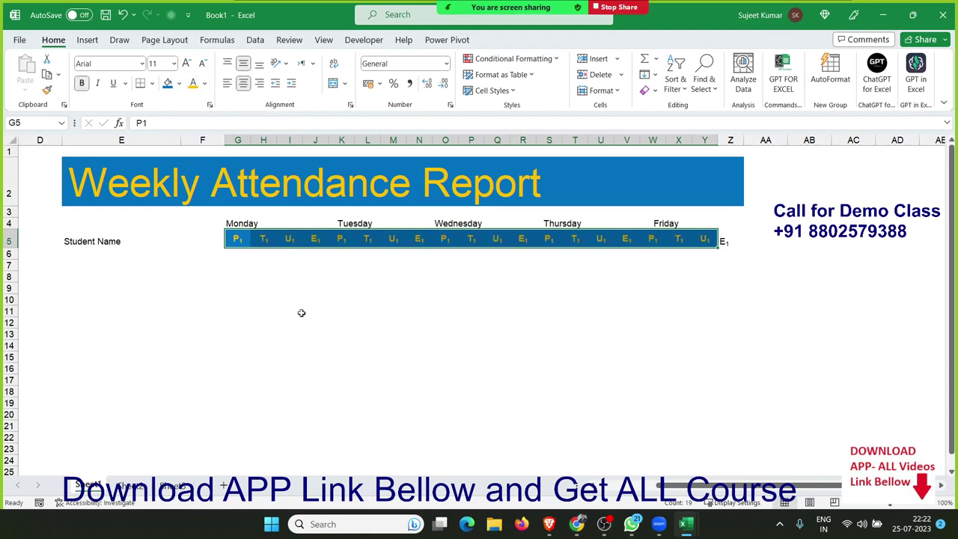
left_click(736, 242)
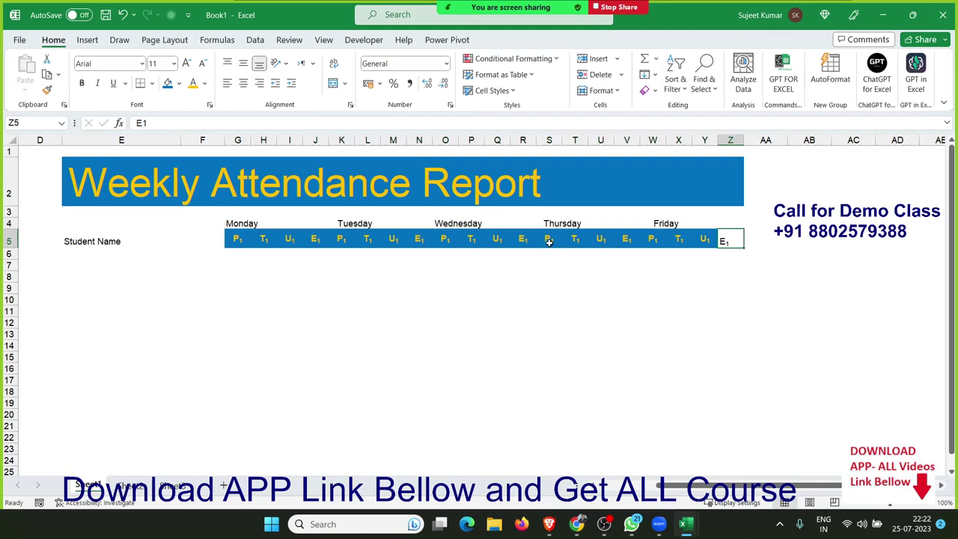
key("ctrl+b")
left_click(168, 83)
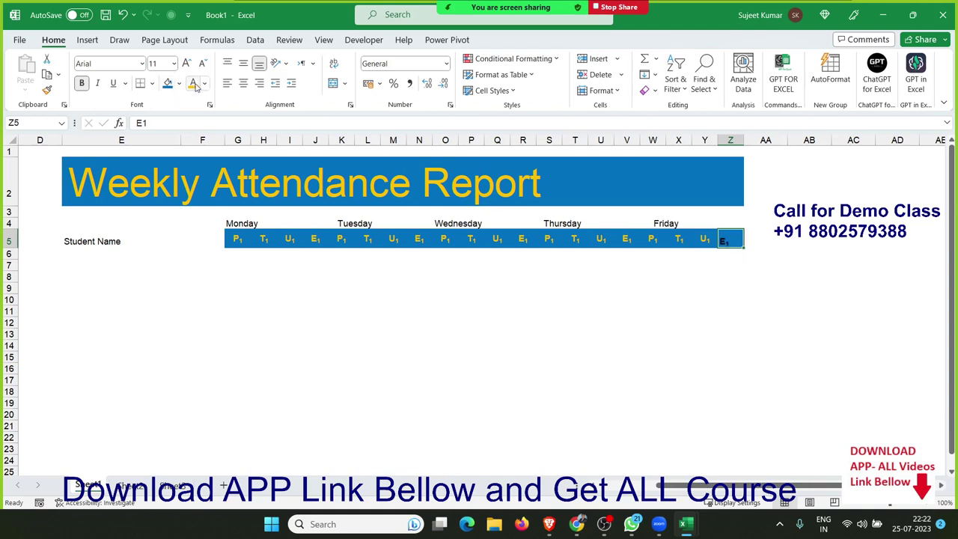
left_click(194, 83)
left_click(338, 253)
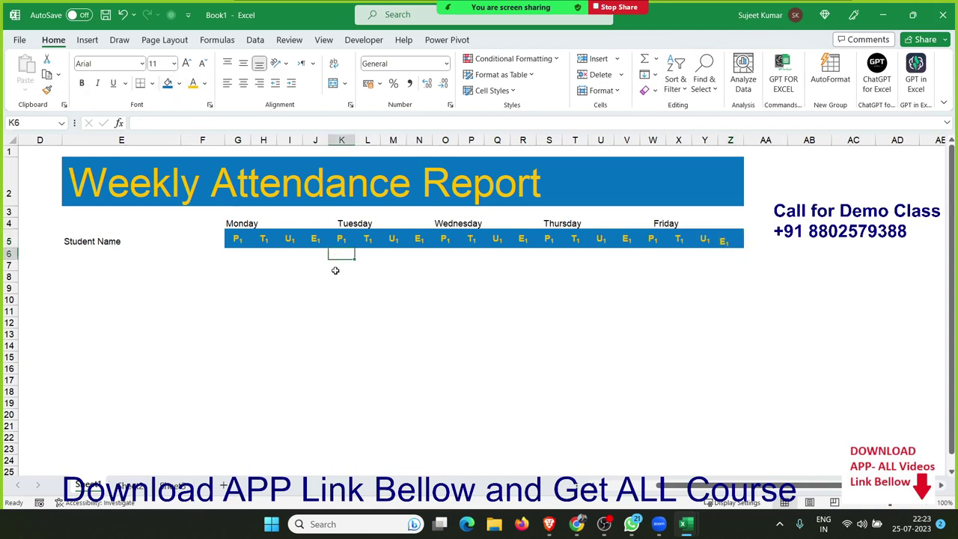
Delete empty column F, then undo the deletion to restore it.
left_click(241, 239)
left_click(152, 240)
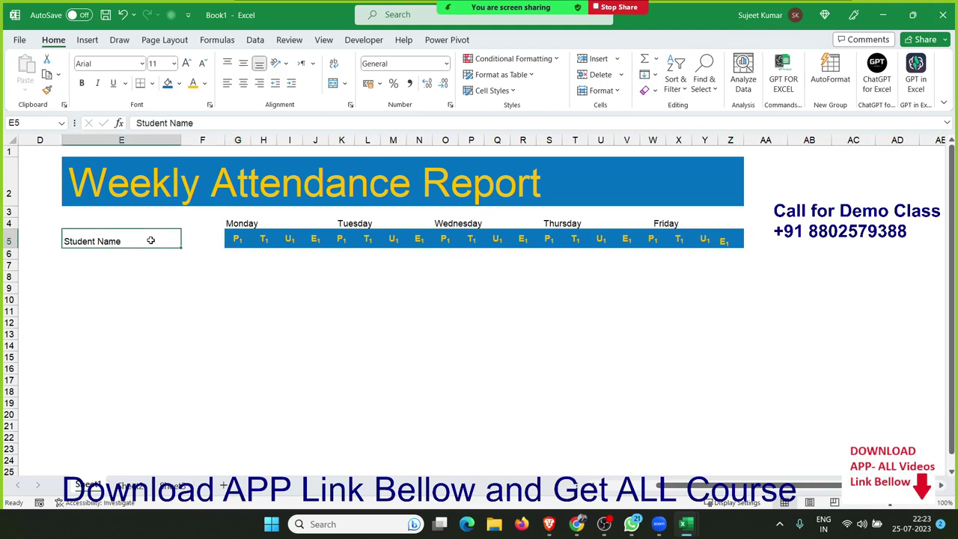
left_click(210, 239)
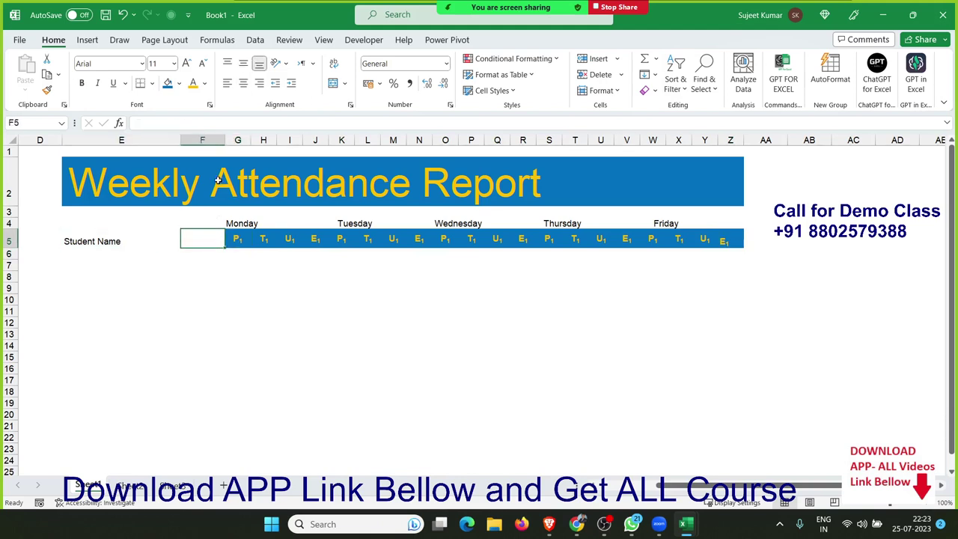
left_click(210, 140)
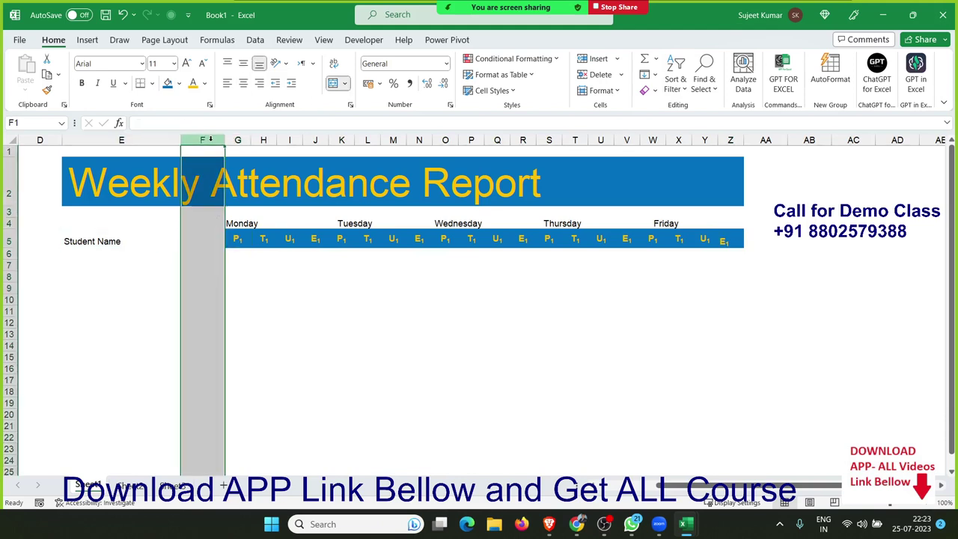
key("ctrl+minus")
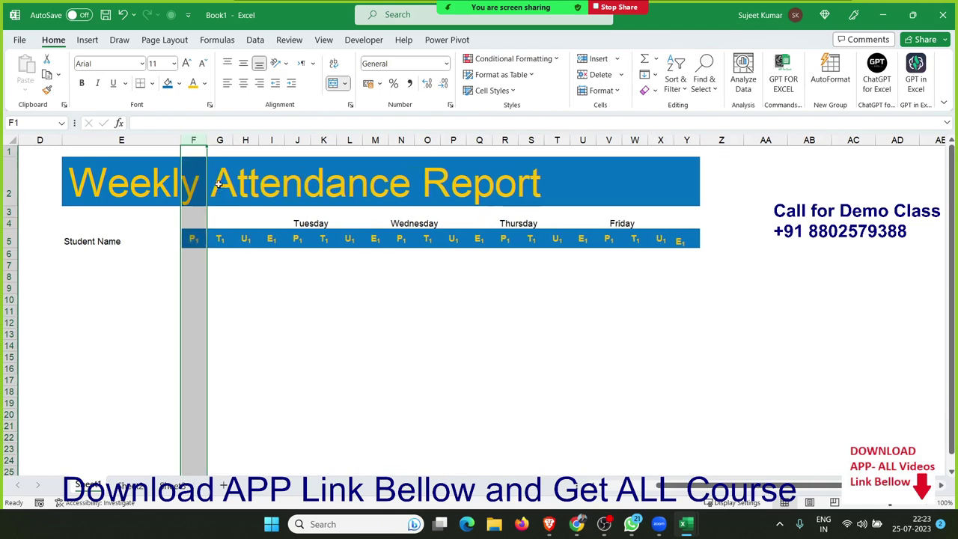
key("ctrl+z")
Move the row-5 sub-headers one column left into F5:Y5 under Monday.
left_click(229, 223)
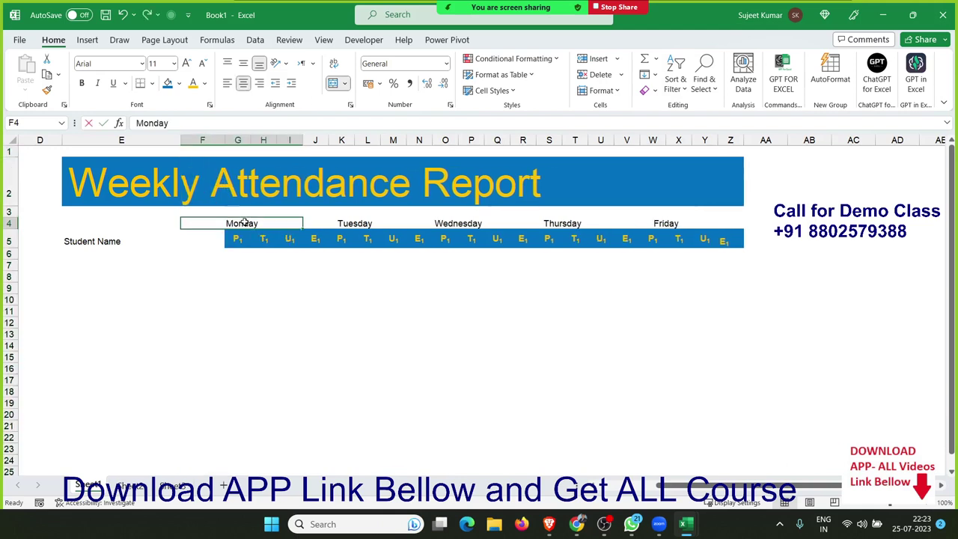
left_click_drag(237, 238, 734, 238)
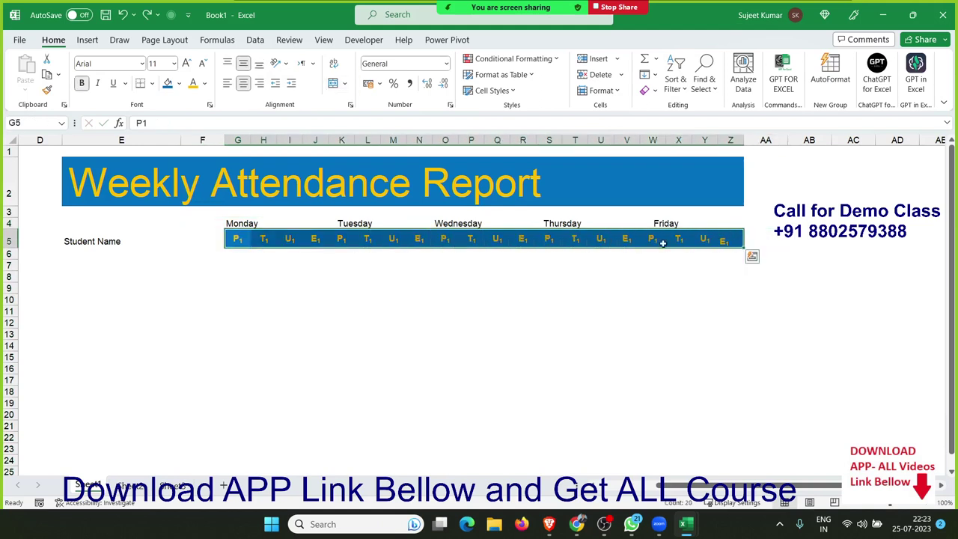
left_click_drag(302, 250, 270, 244)
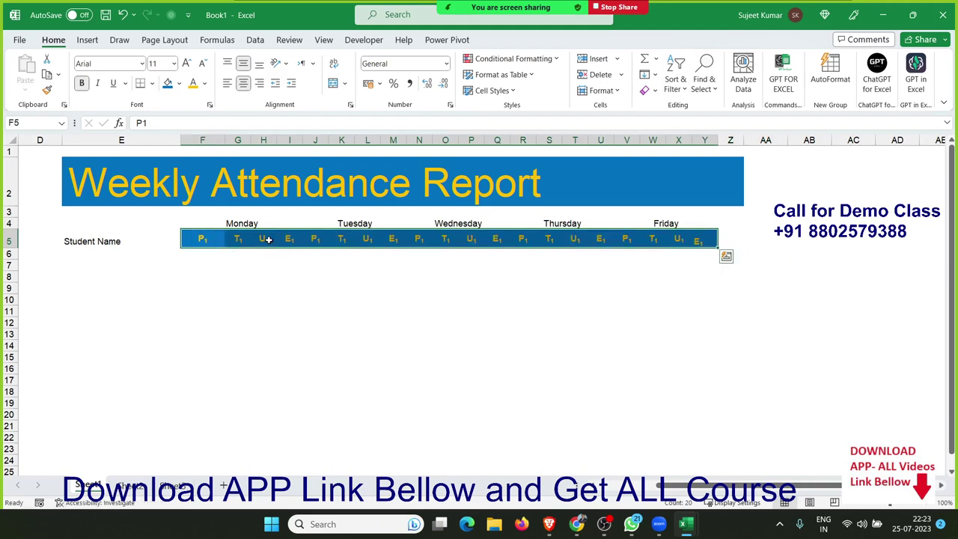
left_click(218, 266)
left_click(209, 141)
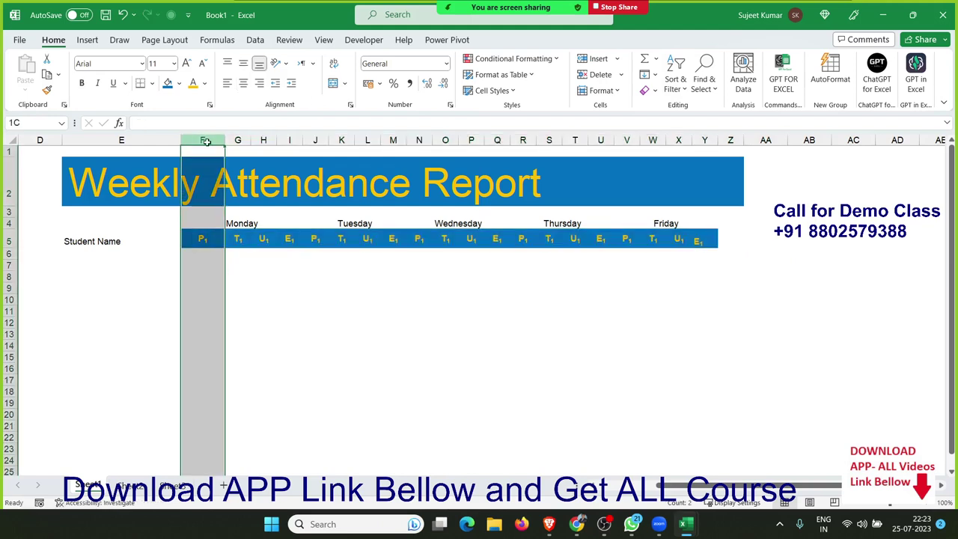
left_click(330, 277)
left_click(708, 240)
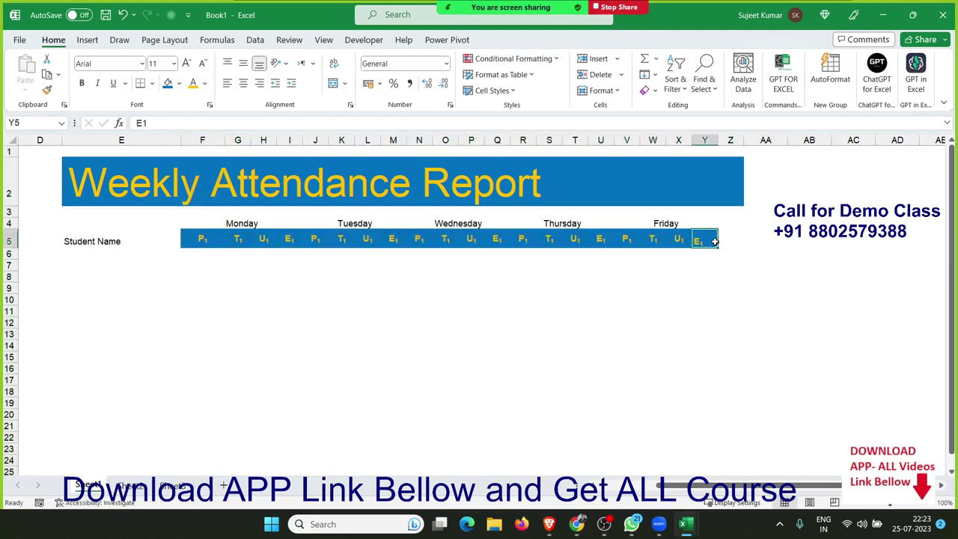
left_click(298, 255)
left_click(186, 245)
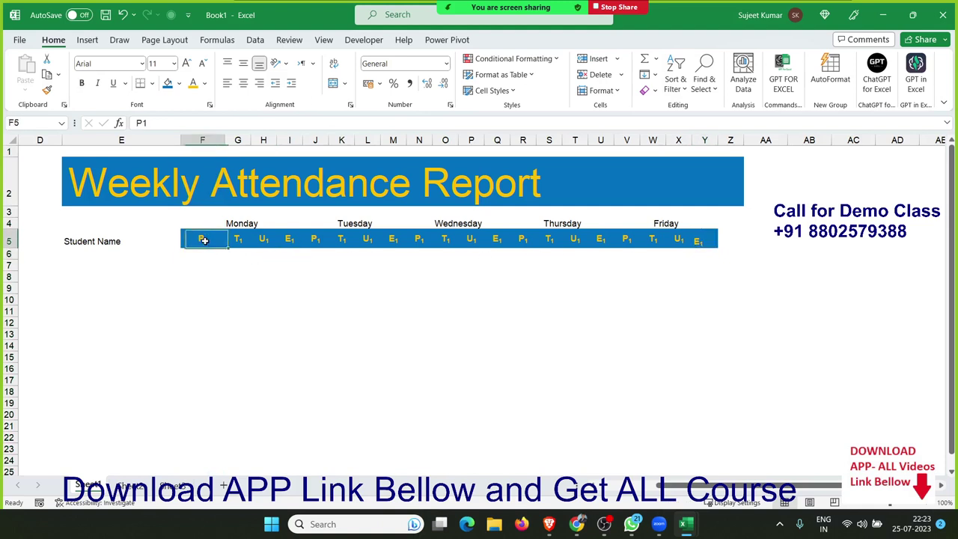
left_click(222, 225)
Select the Monday block F4:I30.
left_click_drag(234, 228, 226, 274)
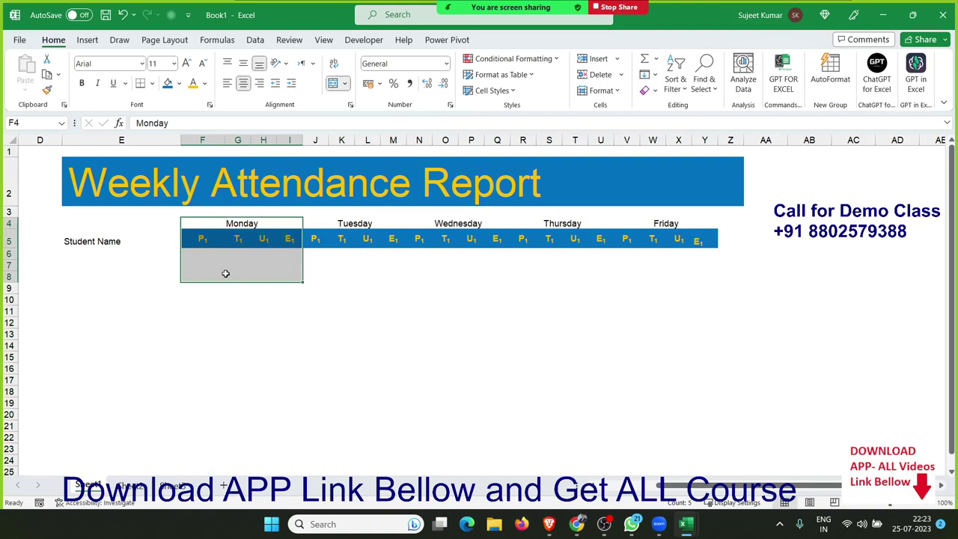
scroll(225, 274, "down", 2)
left_click(220, 388, "shift")
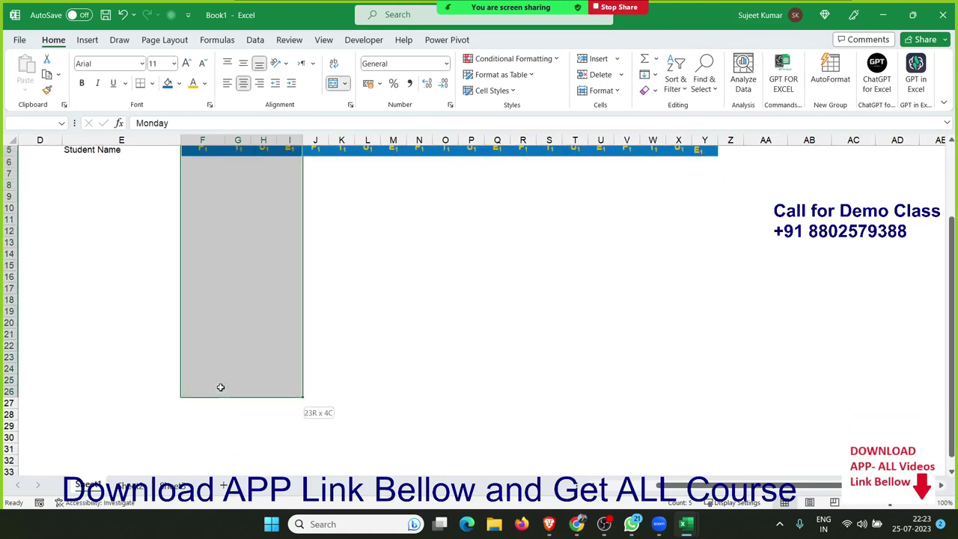
scroll(223, 375, "up", 2)
scroll(225, 371, "down", 3)
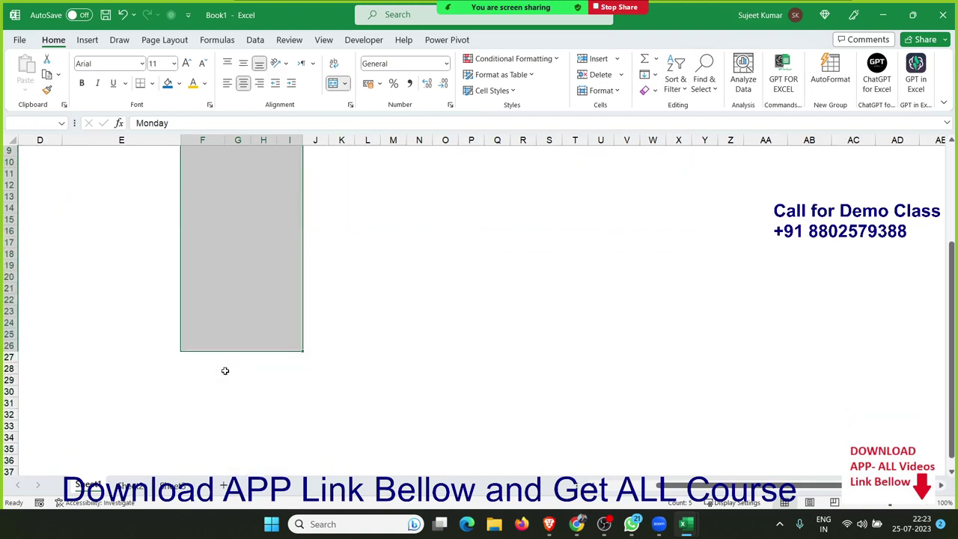
left_click(224, 391, "shift")
scroll(224, 390, "up", 3)
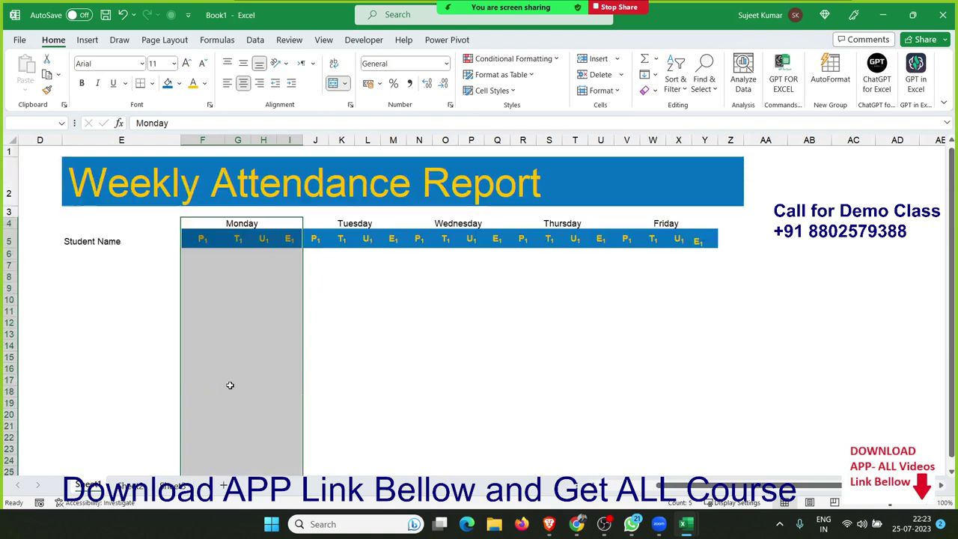
Give F4:I30 a thick light-blue outline border in Format Cells.
right_click(217, 285)
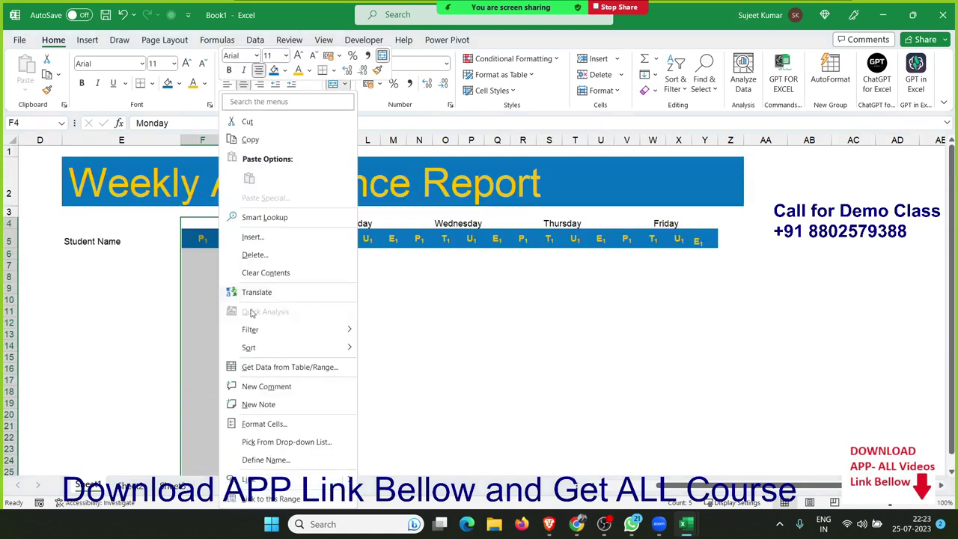
left_click(264, 425)
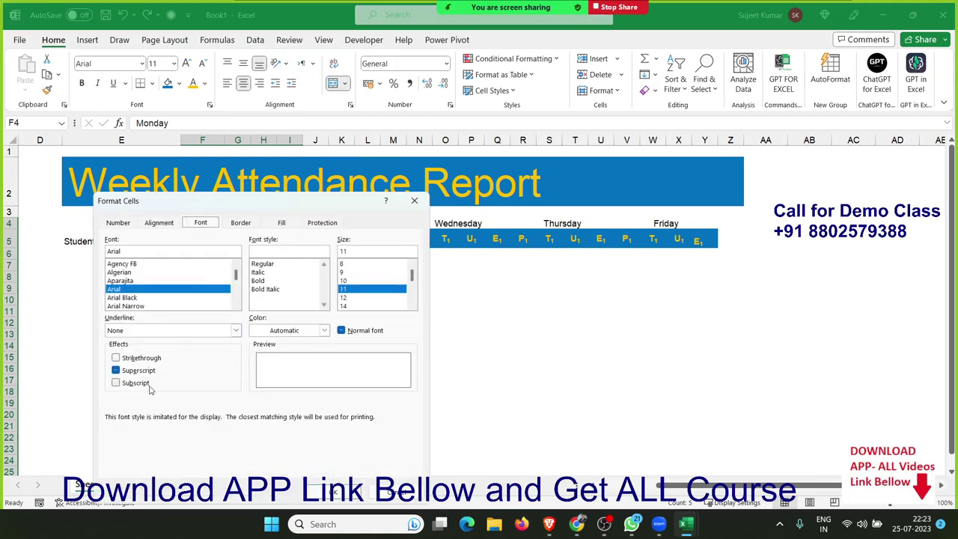
left_click_drag(166, 207, 450, 139)
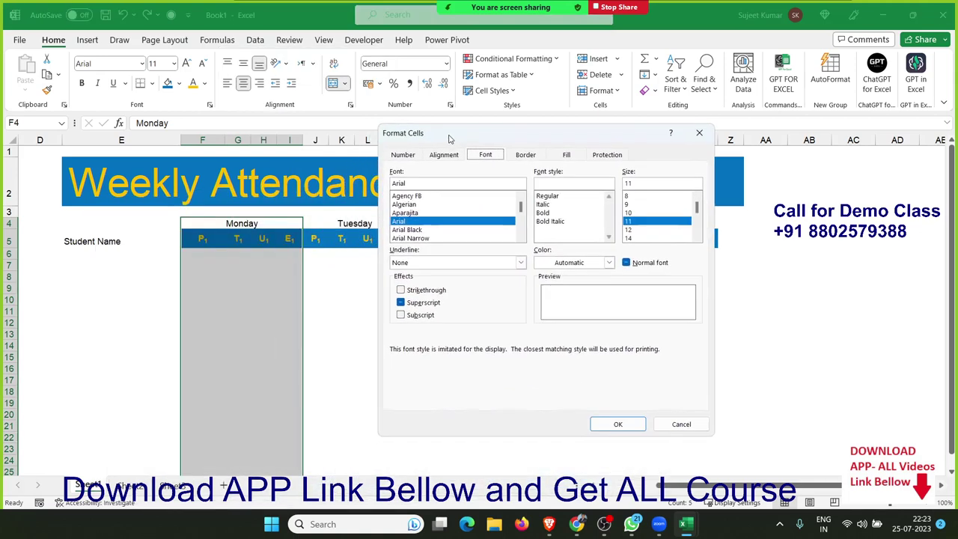
left_click(524, 156)
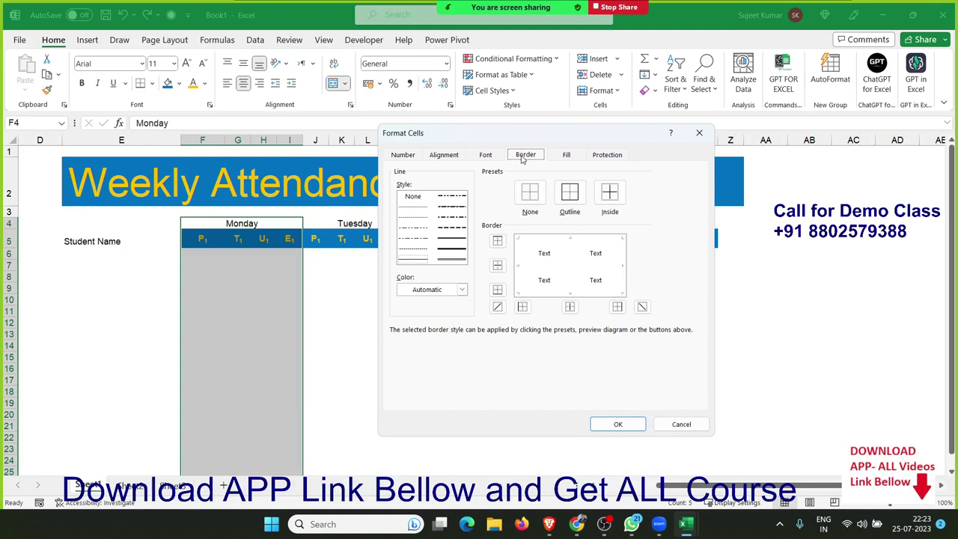
left_click(451, 250)
left_click(429, 290)
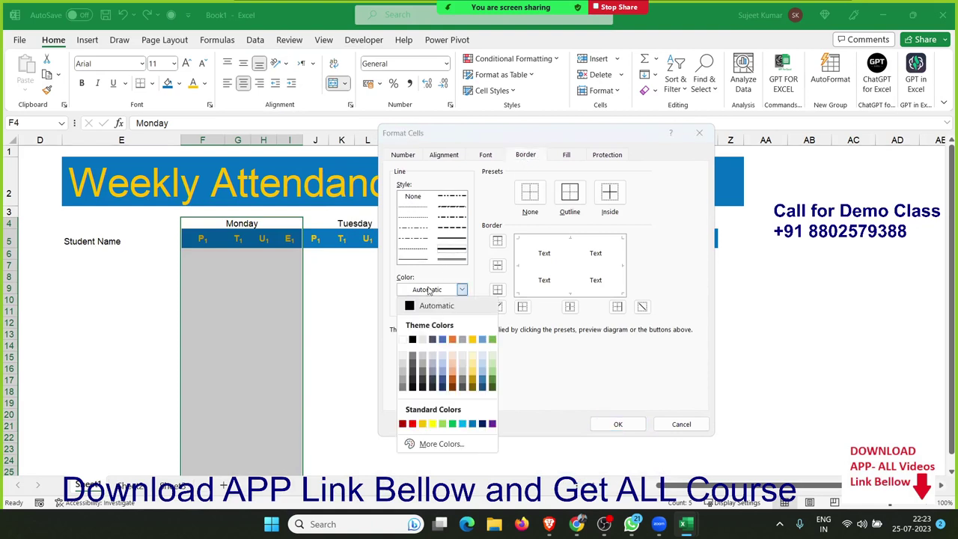
left_click(461, 424)
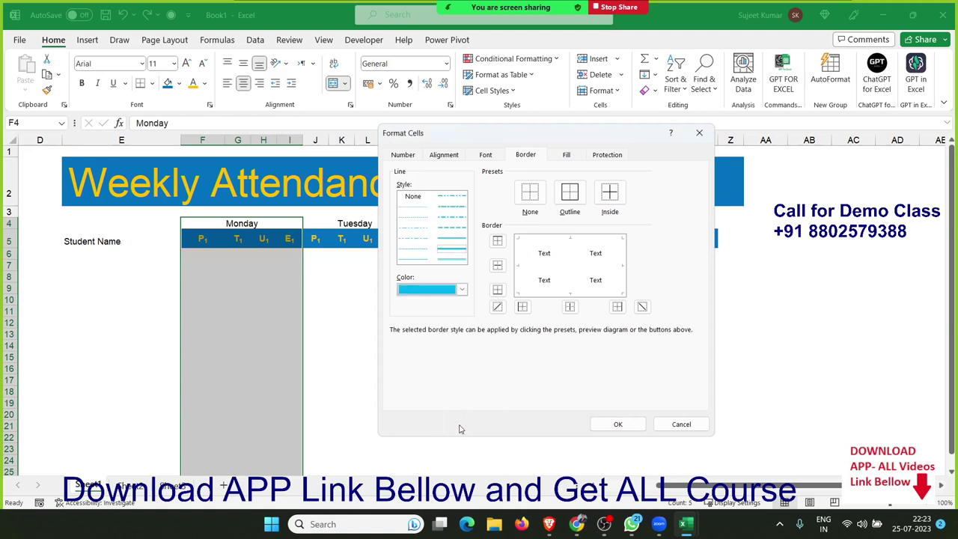
left_click(570, 196)
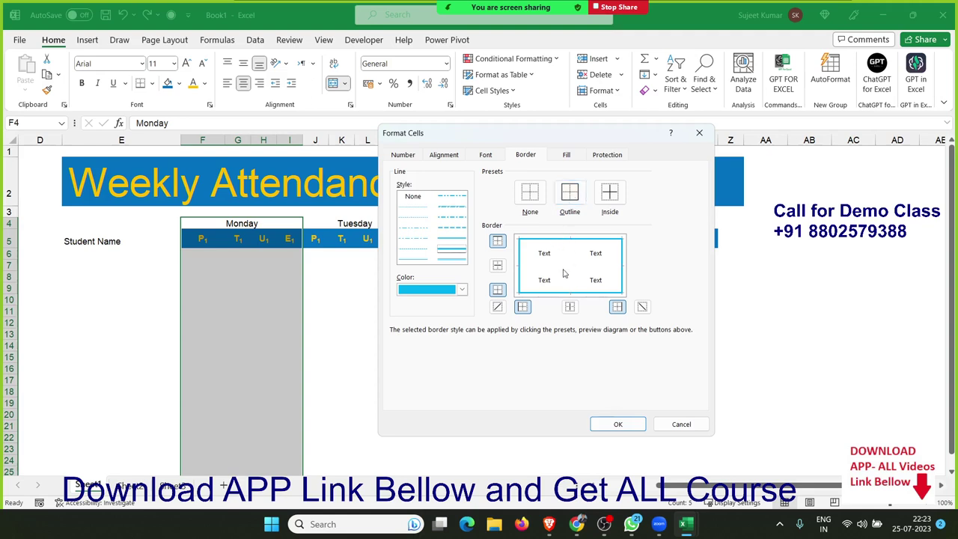
Add thin gray dotted inside borders to the Monday block and confirm.
left_click(411, 253)
left_click(462, 289)
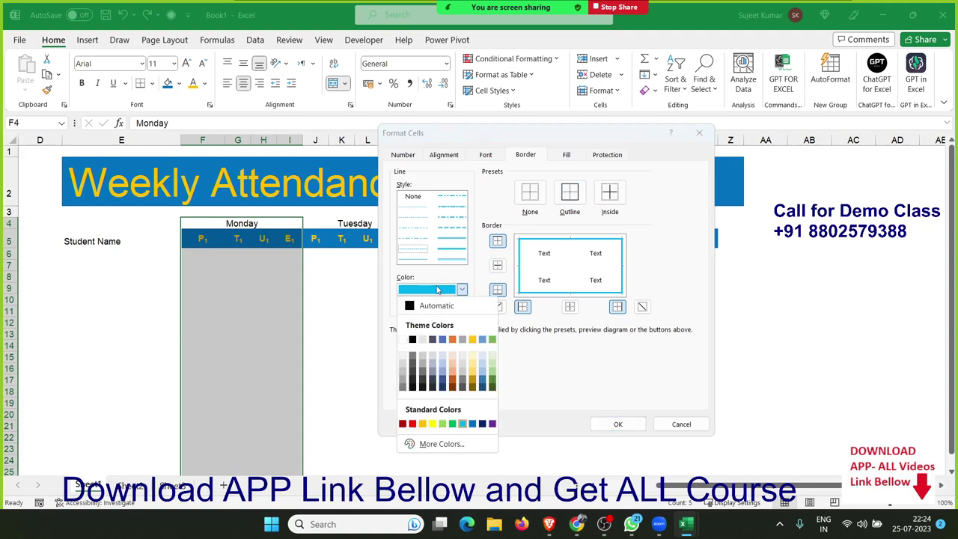
left_click(403, 384)
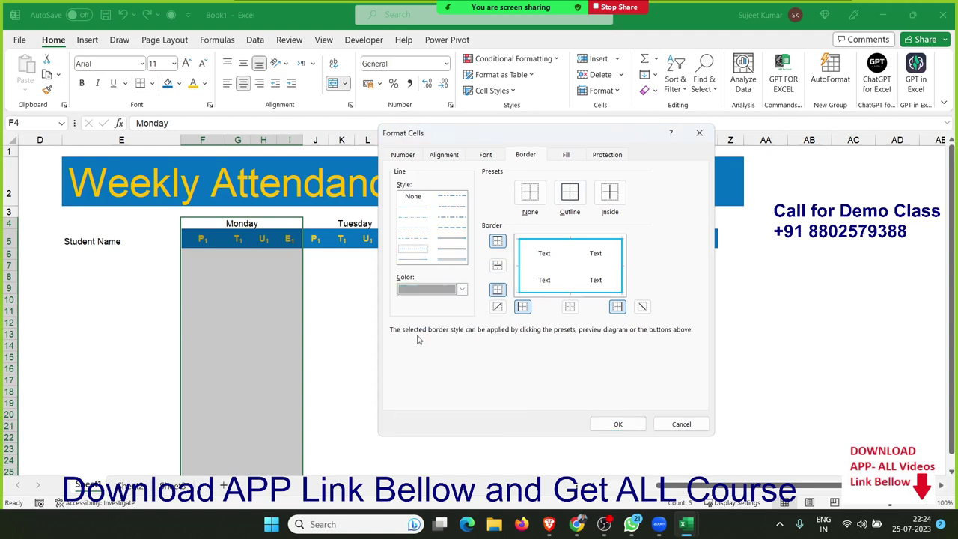
left_click(610, 196)
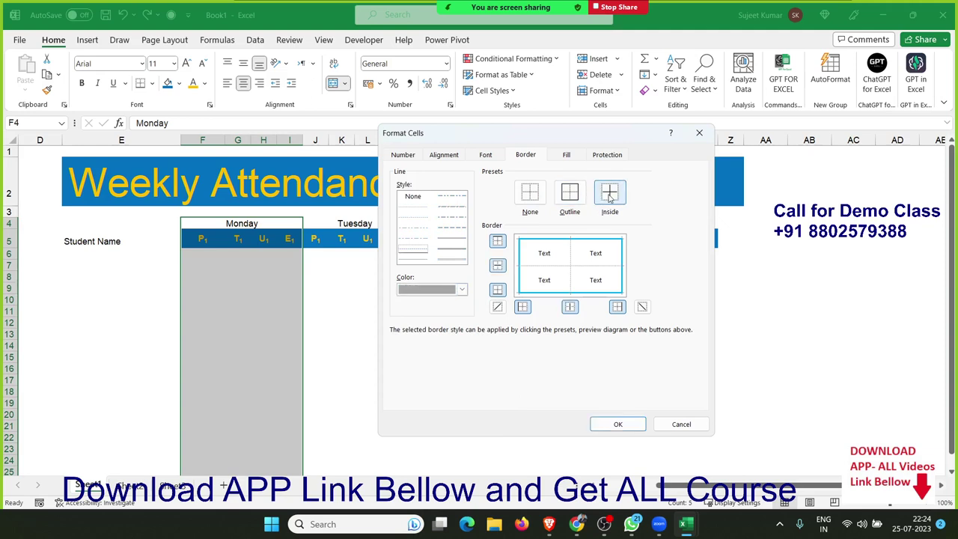
left_click(616, 423)
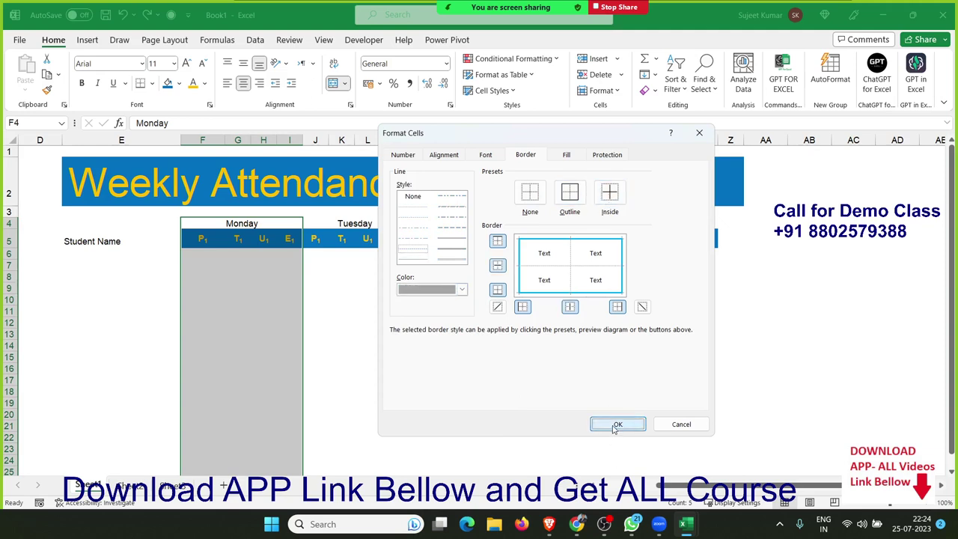
left_click(361, 320)
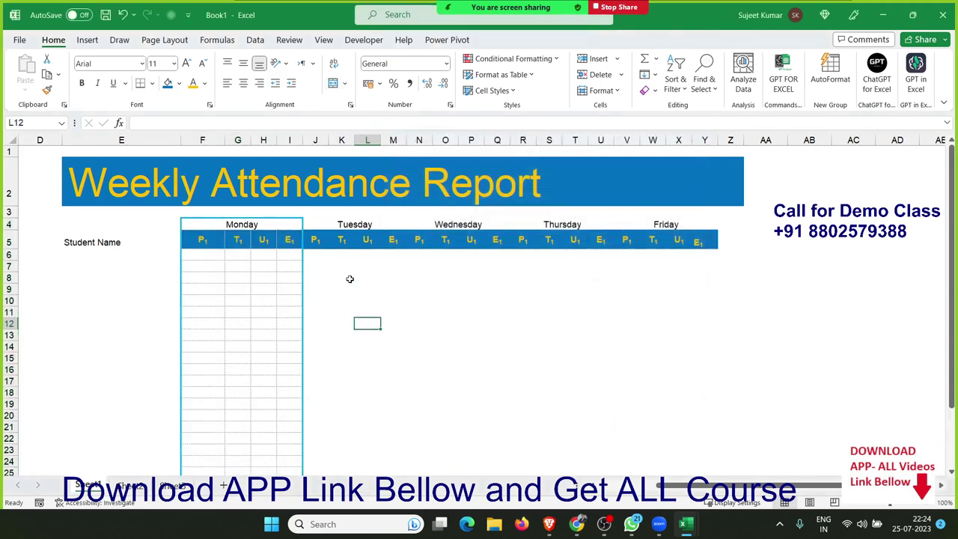
Apply the blue outline border to the Tuesday and Wednesday blocks (through N4:Q30).
left_click(320, 224)
mouse_move(321, 224)
left_mouse_down()
mouse_move(326, 508)
mouse_move(323, 446)
left_mouse_up()
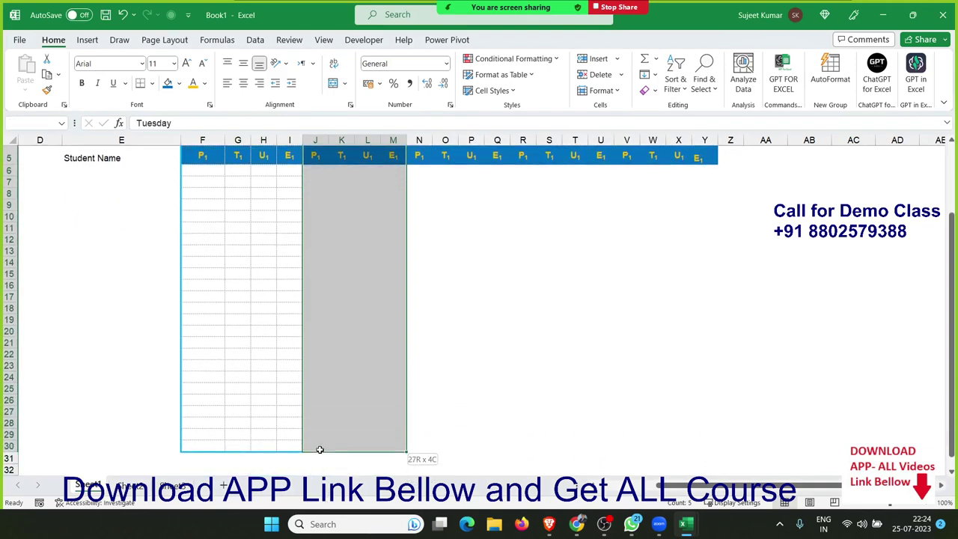
scroll(335, 414, "up", 2)
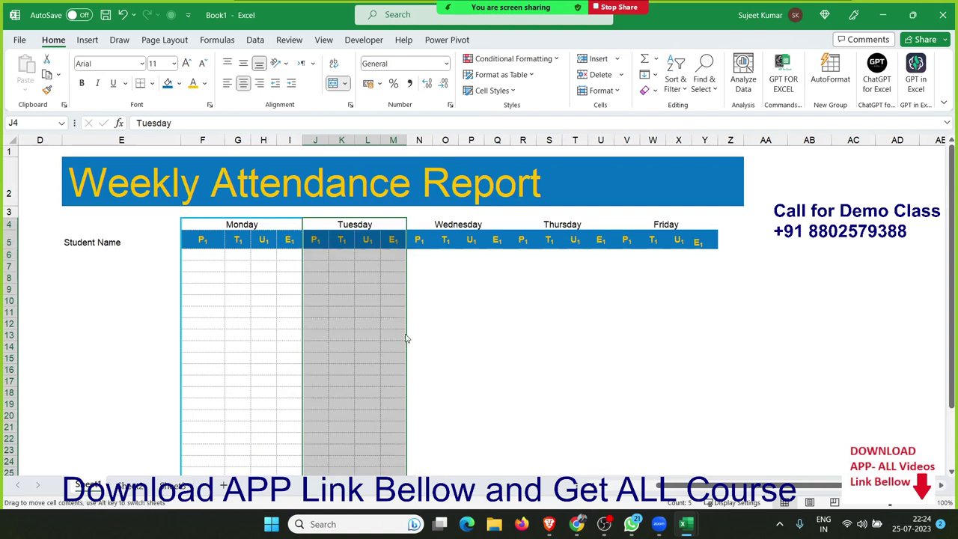
left_click(509, 302)
left_click_drag(440, 232, 441, 294)
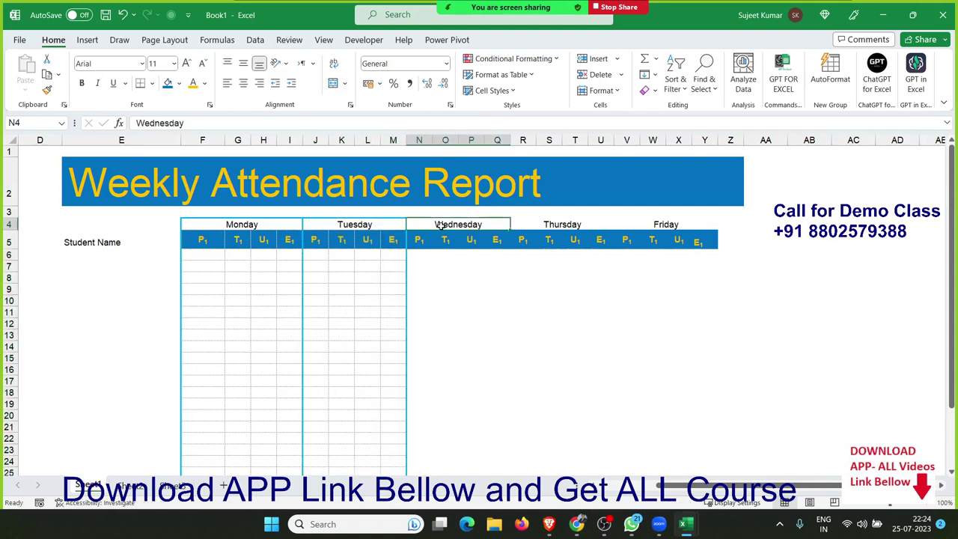
scroll(444, 331, "down", 3)
left_click_drag(443, 331, 438, 380)
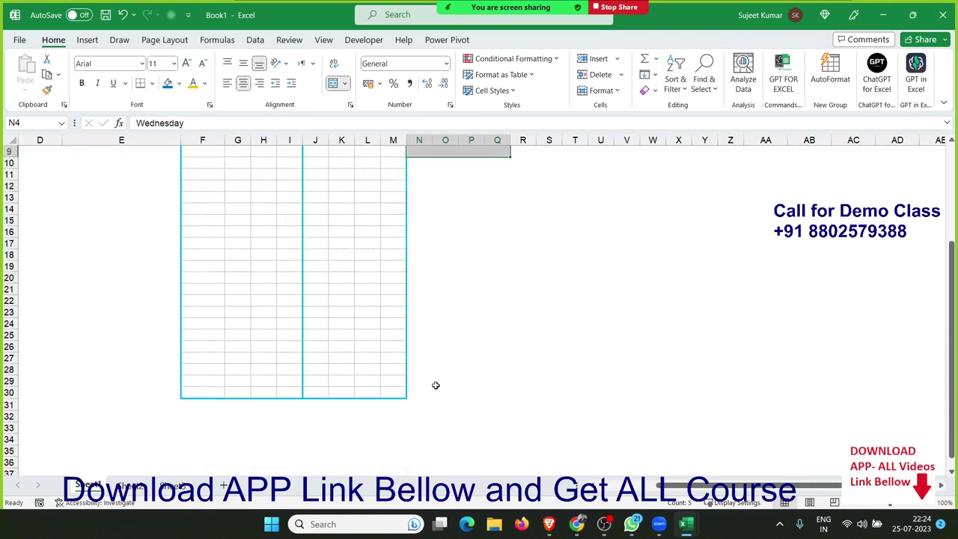
scroll(440, 378, "up", 3)
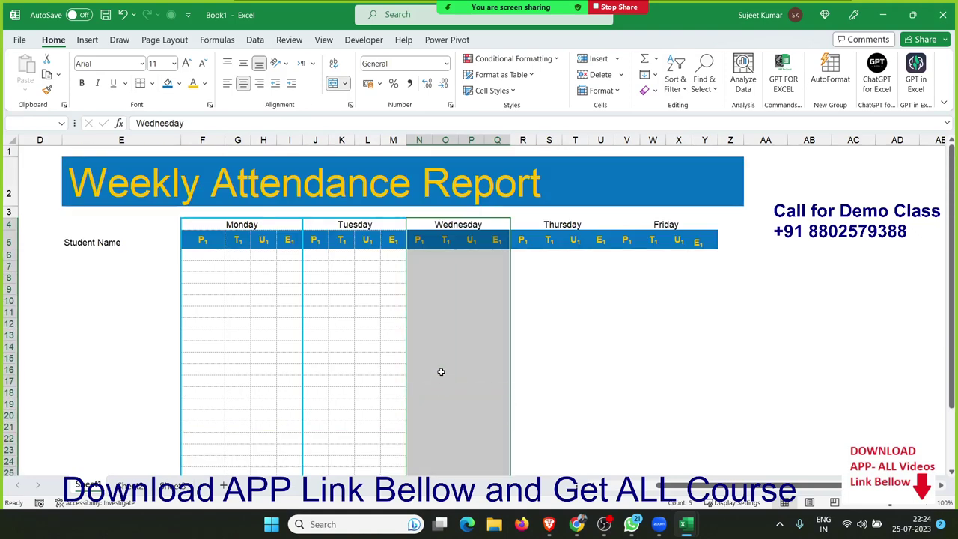
left_click_drag(440, 372, 441, 372)
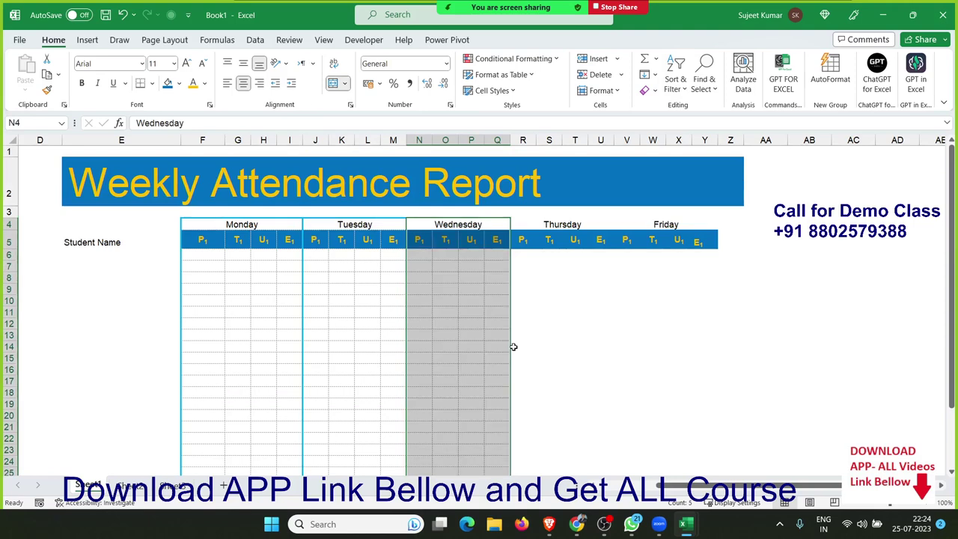
left_click(570, 317)
Apply the blue outline border to the Thursday R4:U30 and Friday V4:Y30 blocks.
left_click(569, 239)
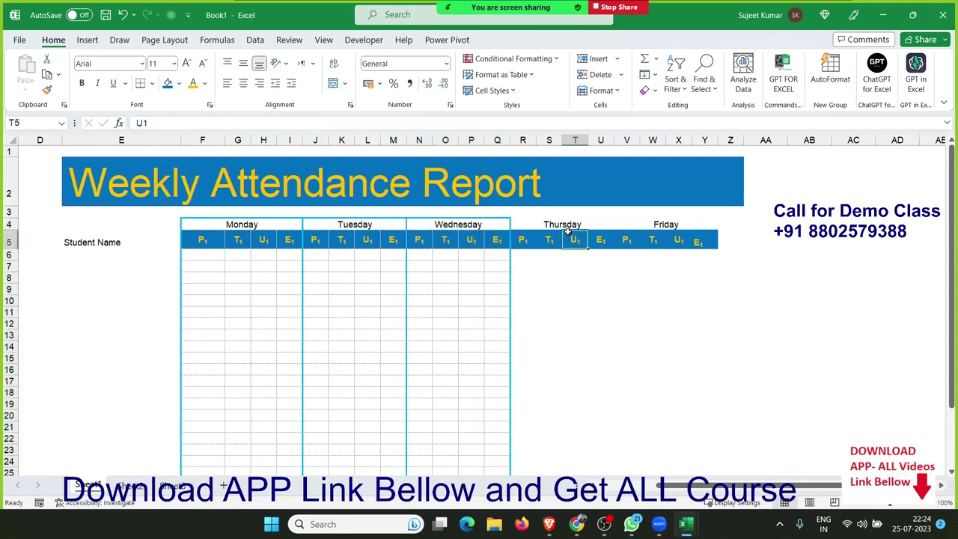
left_click_drag(548, 228, 532, 492)
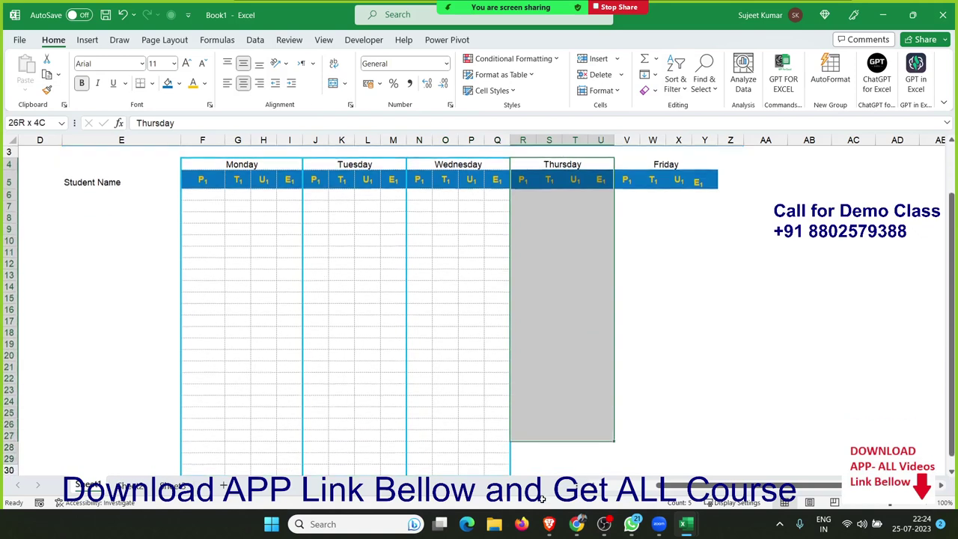
left_click_drag(532, 493, 531, 446)
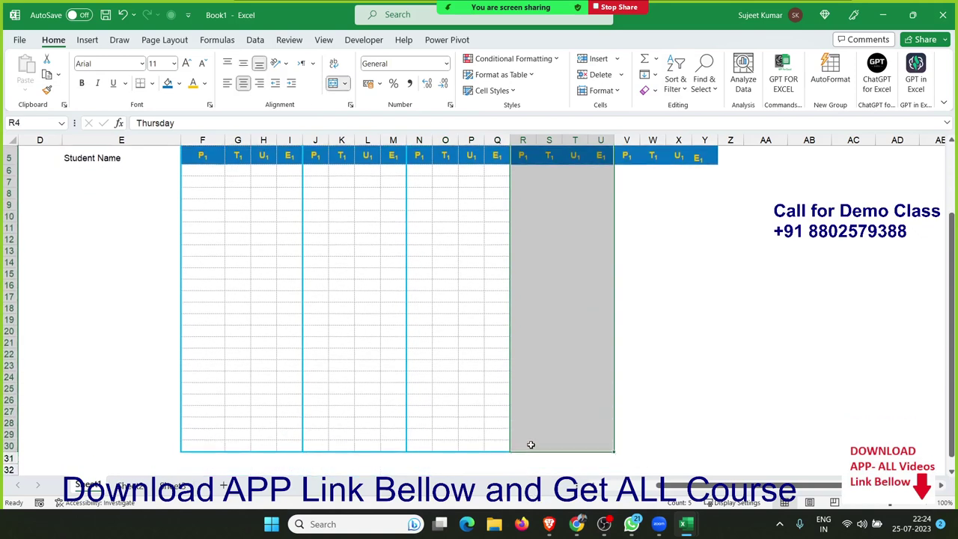
scroll(531, 441, "up", 1)
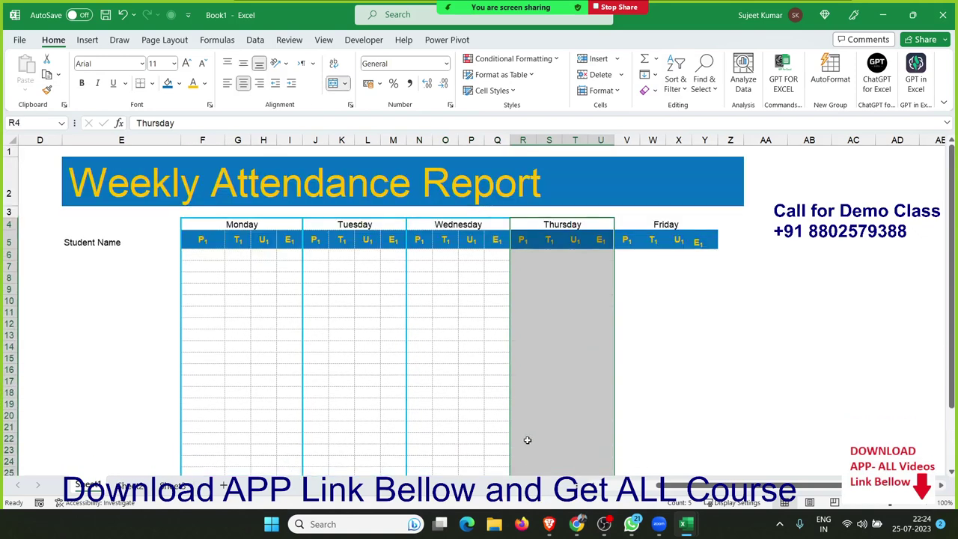
left_click(651, 310)
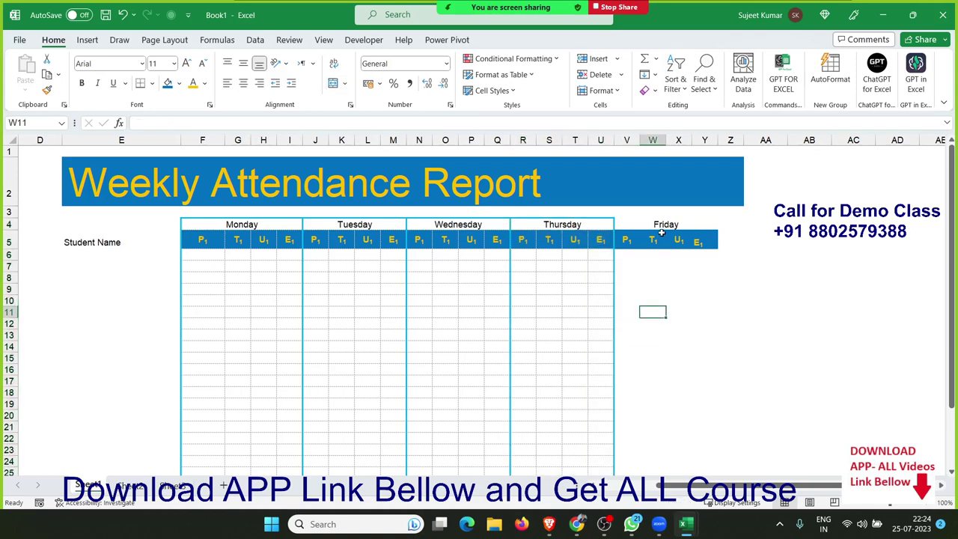
left_click_drag(661, 233, 645, 482)
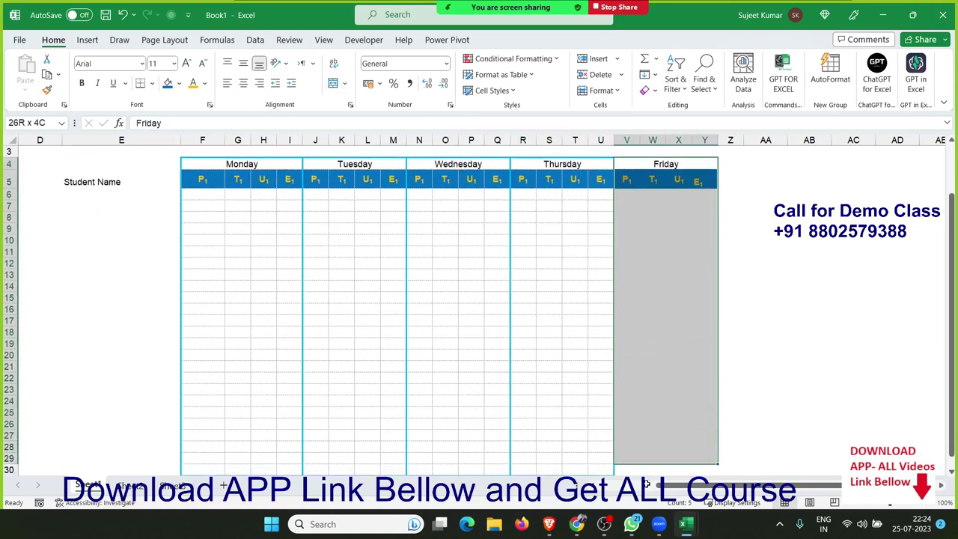
left_click_drag(646, 483, 644, 449)
scroll(641, 435, "up", 1)
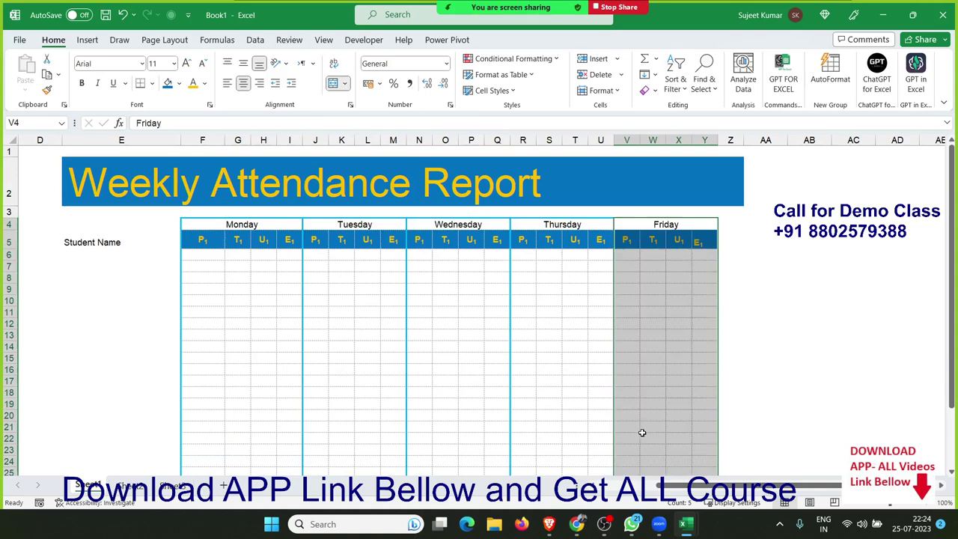
left_click(653, 356)
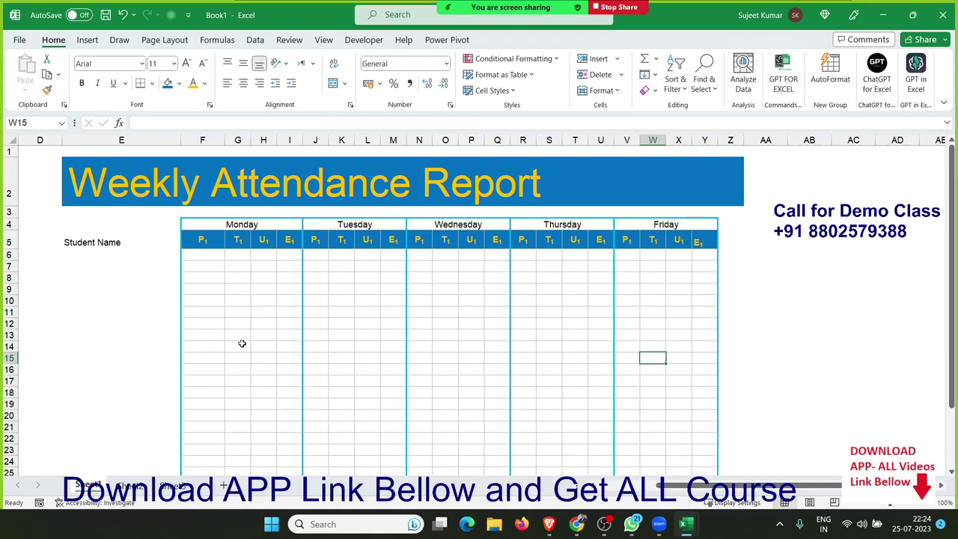
left_click(76, 245)
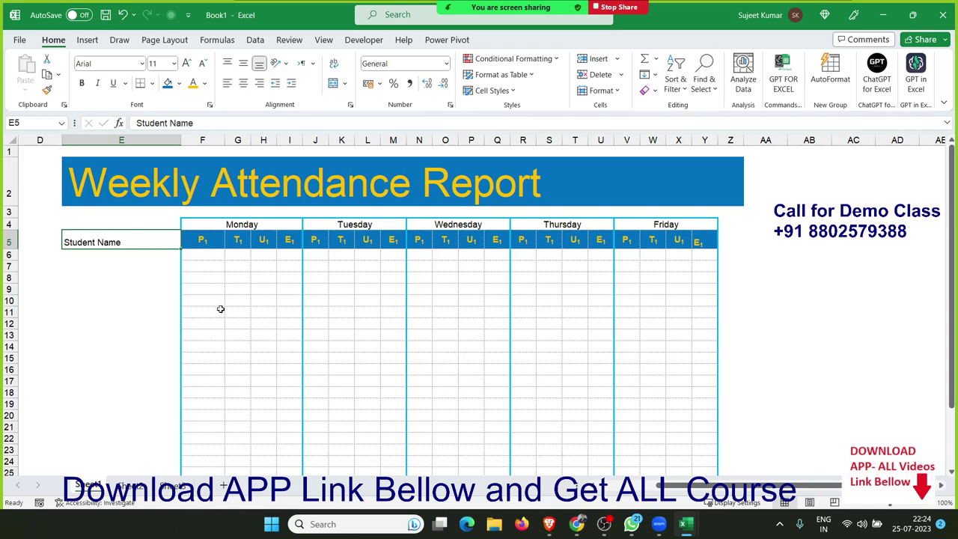
Add a top border to the Student Name cell through Format Cells.
right_click(140, 240)
left_click(185, 424)
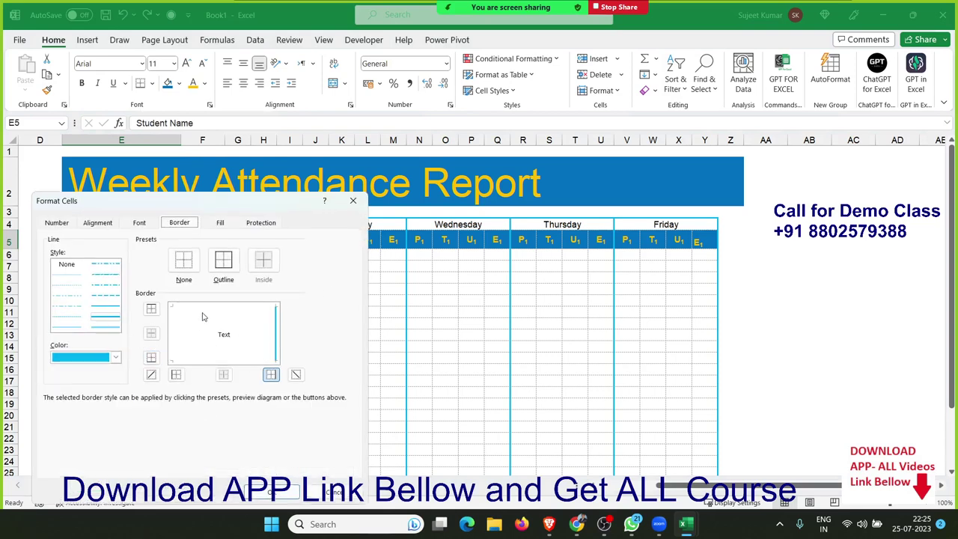
left_click(202, 313)
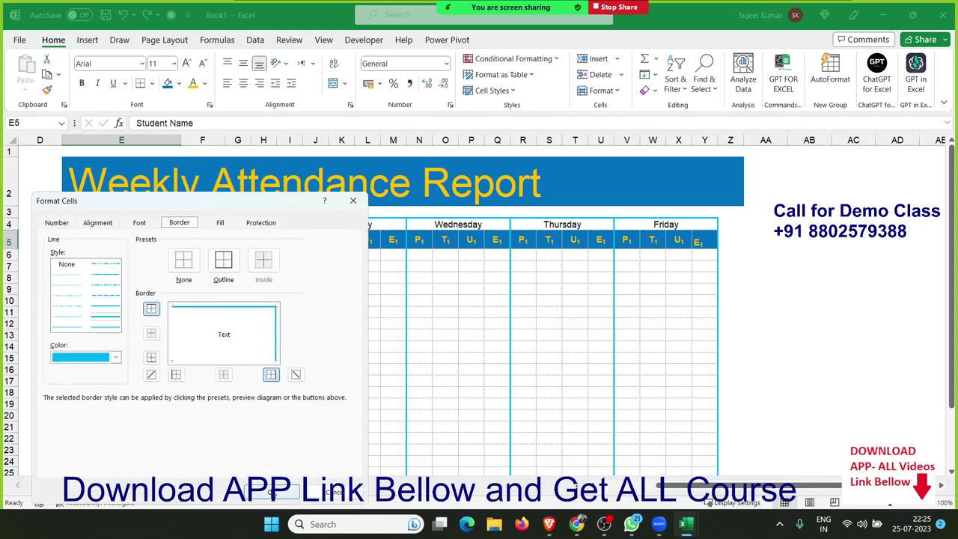
left_click(274, 491)
left_click(202, 320)
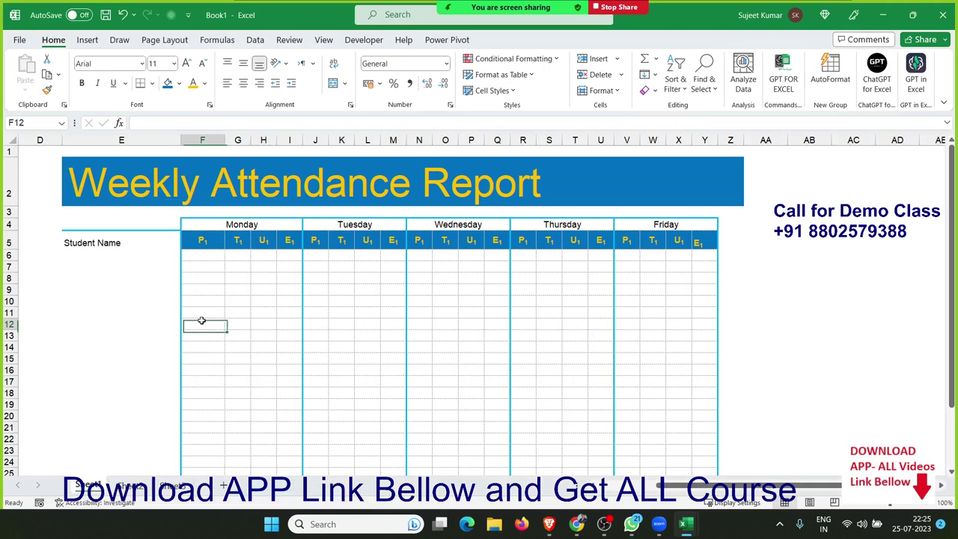
Give cell E6 a thick top border under the Student Name heading.
left_click(132, 271)
left_click(111, 259)
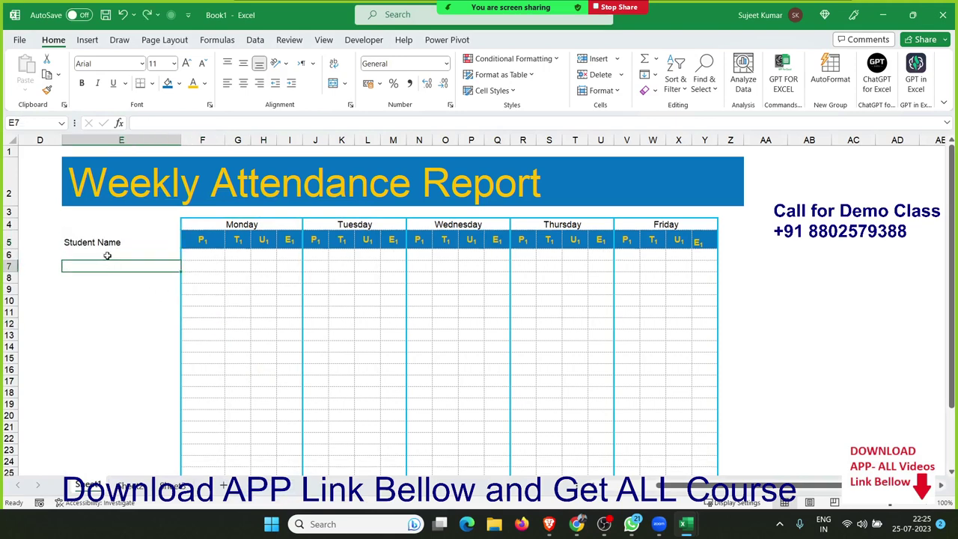
left_click(106, 254)
right_click(106, 254)
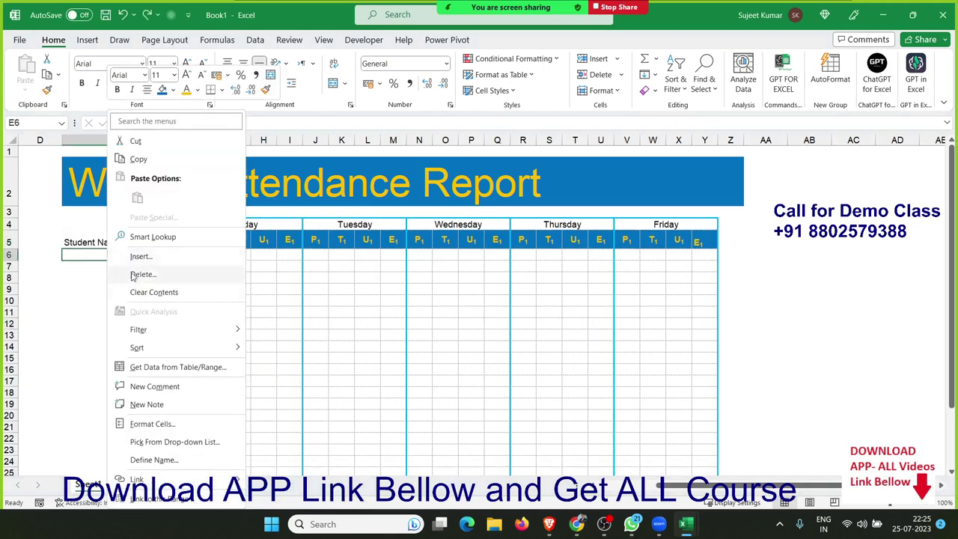
left_click(138, 424)
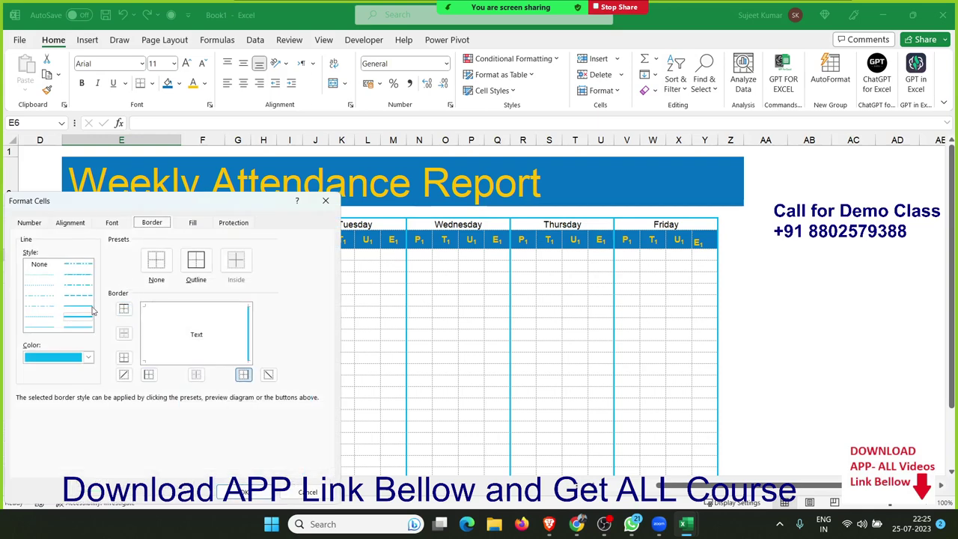
left_click(84, 314)
left_click(152, 313)
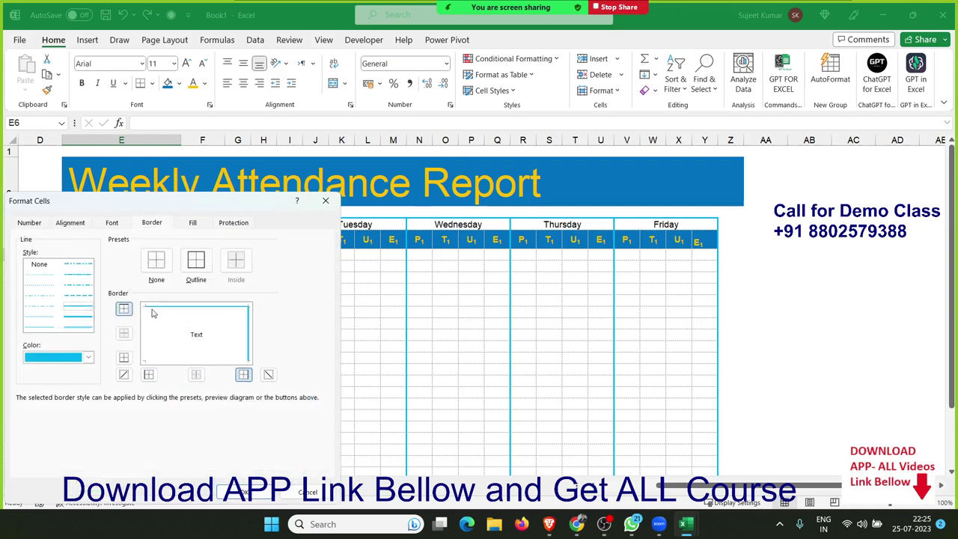
left_click(90, 320)
left_click(154, 313)
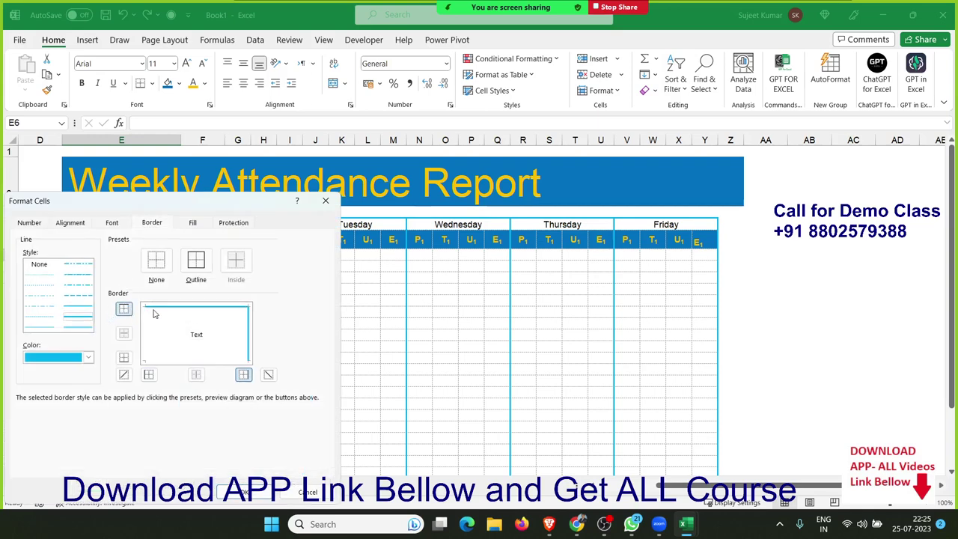
left_click(257, 492)
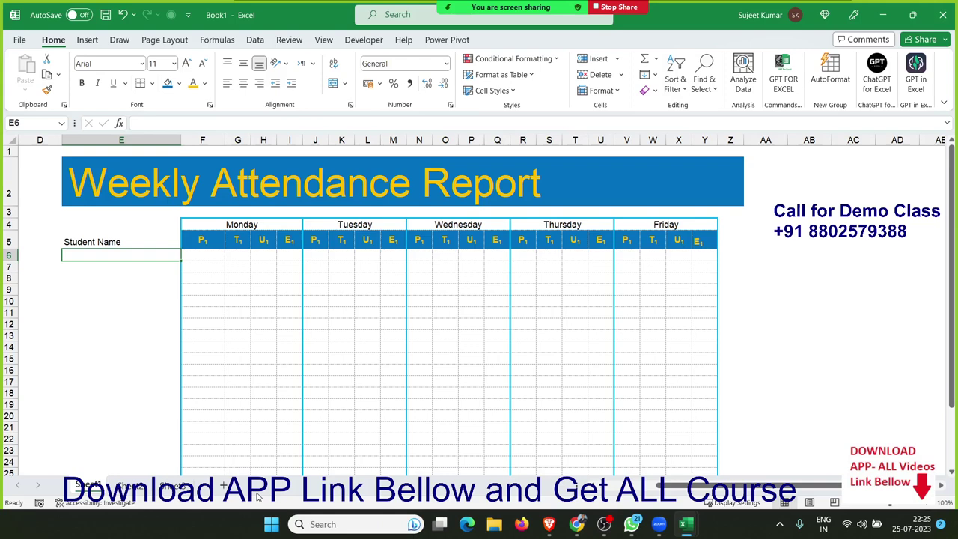
Select the student rows E6:E30 and set the border colour to grey.
left_click(195, 307)
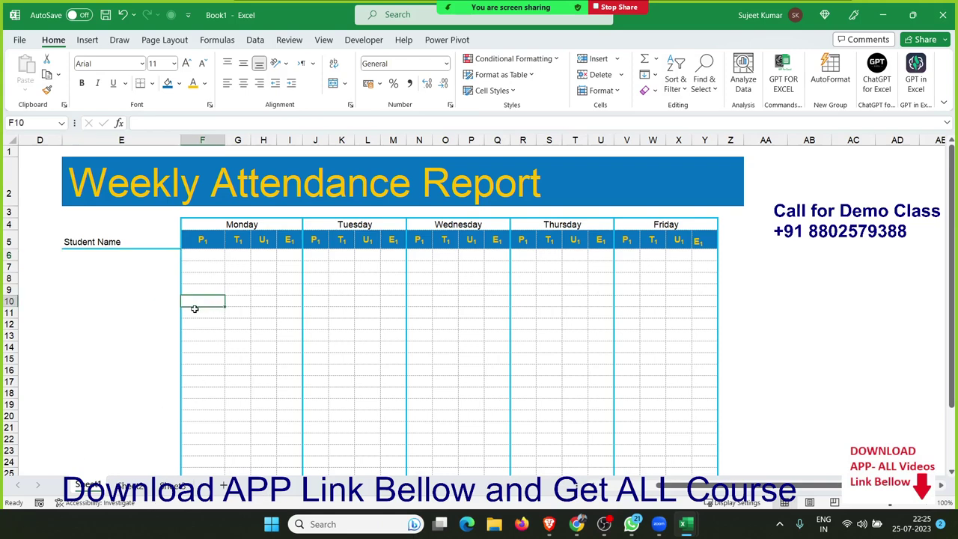
scroll(205, 299, "down", 2)
scroll(132, 283, "up", 2)
left_click_drag(103, 256, 74, 452)
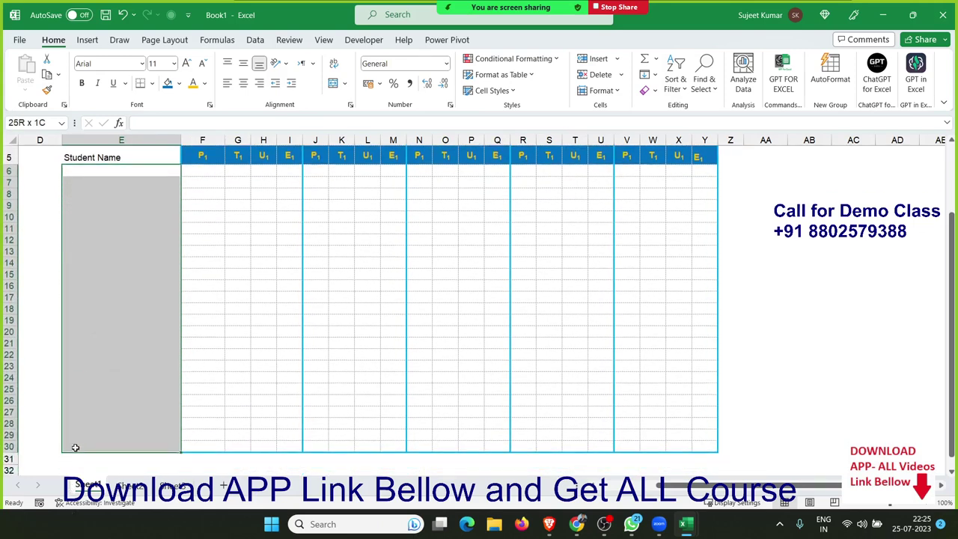
right_click(91, 423)
left_click(145, 338)
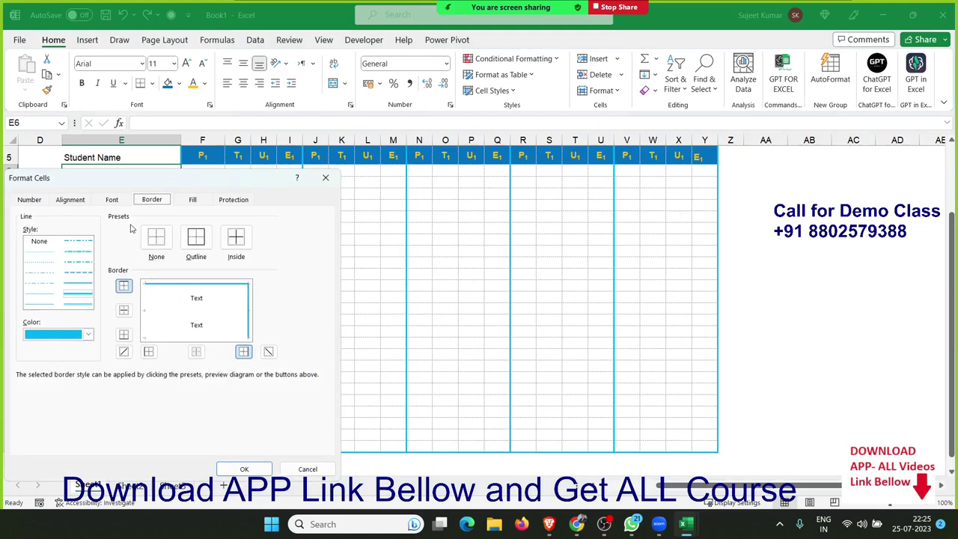
left_click(50, 334)
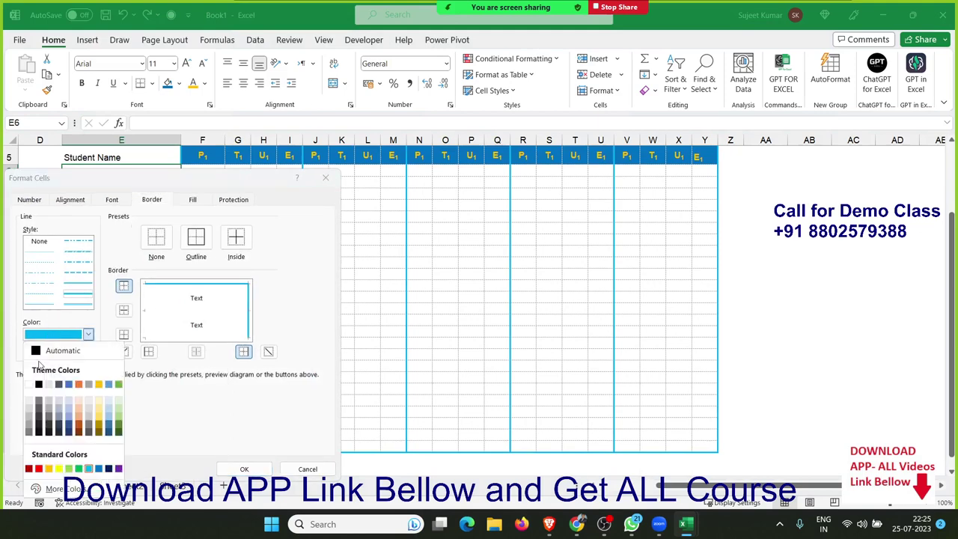
left_click(30, 424)
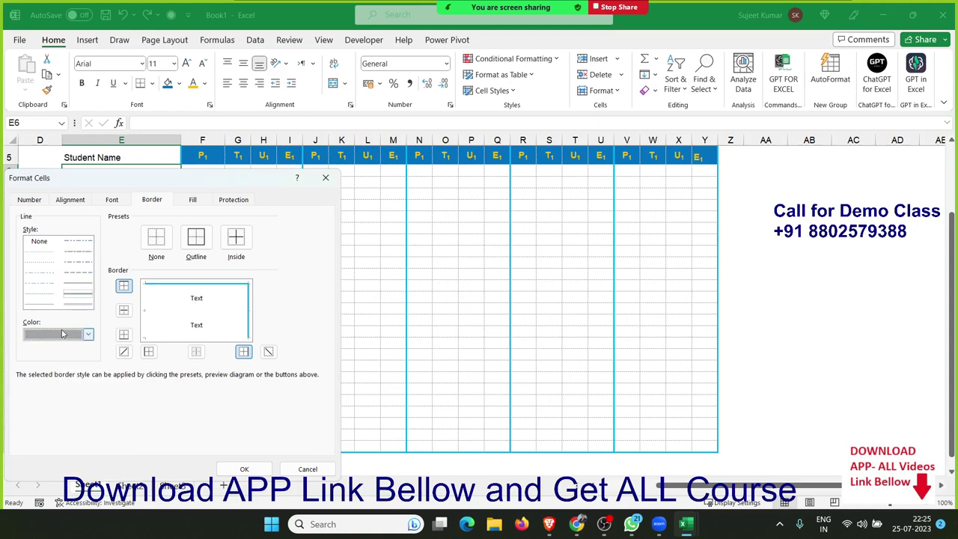
Add dotted inside-horizontal and bottom borders to E6:E30 and apply them.
left_click_drag(134, 185, 441, 176)
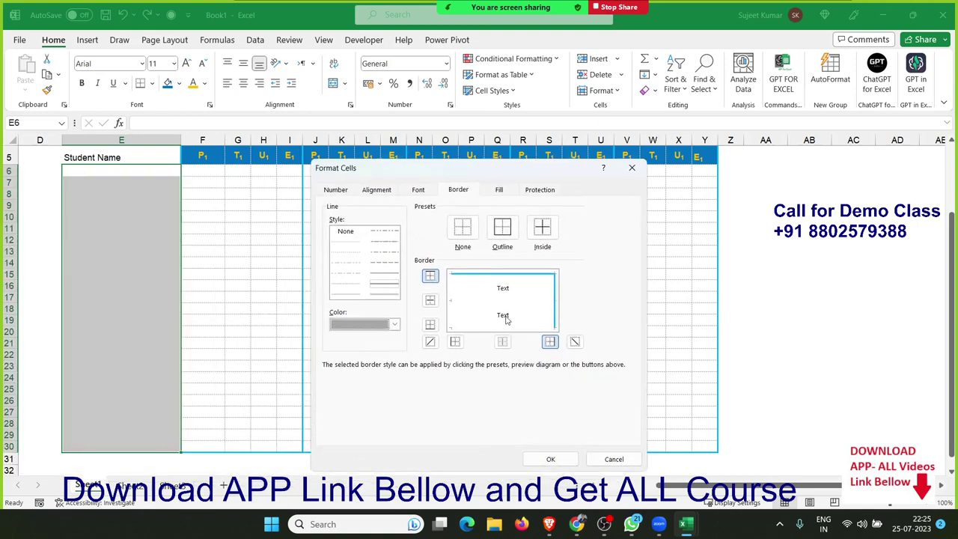
left_click(483, 302)
left_click(478, 303)
left_click(357, 287)
left_click(488, 304)
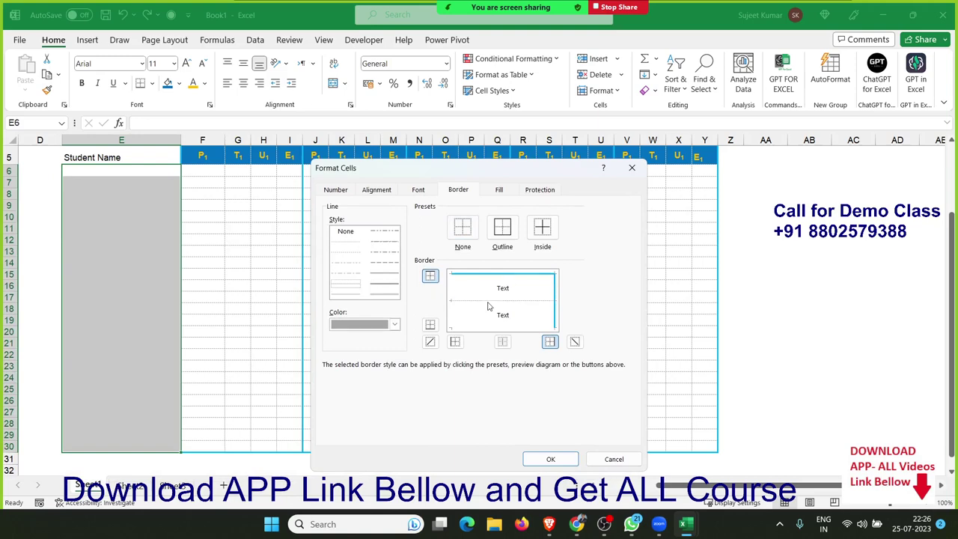
left_click(479, 329)
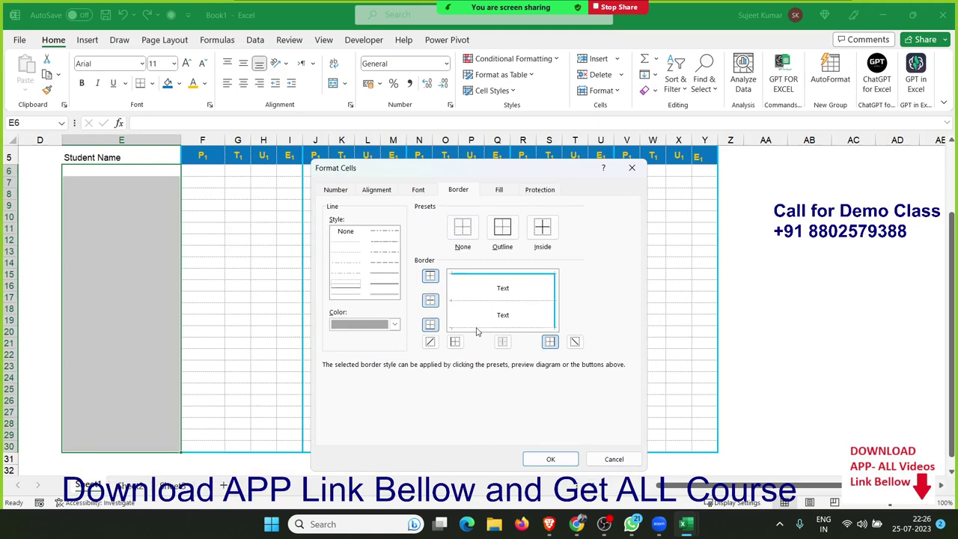
left_click(551, 459)
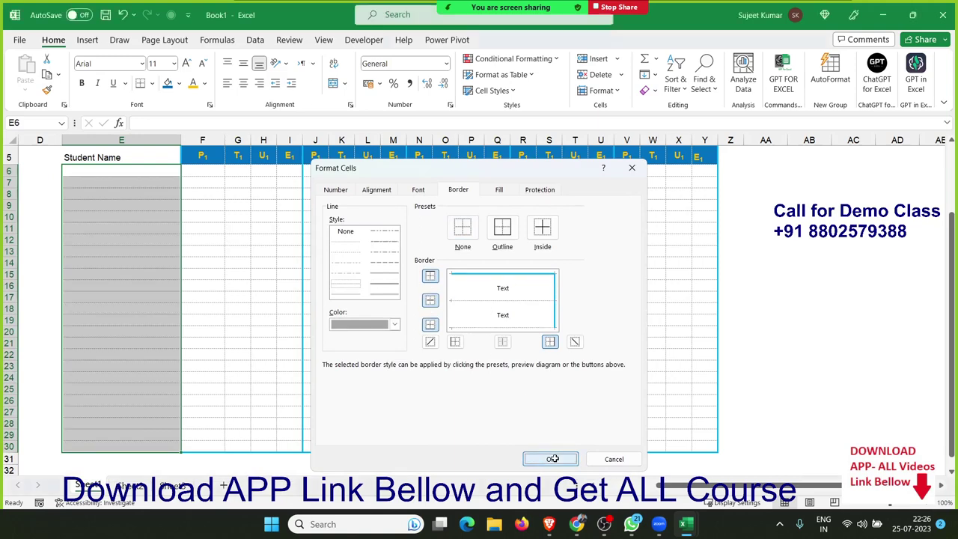
left_click(178, 286)
scroll(172, 336, "down", 1)
scroll(164, 333, "up", 2)
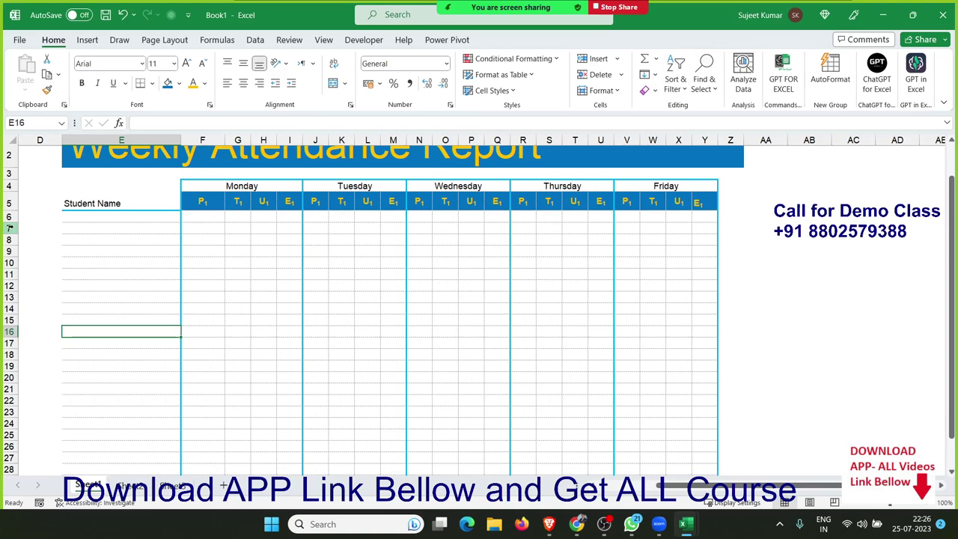
Give rows 6 through 30 a uniform, taller row height.
left_click(9, 217)
scroll(9, 285, "down", 2)
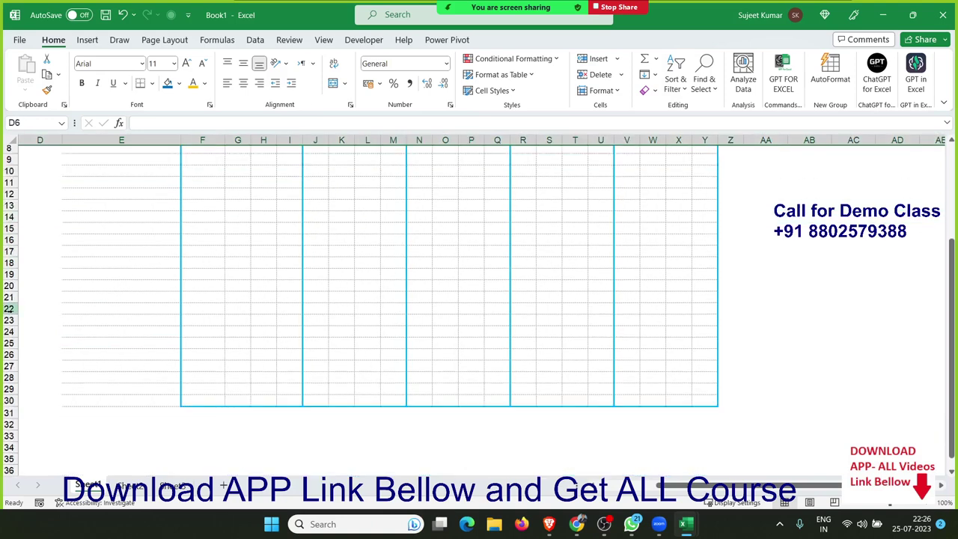
left_click(9, 404, "shift")
scroll(62, 341, "up", 3)
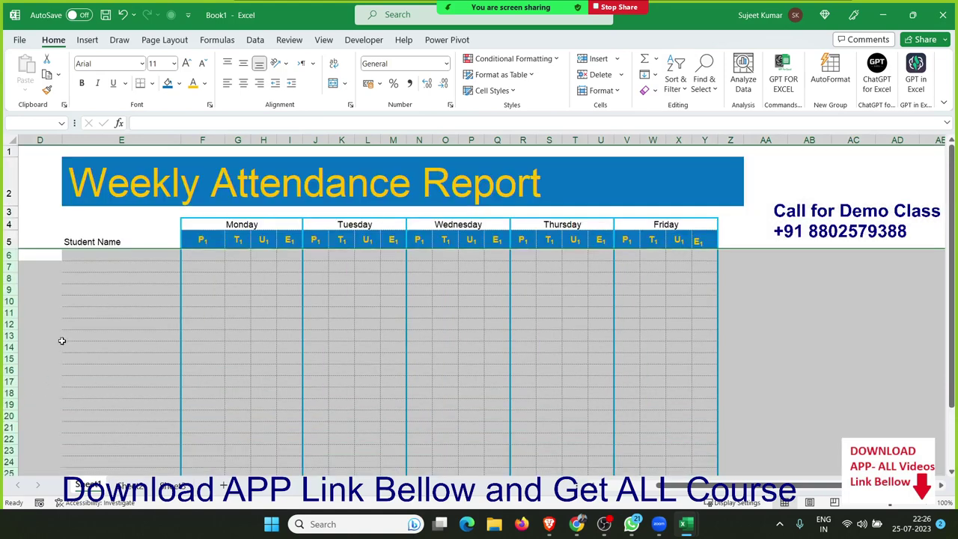
scroll(51, 458, "down", 1)
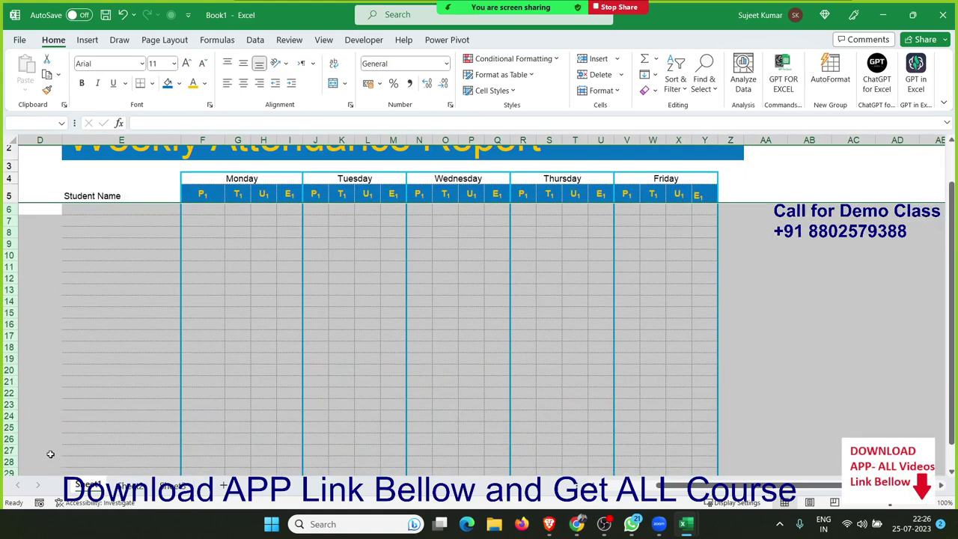
scroll(50, 448, "down", 2)
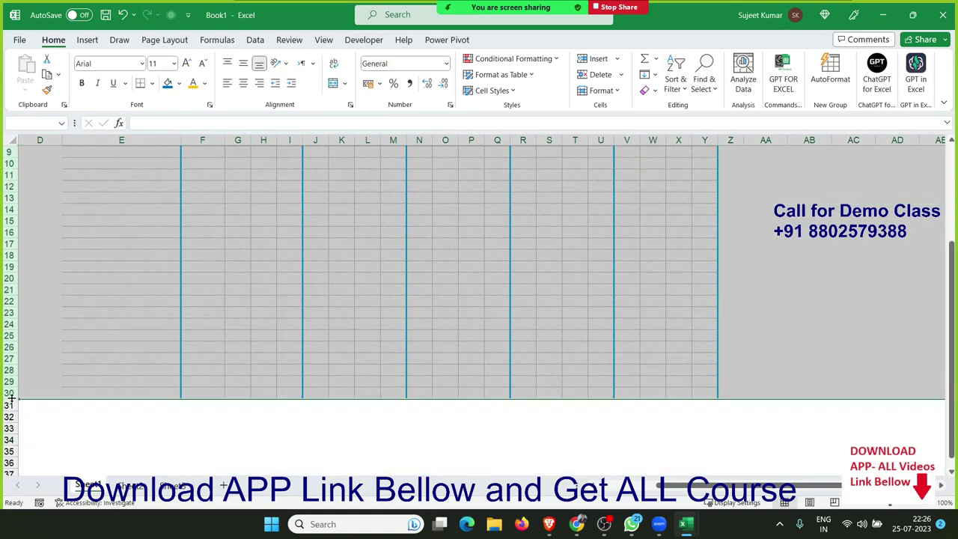
left_click_drag(10, 398, 8, 406)
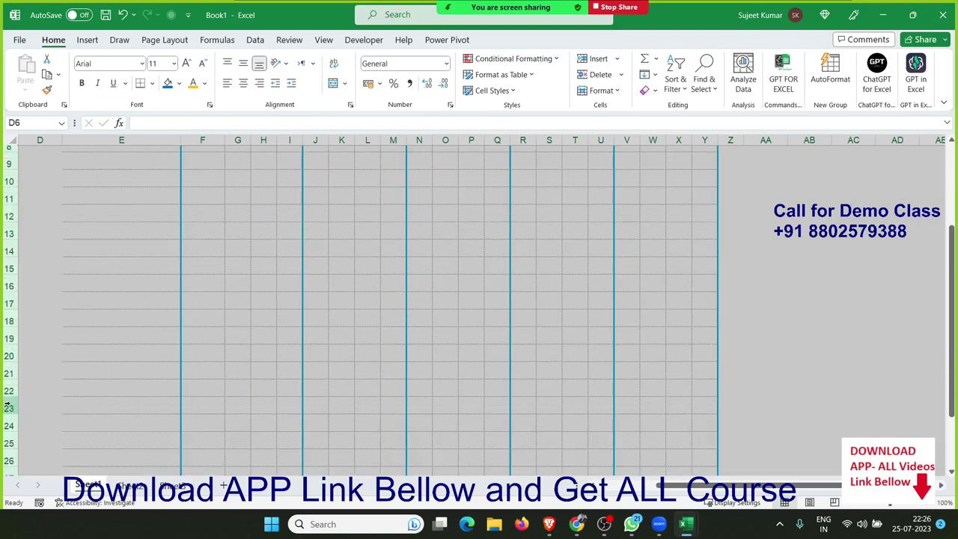
scroll(128, 357, "up", 2)
left_click(133, 305)
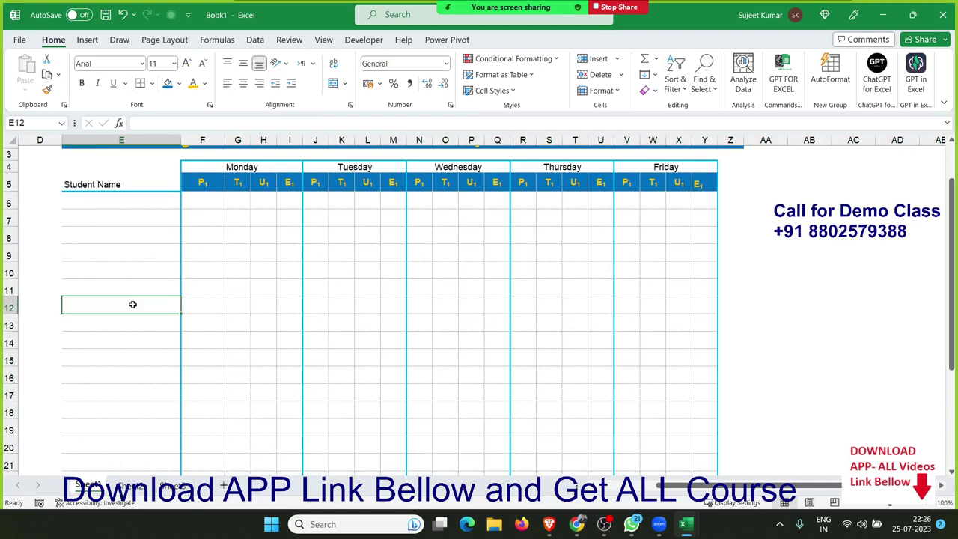
scroll(133, 304, "up", 1)
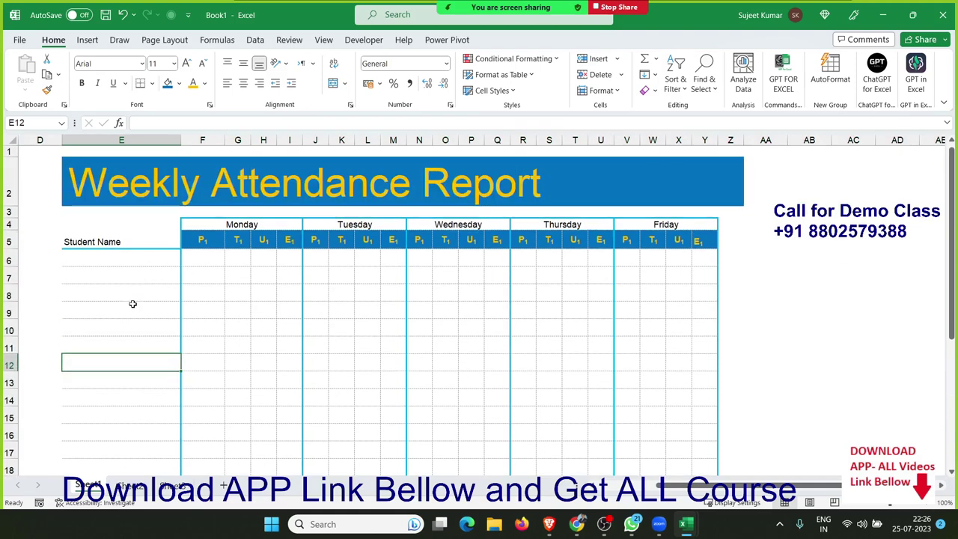
Set row 7's height to 23.40.
left_click(10, 277)
left_click_drag(11, 287, 11, 283)
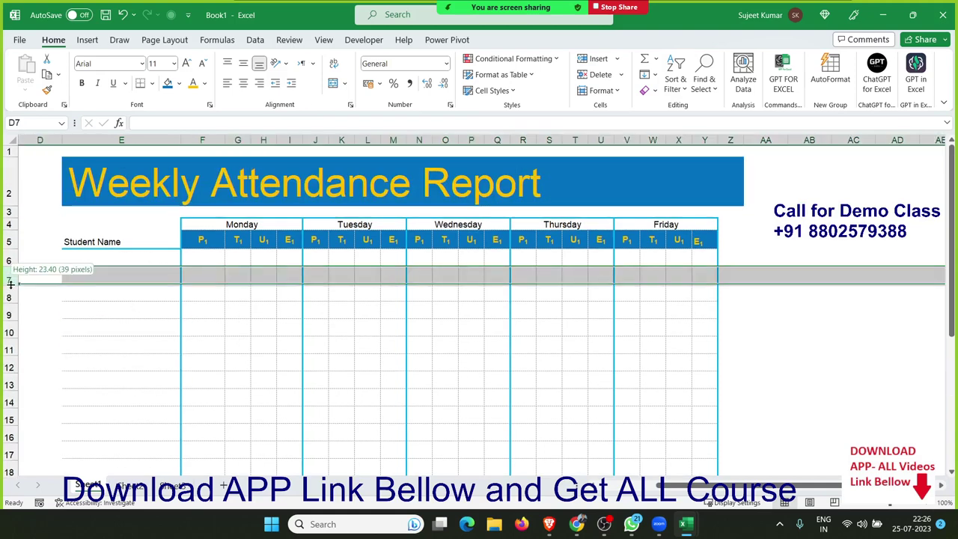
left_click_drag(10, 284, 10, 283)
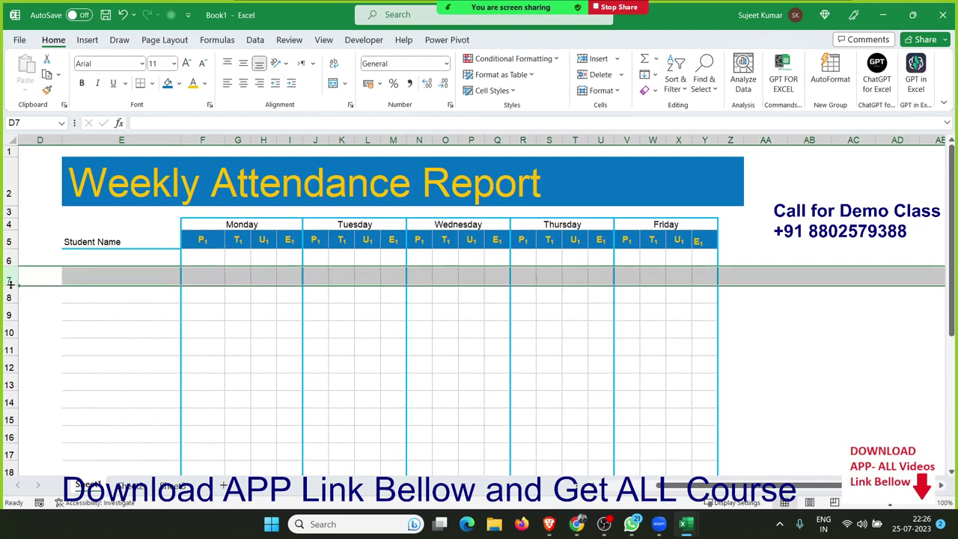
left_click(76, 316)
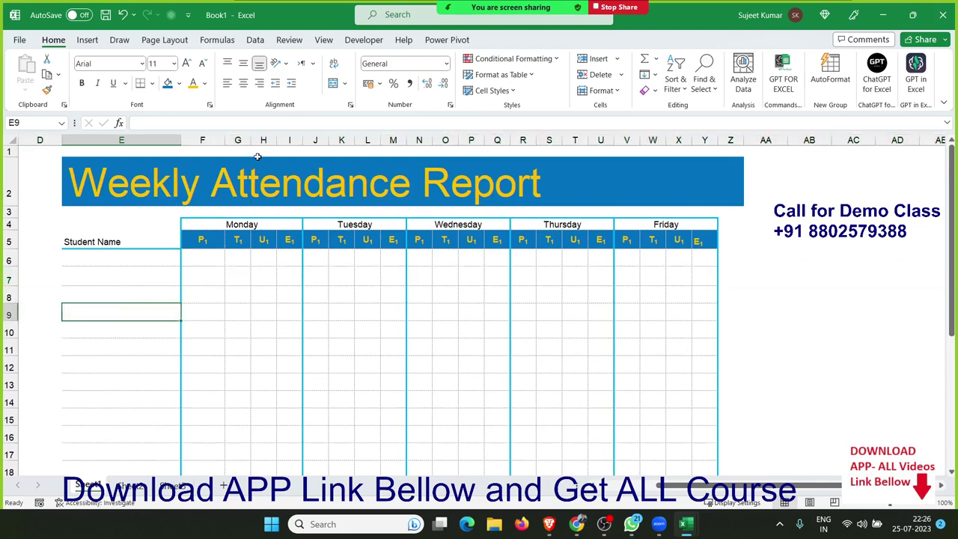
scroll(51, 348, "down", 3)
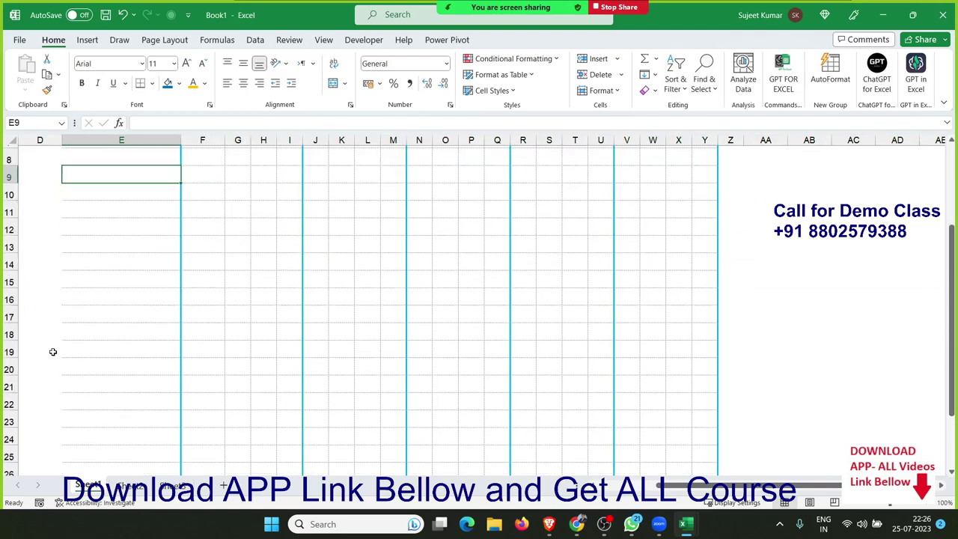
scroll(52, 349, "up", 3)
left_click(103, 279)
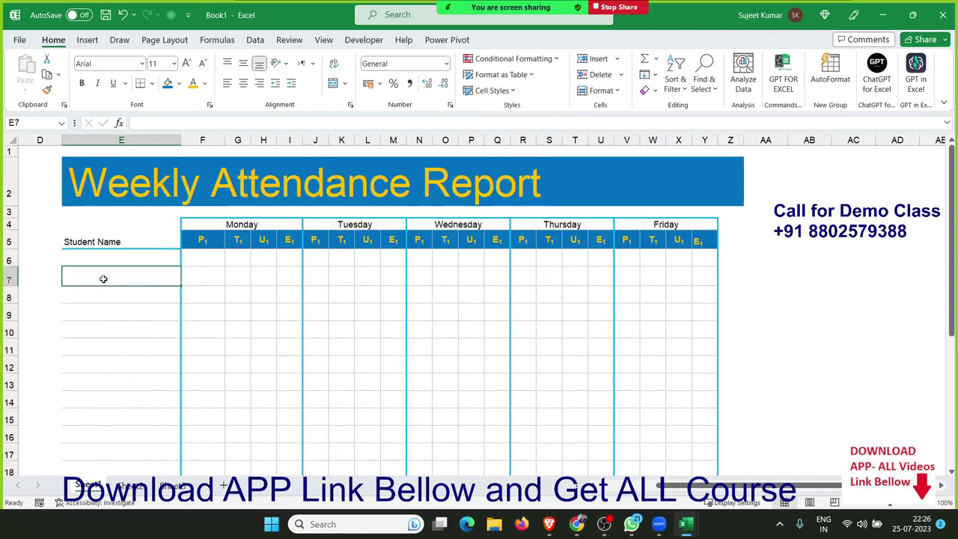
Fill rows 7 and 9 light grey across columns E to Y.
left_click_drag(103, 279, 695, 274)
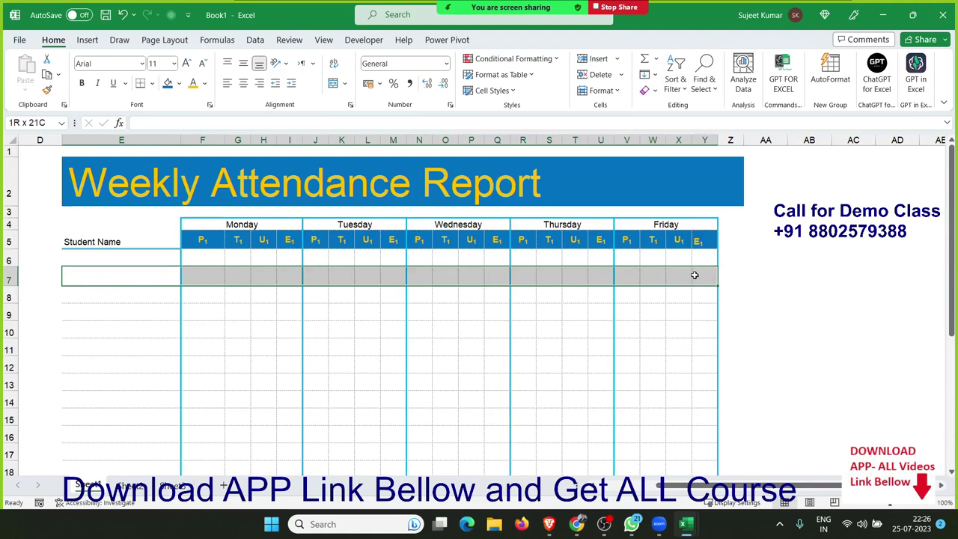
left_click(179, 83)
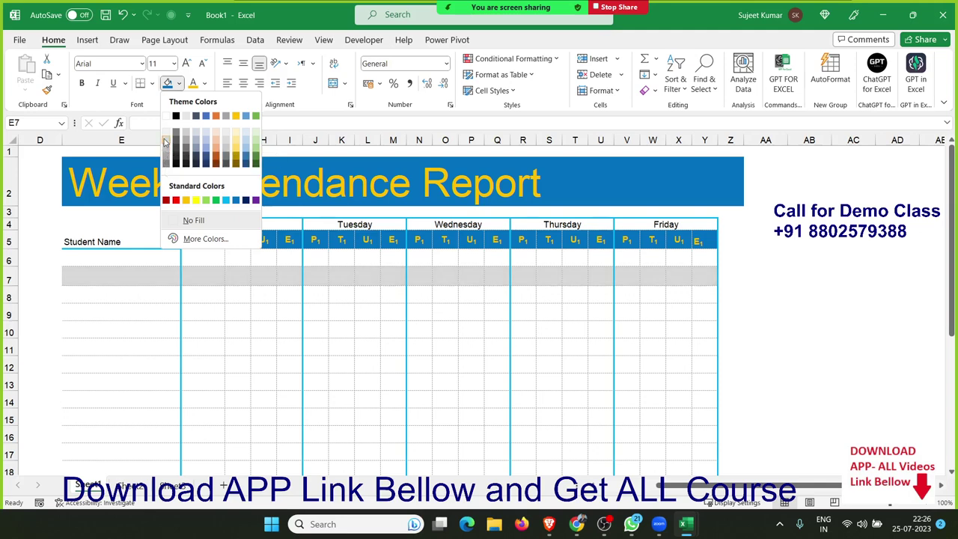
left_click(166, 142)
left_click(150, 313)
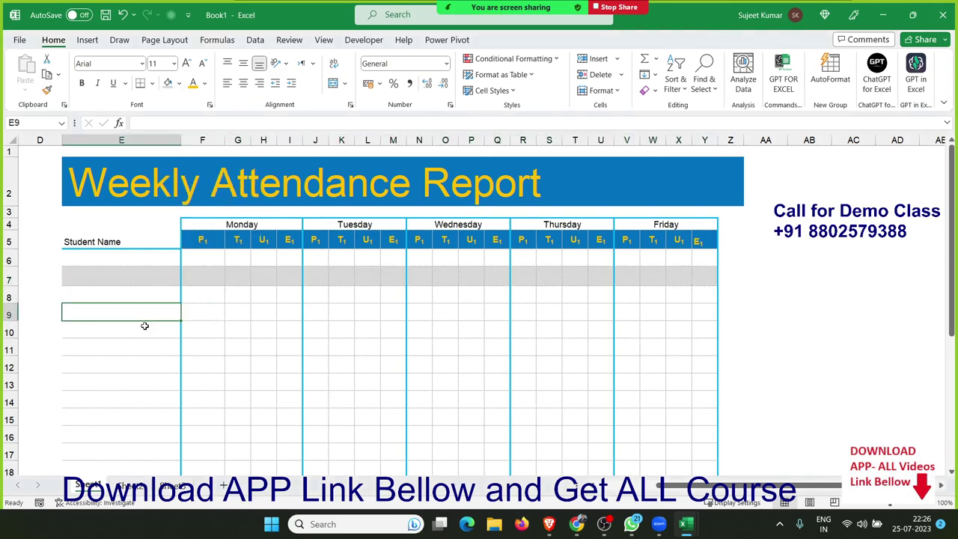
left_click_drag(130, 315, 704, 315)
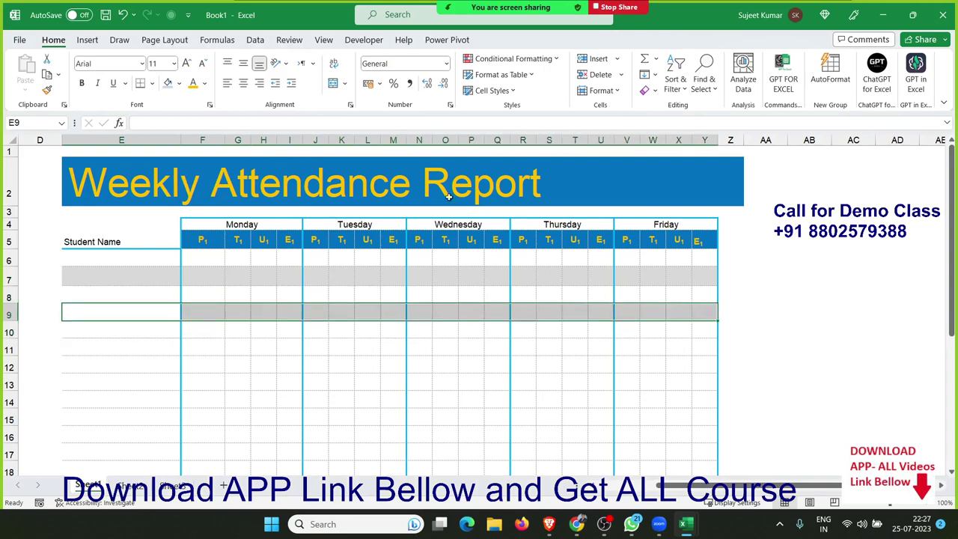
left_click(164, 88)
Repeat the grey fill with F4 on rows 11, 13, 15 and 17.
scroll(166, 177, "down", 1)
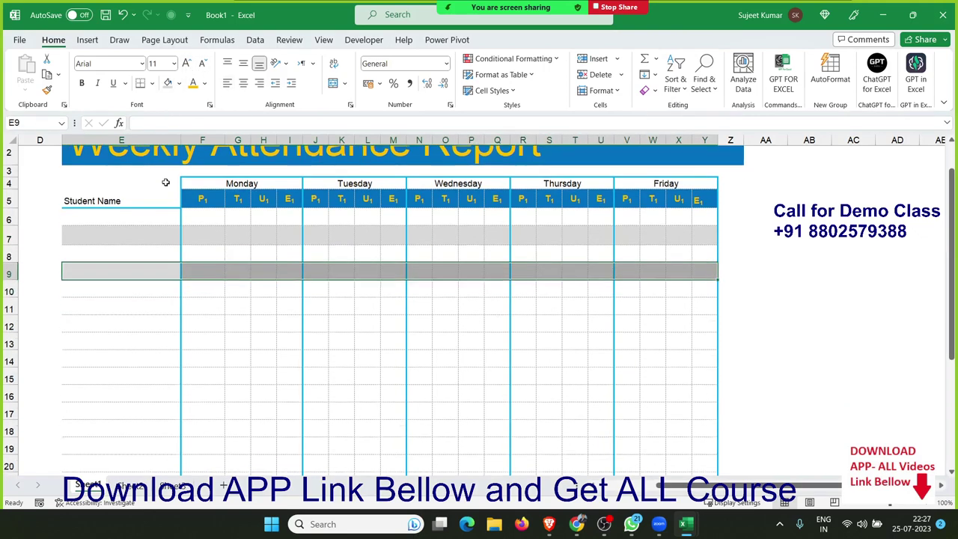
left_click(112, 300)
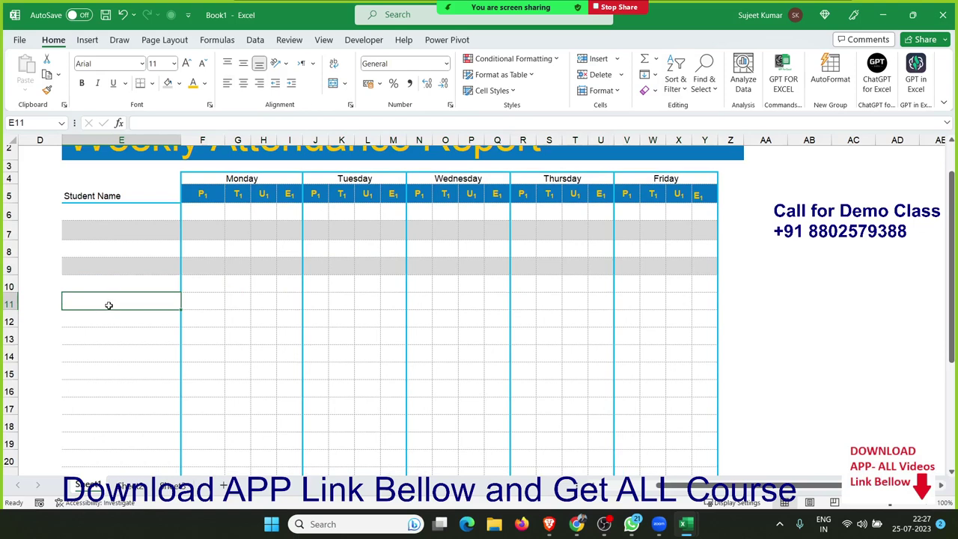
left_click_drag(108, 305, 696, 303)
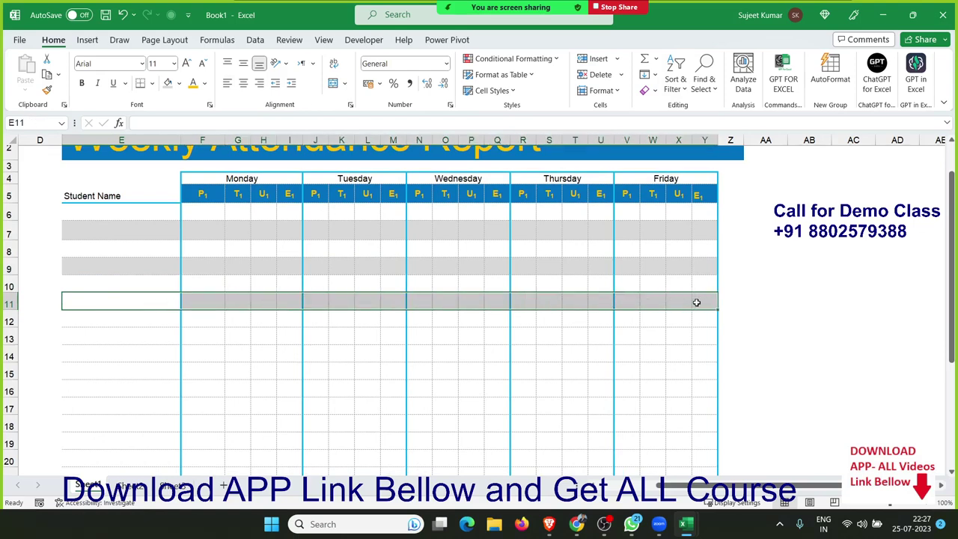
key("F4")
left_click_drag(131, 337, 696, 341)
key("F4")
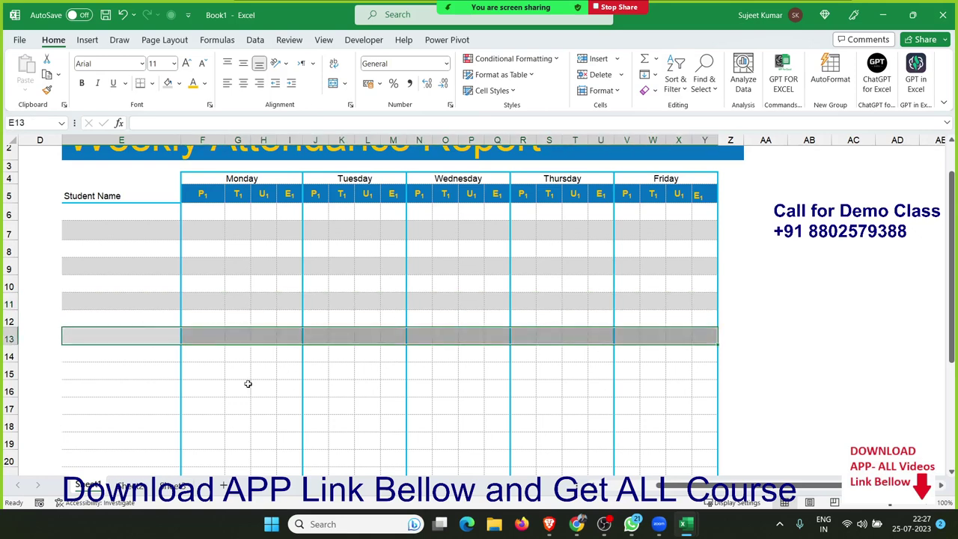
left_click_drag(134, 377, 706, 376)
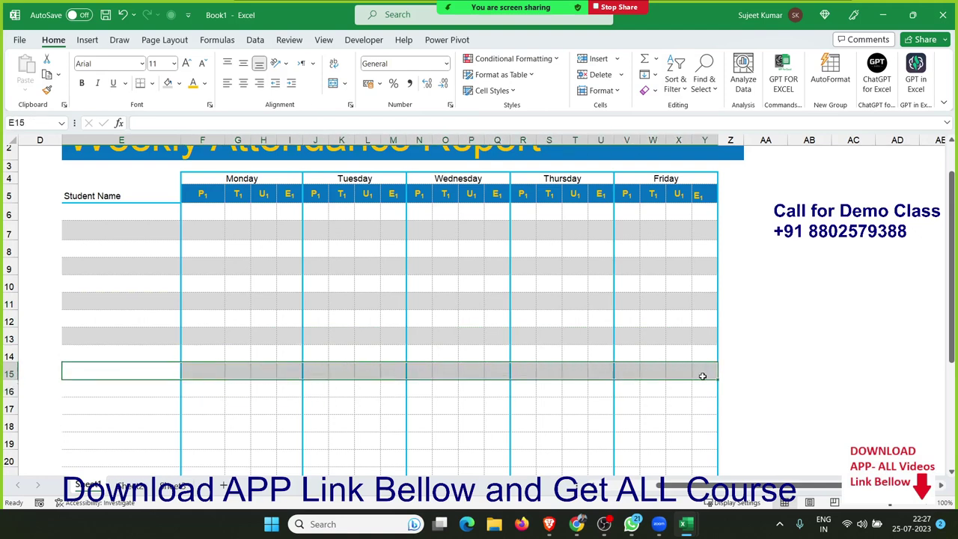
key("F4")
scroll(486, 404, "down", 1)
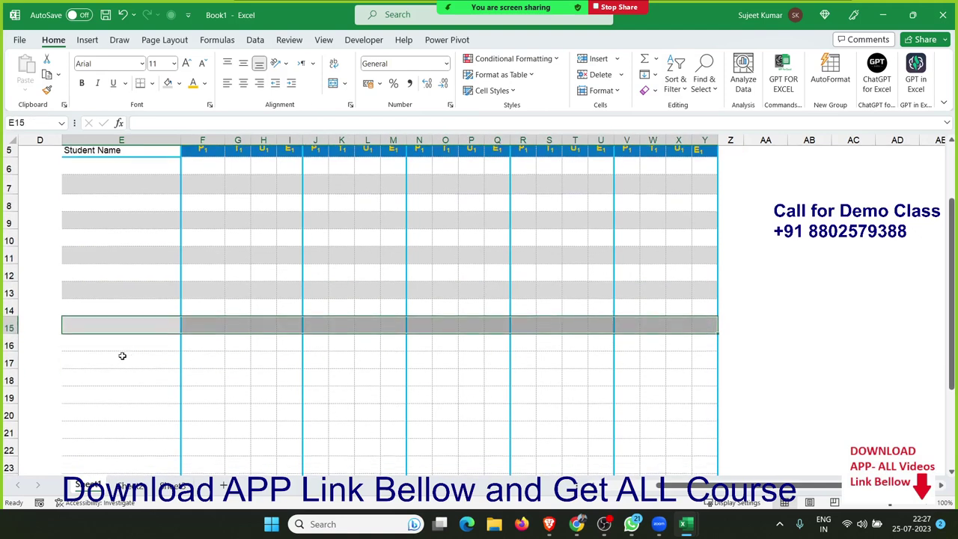
left_click_drag(122, 359, 707, 356)
key("F4")
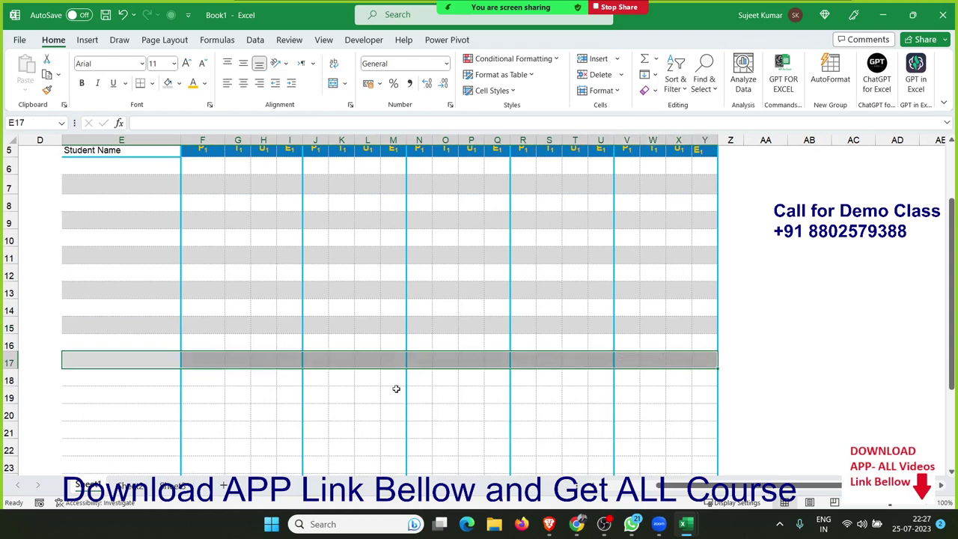
Repeat the grey fill with F4 on rows 19, 21, 23, 25, 27 and 29.
scroll(193, 380, "down", 2)
left_click_drag(130, 301, 677, 309)
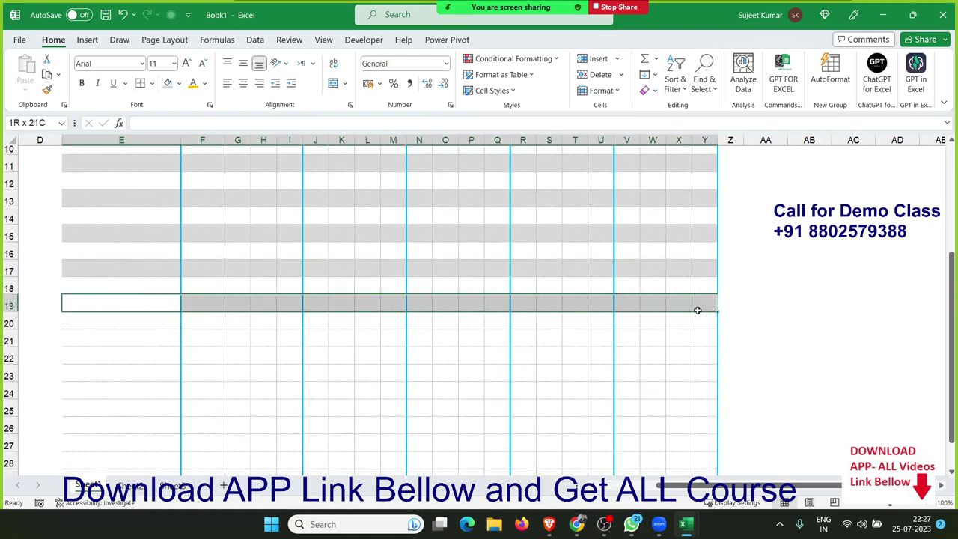
left_click_drag(678, 309, 696, 310)
key("F4")
left_click_drag(109, 341, 696, 343)
key("F4")
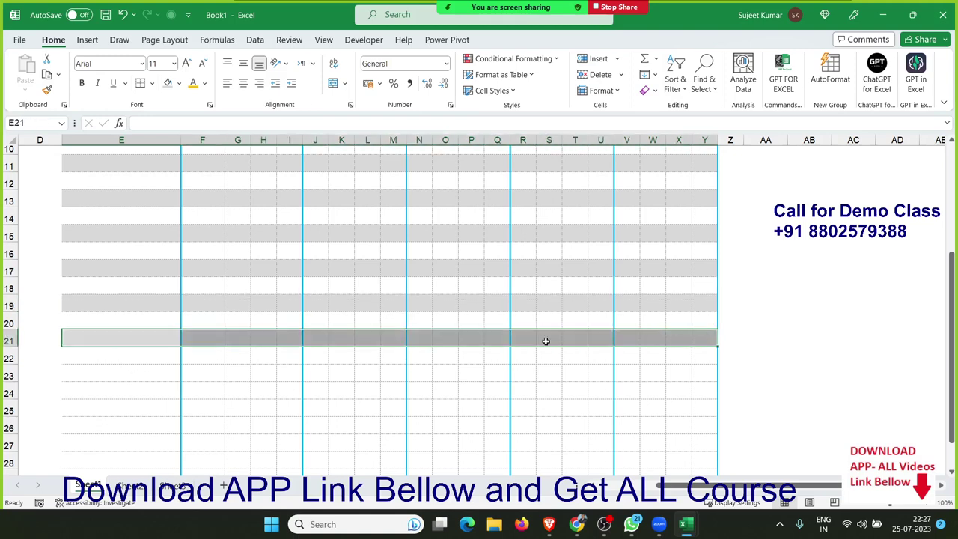
scroll(407, 336, "down", 1)
left_click_drag(71, 324, 696, 321)
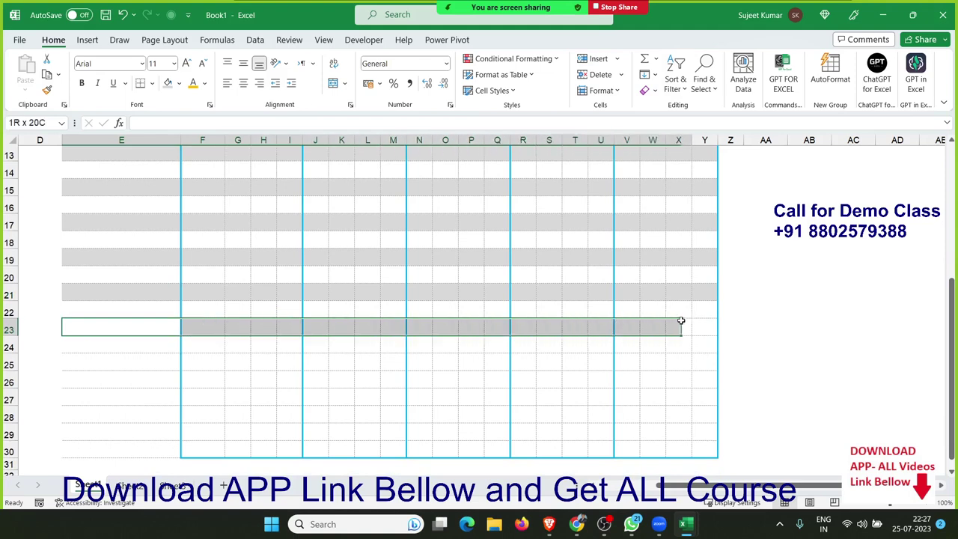
key("F4")
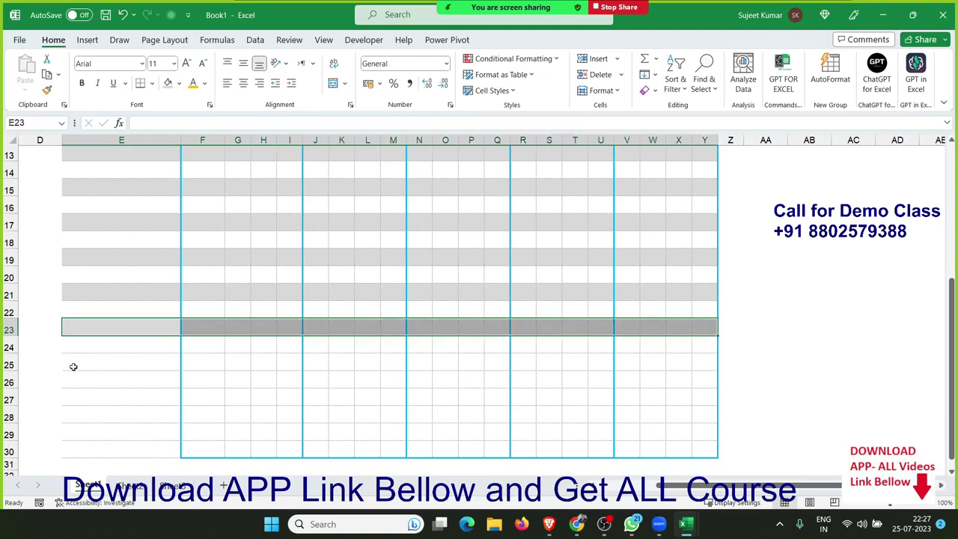
left_click_drag(73, 365, 698, 361)
key("F4")
left_click_drag(78, 399, 699, 394)
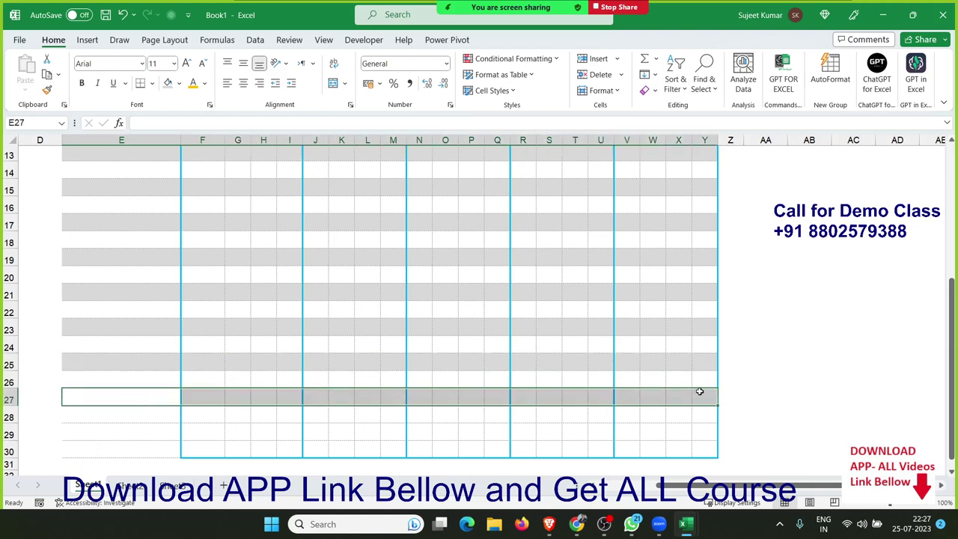
key("F4")
left_click_drag(108, 432, 701, 427)
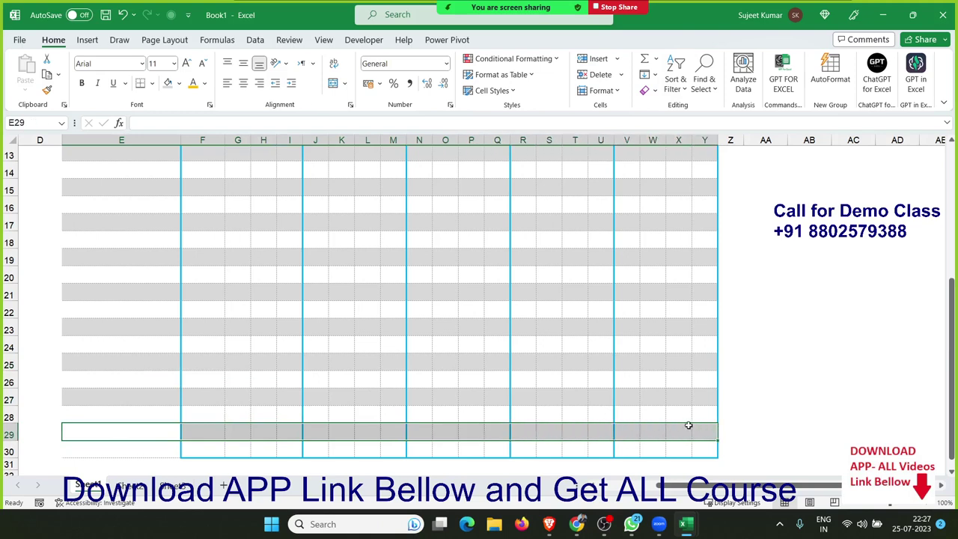
key("F4")
left_click(200, 332)
scroll(194, 337, "up", 3)
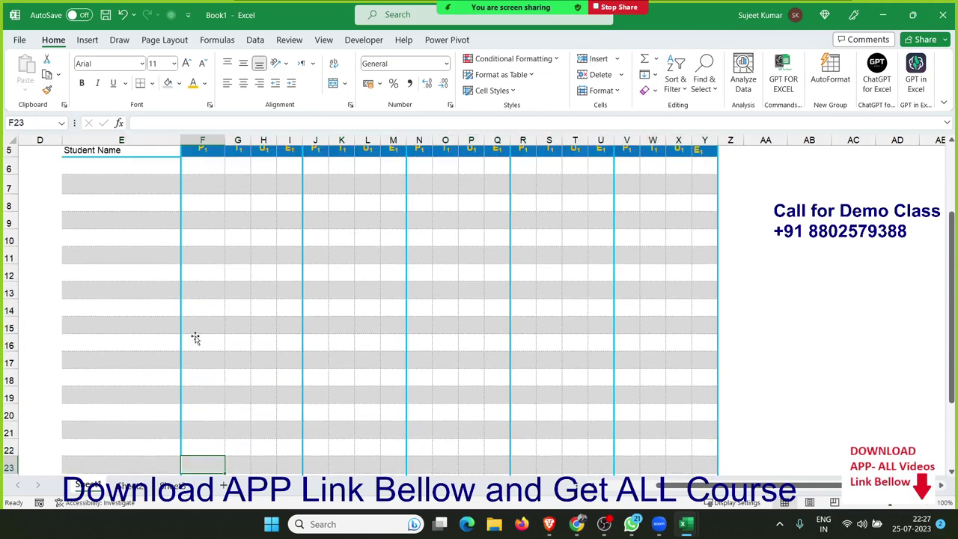
scroll(194, 336, "up", 1)
left_click(94, 271)
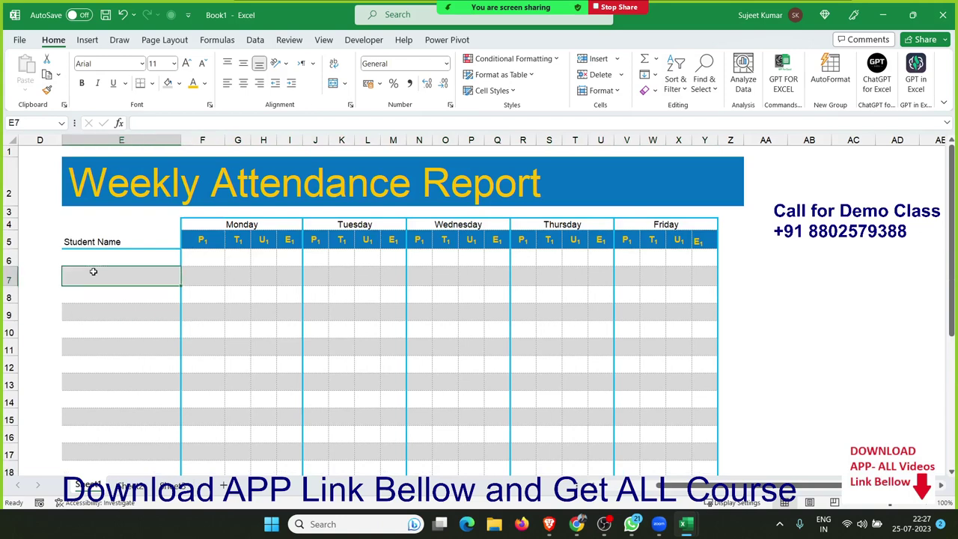
key("Left")
key("Left")
key("Left")
key("Left")
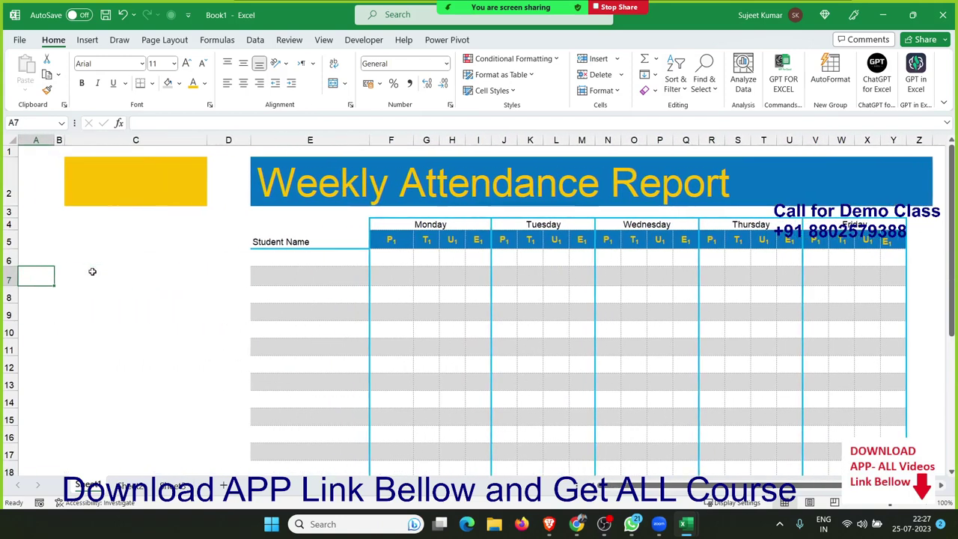
key("Up")
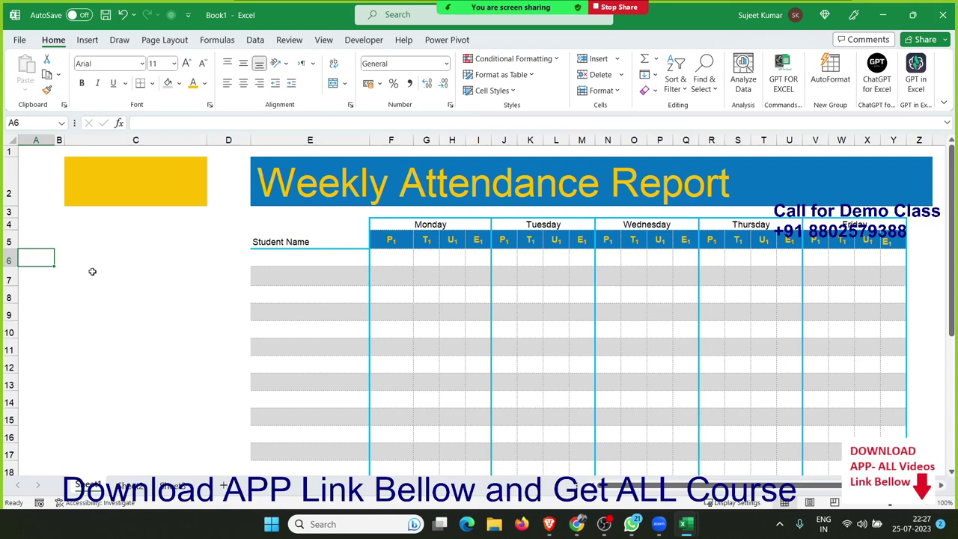
key("Right")
key("Up")
key("Right")
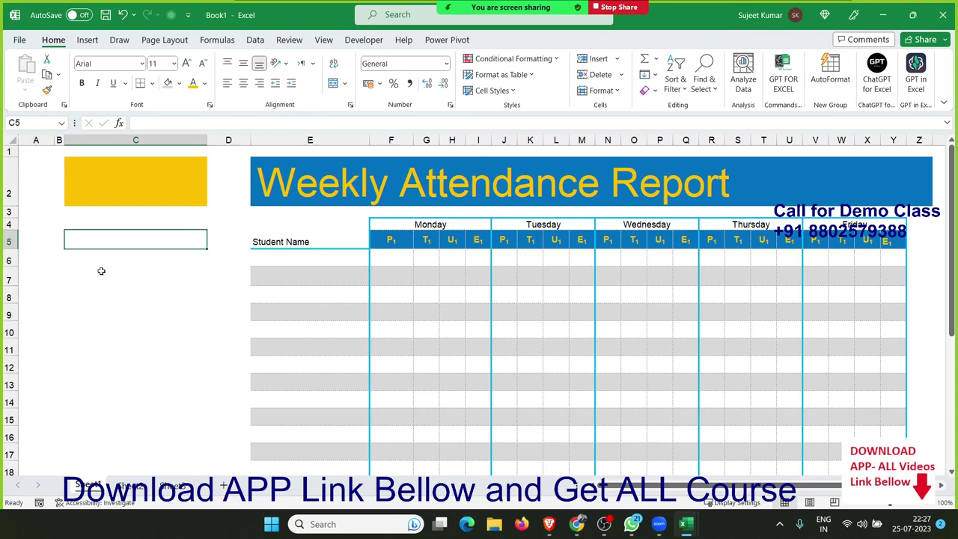
Give cell C5 a bottom border in the automatic colour.
right_click(100, 242)
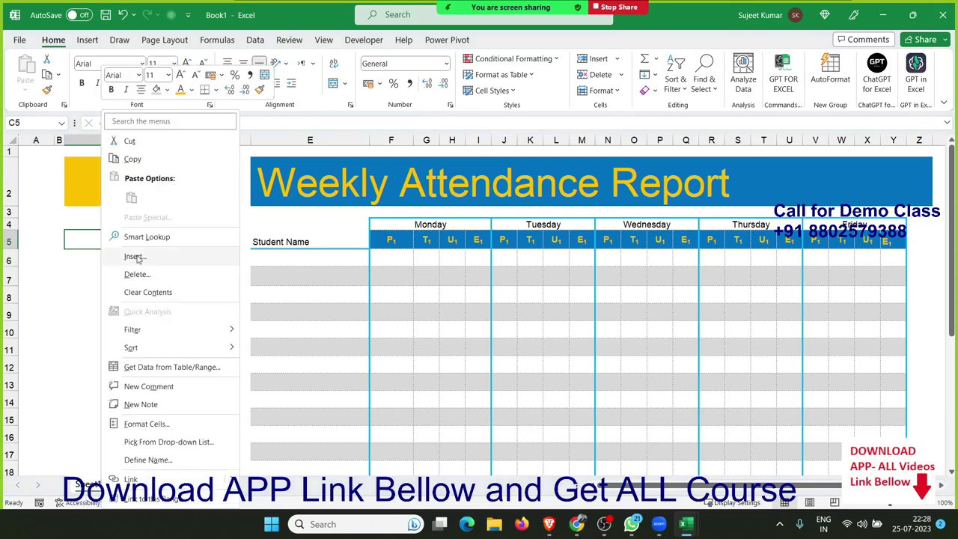
left_click(147, 427)
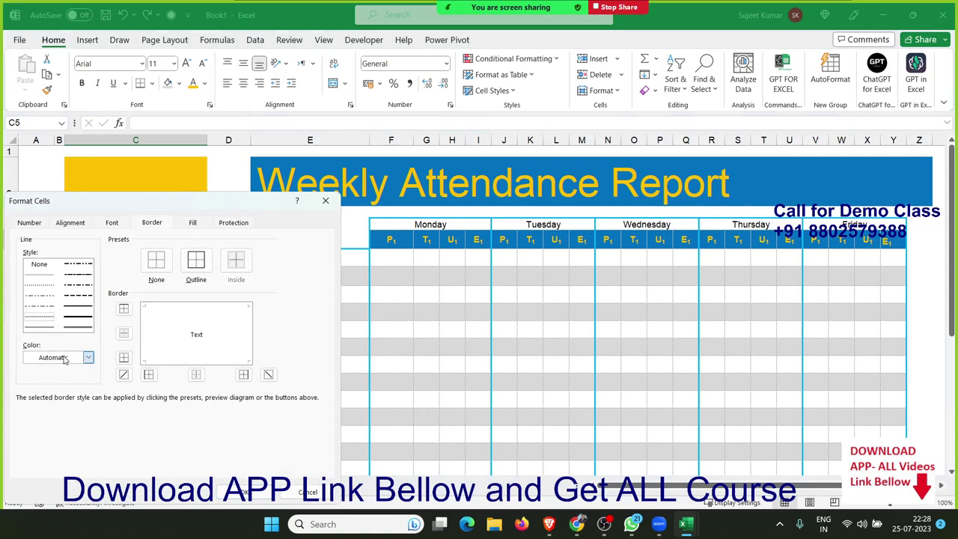
left_click(66, 357)
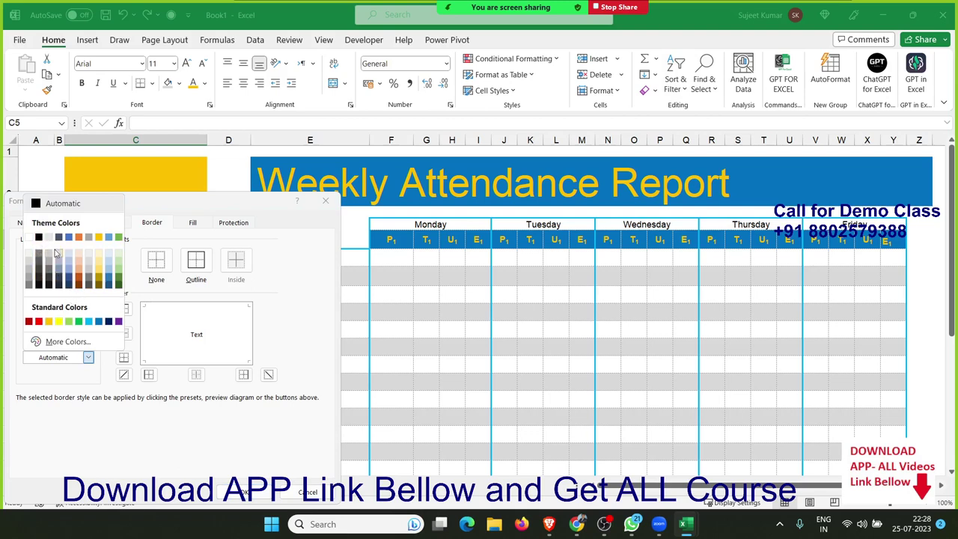
left_click(170, 310)
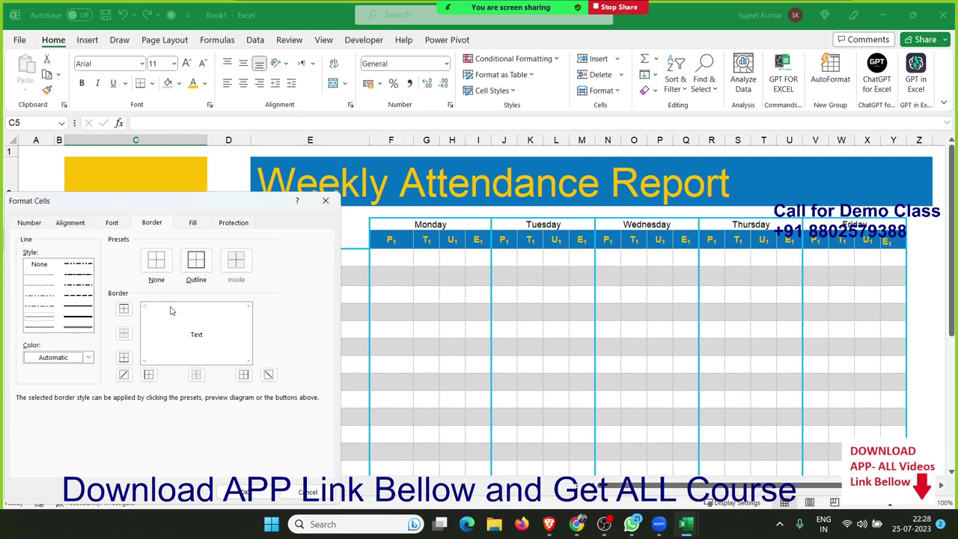
left_click_drag(165, 202, 557, 182)
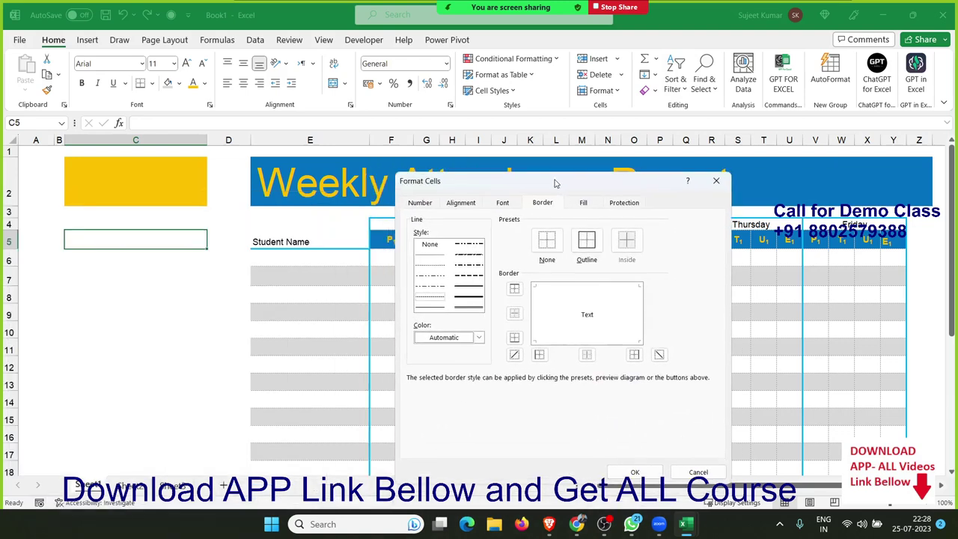
left_click(597, 341)
left_click(635, 471)
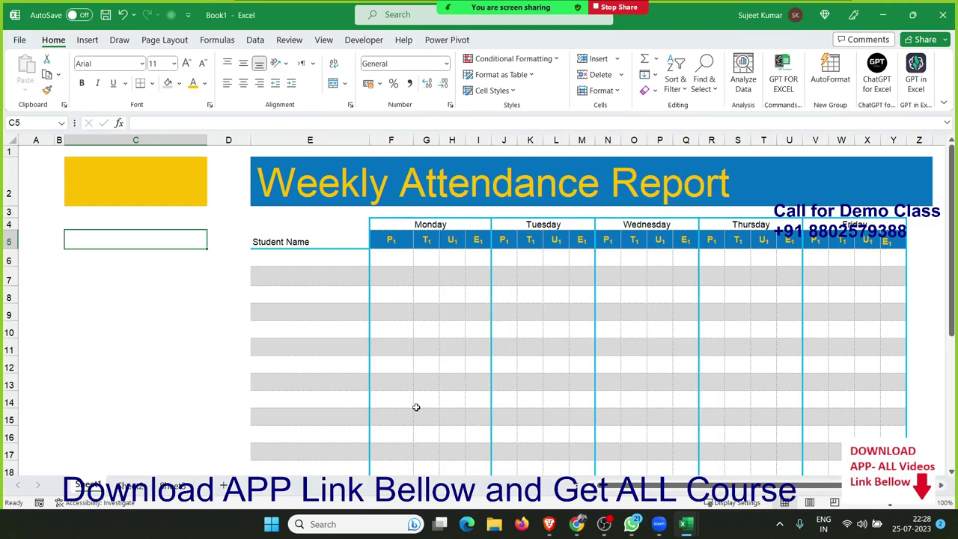
Repeat C5's bottom border with F4 on cells C7, C10 and C13.
left_click(298, 396)
left_click(96, 248)
left_click(74, 274)
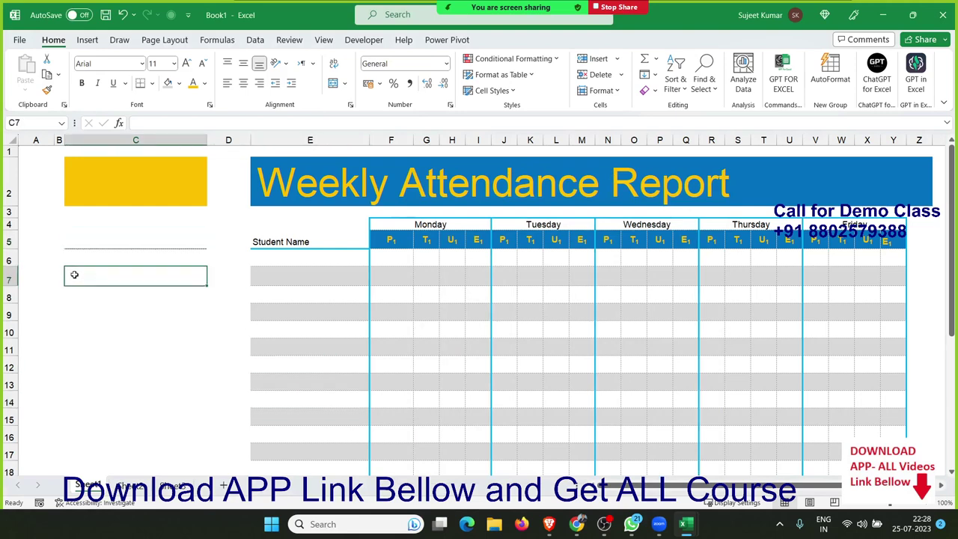
left_click(82, 334)
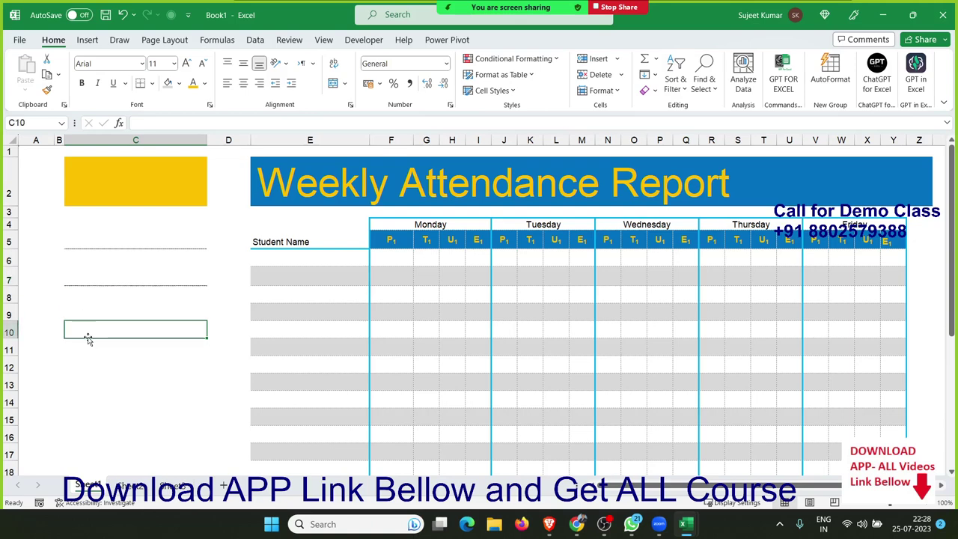
key("F4")
left_click(77, 381)
key("F4")
Repeat the same bottom border on cells C16 and C18.
scroll(72, 415, "down", 1)
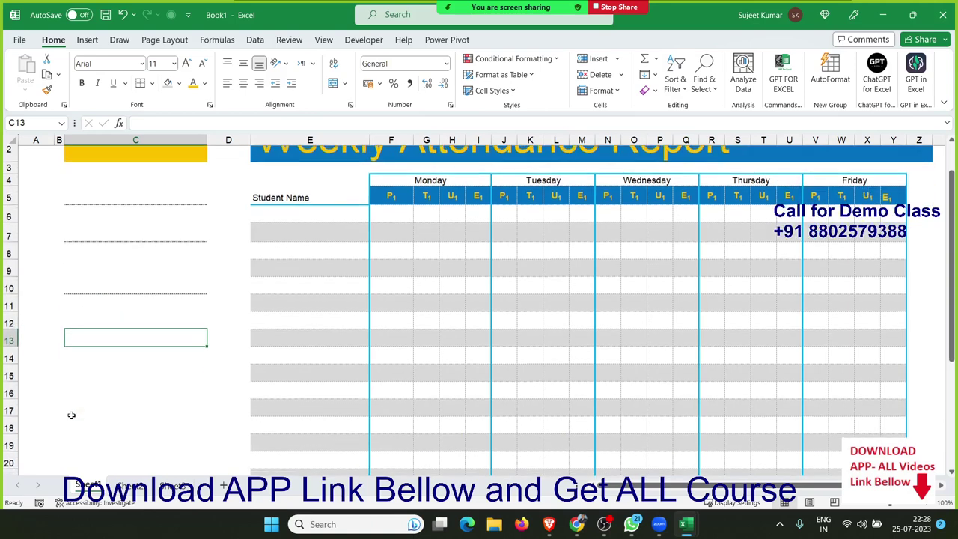
scroll(75, 402, "down", 1)
left_click(81, 372)
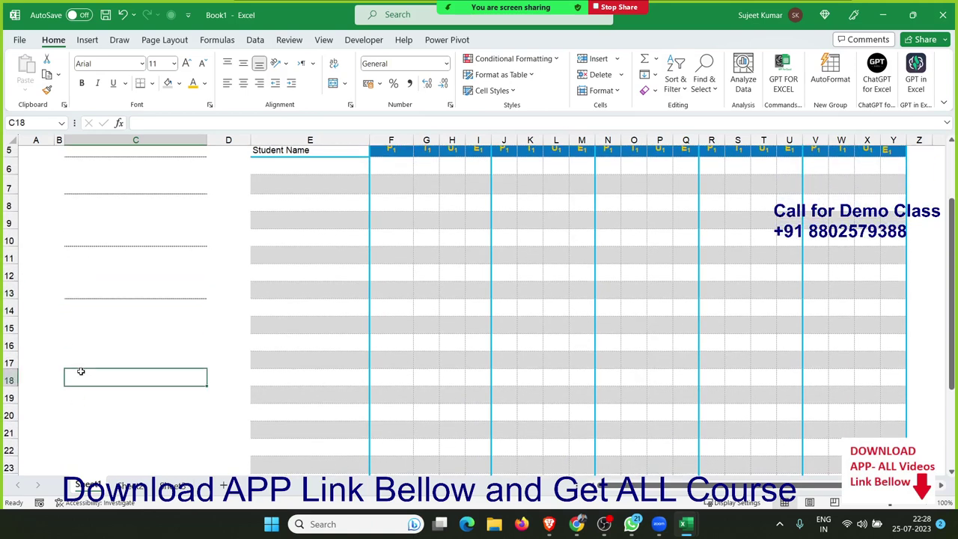
key("F4")
left_click(92, 342)
key("F4")
scroll(160, 386, "up", 1)
left_click(179, 357)
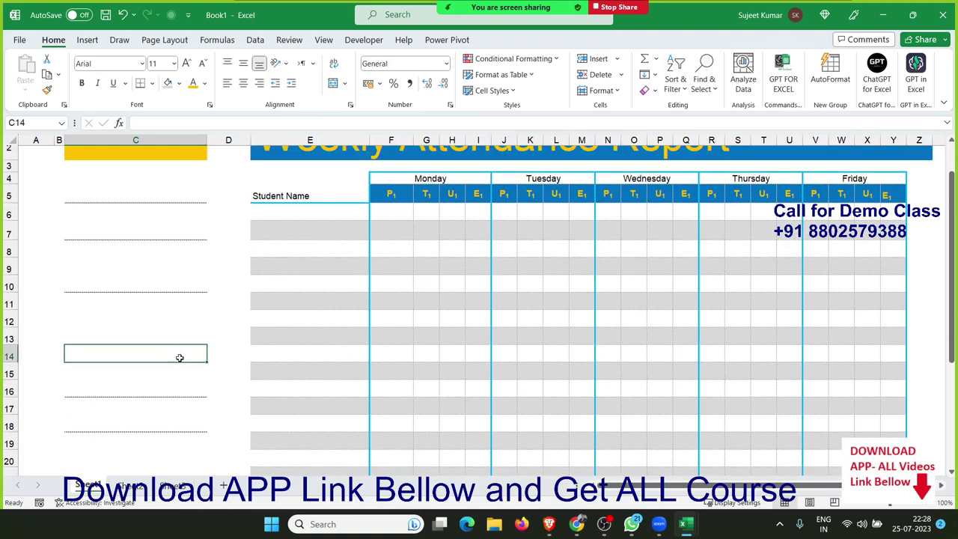
scroll(180, 357, "up", 1)
left_click(80, 244)
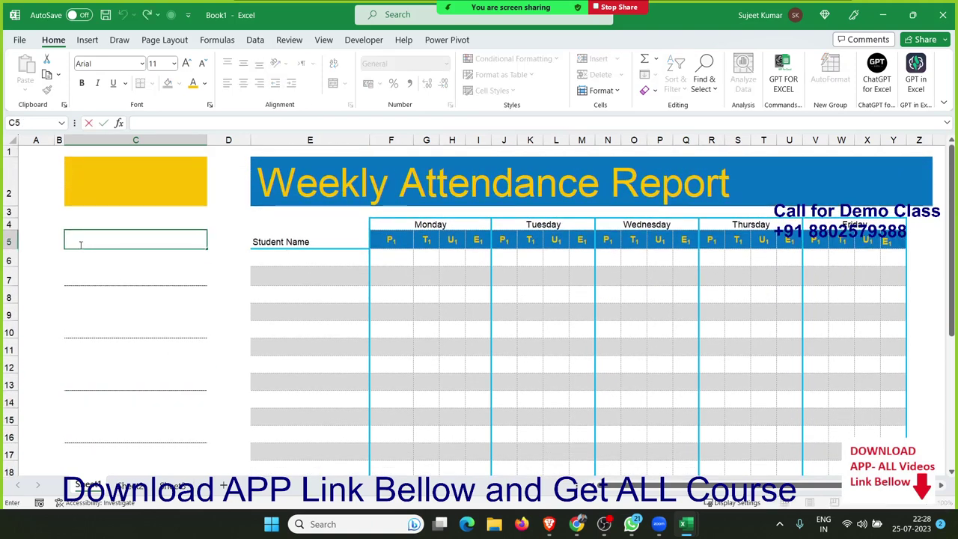
Enter 'Room', 'Time', 'Techer', 'Course' and 'Week OF' in C5, C7, C10, C13 and C16.
type("Room")
left_click(133, 270)
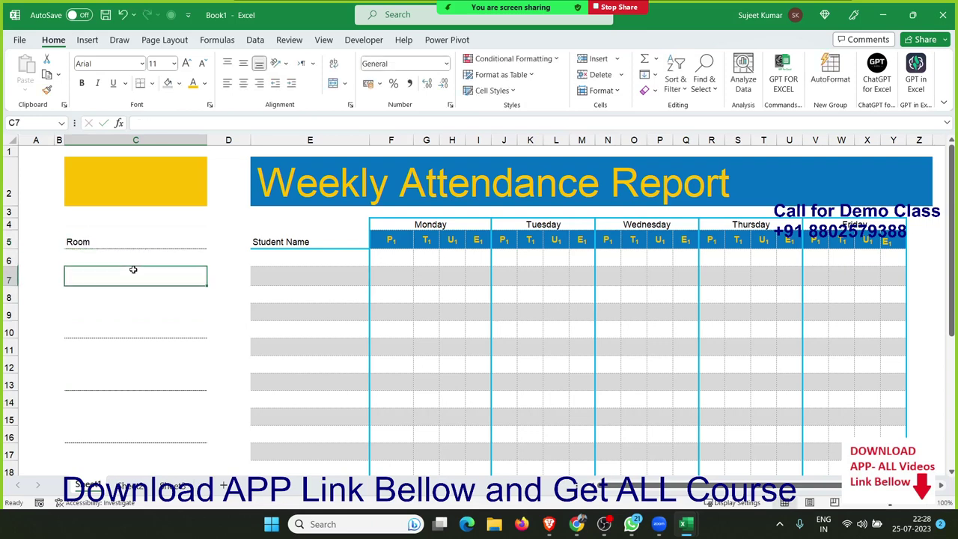
type("Time")
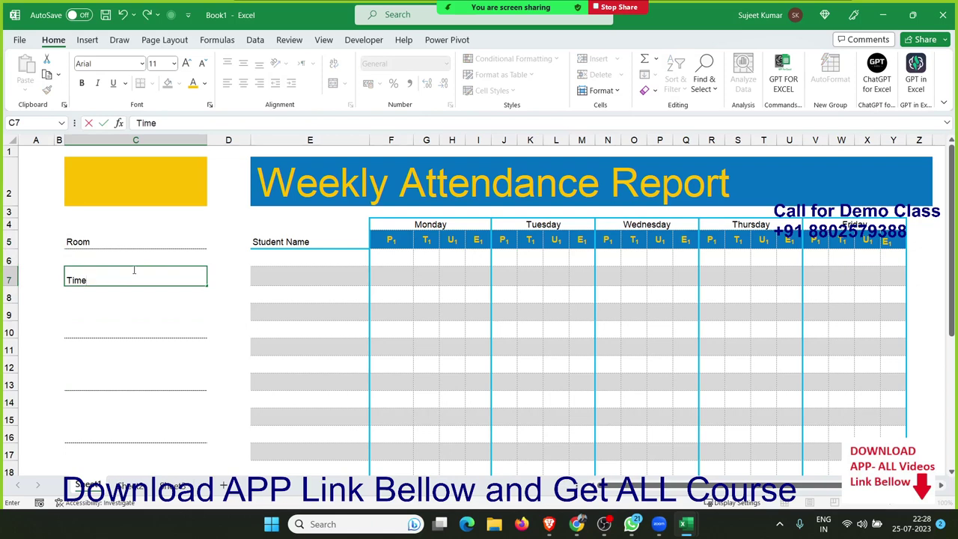
key("Return")
key("Down")
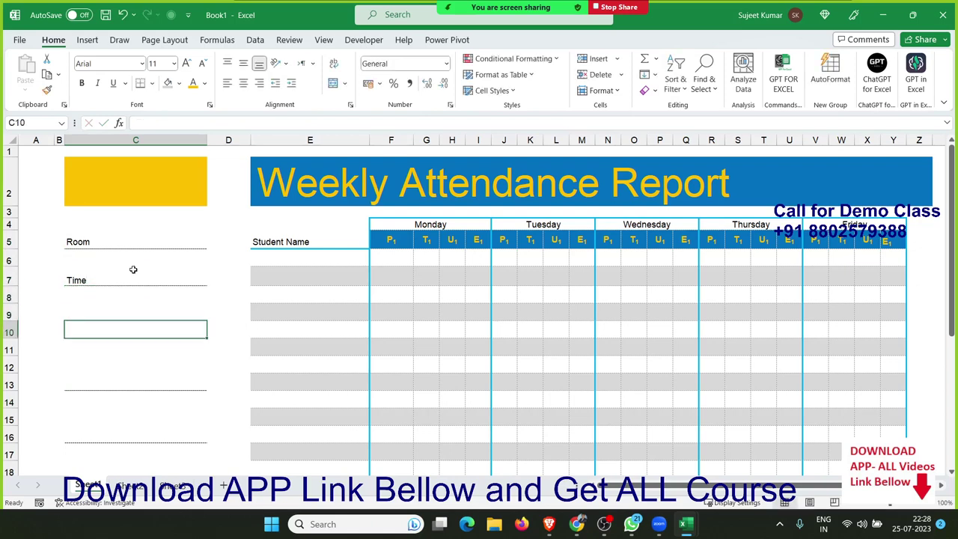
type("Tec")
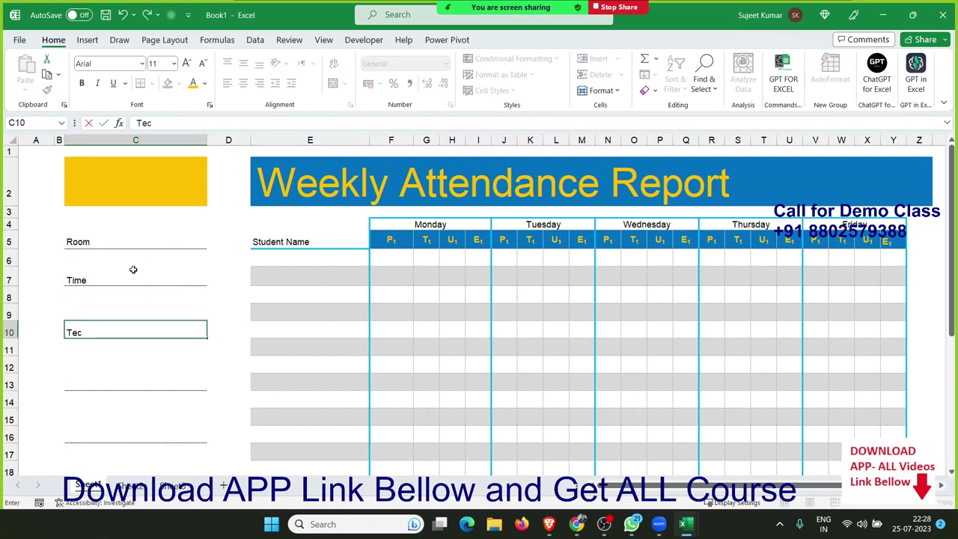
type("her")
key("Return")
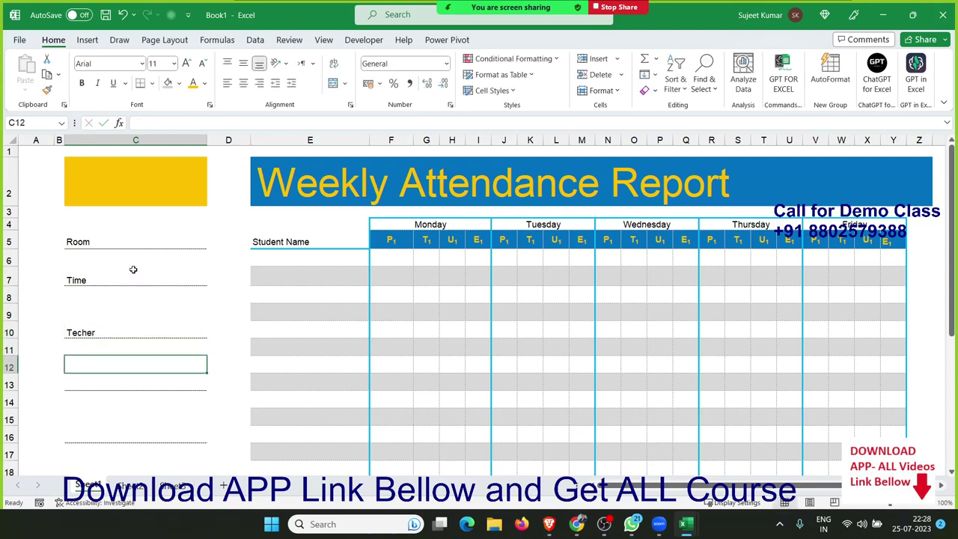
key("Down")
type("C")
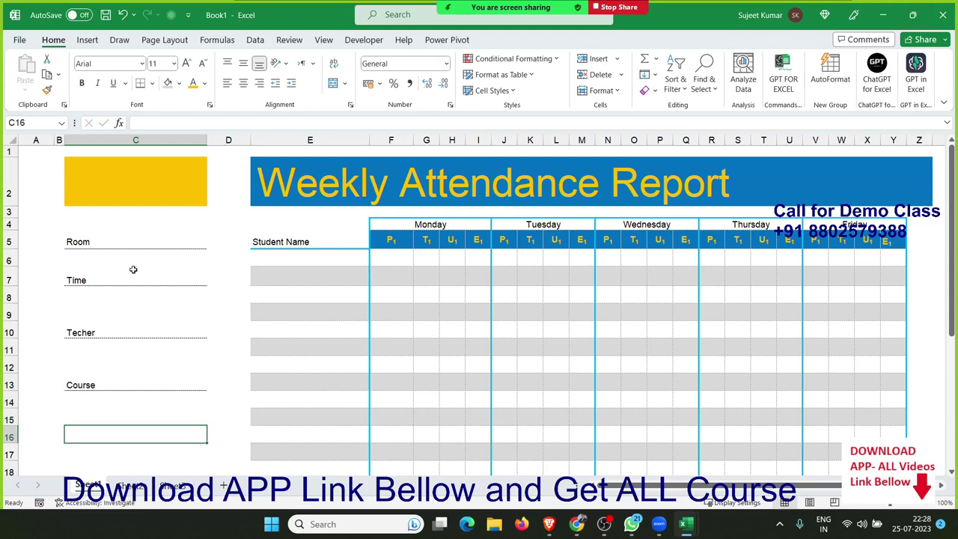
type("W")
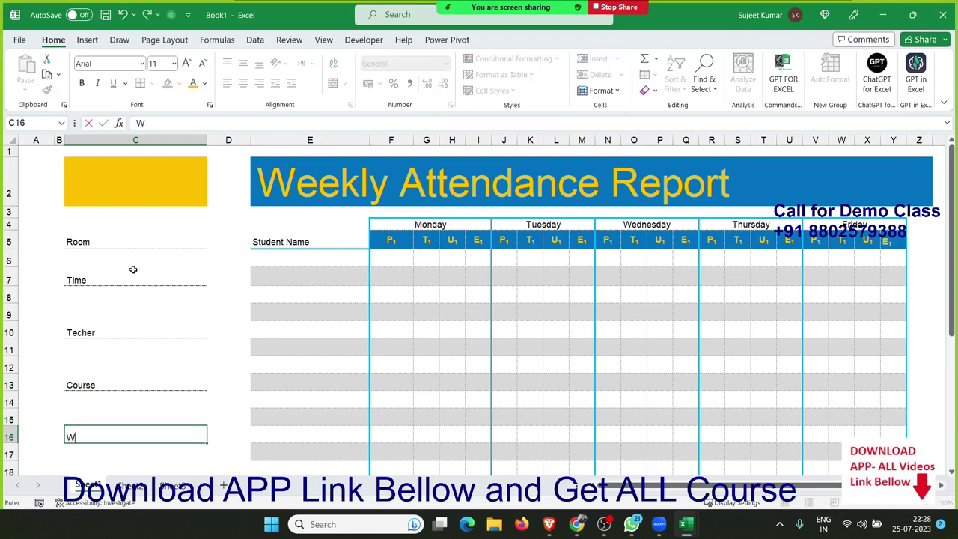
type("eek O")
key("Return")
key("Return")
key("Return")
key("Return")
key("Return")
key("Return")
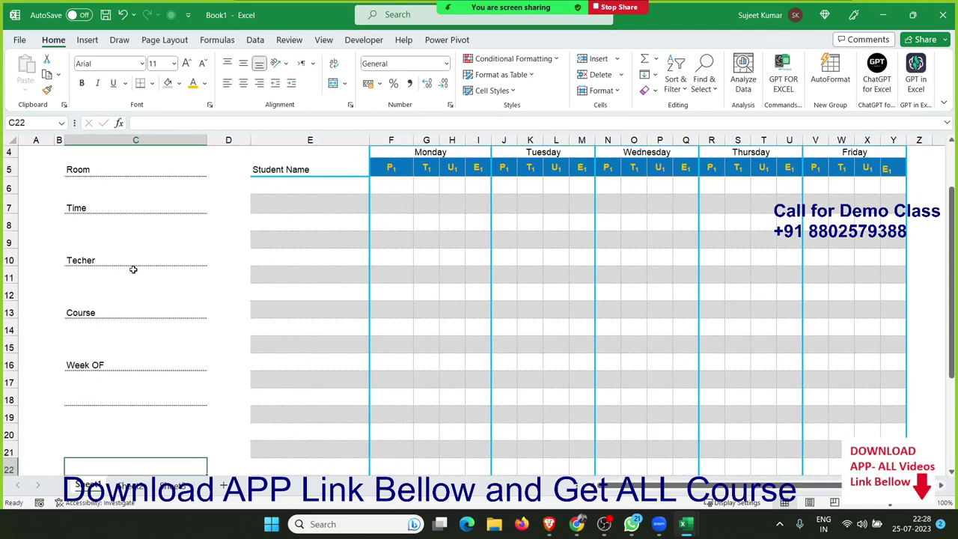
scroll(376, 328, "up", 1)
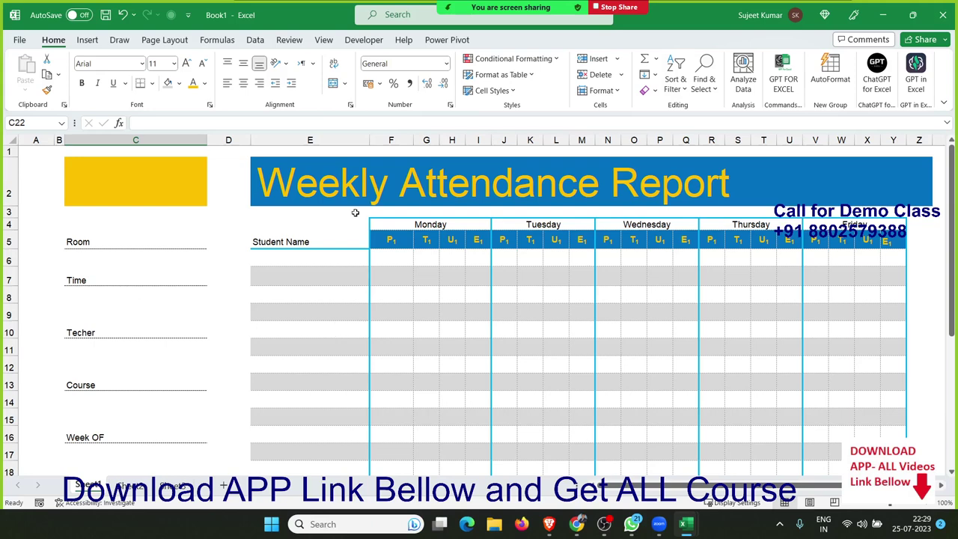
Switch the report's print settings to Landscape Orientation and Narrow Margins, then go back to the sheet.
left_click(19, 41)
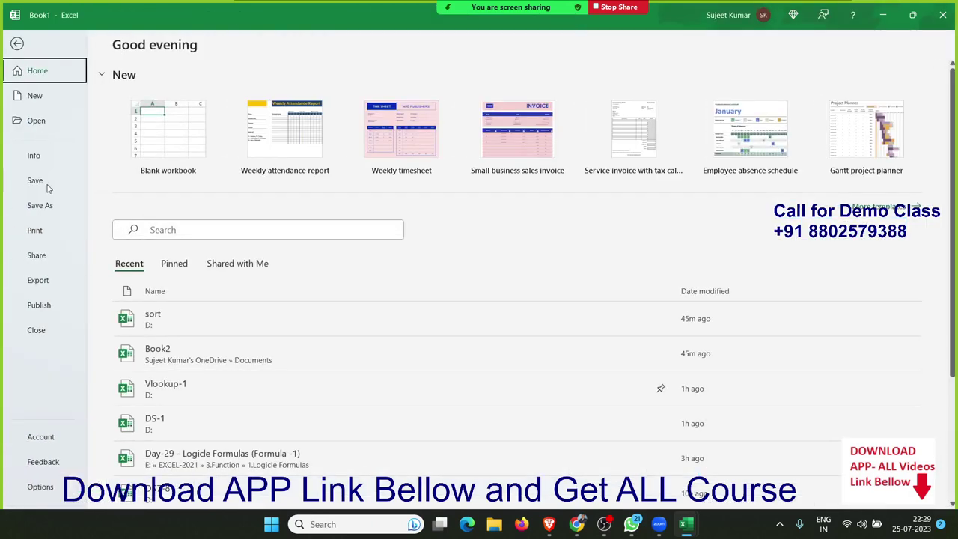
left_click(38, 238)
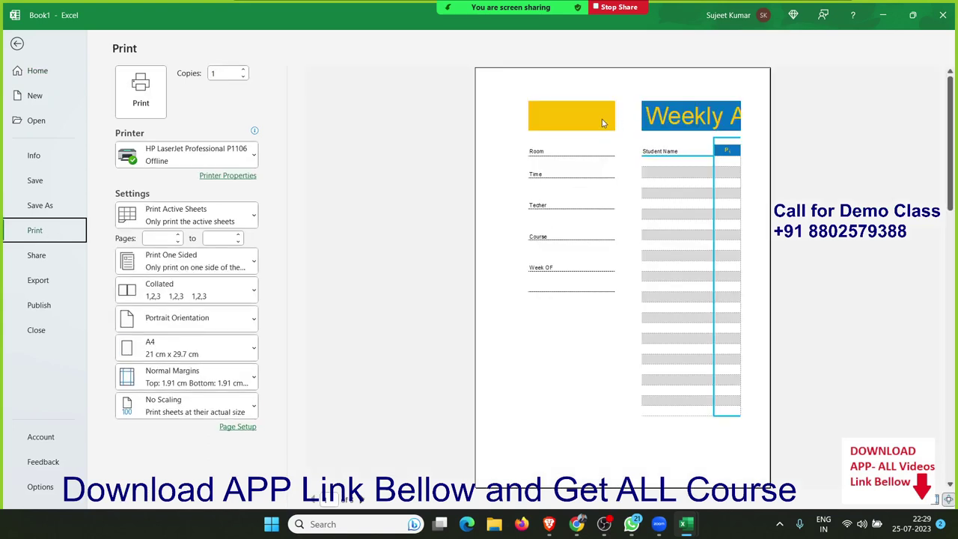
left_click(196, 329)
left_click(192, 345)
left_click(191, 347)
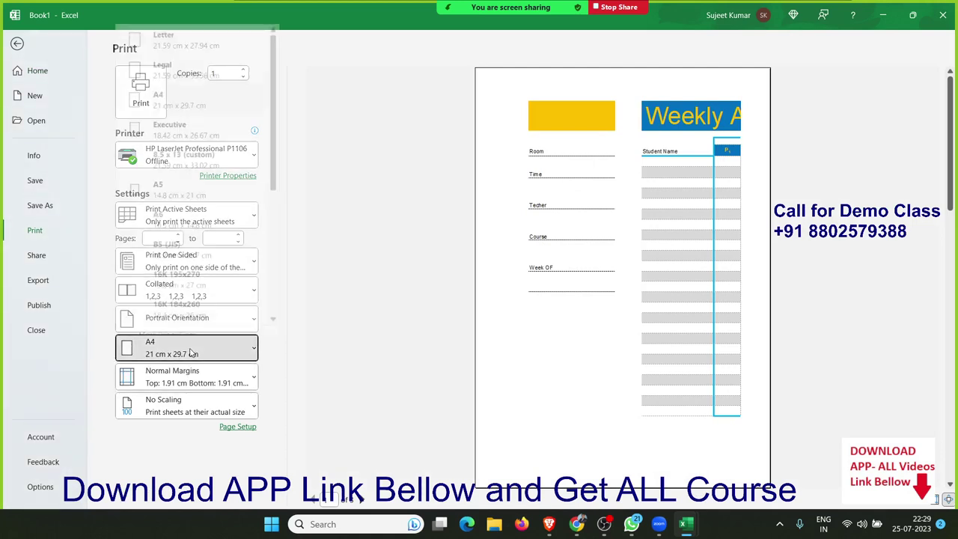
left_click(192, 348)
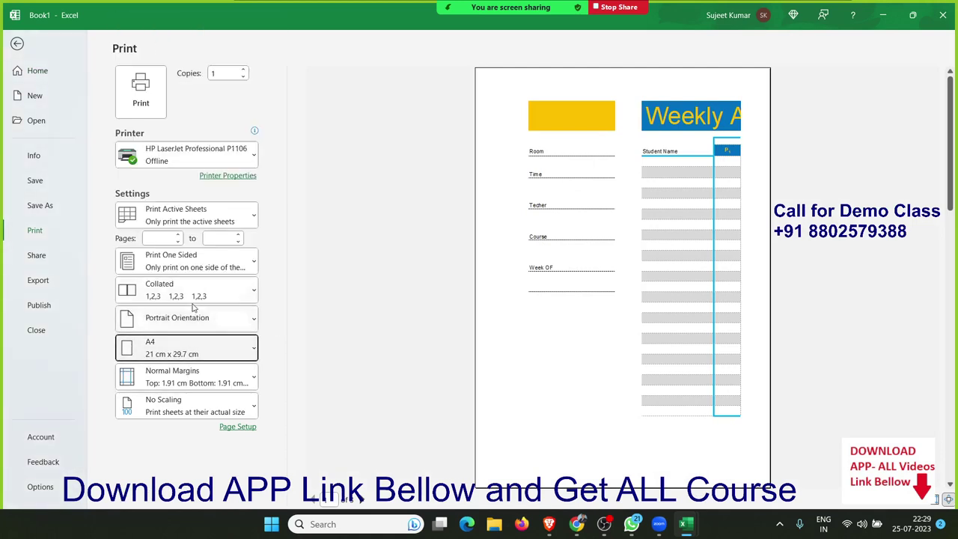
left_click(178, 330)
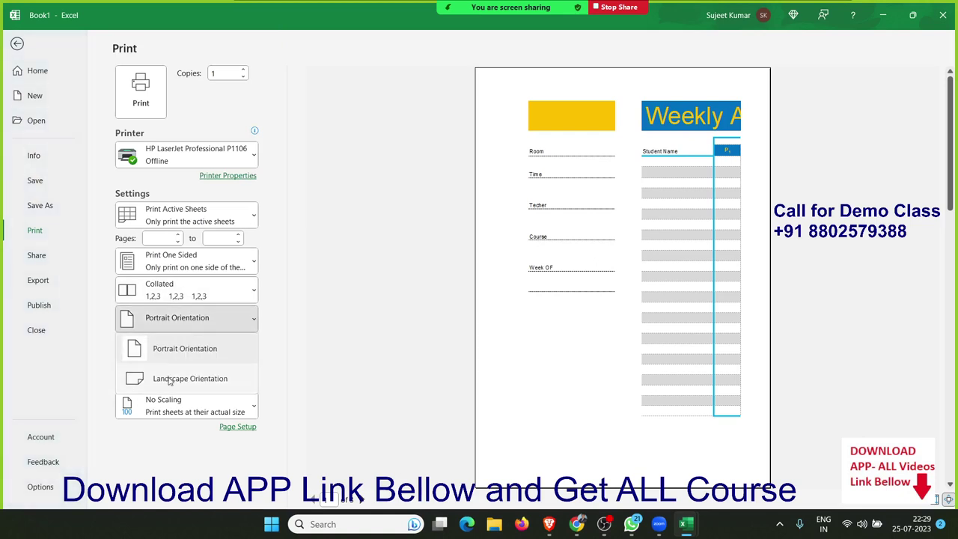
left_click(172, 378)
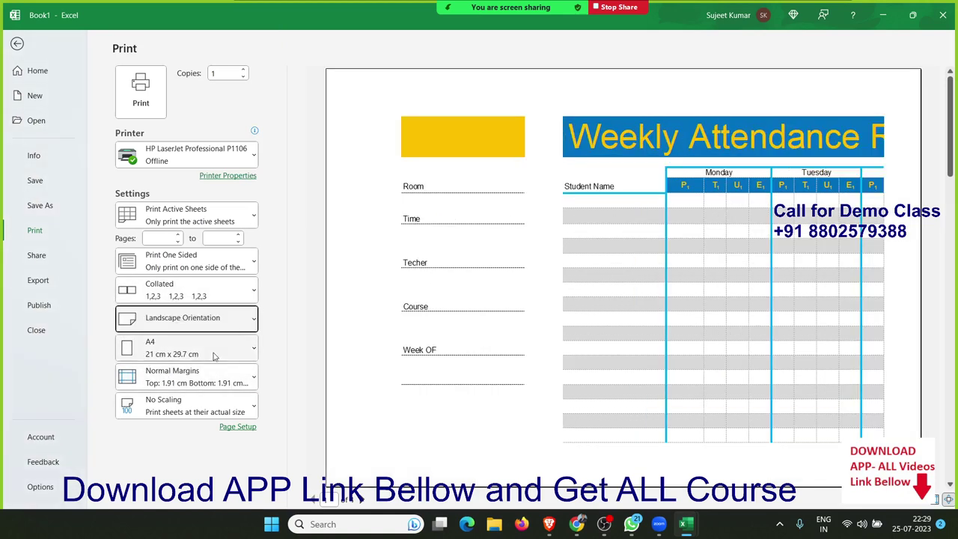
left_click(181, 387)
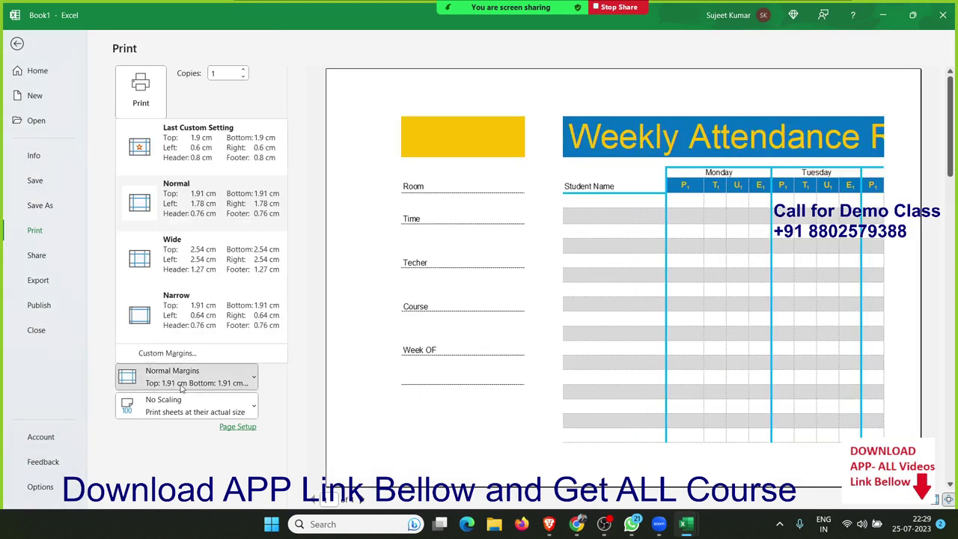
left_click(186, 329)
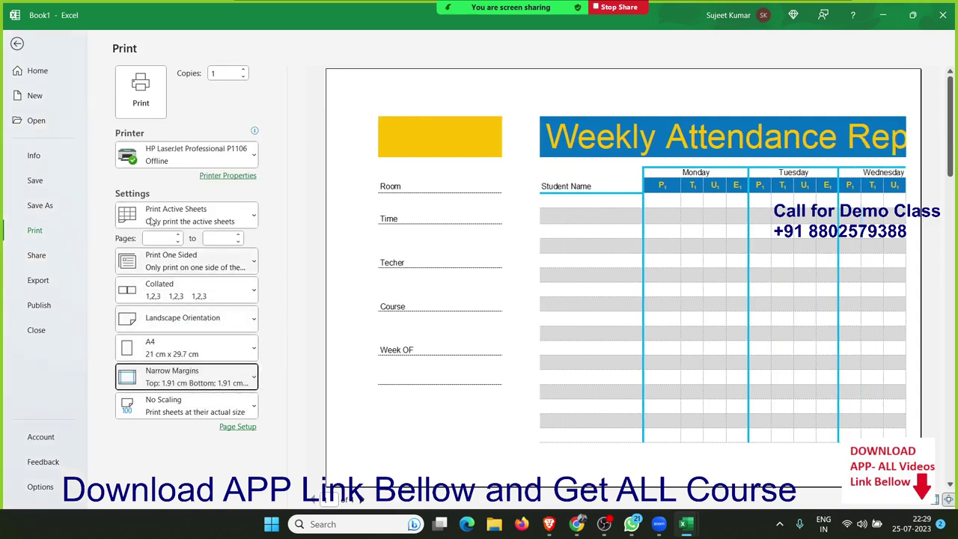
left_click(18, 44)
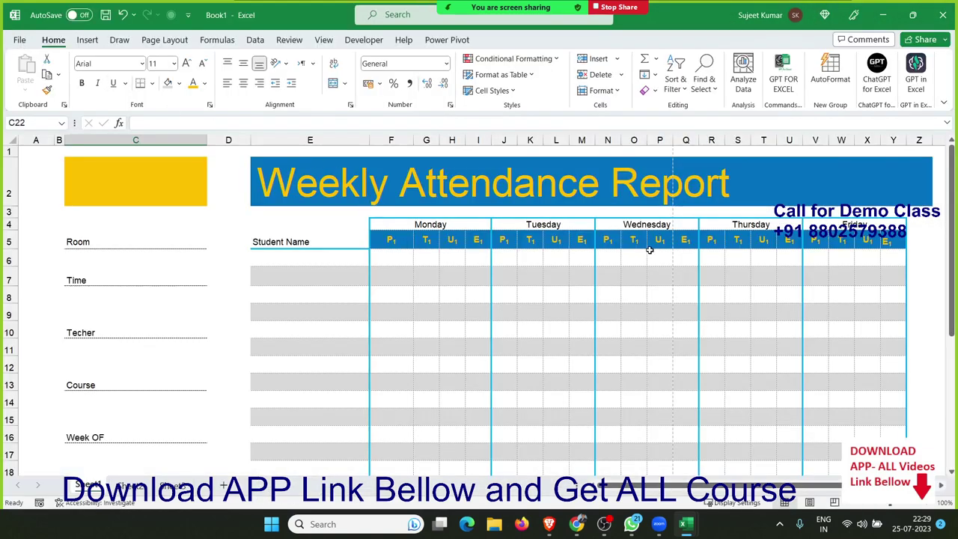
Narrow columns A and D by dragging their header borders left.
left_click(382, 258)
left_click_drag(251, 142, 238, 141)
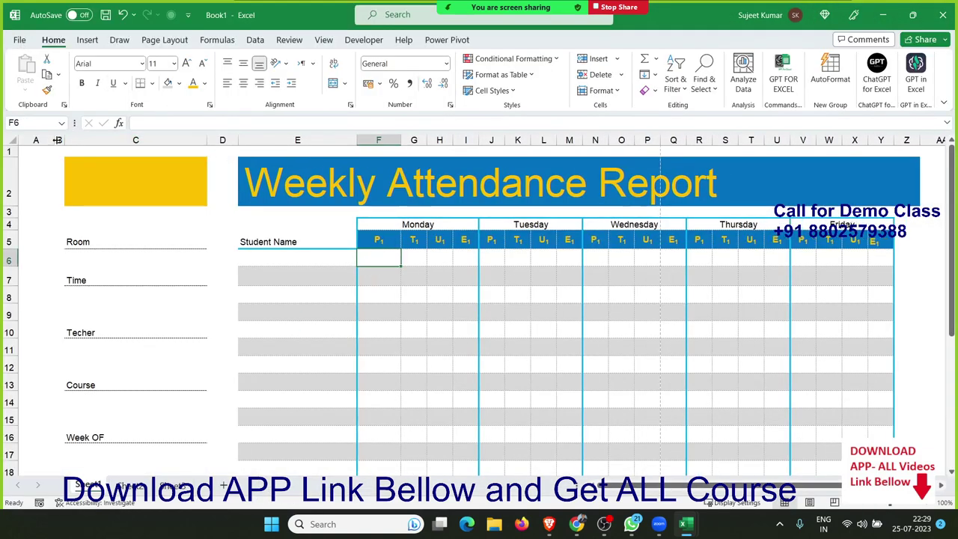
left_click_drag(52, 140, 32, 140)
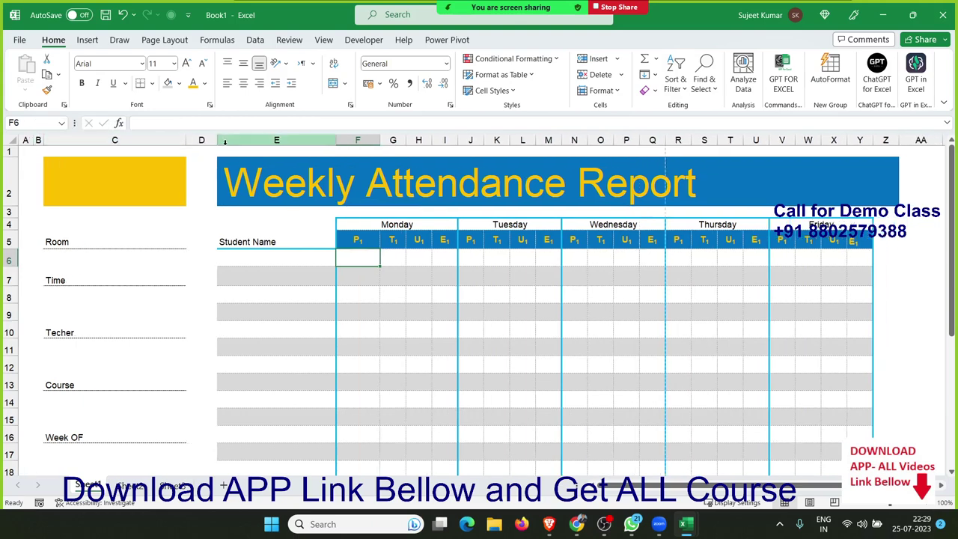
left_click_drag(218, 141, 212, 142)
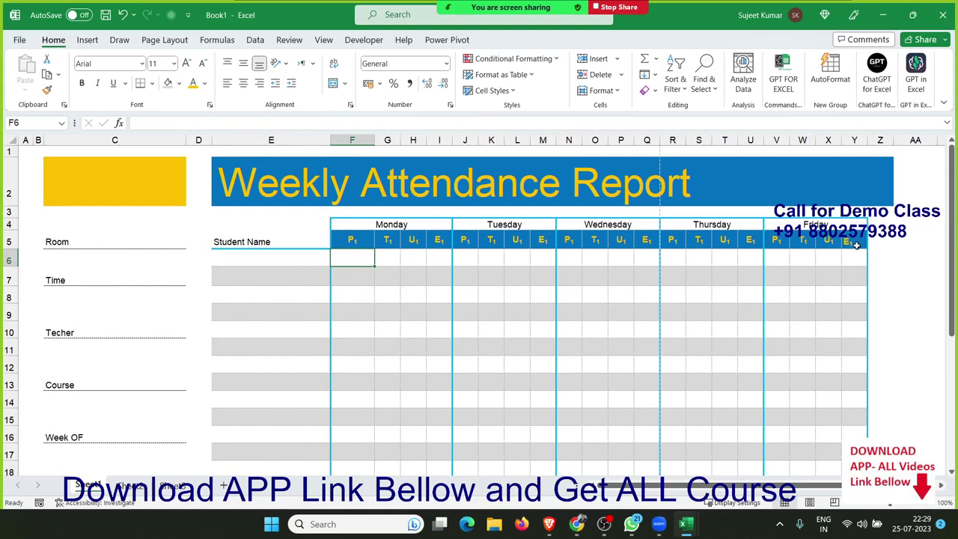
left_click(896, 245)
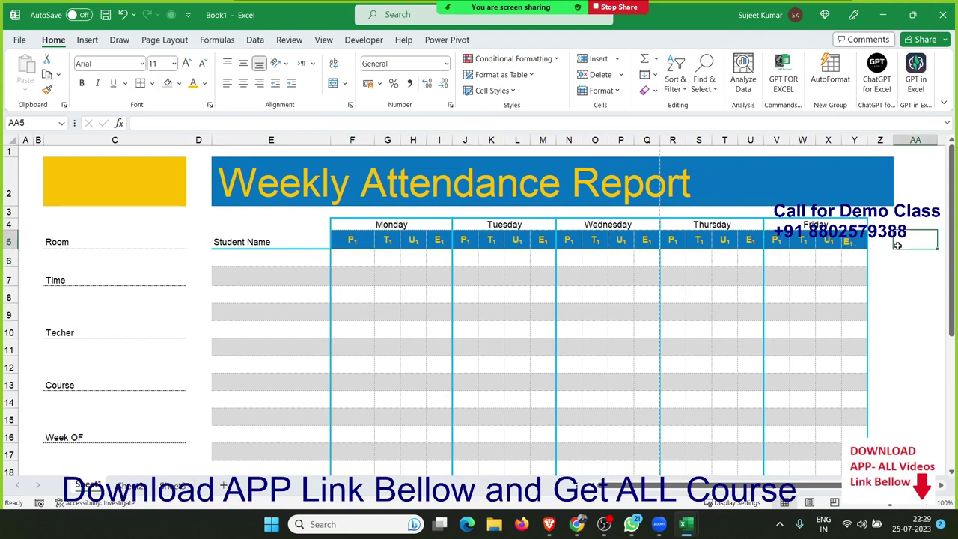
Shrink the day columns F through Y to width 3.70 and open the print preview.
left_click(771, 167)
left_click(566, 140)
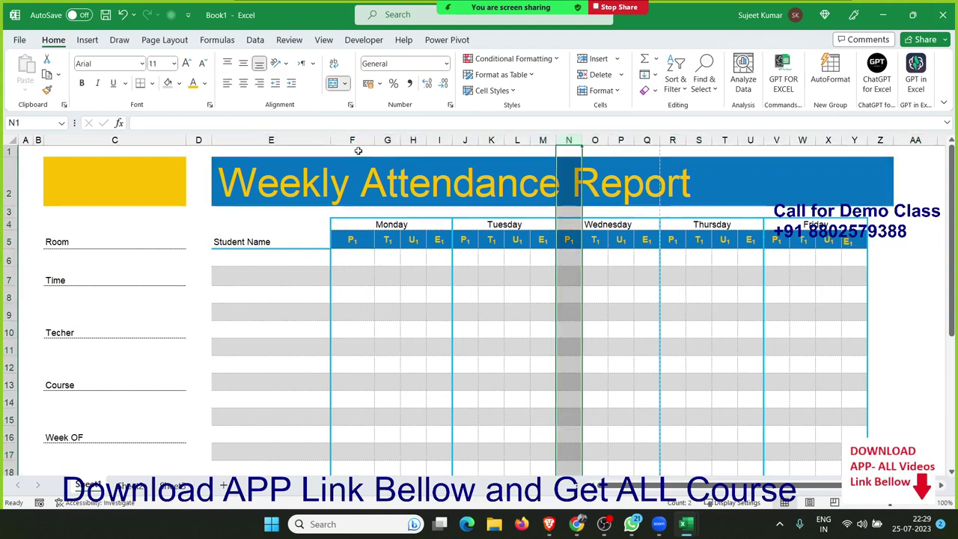
left_click(355, 142)
left_click_drag(354, 142, 863, 140)
left_click(807, 245)
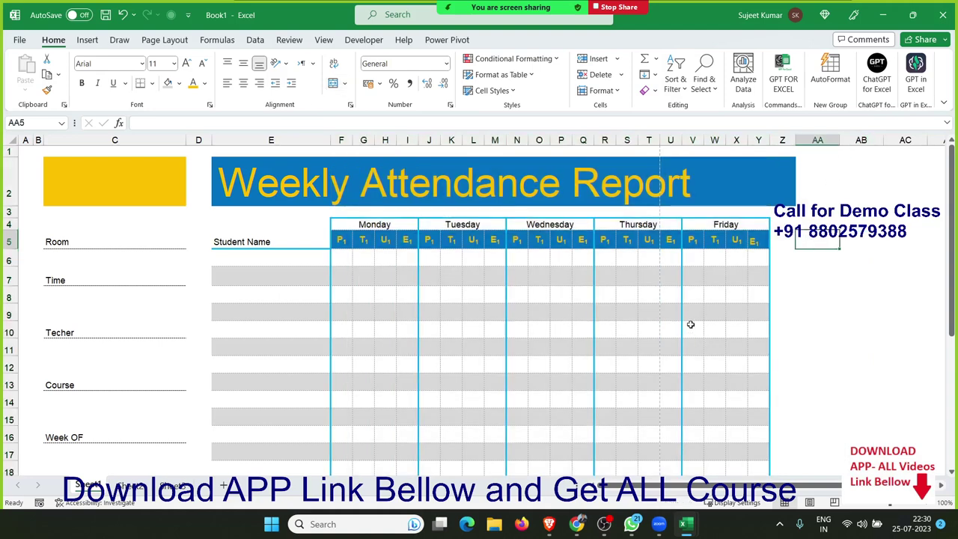
left_click(583, 310)
left_click(315, 294)
scroll(315, 294, "down", 3)
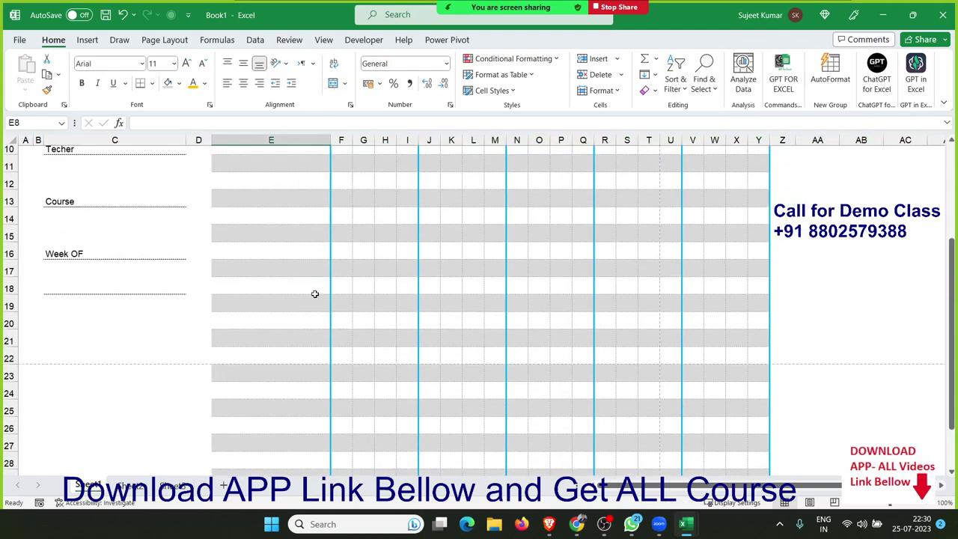
scroll(315, 294, "down", 1)
scroll(316, 293, "up", 3)
scroll(315, 293, "up", 1)
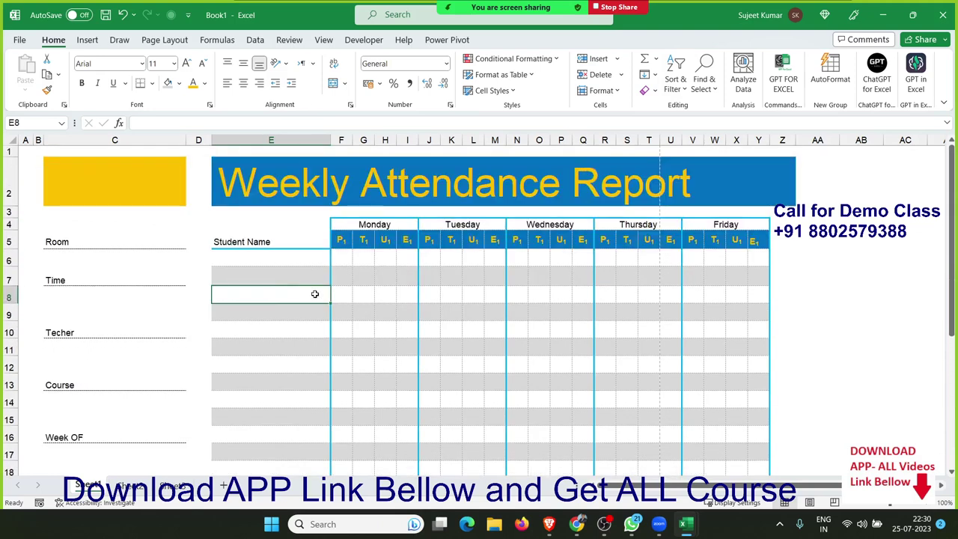
key("ctrl+p")
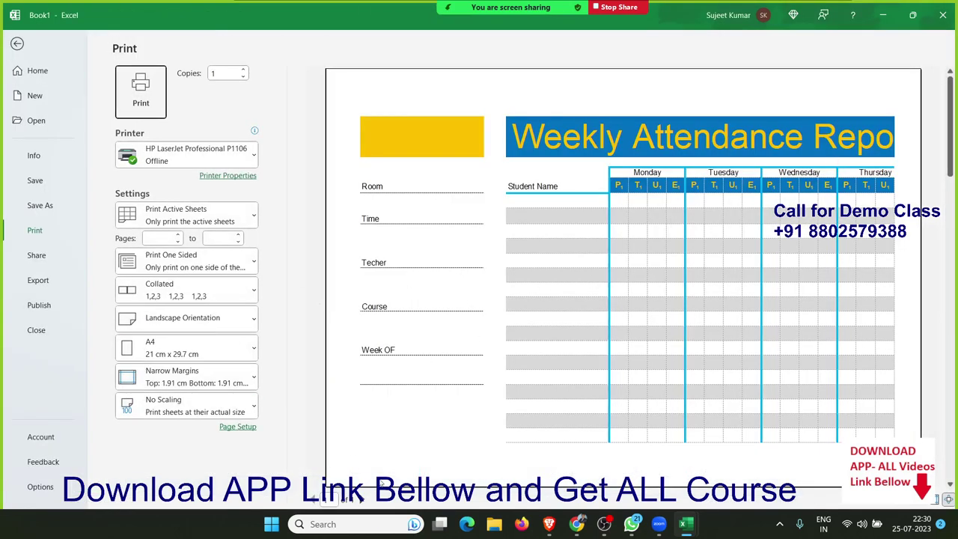
Page through the preview to see the Friday columns spill onto another page, then exit.
left_click(363, 499)
left_click(363, 499)
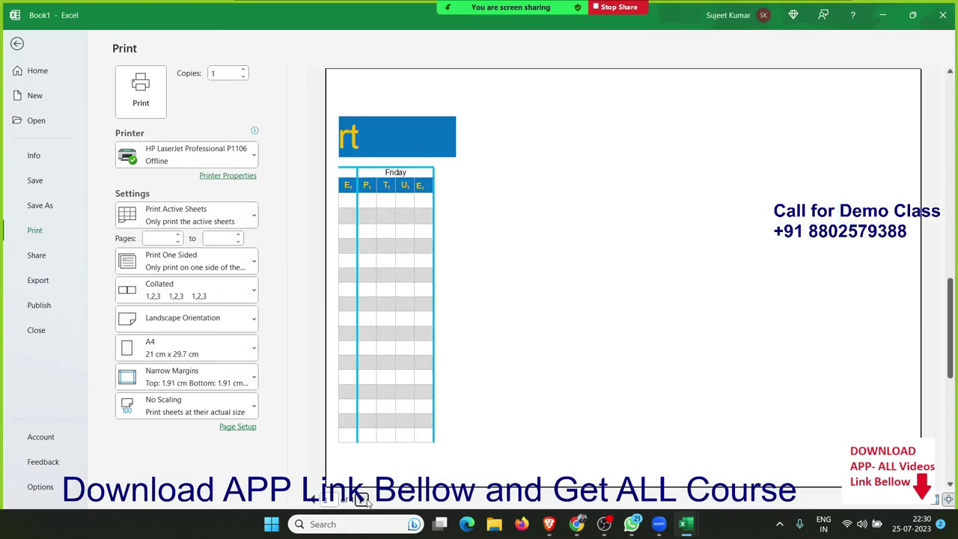
key("Escape")
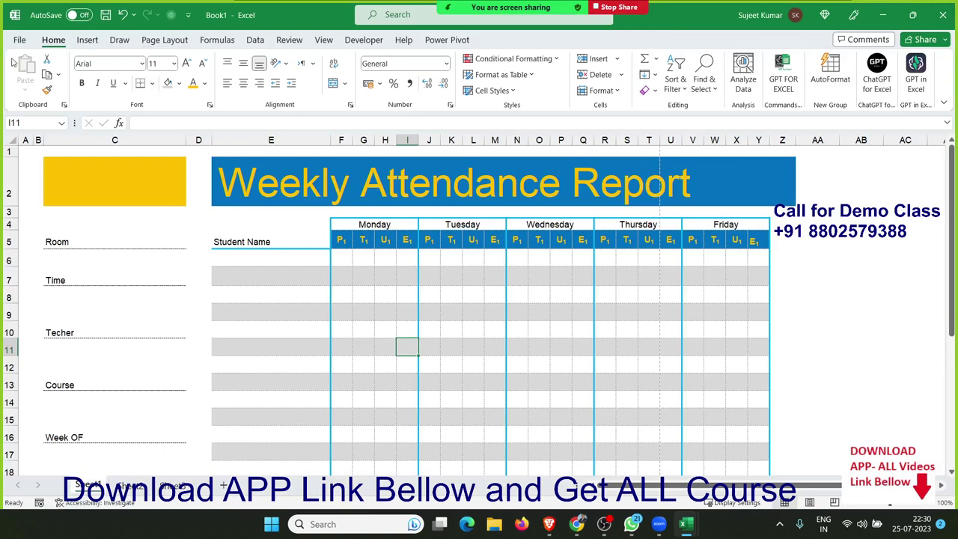
Set print scaling to Fit Sheet on One Page and return to the worksheet.
key("ctrl+p")
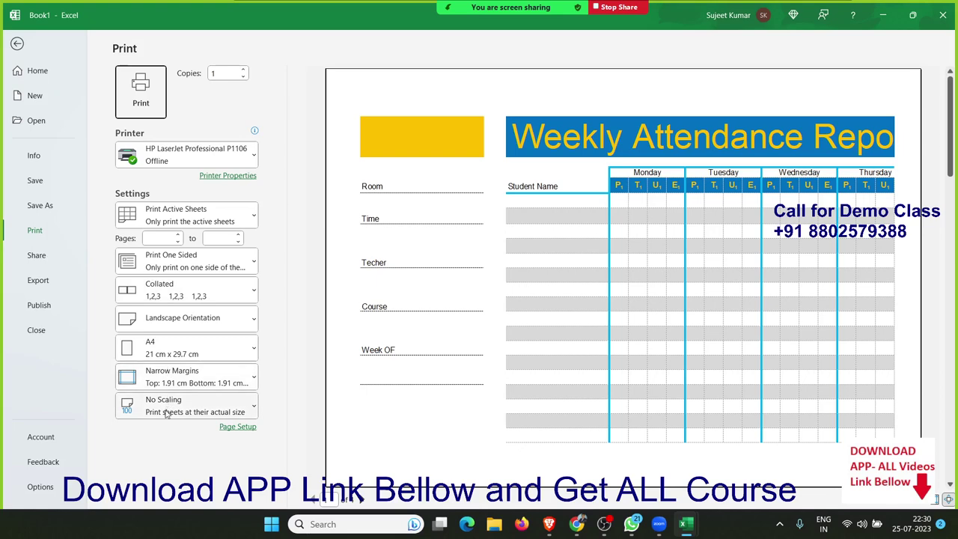
left_click(166, 413)
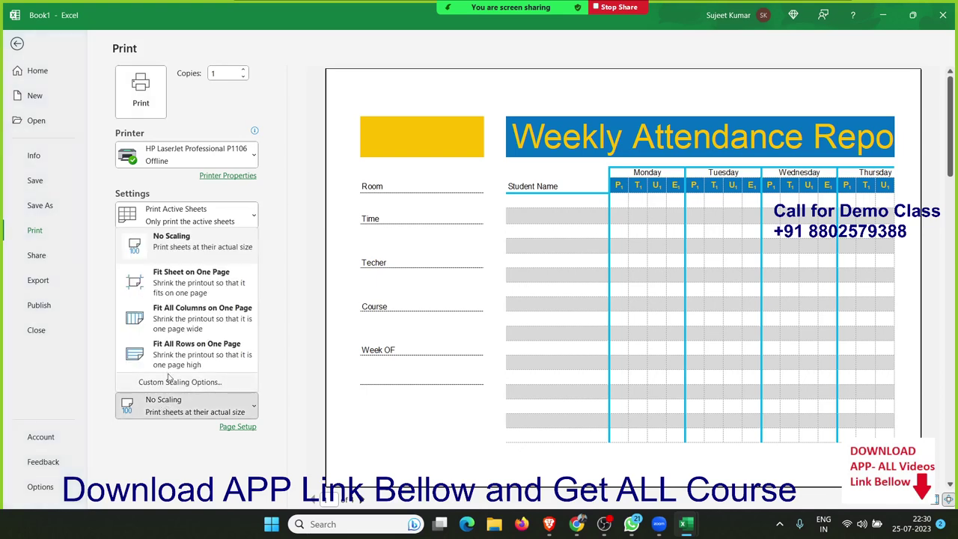
left_click(200, 298)
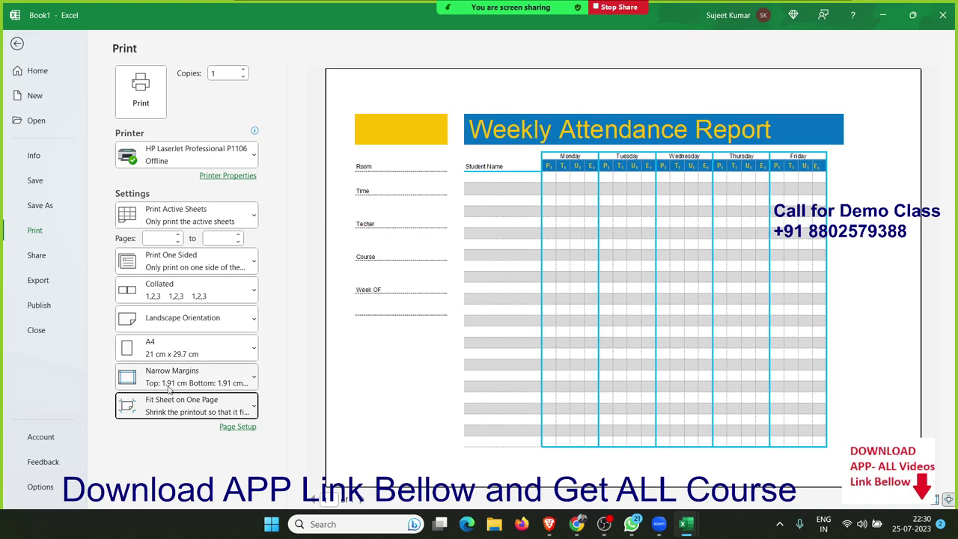
left_click(174, 408)
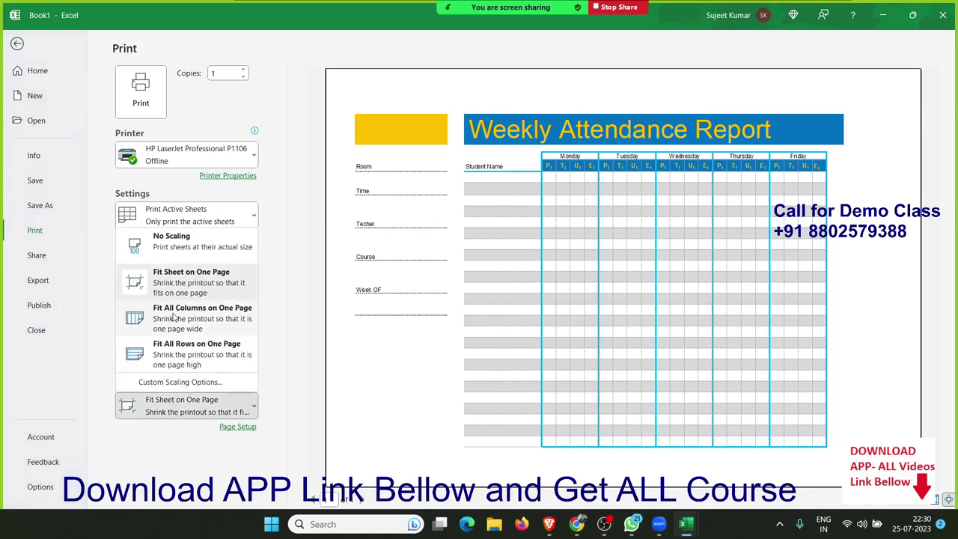
left_click(251, 414)
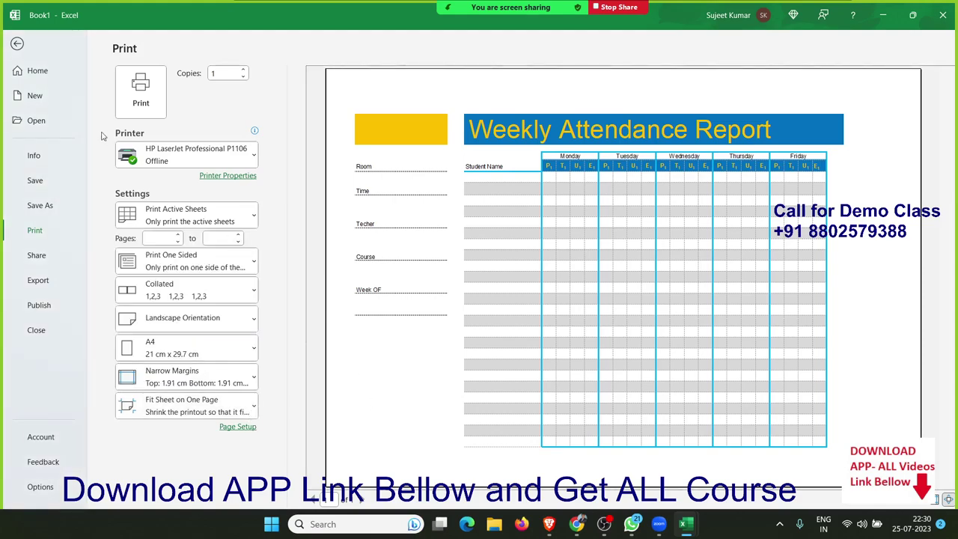
left_click(17, 45)
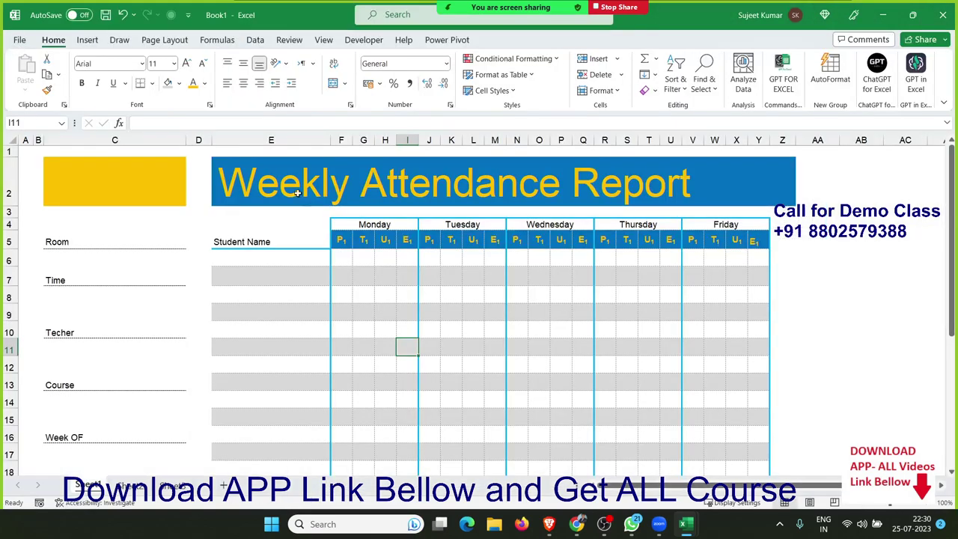
left_click(327, 241)
scroll(328, 246, "down", 2)
scroll(327, 247, "down", 1)
scroll(327, 246, "down", 4)
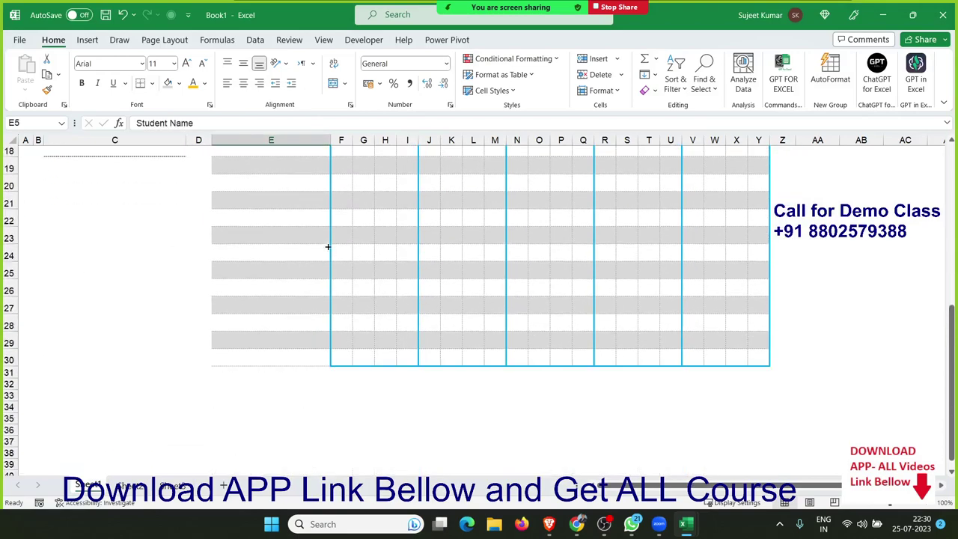
scroll(327, 246, "up", 3)
scroll(327, 246, "up", 3)
scroll(327, 246, "down", 3)
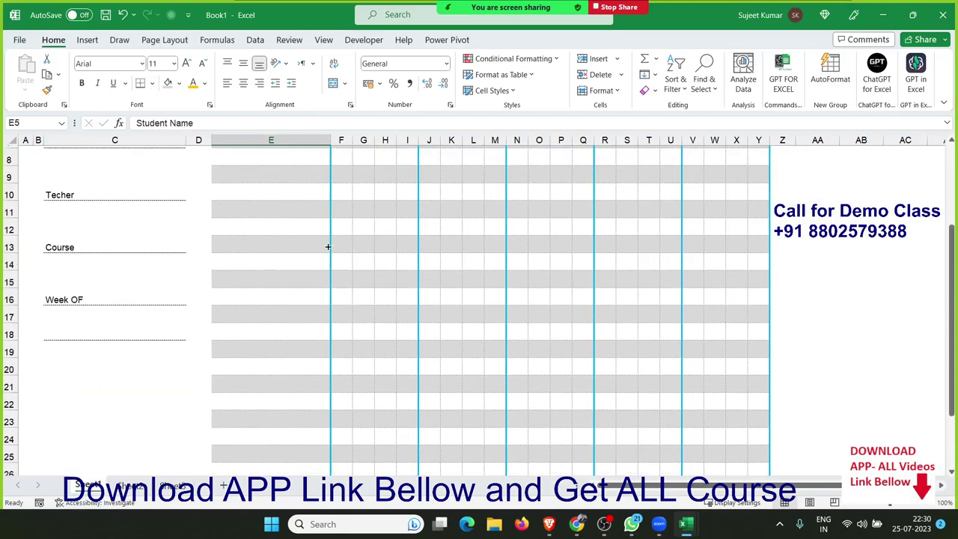
scroll(327, 247, "down", 2)
scroll(327, 247, "up", 3)
scroll(327, 246, "up", 2)
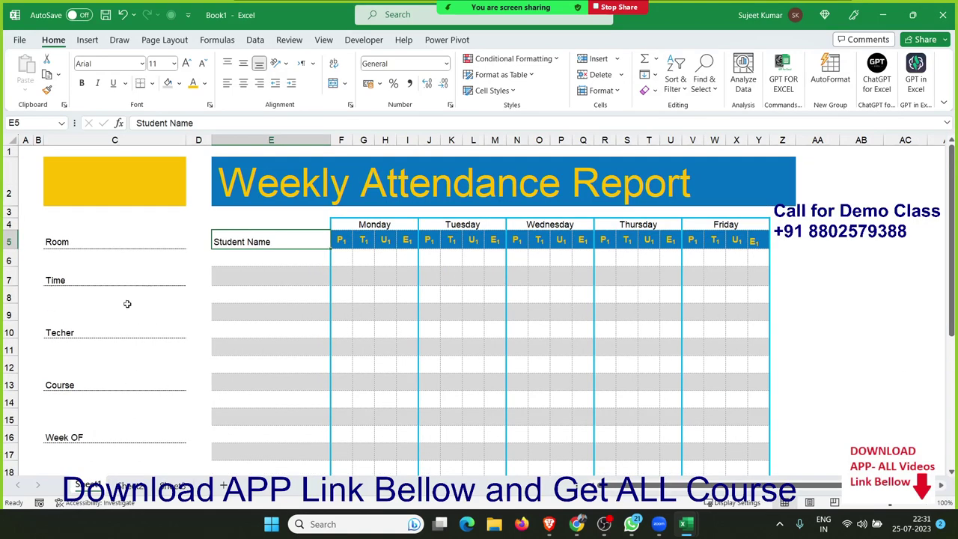
left_click(233, 295)
scroll(248, 315, "down", 1)
scroll(254, 314, "down", 1)
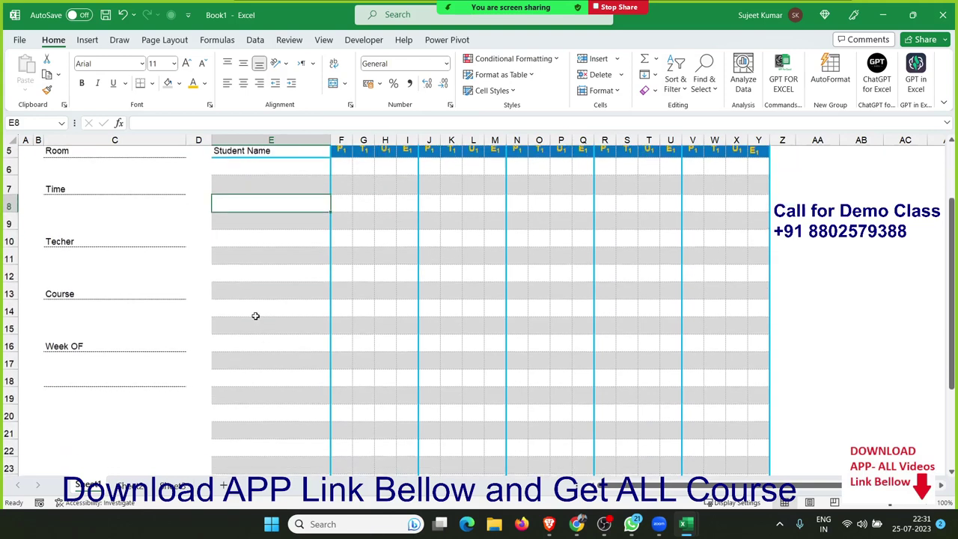
scroll(255, 315, "down", 2)
scroll(256, 314, "down", 2)
scroll(257, 312, "down", 1)
scroll(257, 313, "up", 3)
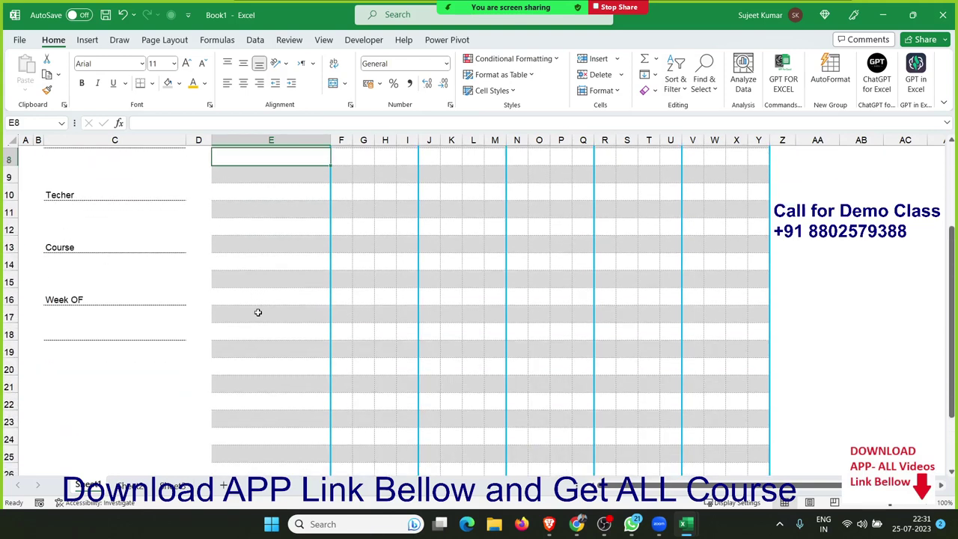
scroll(257, 313, "up", 3)
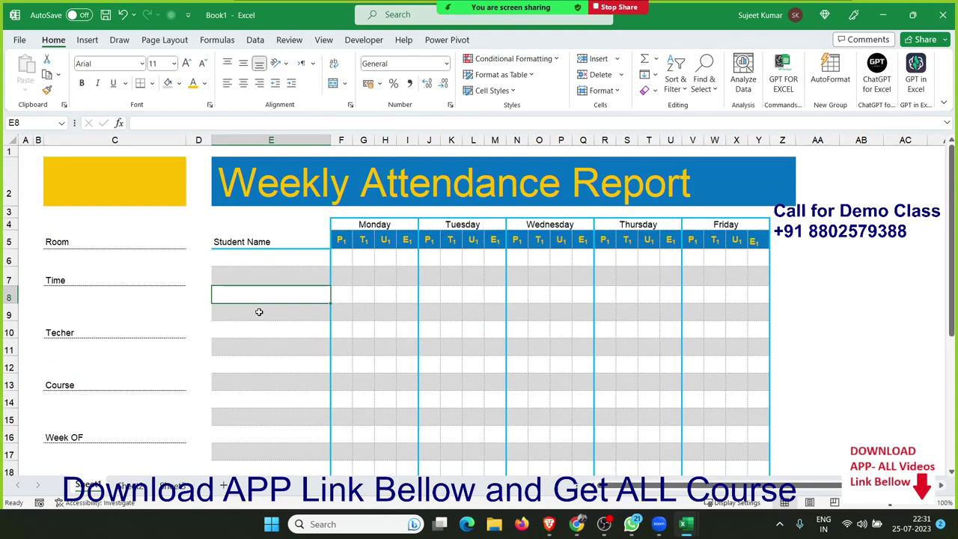
left_click(475, 367)
left_click(577, 402)
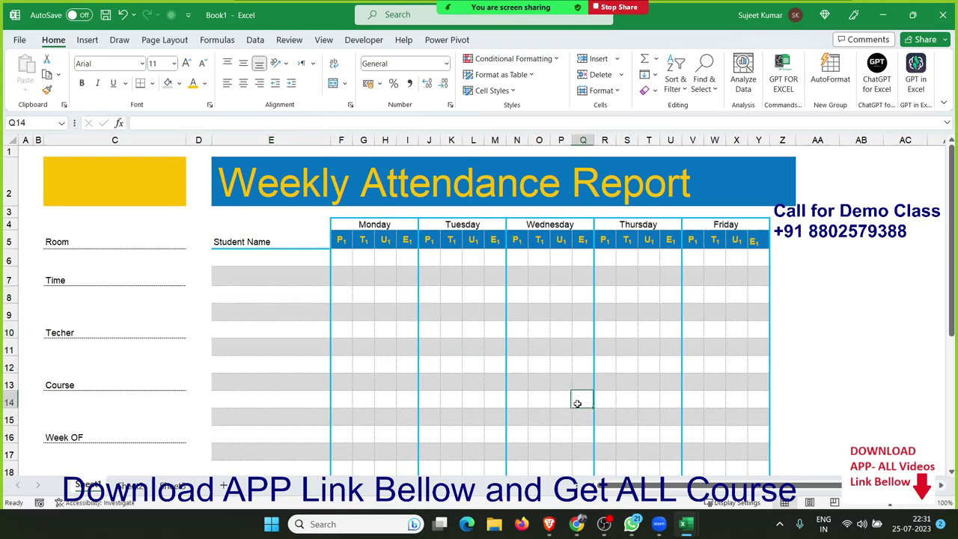
left_click(592, 430)
scroll(593, 431, "down", 1)
scroll(593, 432, "down", 2)
scroll(593, 431, "down", 2)
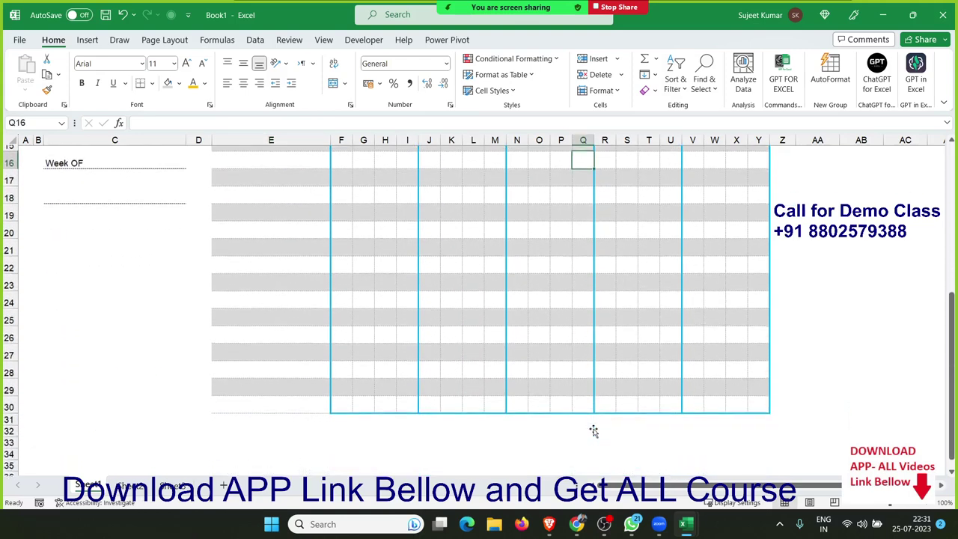
scroll(592, 431, "up", 2)
scroll(595, 423, "up", 3)
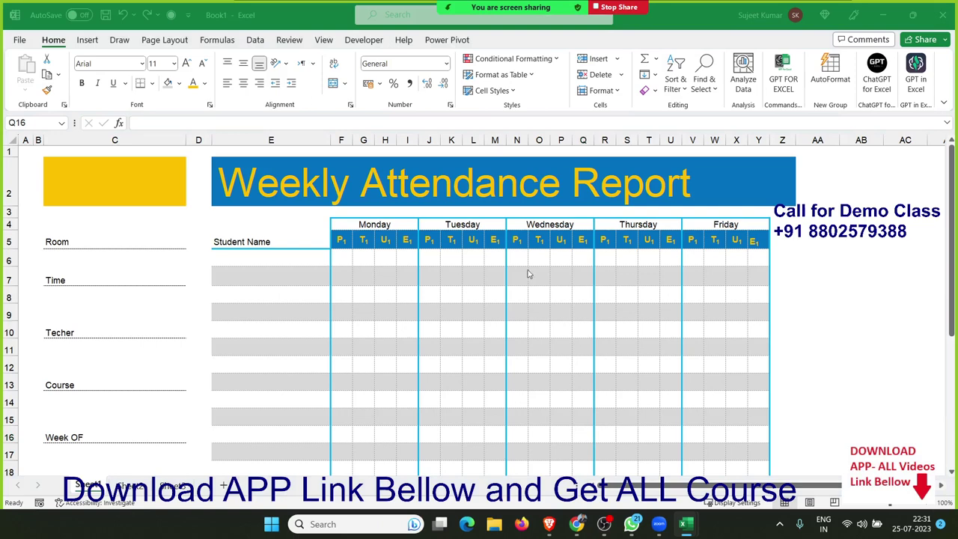
left_click(365, 263)
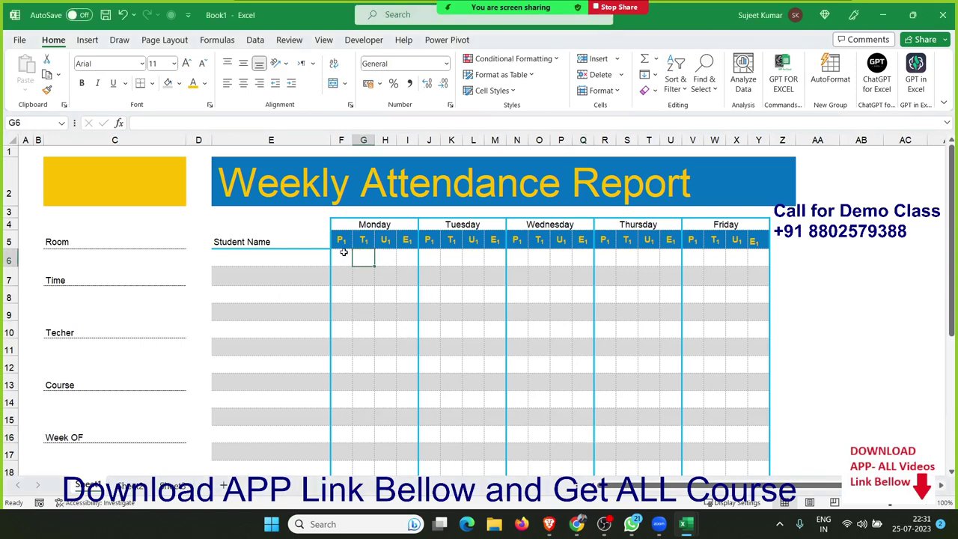
left_click(344, 253)
scroll(434, 258, "down", 2)
scroll(482, 278, "down", 3)
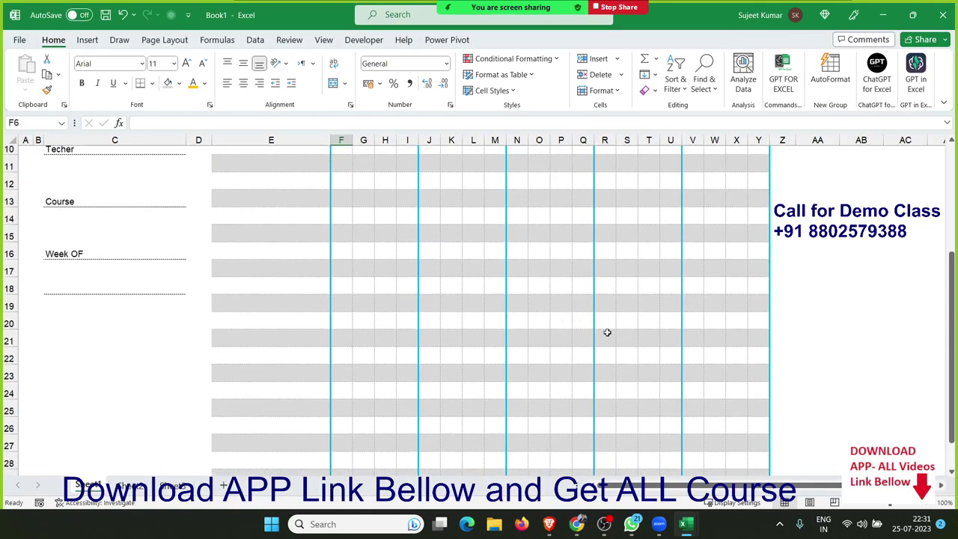
left_click(757, 405, "shift")
Add List data validation with source Y to the attendance grid.
scroll(667, 362, "up", 5)
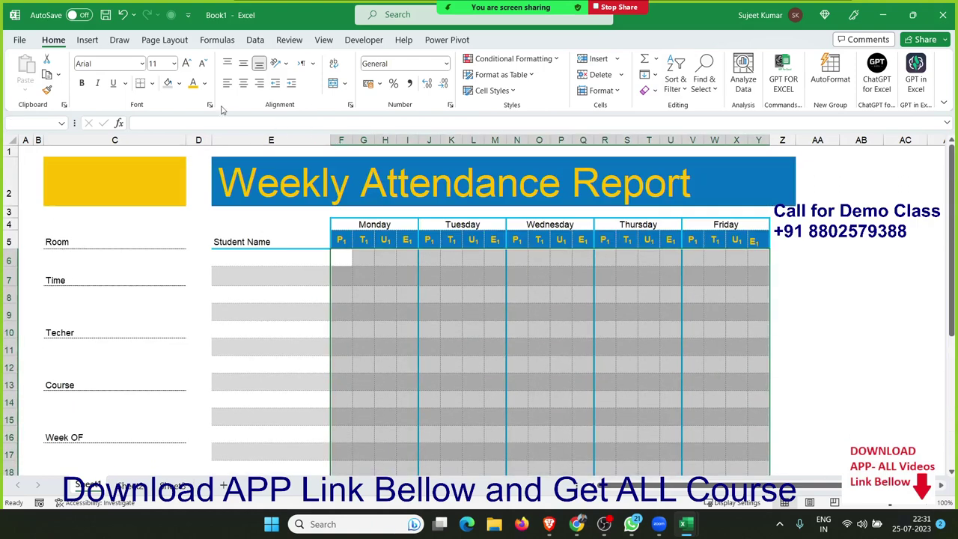
left_click(253, 40)
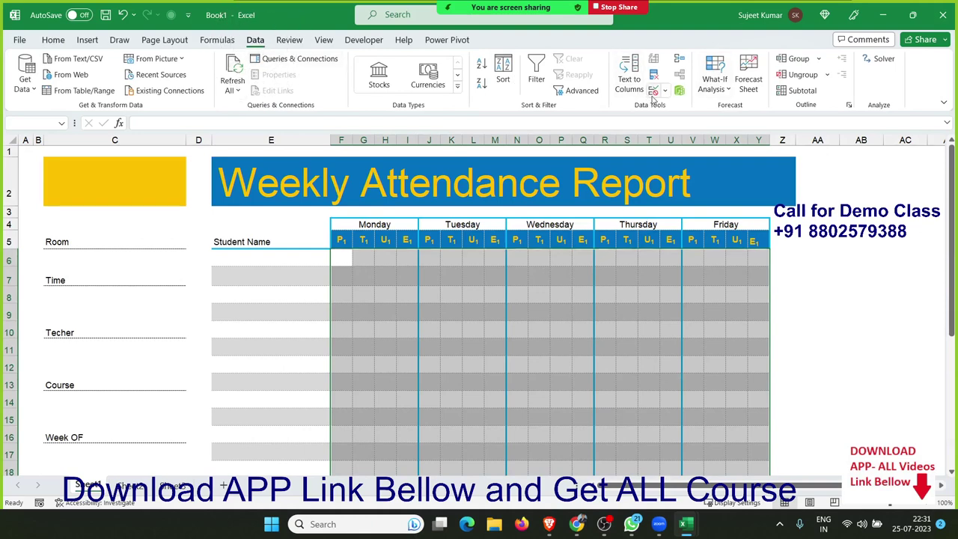
left_click(653, 100)
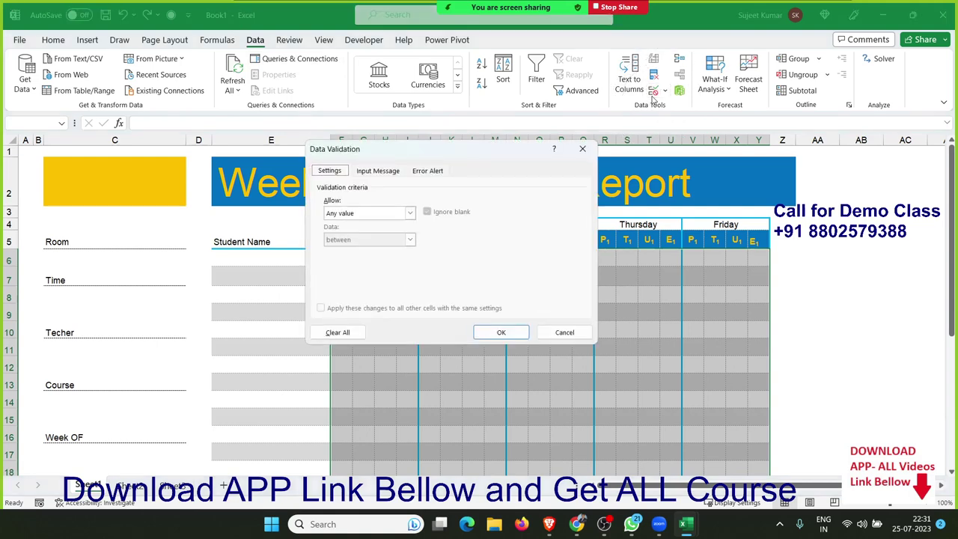
left_click(366, 214)
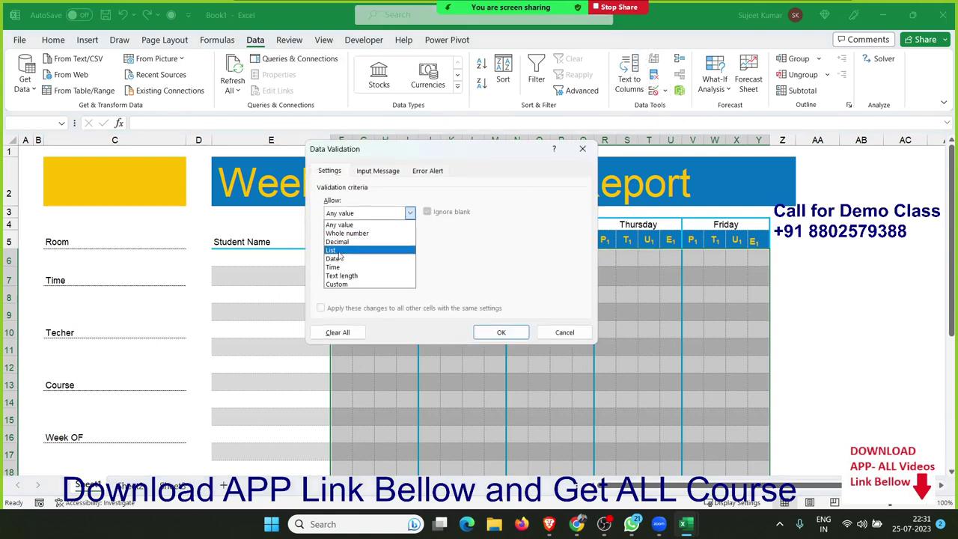
left_click(341, 253)
left_click(338, 265)
type("Y")
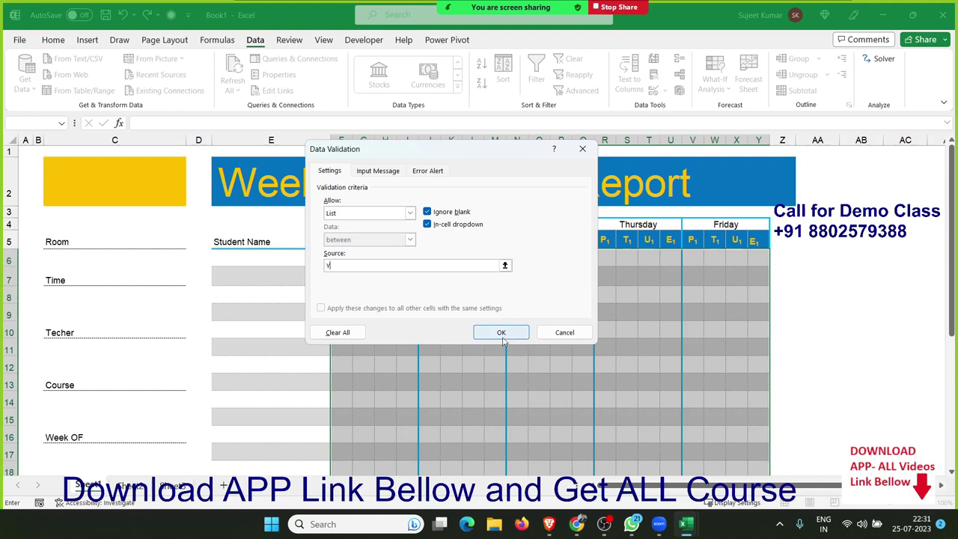
left_click(500, 333)
Pick Y for cell G8 from its drop-down list.
left_click(369, 295)
left_click(380, 298)
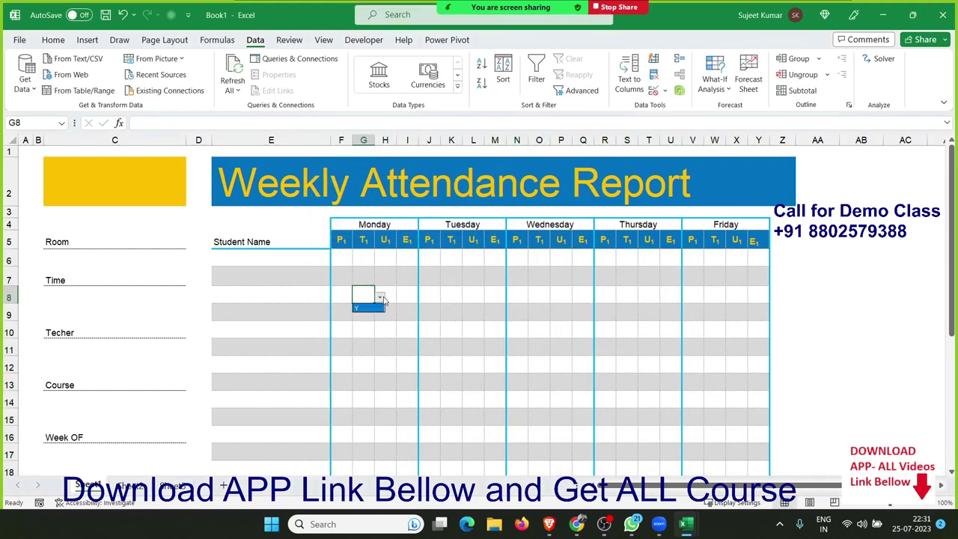
left_click(377, 307)
left_click(386, 313)
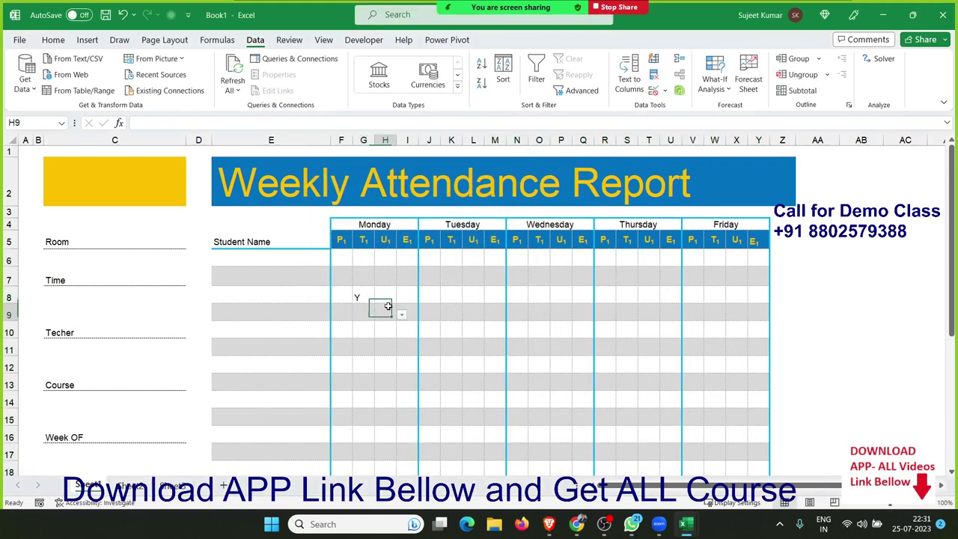
Pick Y from cell J9's drop-down under Tuesday.
left_click(438, 318)
left_click(446, 315)
left_click(441, 326)
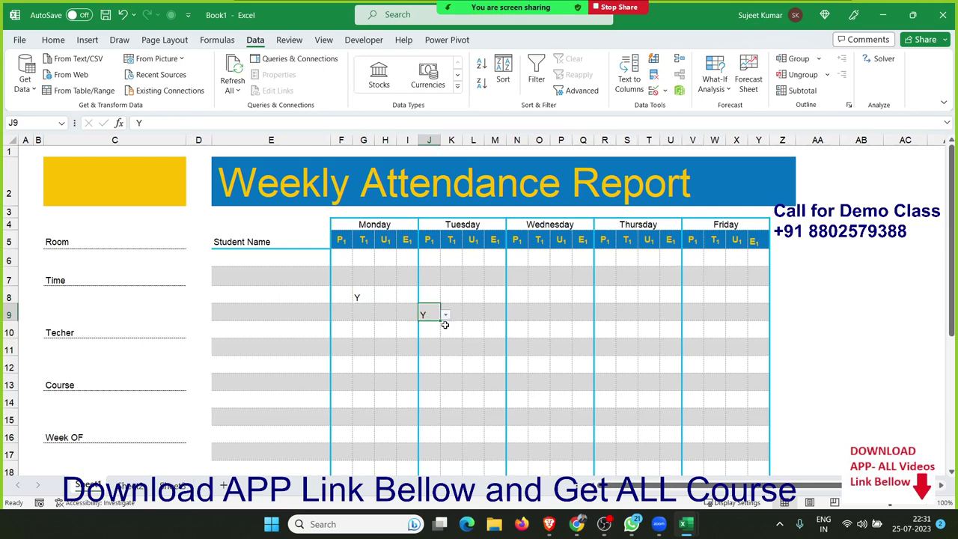
left_click(353, 329)
Reselect the whole attendance grid F6:Y30.
left_click(345, 259)
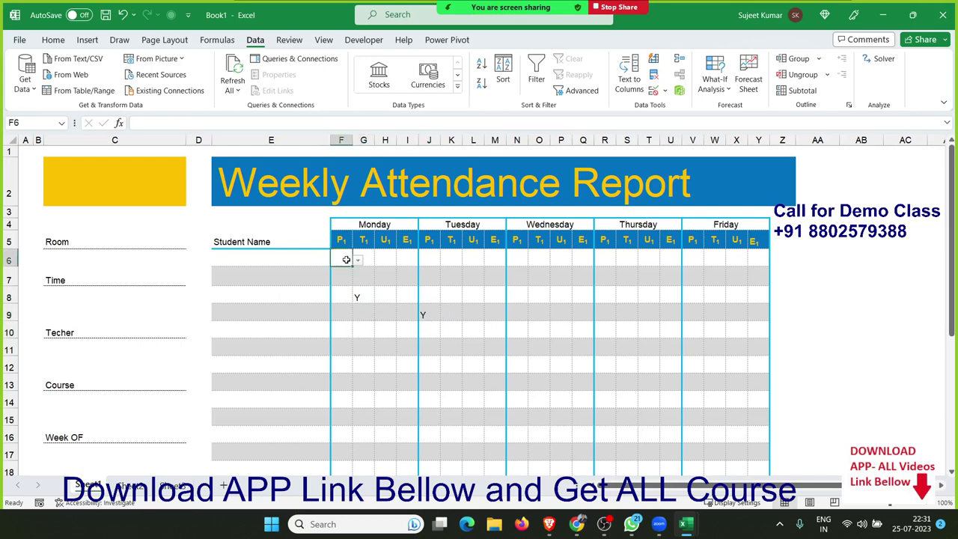
scroll(349, 283, "down", 3)
scroll(348, 283, "down", 2)
scroll(591, 387, "down", 1)
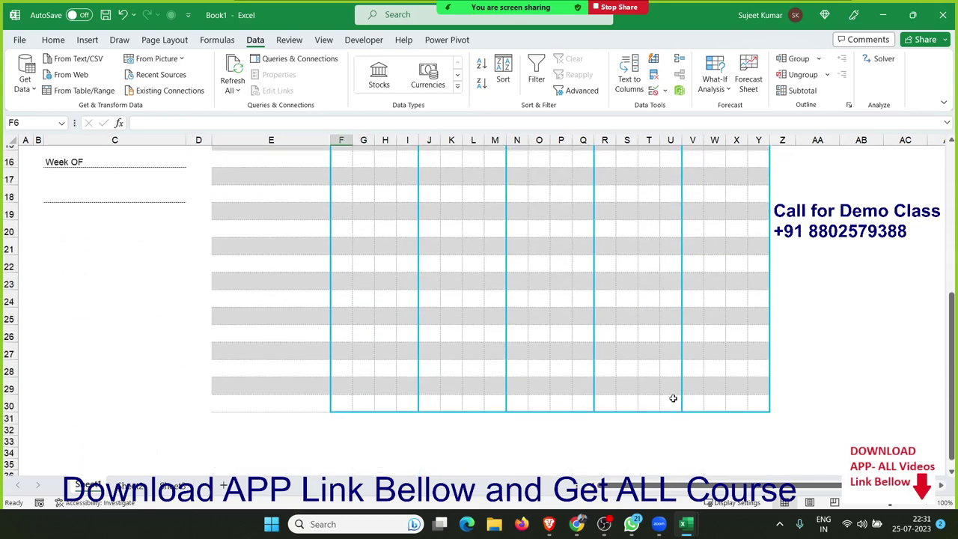
left_click(751, 404, "shift")
scroll(588, 398, "up", 4)
scroll(561, 316, "up", 1)
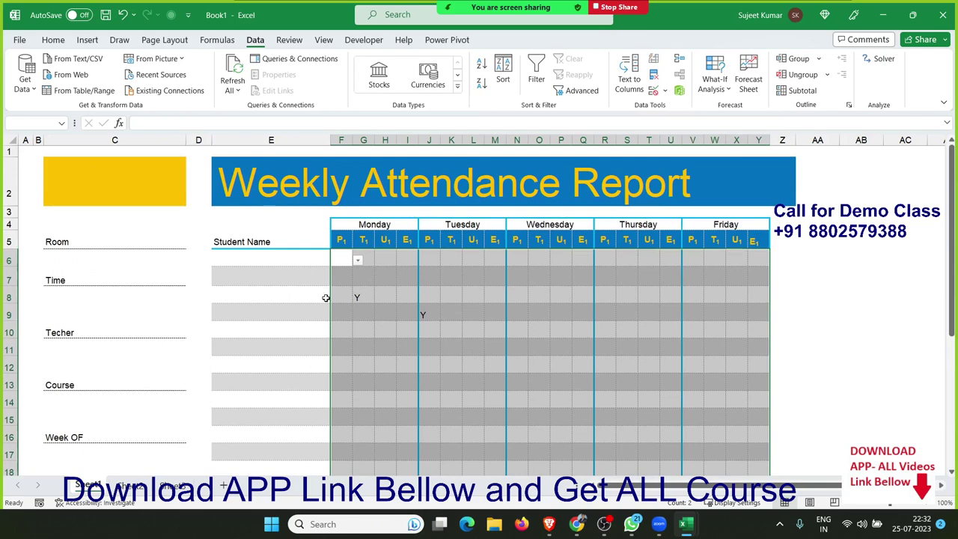
Check cell G7's drop-down choices, then select the grid F6:Y30 again.
left_click(370, 283)
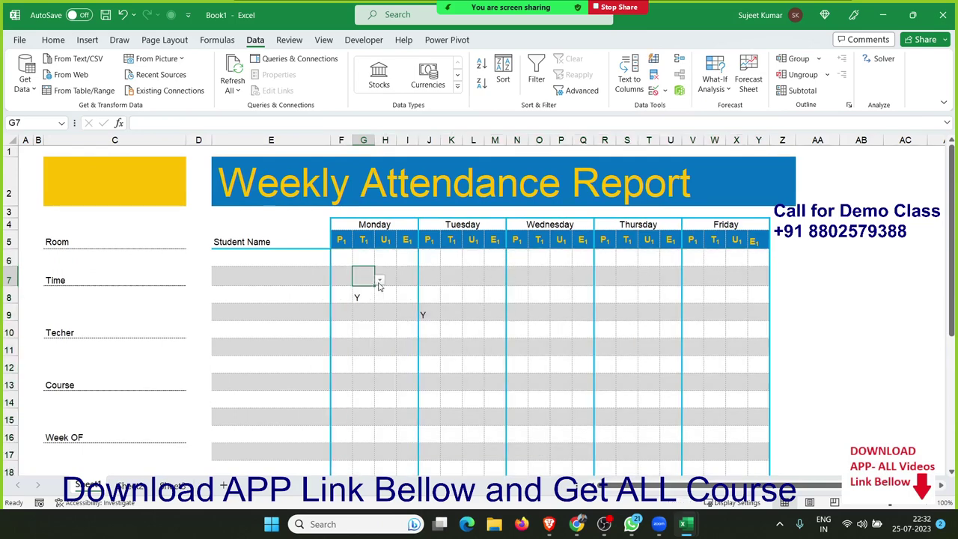
left_click(379, 282)
left_click(356, 279)
left_click(346, 261)
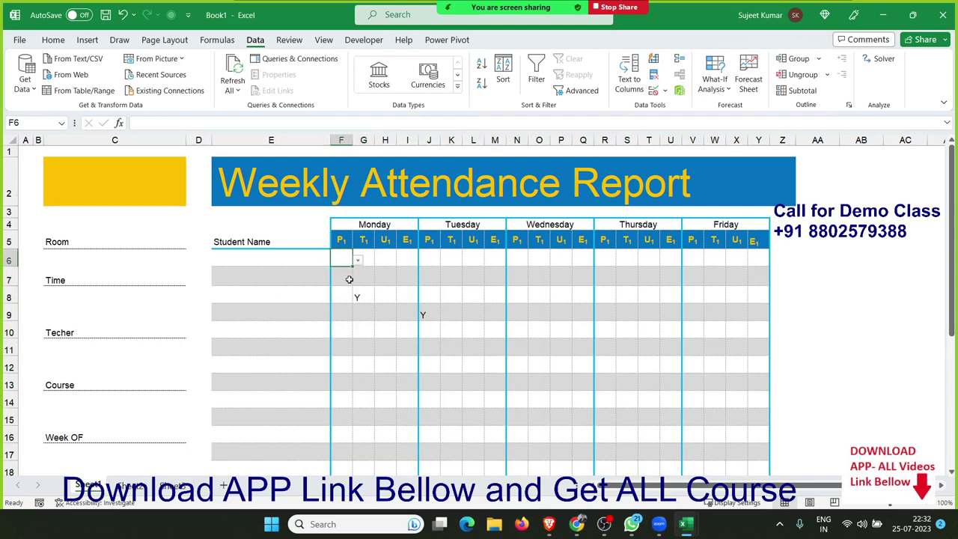
scroll(348, 279, "down", 1)
scroll(612, 438, "down", 3)
scroll(699, 449, "down", 2)
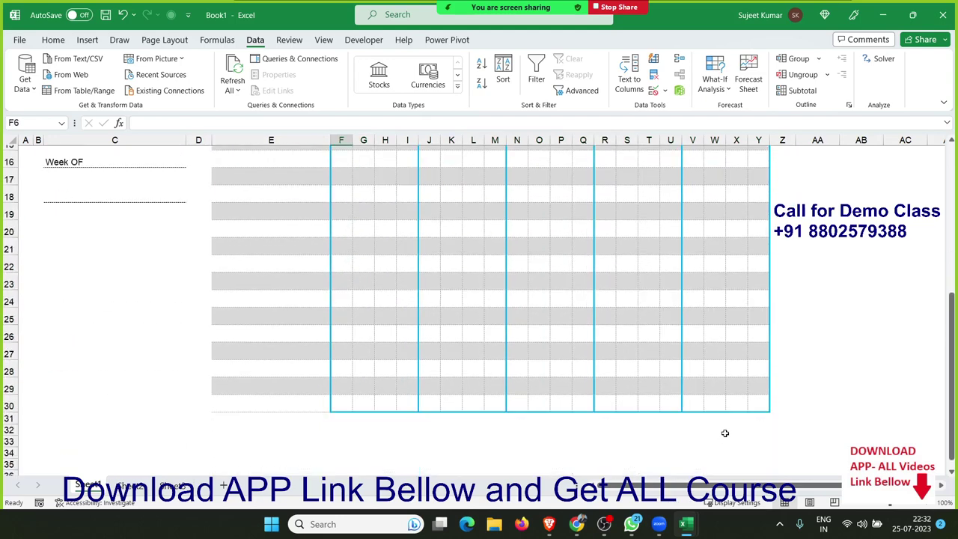
left_click(766, 403, "shift")
scroll(657, 439, "up", 5)
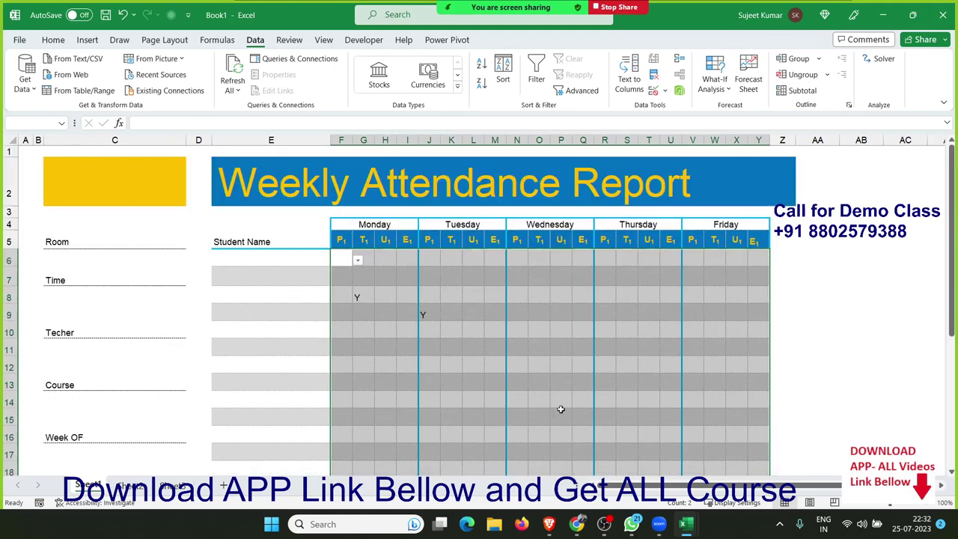
Edit the grid's List validation source to 'Y,N' and apply it.
key("ctrl+q")
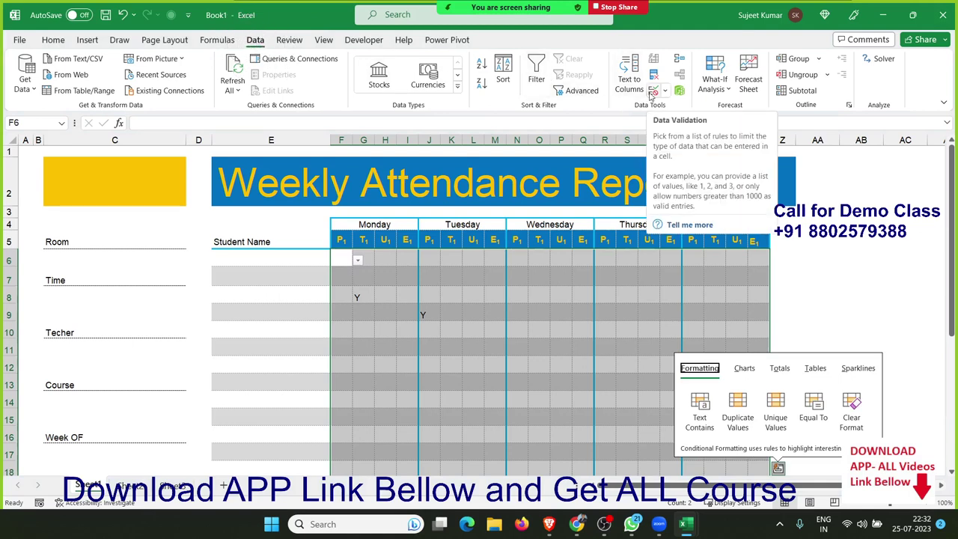
left_click(650, 95)
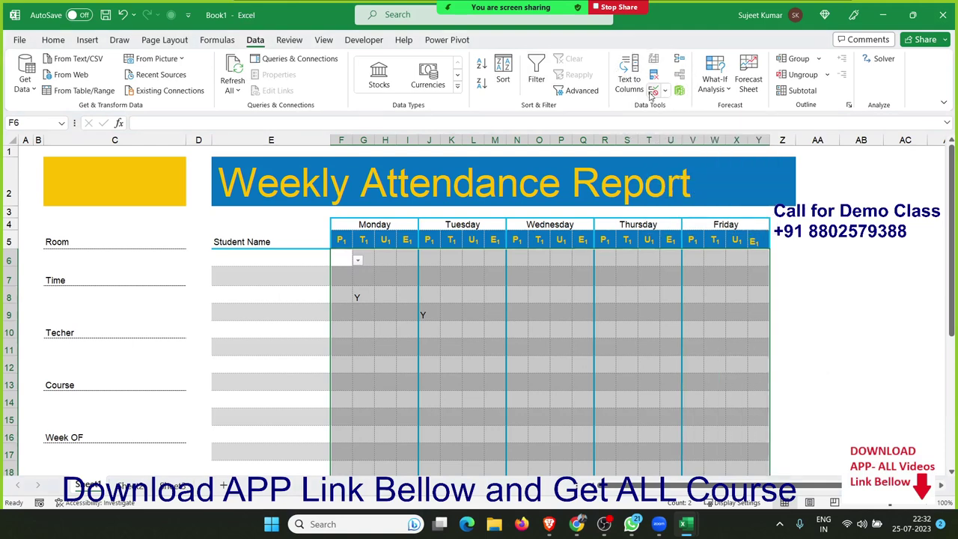
left_click(651, 93)
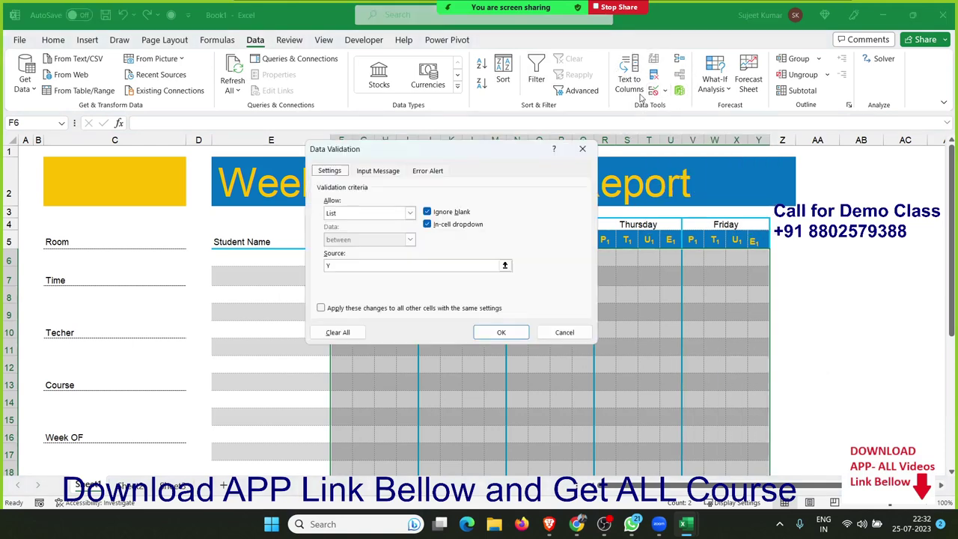
left_click(349, 216)
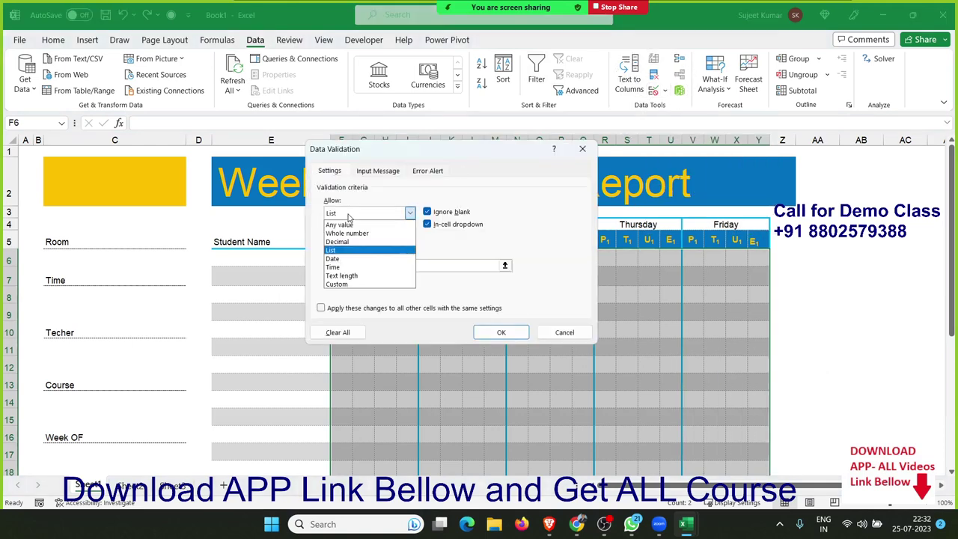
left_click(336, 251)
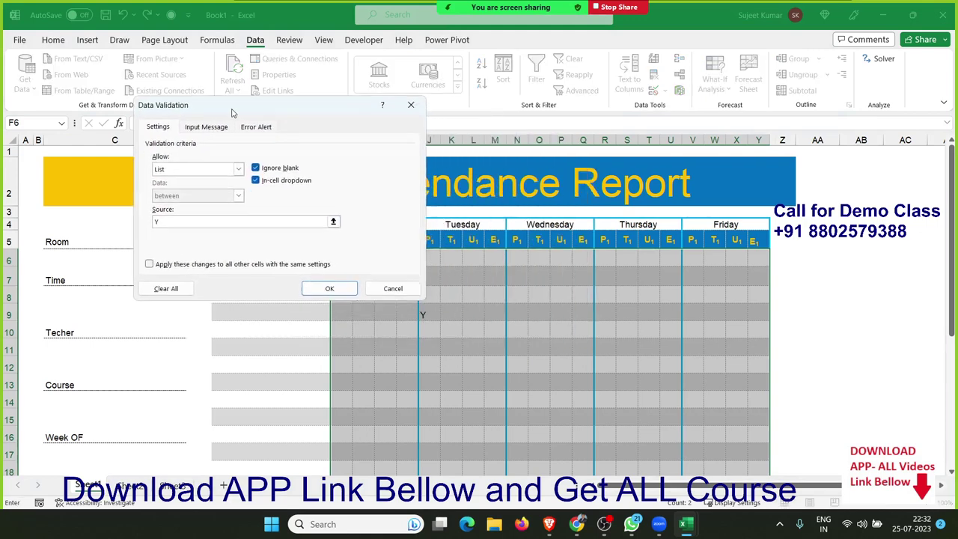
left_click_drag(405, 156, 178, 101)
type(",N")
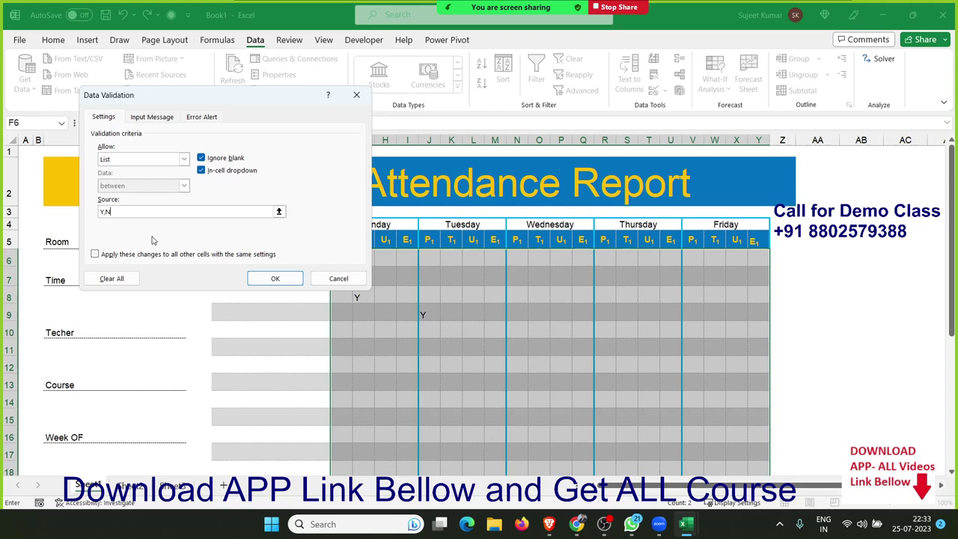
left_click(274, 279)
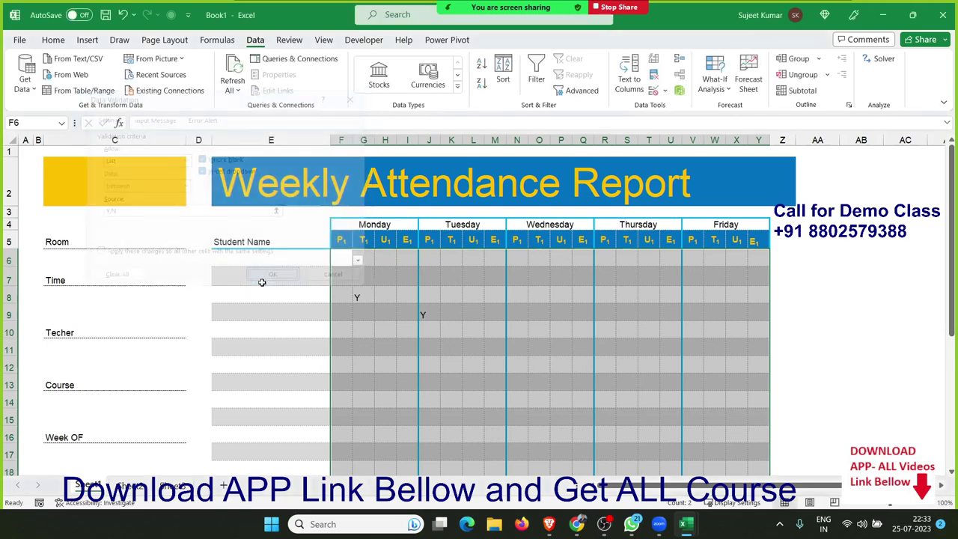
Check the Y/N drop-down choices in cells G8, M9 and P9.
left_click(367, 291)
left_click(379, 298)
left_click(378, 300)
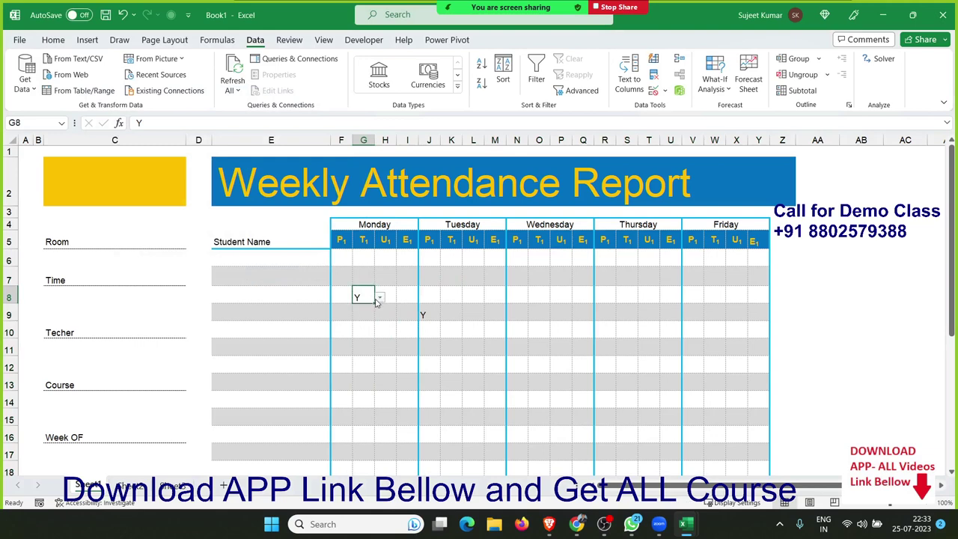
left_click(488, 312)
left_click(512, 318)
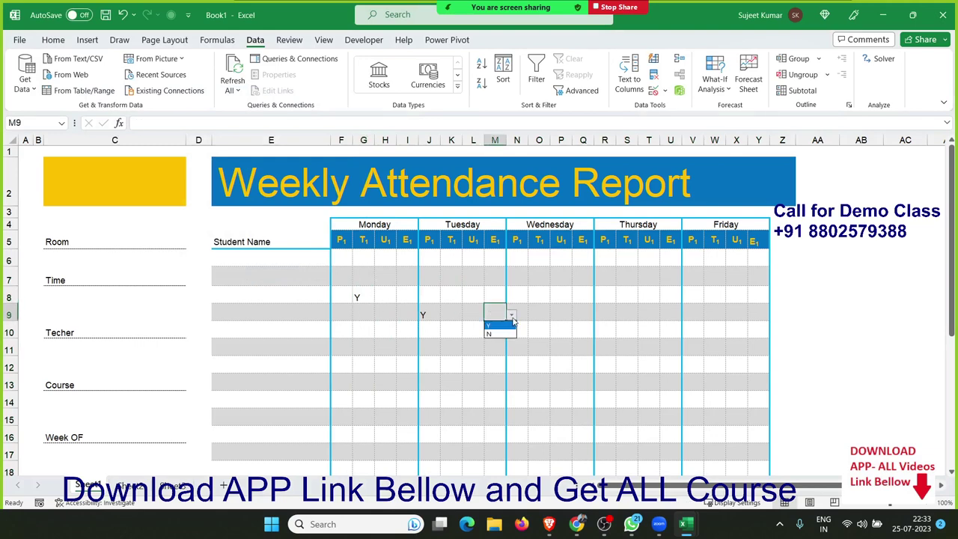
left_click(556, 317)
left_click(560, 313)
left_click(577, 319)
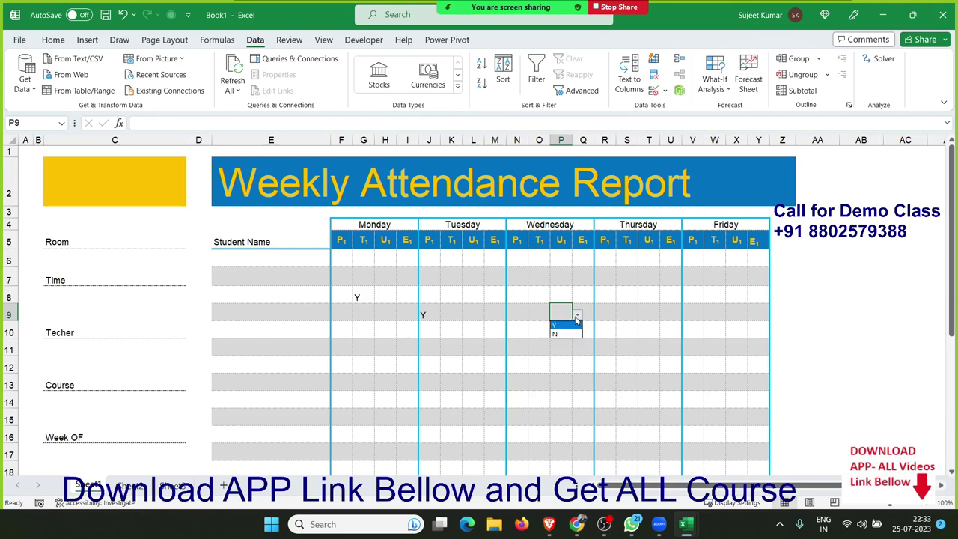
left_click(566, 316)
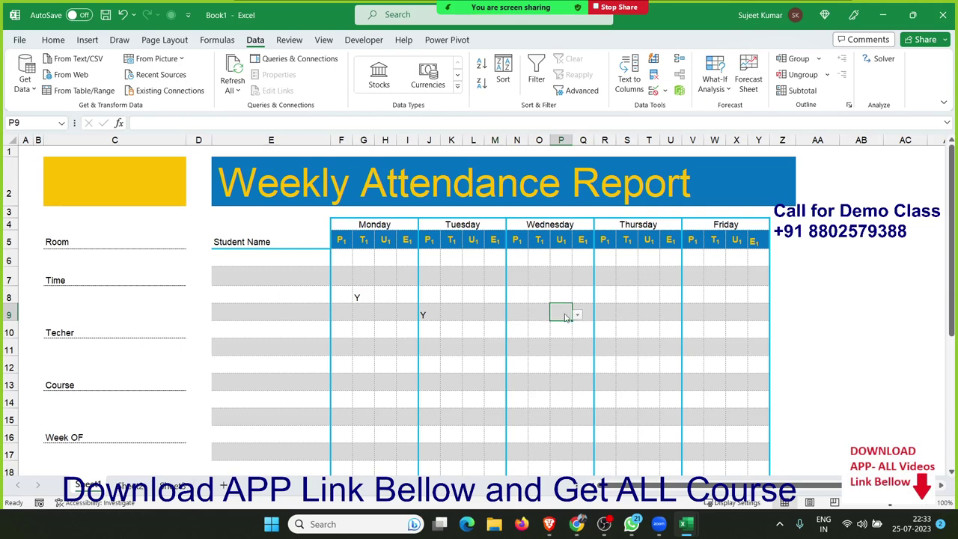
Enter P in P9 and dismiss the validation error rejecting it.
type("P")
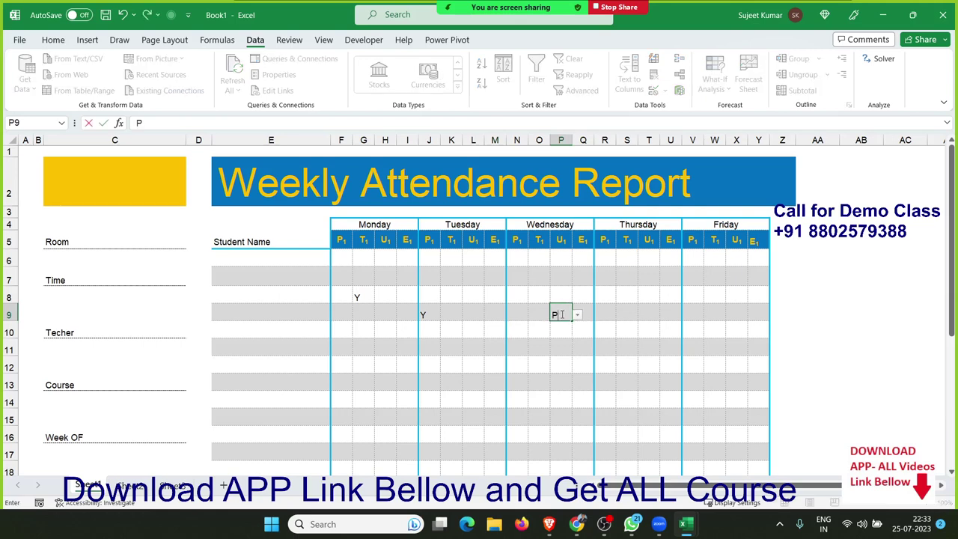
key("Return")
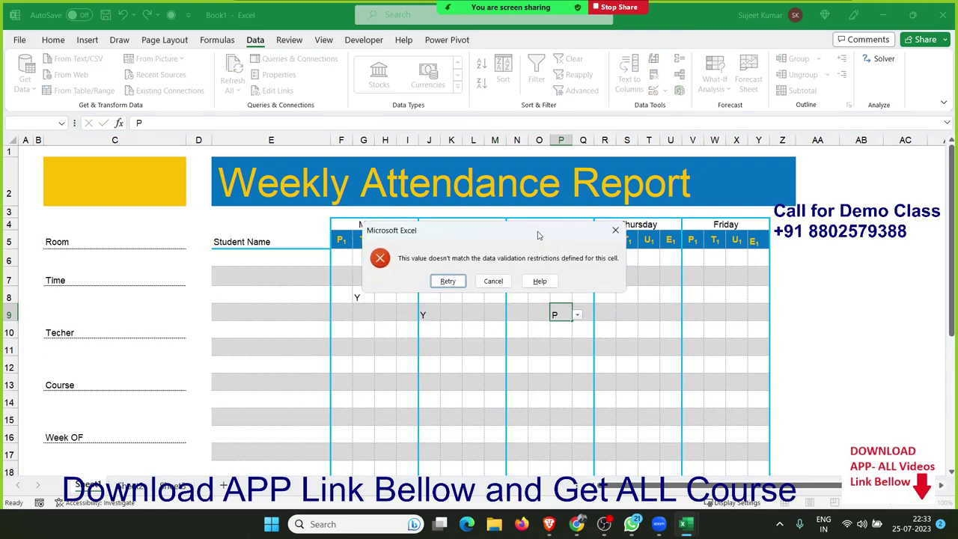
left_click(614, 231)
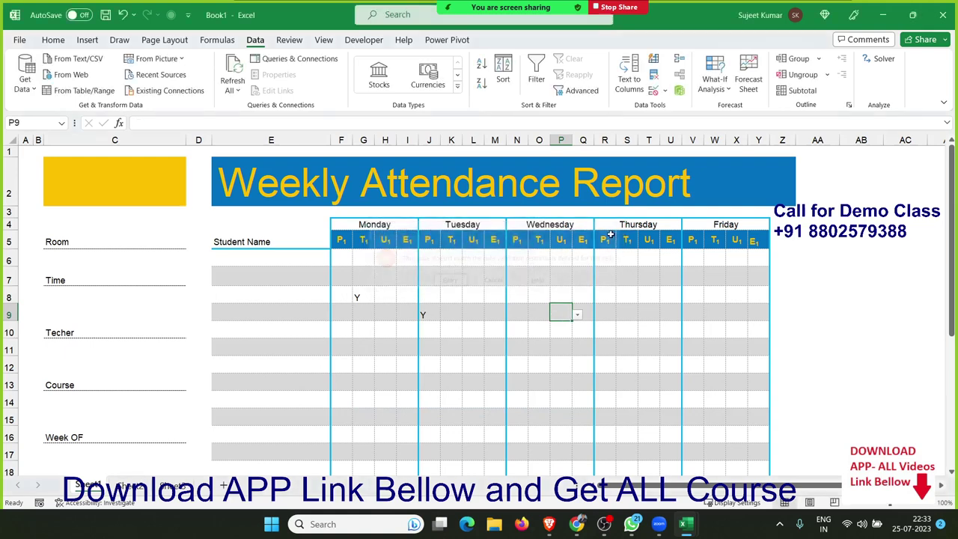
Pick N in P9, Y in O11 and N in K11 from their Y/N drop-downs.
left_click(577, 315)
left_click(565, 335)
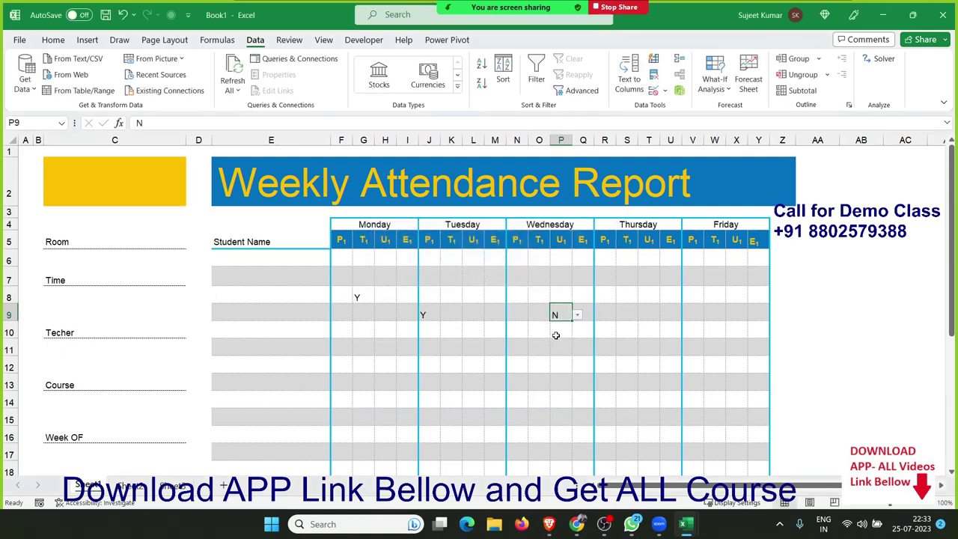
left_click(542, 344)
left_click(556, 349)
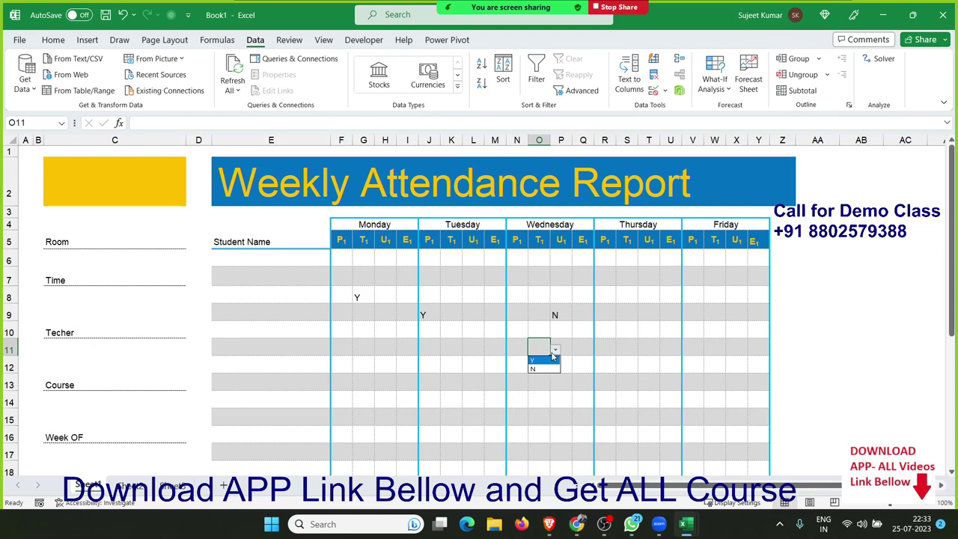
left_click(543, 359)
left_click(462, 345)
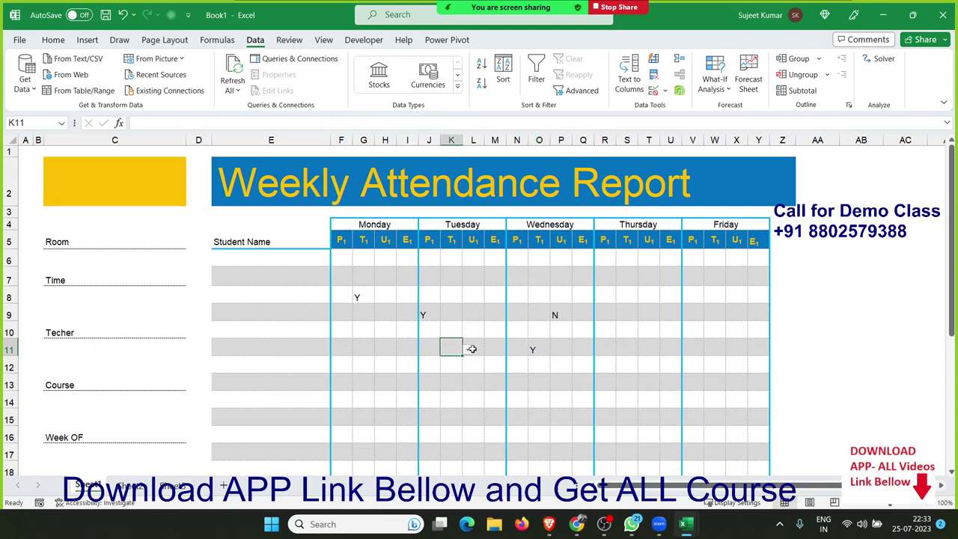
left_click(470, 345)
left_click(458, 345)
left_click(466, 351)
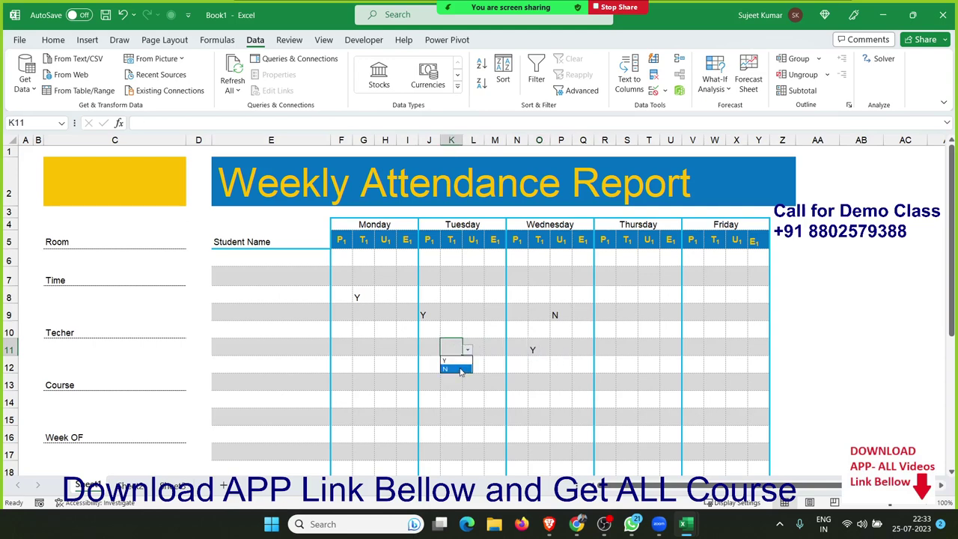
left_click(457, 367)
scroll(459, 367, "down", 1)
scroll(456, 365, "down", 2)
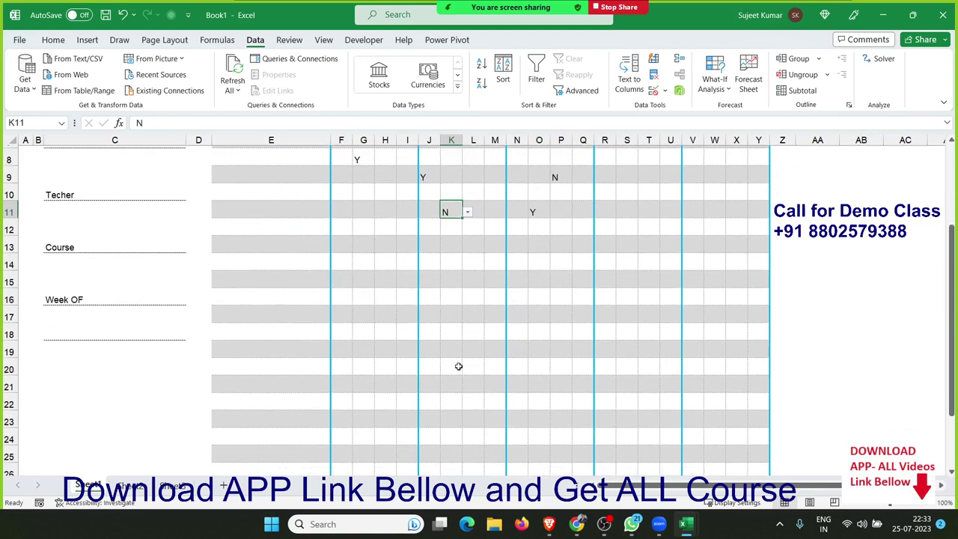
scroll(455, 364, "down", 2)
scroll(453, 363, "down", 1)
scroll(449, 361, "up", 4)
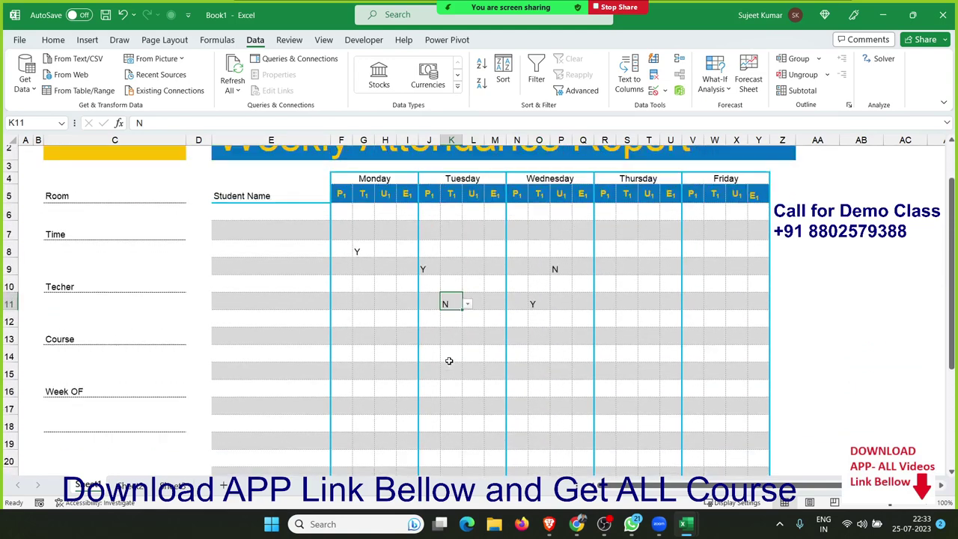
scroll(451, 358, "up", 1)
scroll(454, 349, "down", 1)
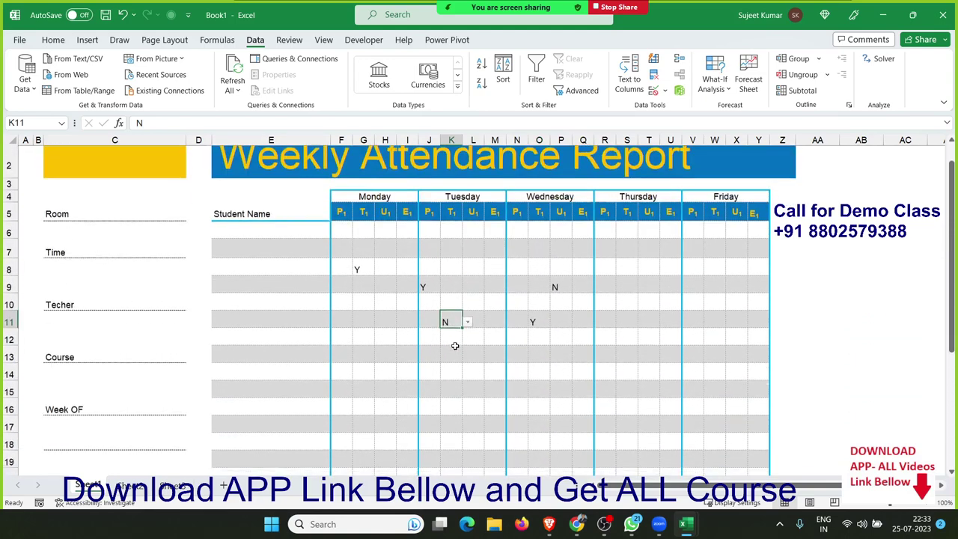
scroll(455, 345, "down", 1)
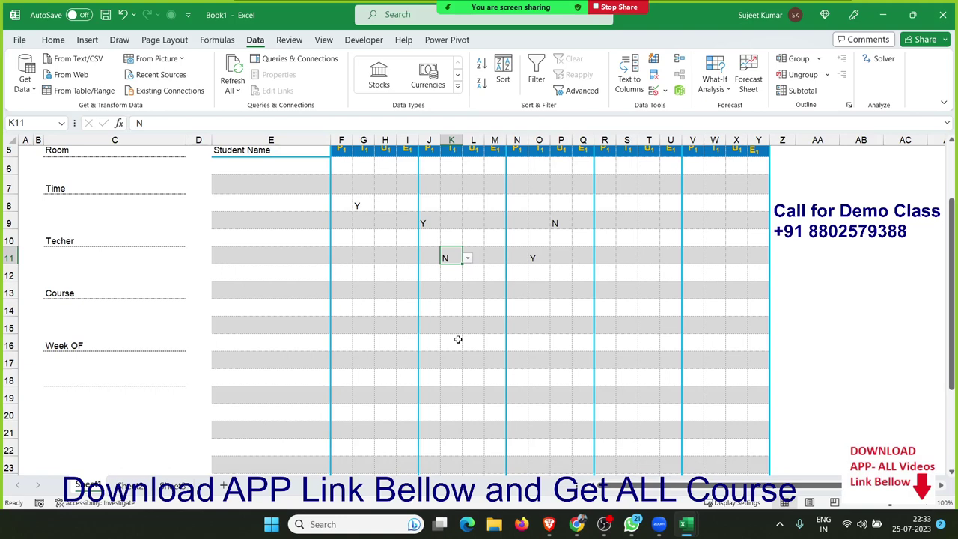
Fill cell P9 with red.
left_click(564, 225)
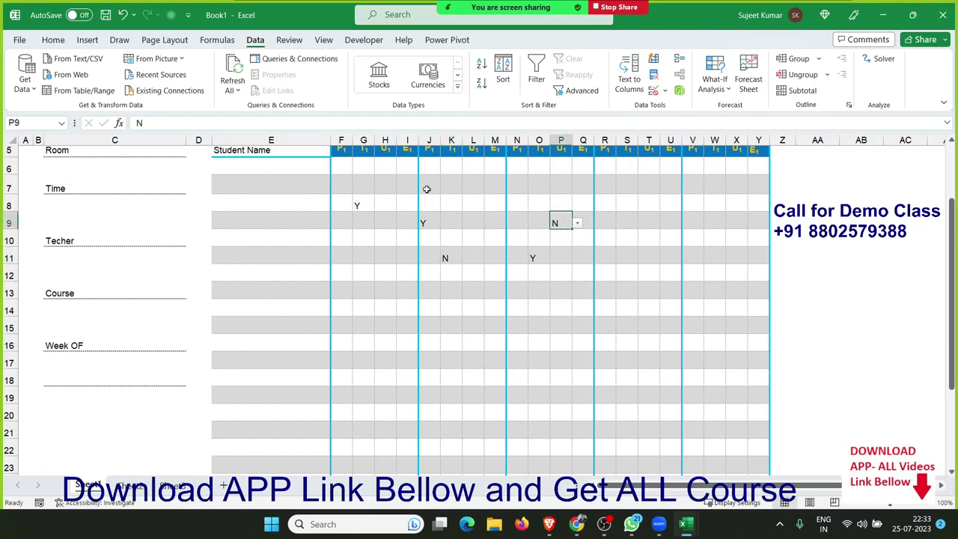
left_click(53, 40)
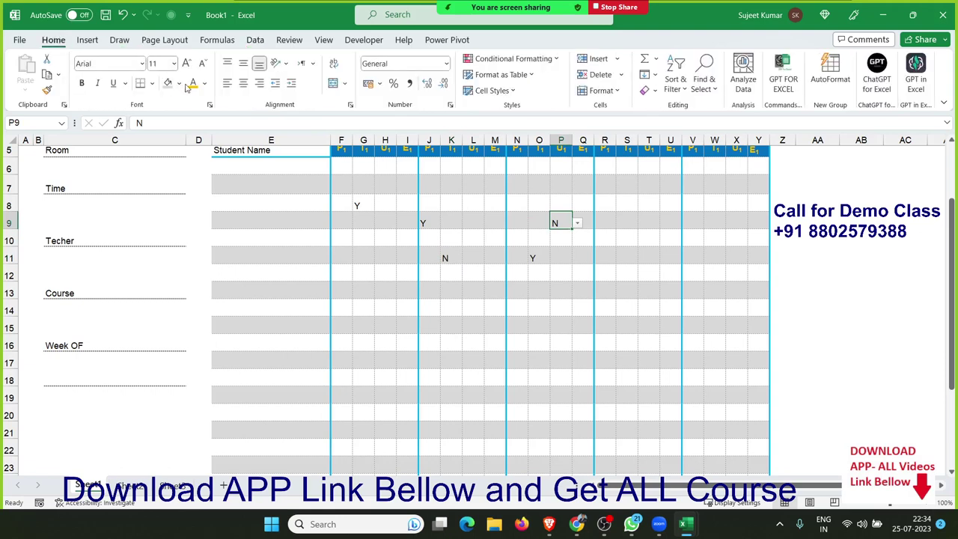
left_click(179, 84)
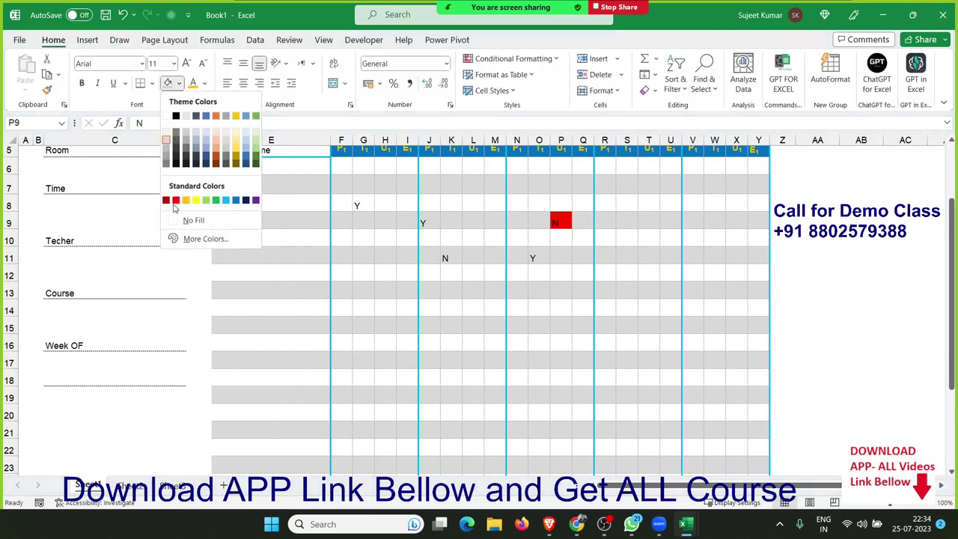
left_click(176, 200)
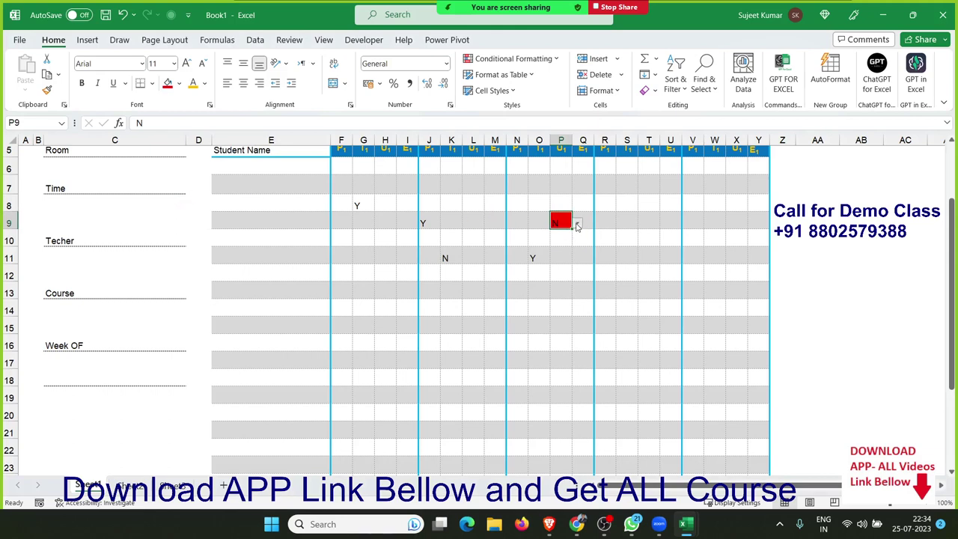
Change P9 to Y and restore its White, Background 1, Darker 25% fill.
left_click(577, 223)
left_click(567, 234)
left_click(179, 83)
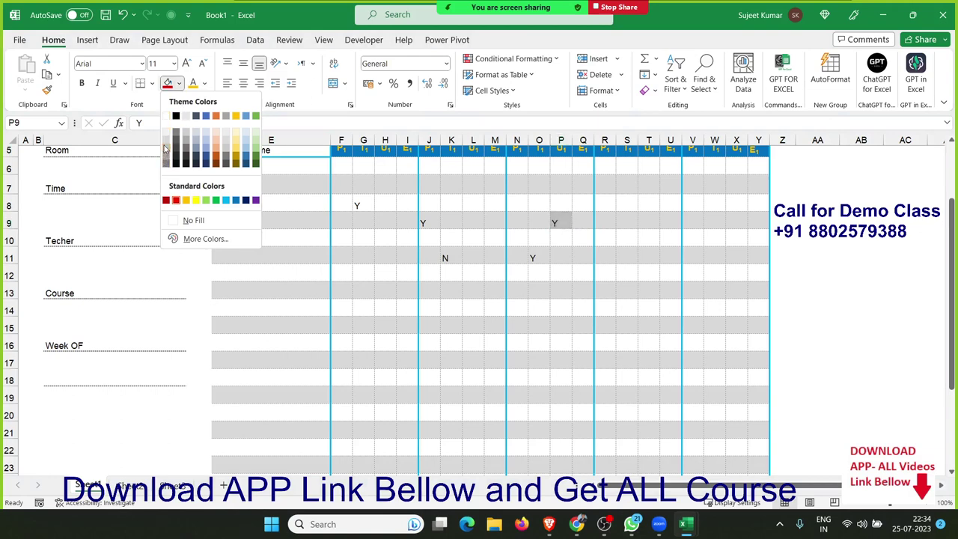
left_click(166, 142)
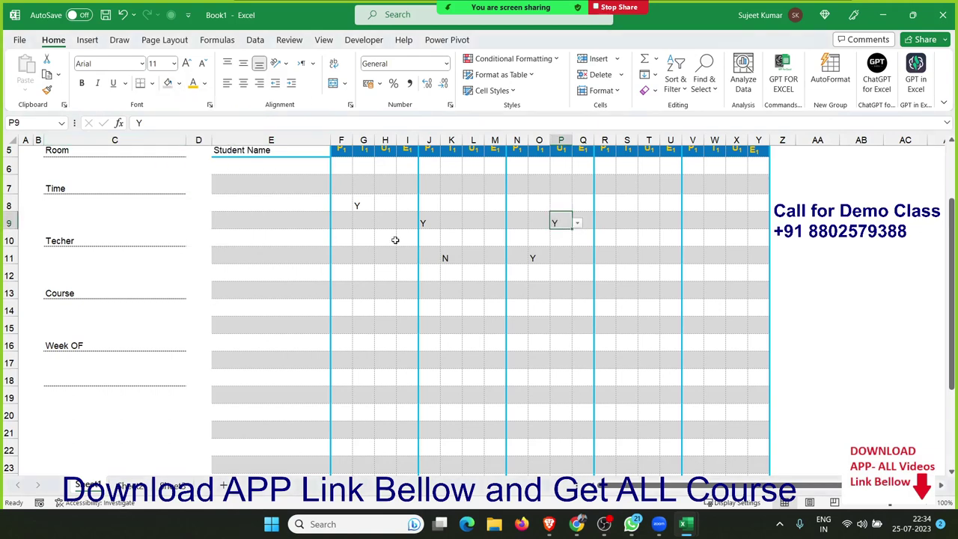
left_click(452, 240)
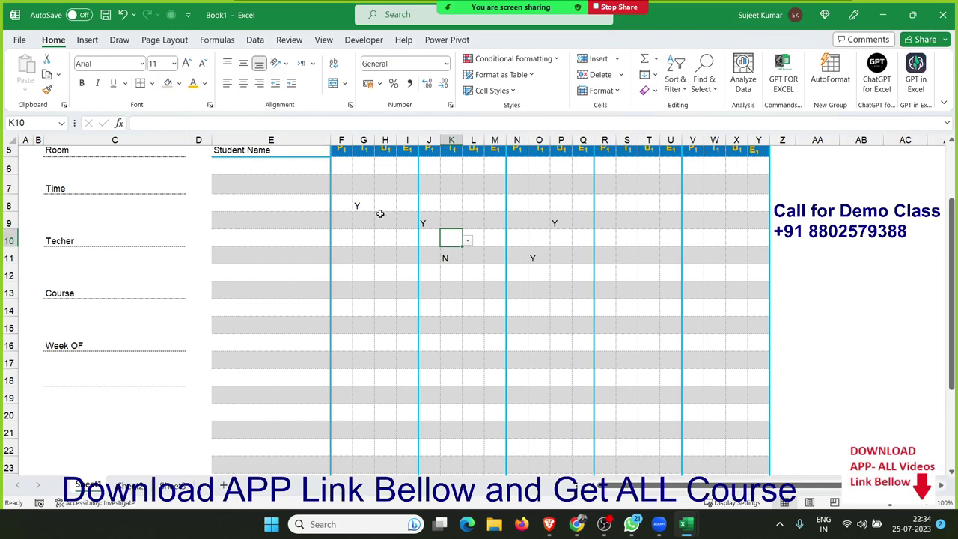
left_click(383, 220)
Select the attendance grid F6:Y30.
scroll(381, 217, "up", 2)
left_click(340, 257)
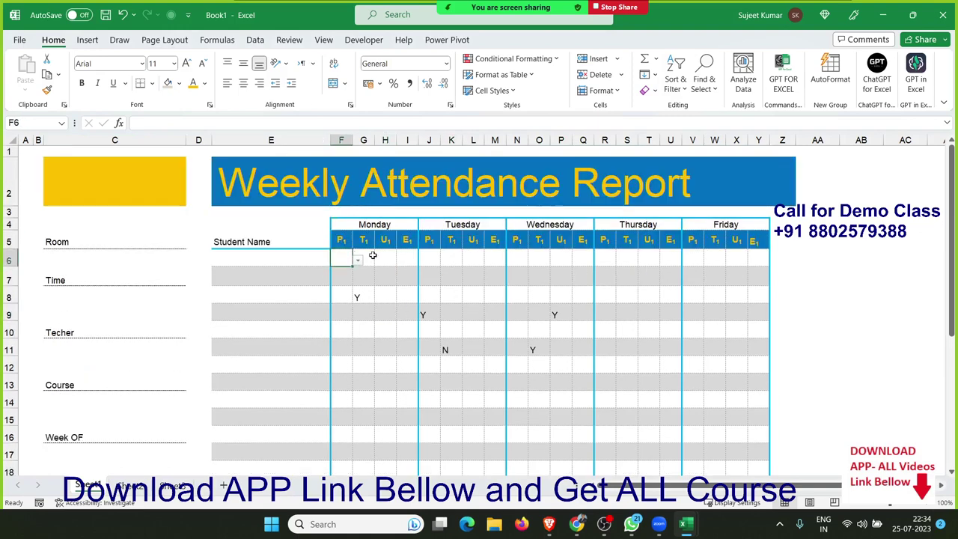
scroll(611, 332, "down", 2)
scroll(612, 332, "down", 3)
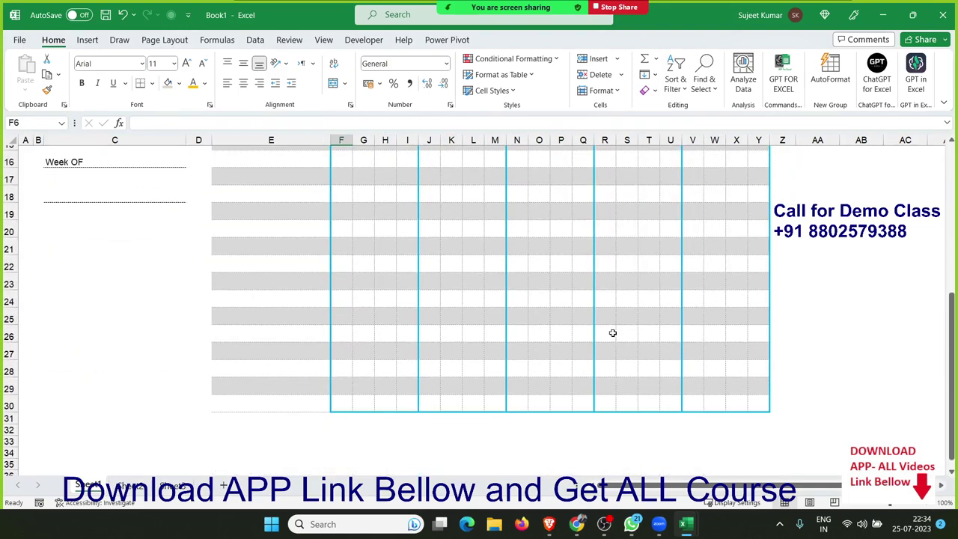
left_click(764, 404, "shift")
scroll(758, 393, "up", 1)
scroll(758, 390, "up", 4)
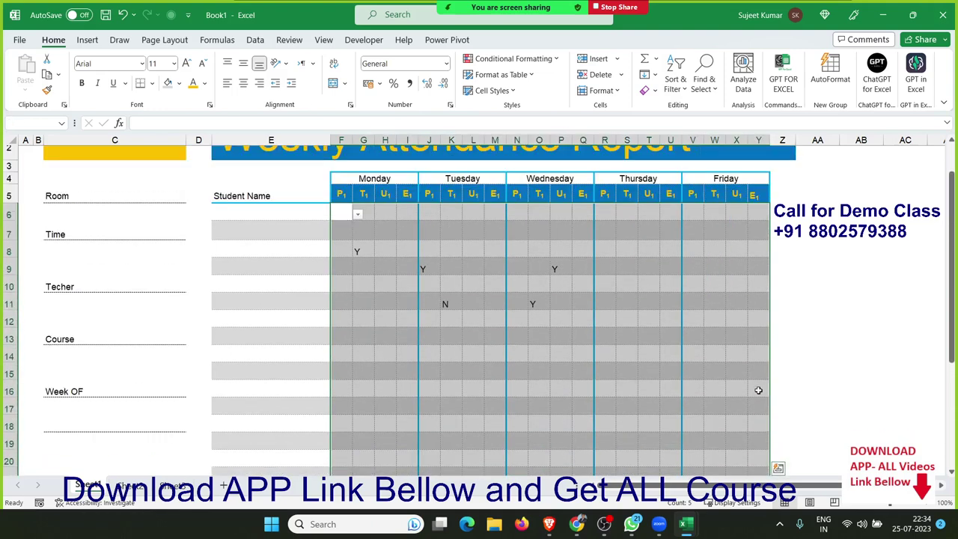
scroll(758, 390, "up", 1)
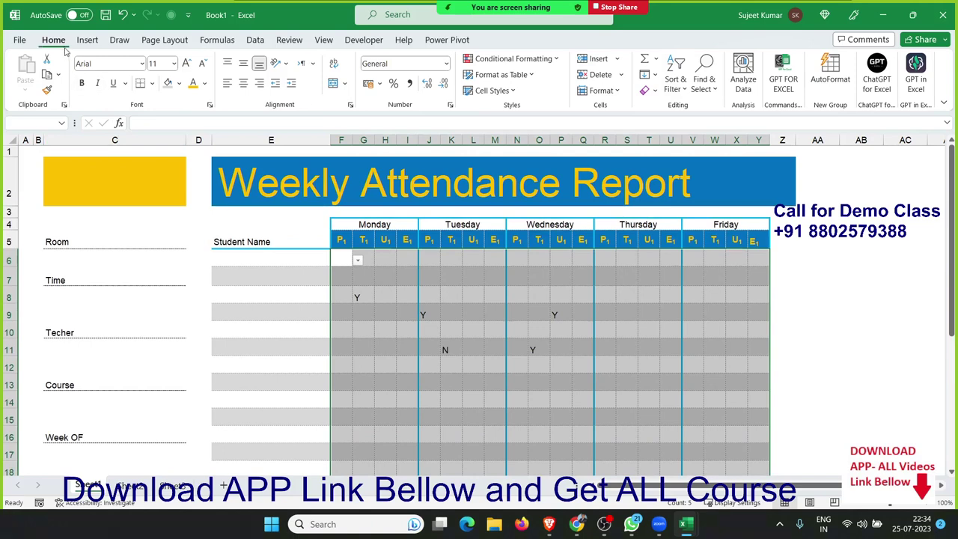
Add an Equal To 'N' highlight rule with a custom solid red fill.
key("ctrl+q")
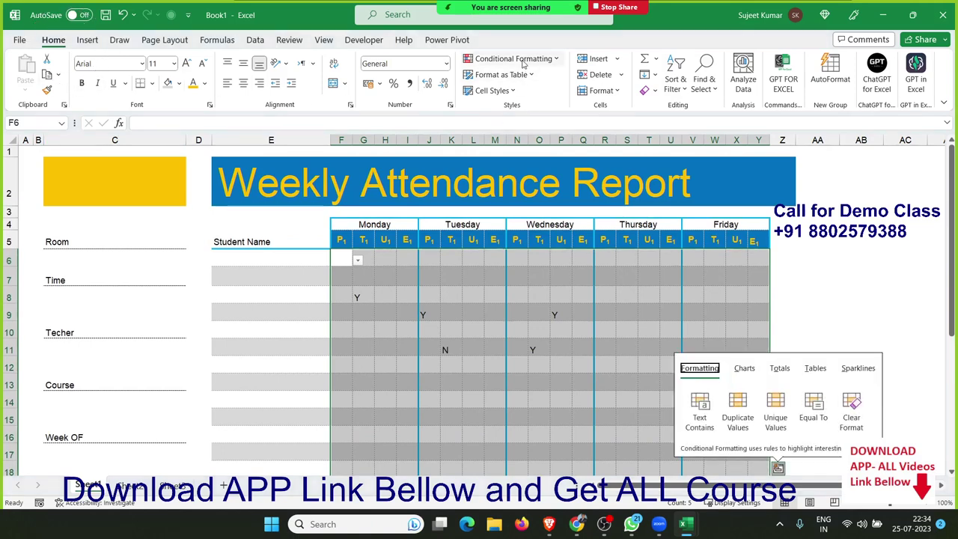
left_click(524, 60)
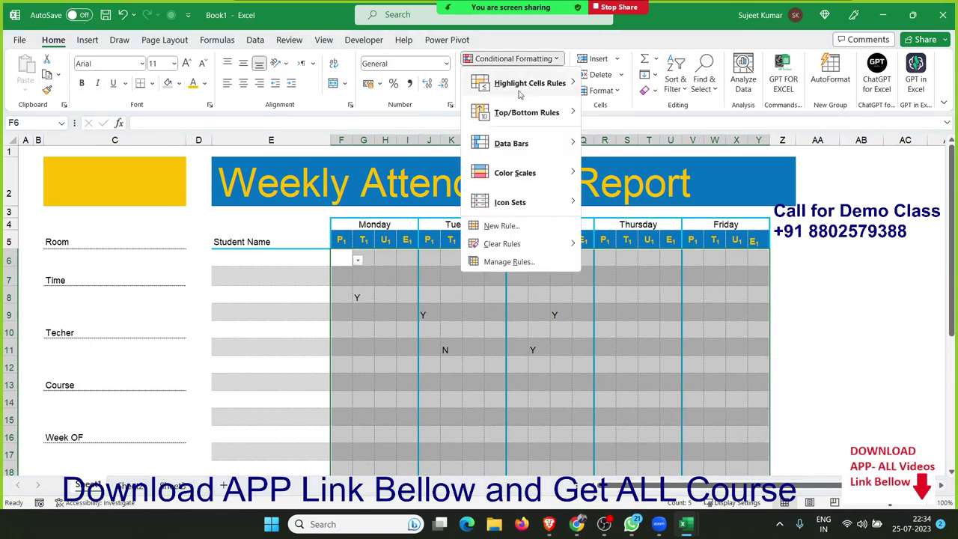
mouse_move(528, 84)
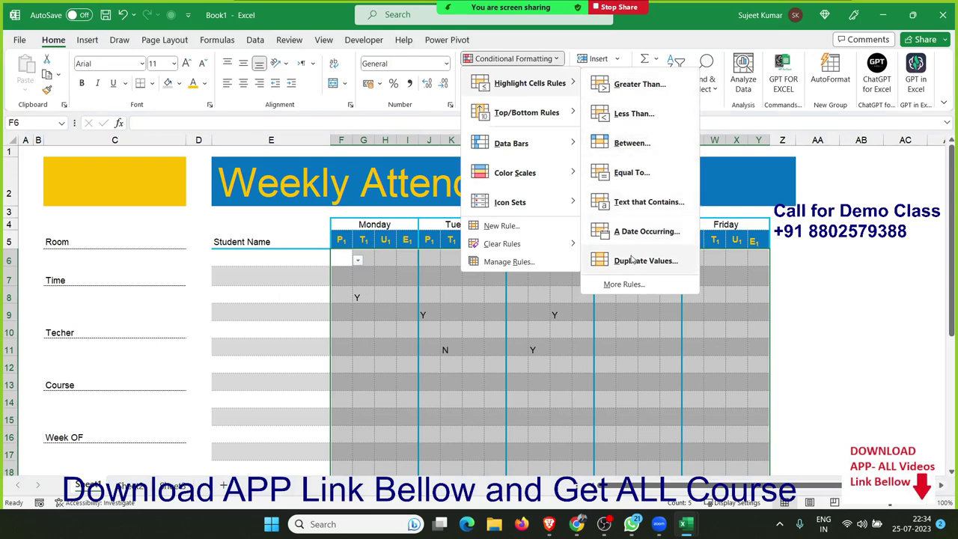
left_click(642, 185)
type("N")
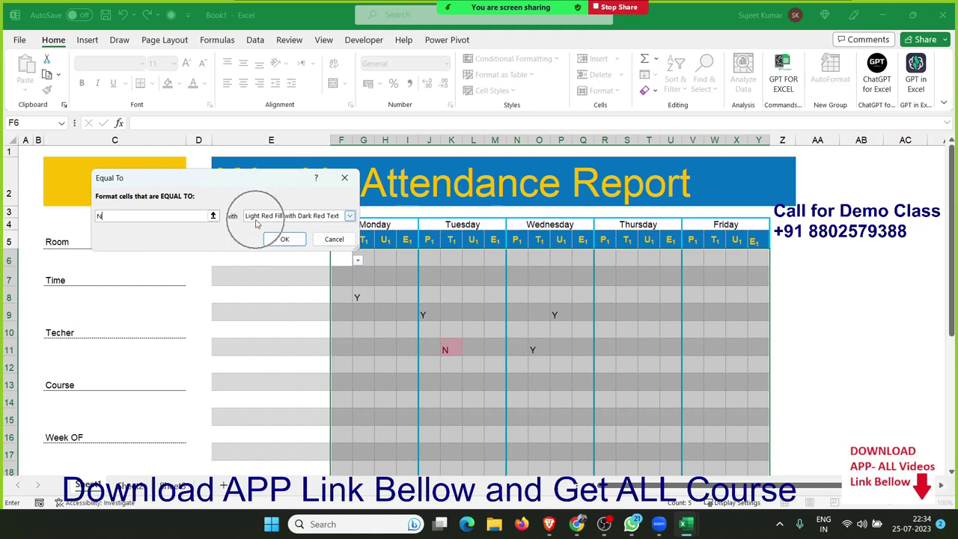
left_click(256, 219)
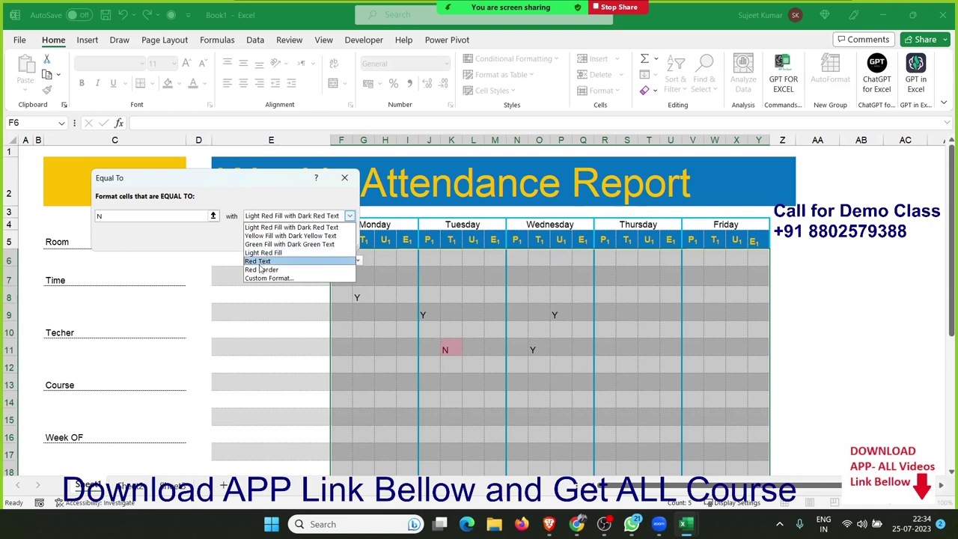
left_click(258, 278)
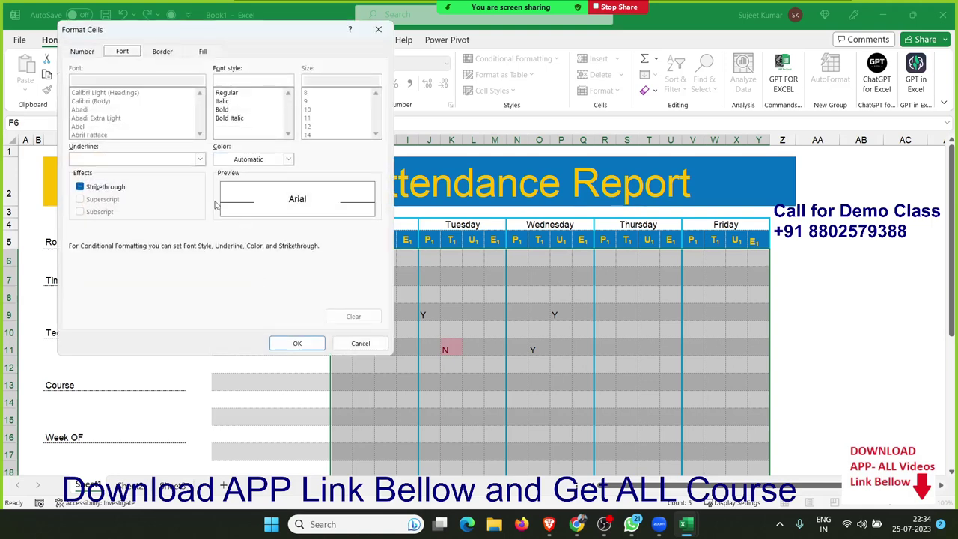
left_click(203, 51)
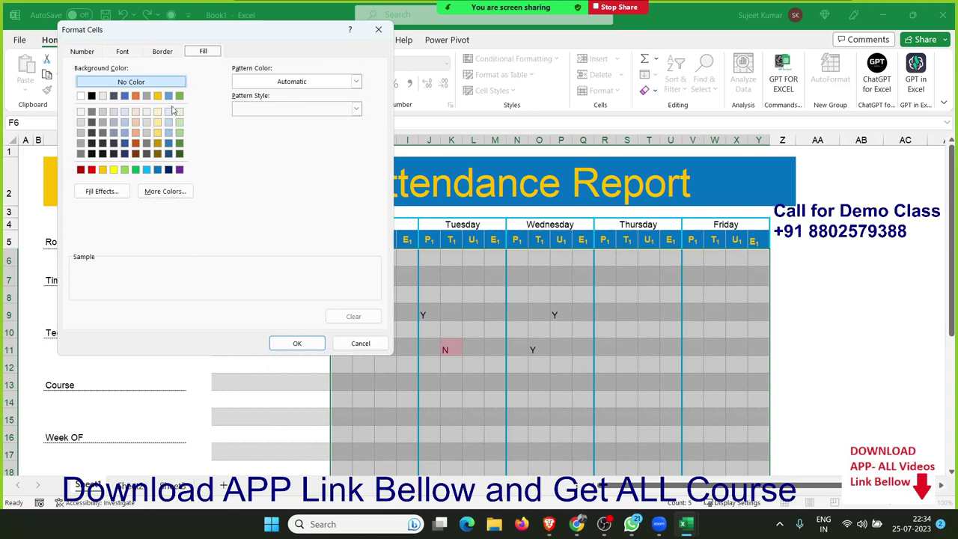
left_click(92, 170)
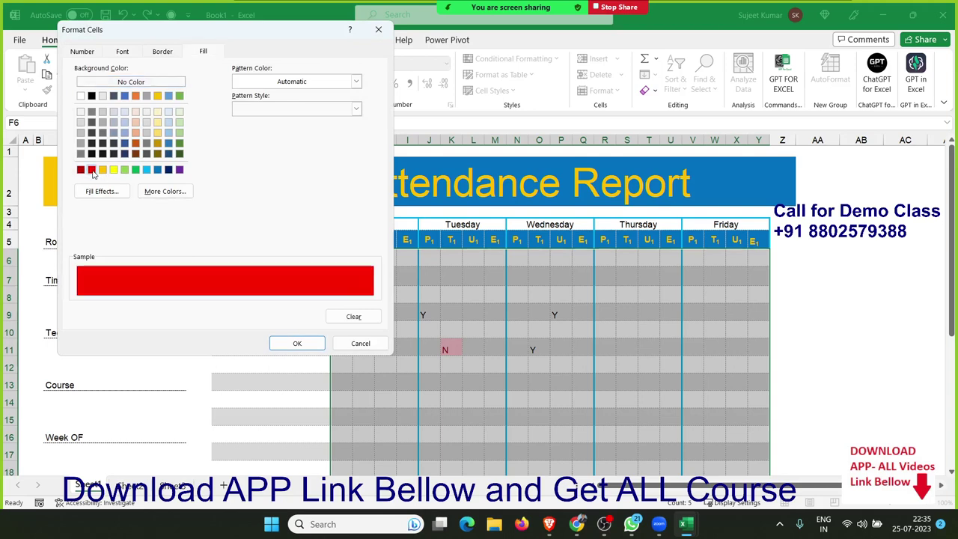
left_click(295, 345)
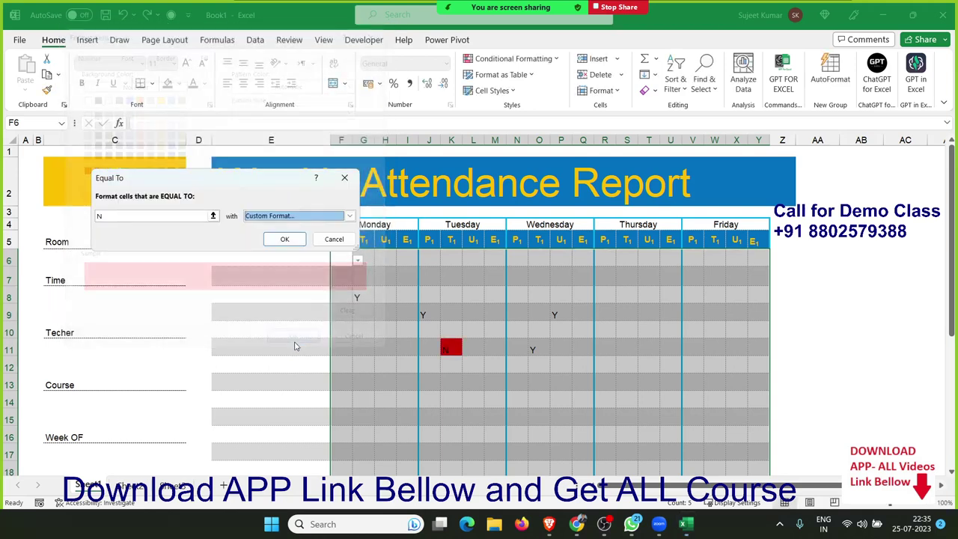
left_click(288, 239)
left_click(491, 395)
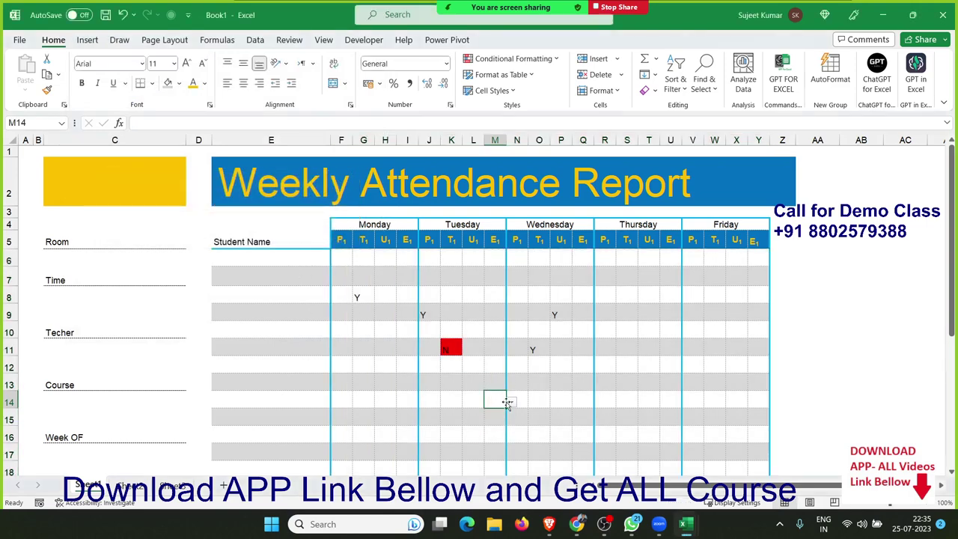
Set M14, Q13 and S18 to N from their Y/N drop-downs so they turn red.
left_click(512, 402)
left_click(500, 420)
left_click(582, 384)
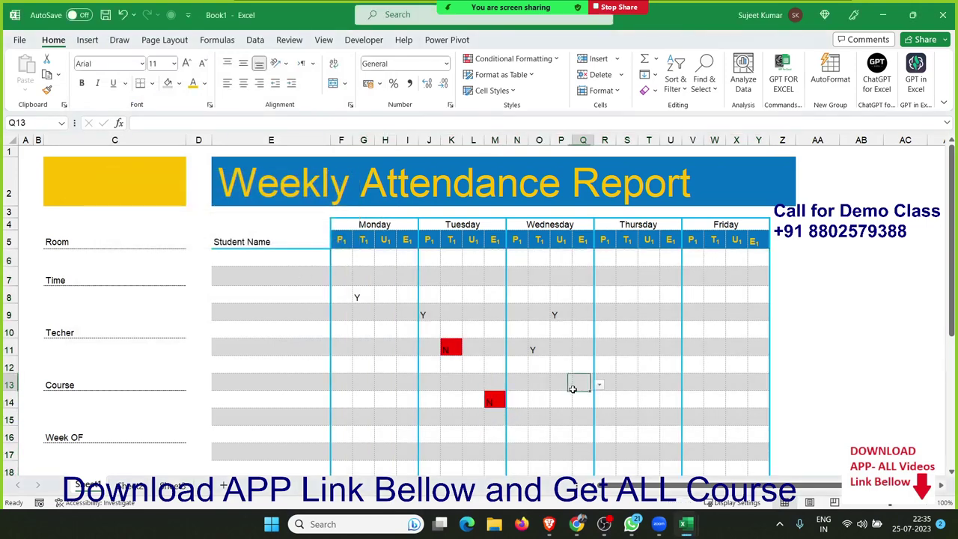
left_click(599, 386)
left_click(584, 397)
left_click(598, 386)
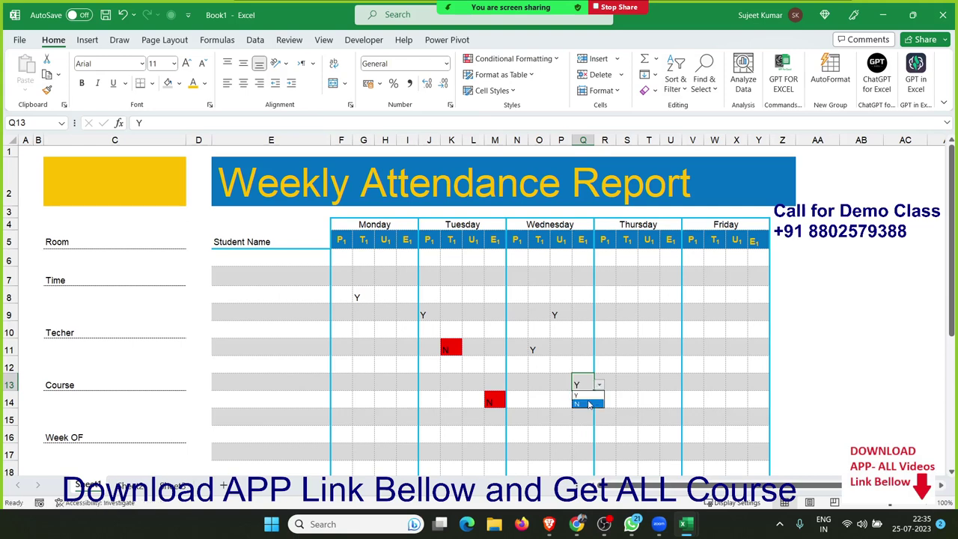
left_click(590, 409)
scroll(612, 385, "down", 1)
scroll(612, 385, "down", 1)
left_click(621, 379)
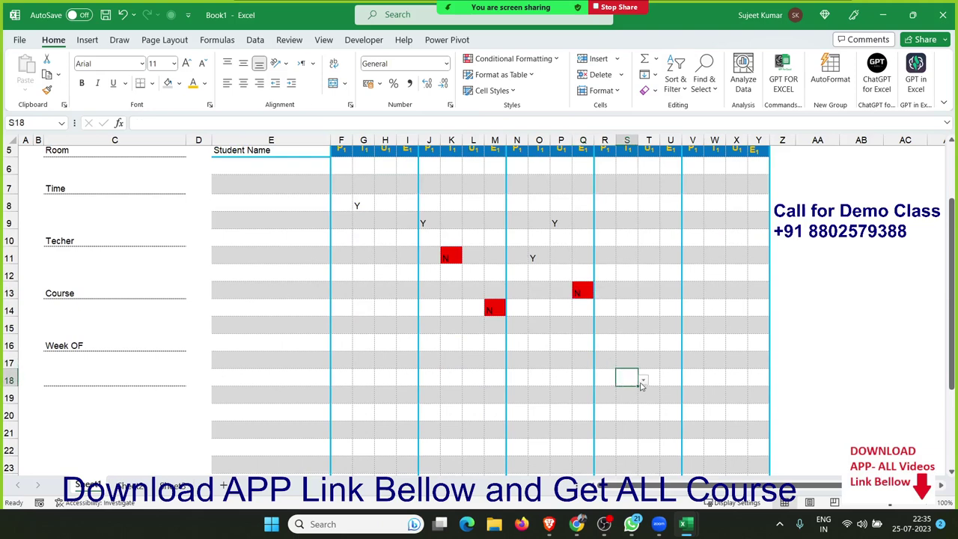
left_click(642, 380)
left_click(632, 399)
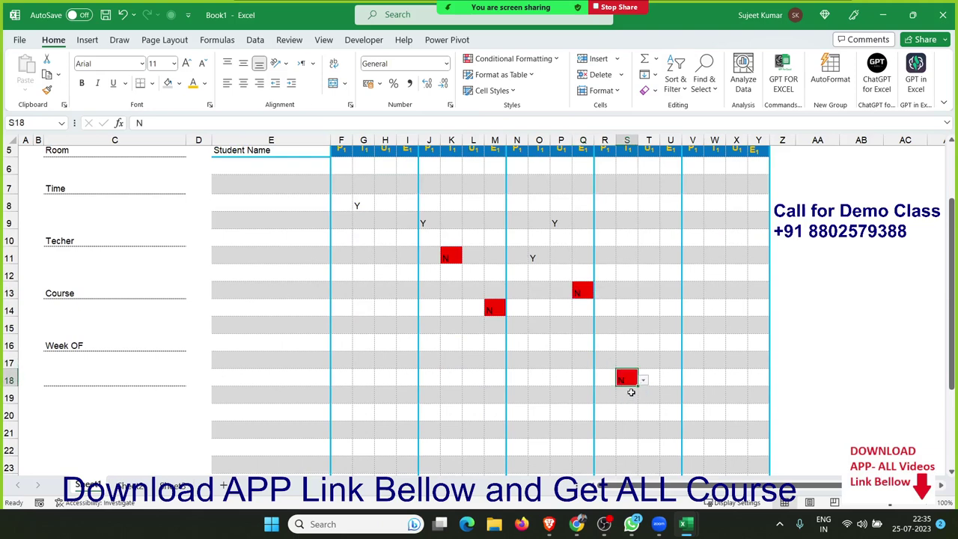
Select the attendance range G7:U13, then check cells N8, G7, E7, G8 and C15.
scroll(631, 393, "up", 2)
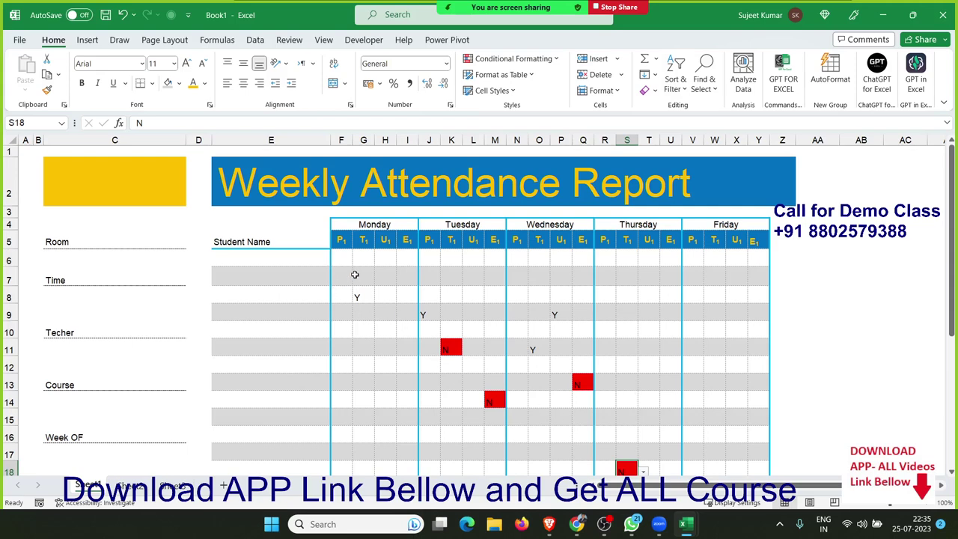
left_click_drag(357, 274, 677, 394)
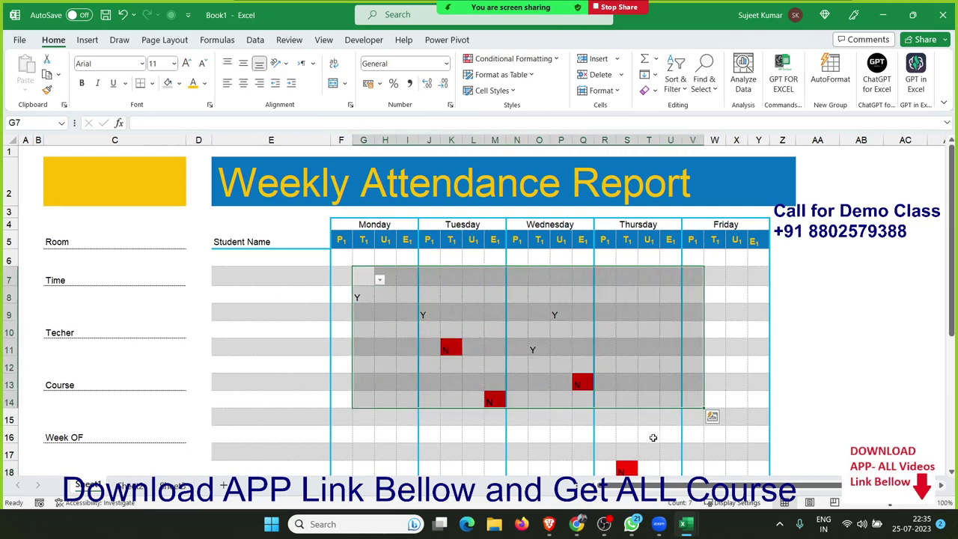
left_click(636, 438)
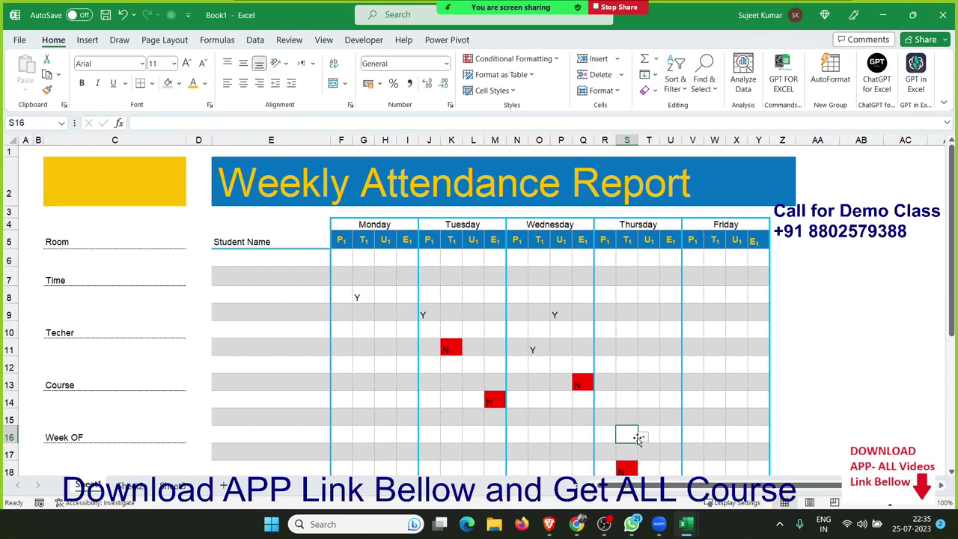
left_click(507, 300)
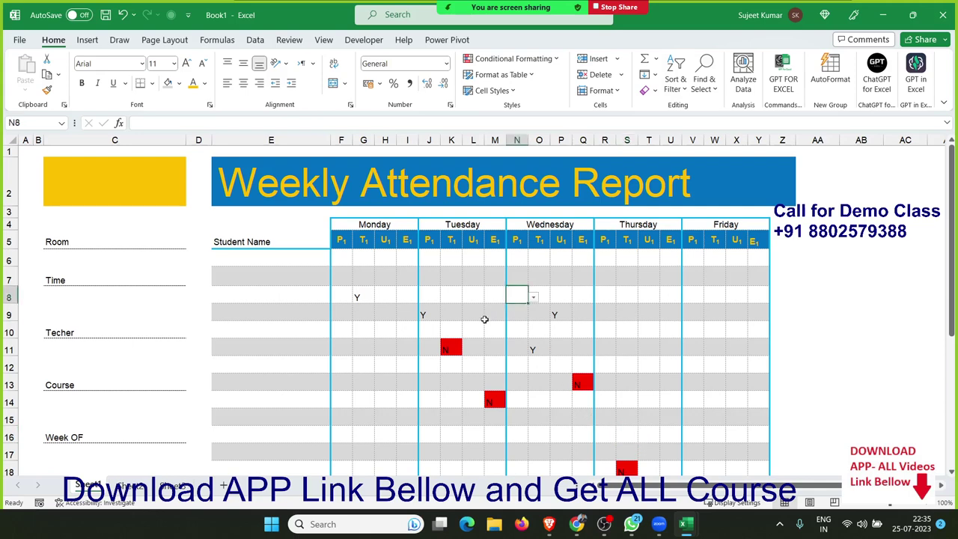
scroll(484, 319, "down", 2)
scroll(484, 320, "up", 3)
left_click(367, 276)
left_click(301, 275)
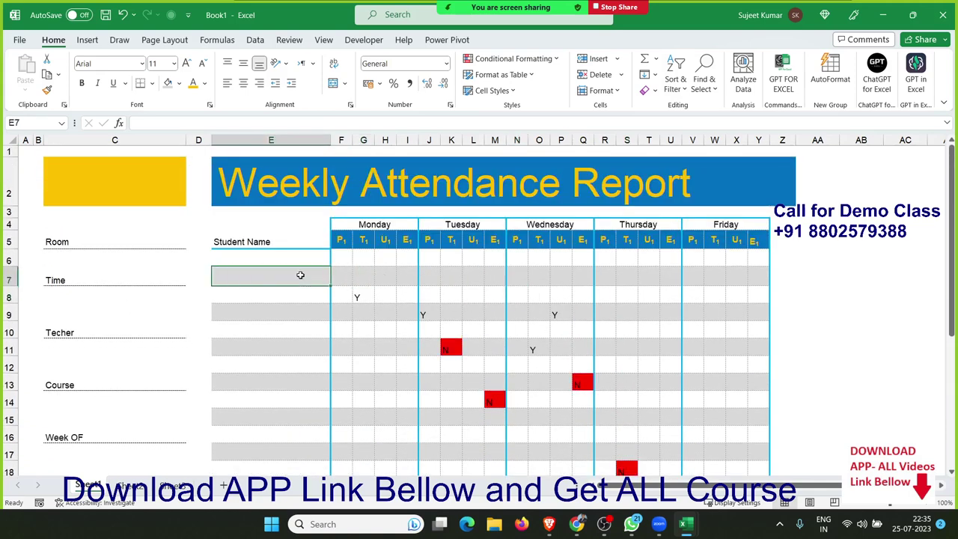
scroll(337, 369, "down", 2)
scroll(337, 369, "up", 2)
left_click(361, 299)
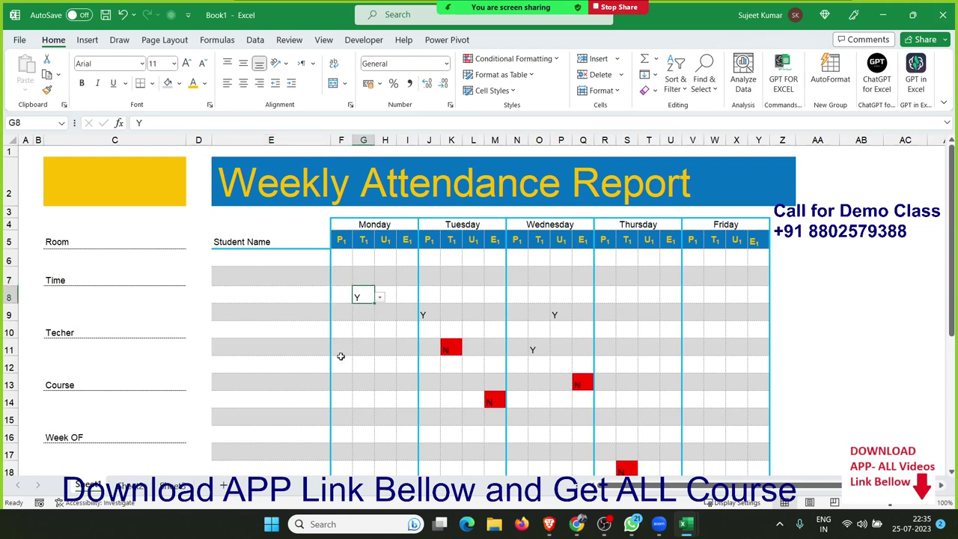
left_click(145, 413)
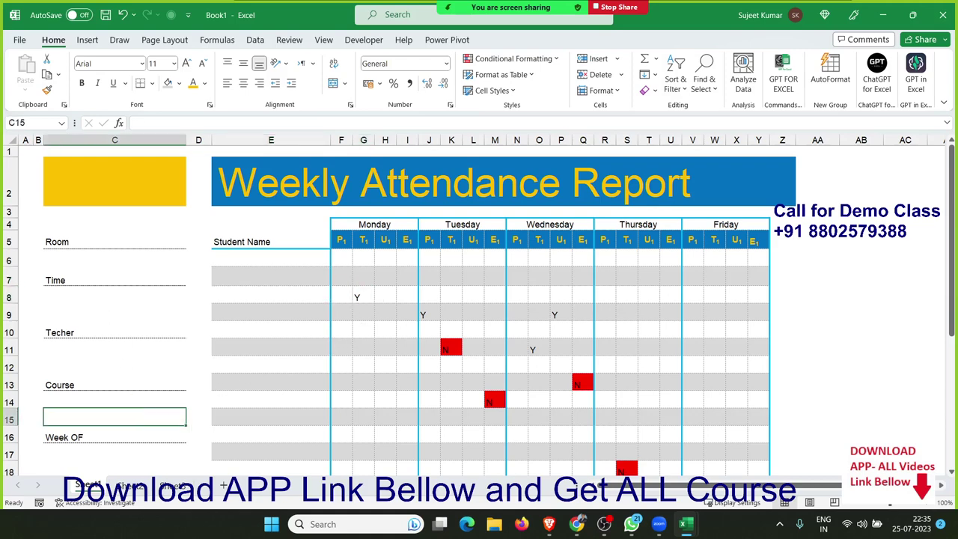
Open File Explorer on the APP_Rec (D:) drive and browse its files.
left_click(495, 524)
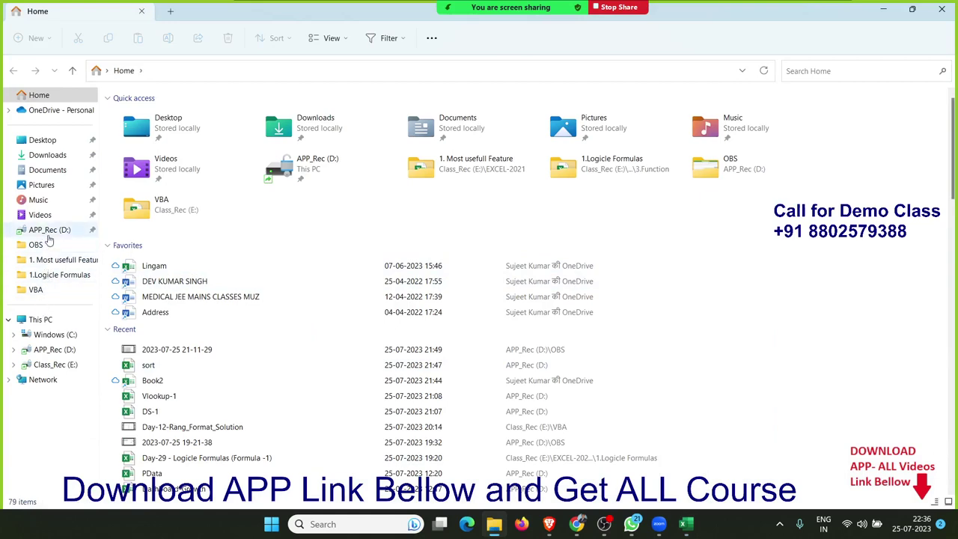
left_click(48, 232)
left_click(208, 292)
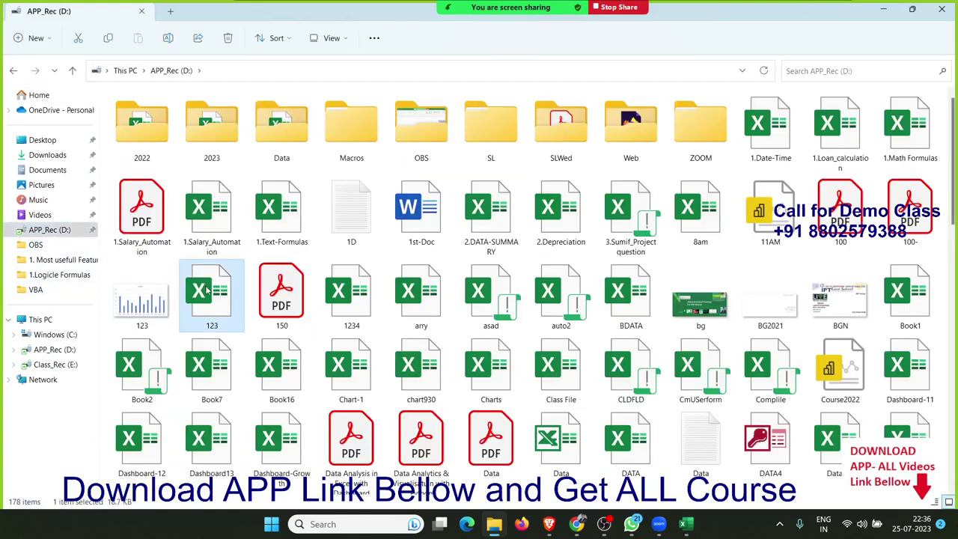
key("c")
key("c")
key("c")
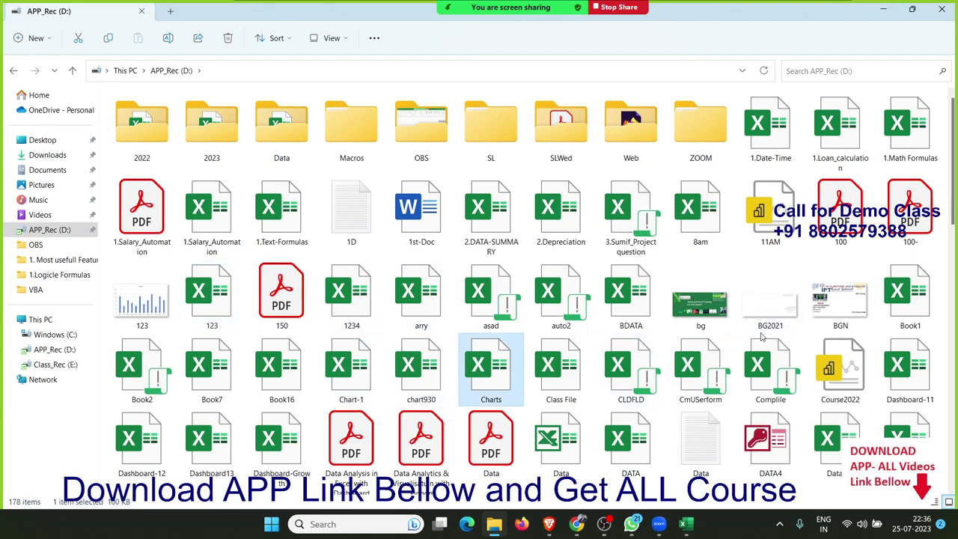
scroll(748, 349, "down", 5)
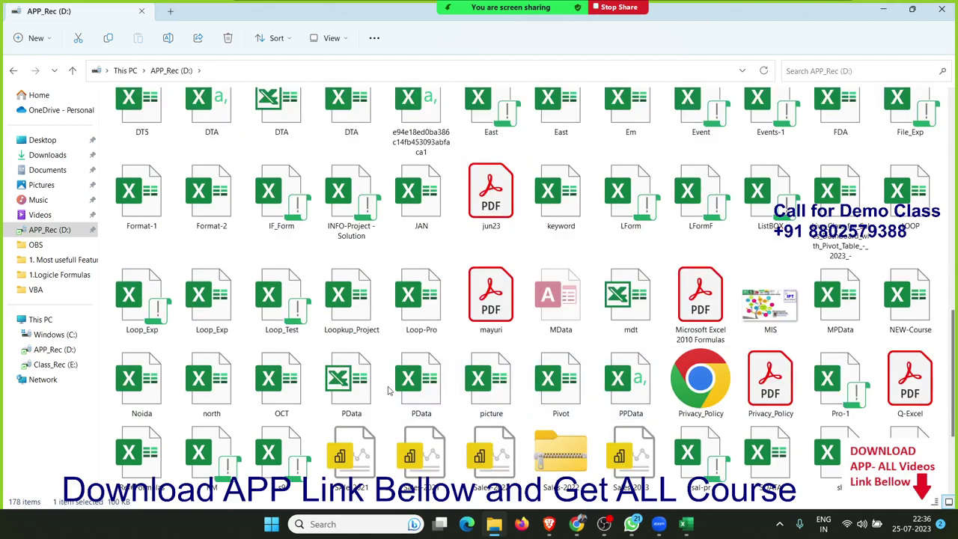
scroll(388, 389, "down", 2)
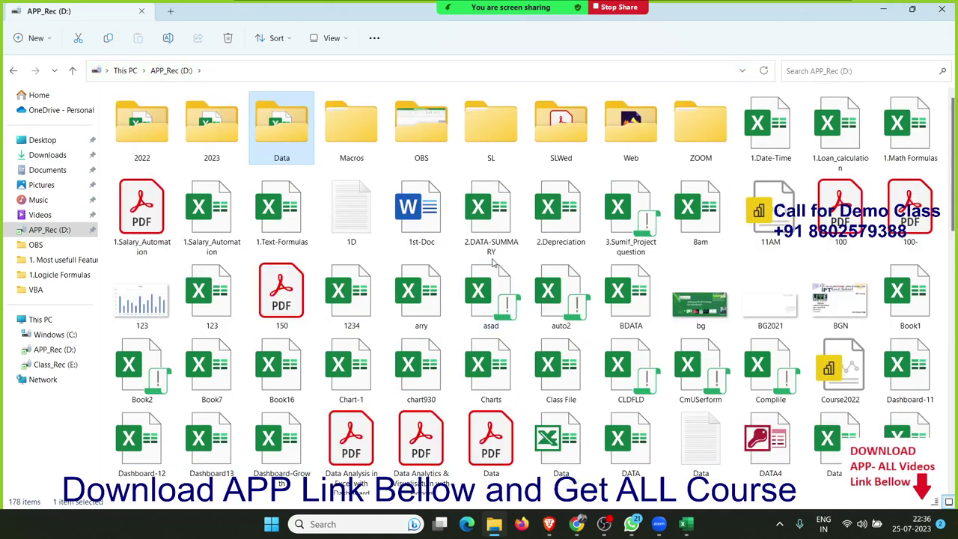
key("d")
key("d")
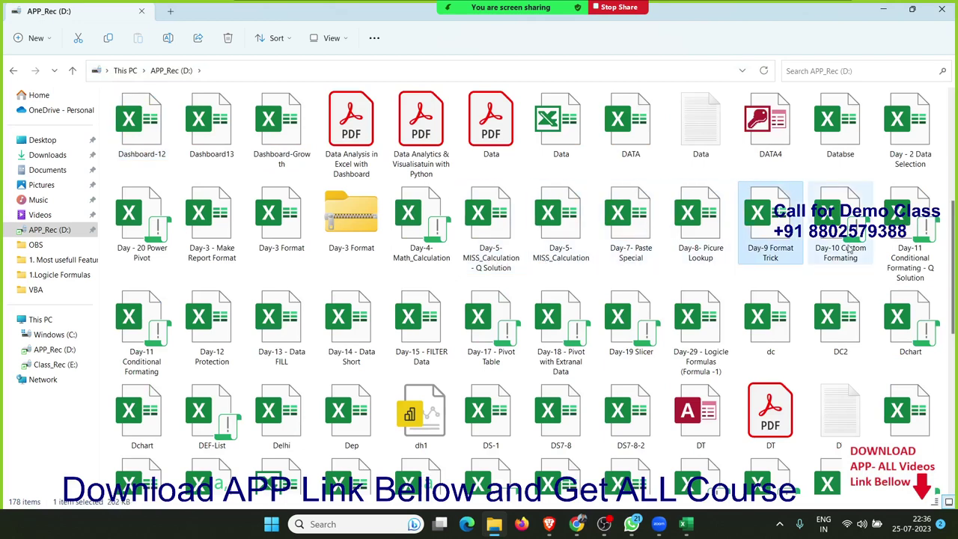
Open the Day-11 workbook, close it without saving, and select Day-10 Custom Formating.
left_click(909, 247)
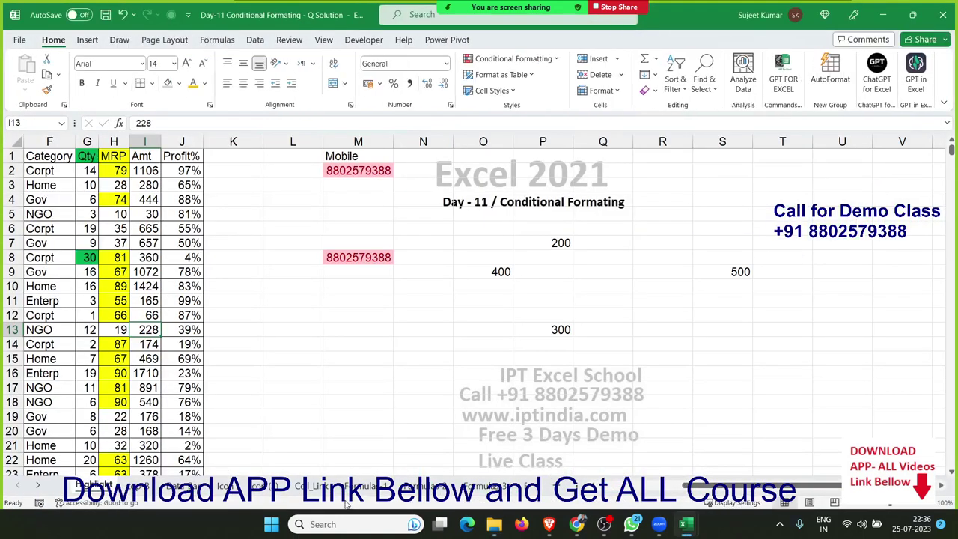
left_click(942, 15)
left_click(545, 290)
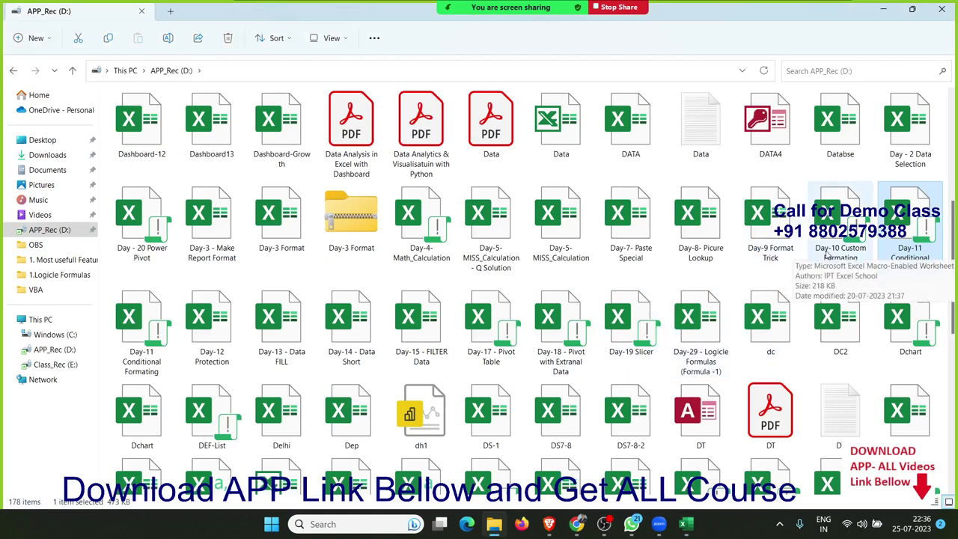
left_click(827, 255)
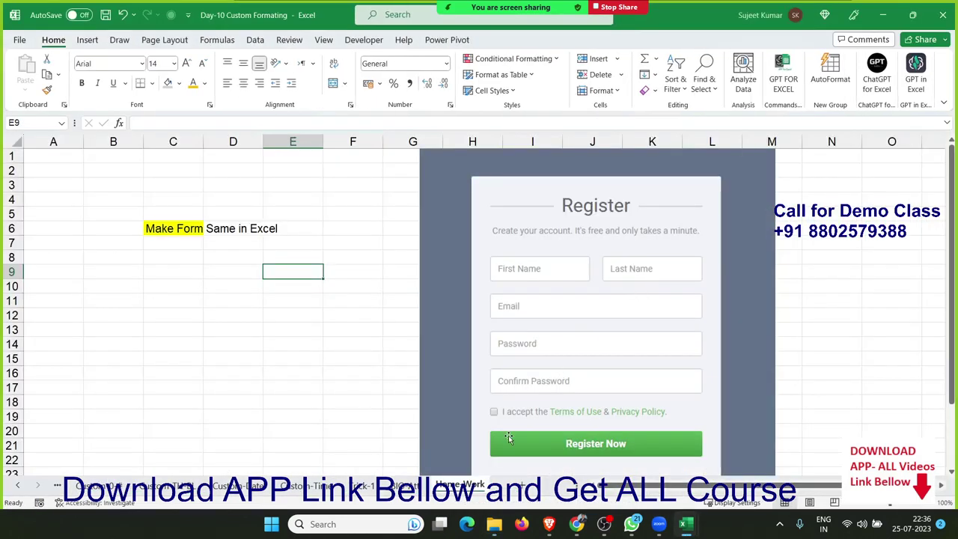
Open Day-10 Custom Formating, close it with Don't Save, and return to File Explorer.
left_click(560, 343)
scroll(560, 342, "down", 3)
scroll(560, 342, "up", 3)
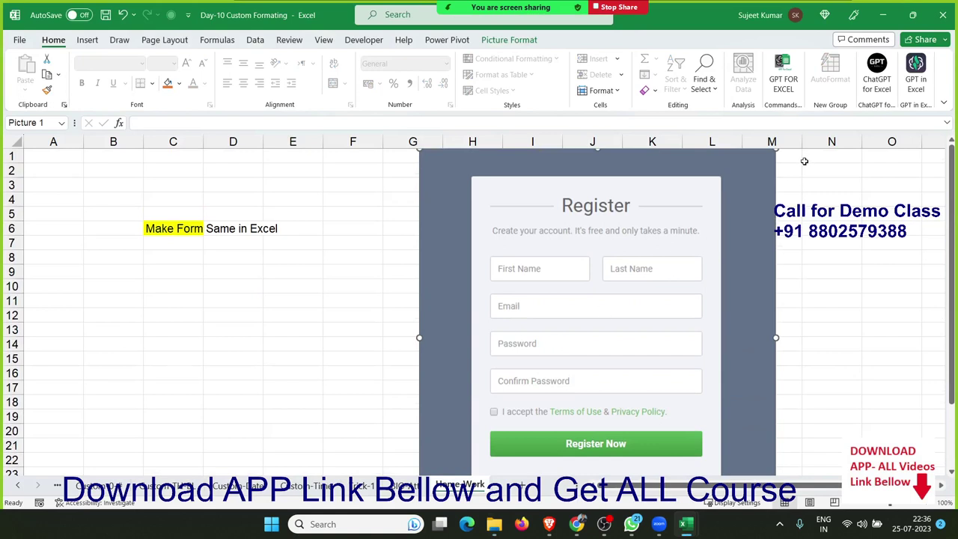
left_click(943, 15)
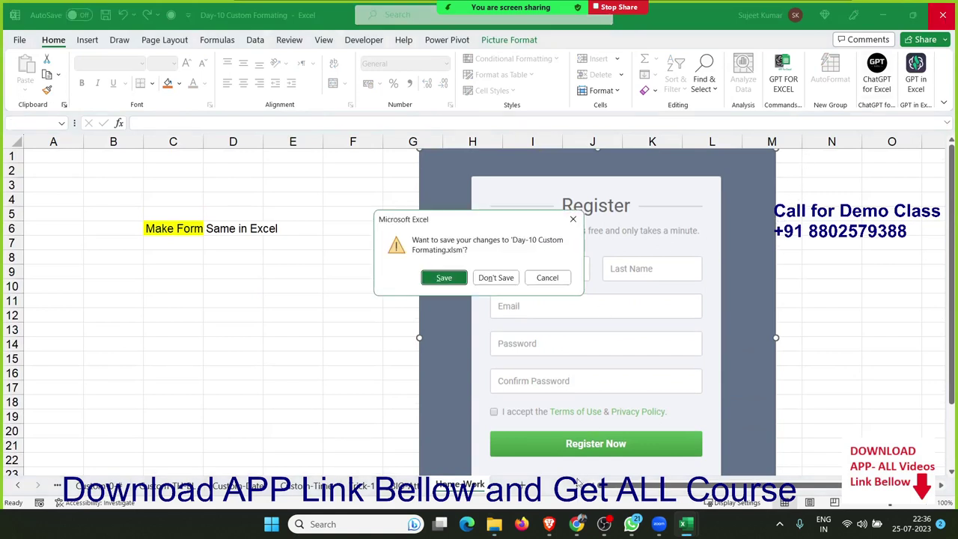
left_click(497, 278)
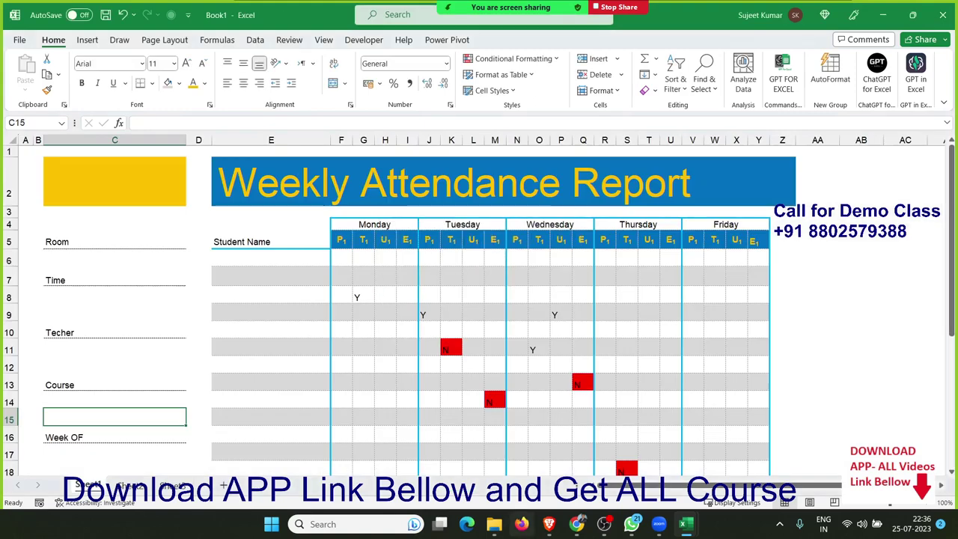
left_click(496, 524)
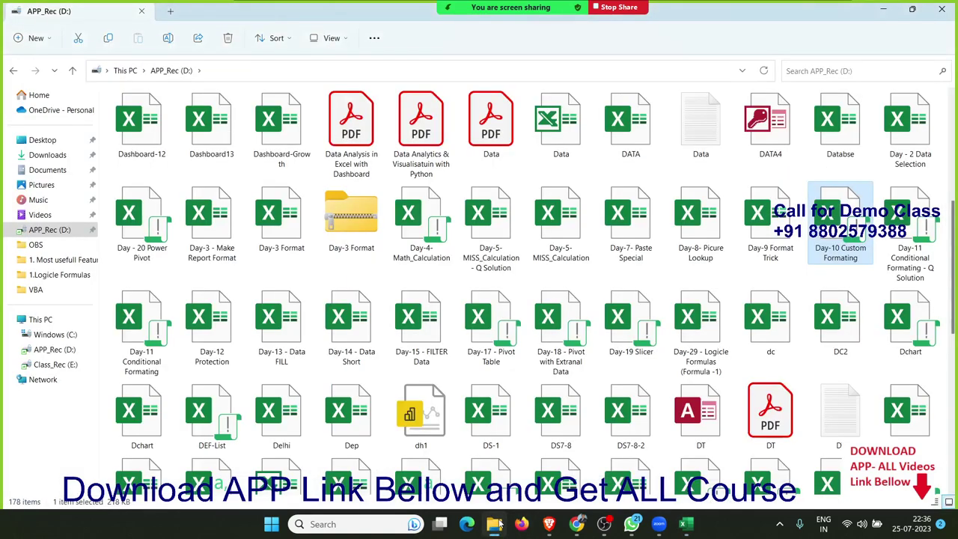
Browse Class_Rec (E:) > EXCEL-2021 > 1. Most usefull Feature and open the Day-10 Q Solution workbook.
left_click(46, 366)
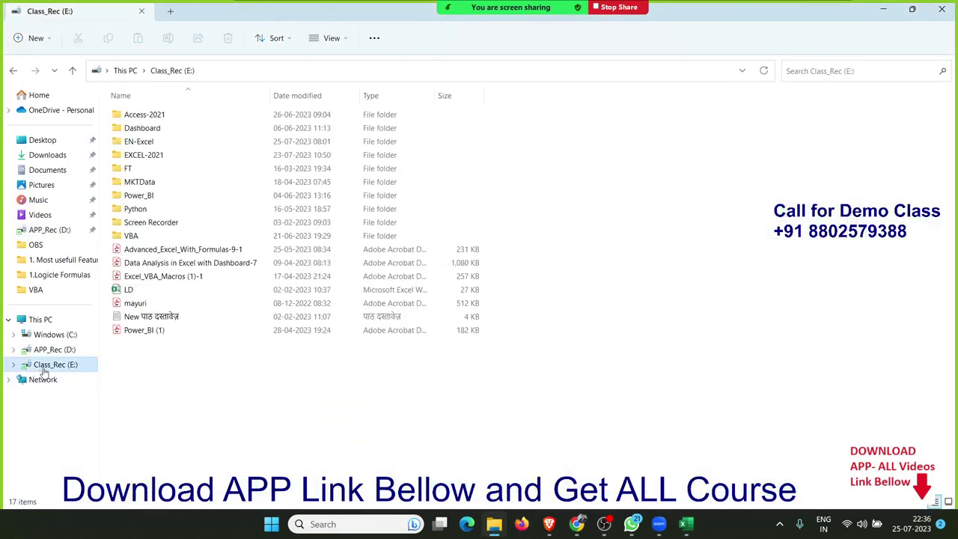
double_click(137, 157)
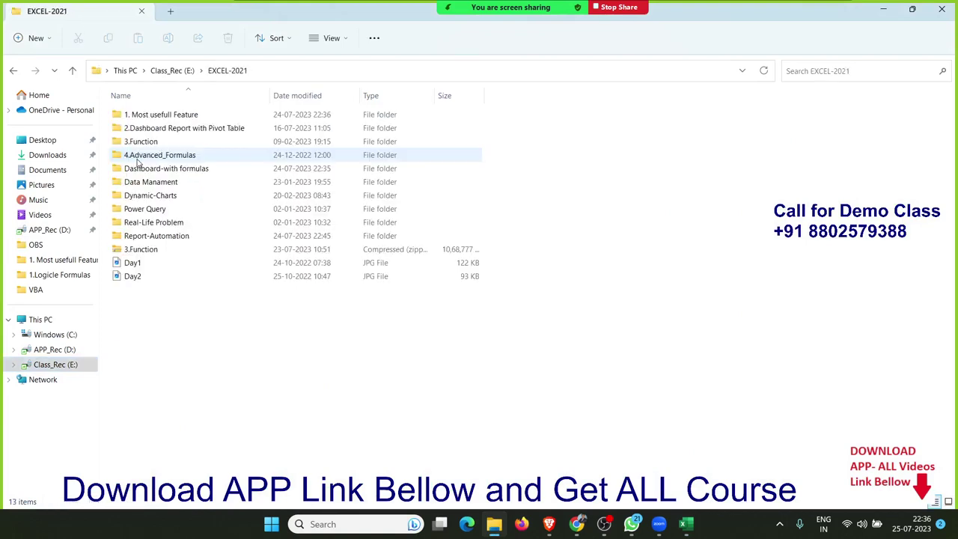
double_click(159, 116)
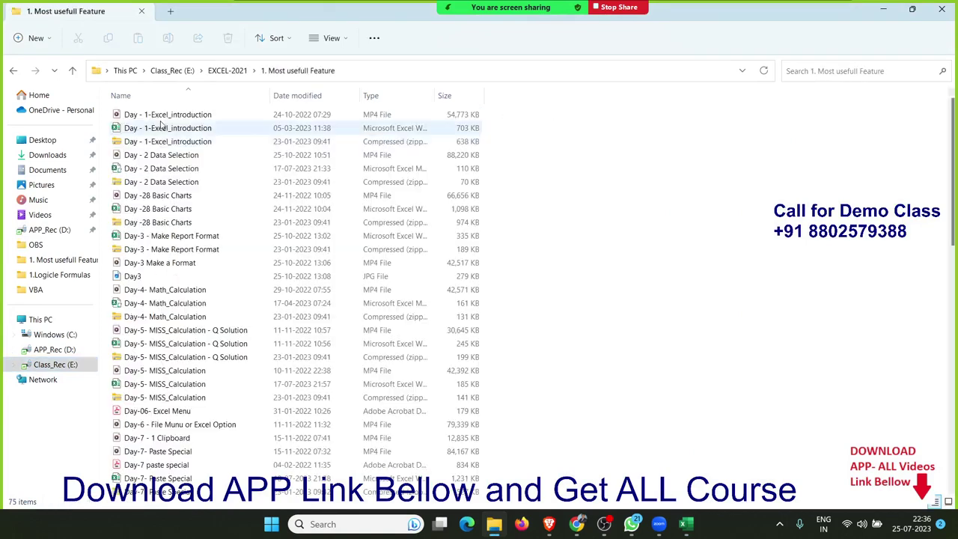
scroll(207, 374, "down", 1)
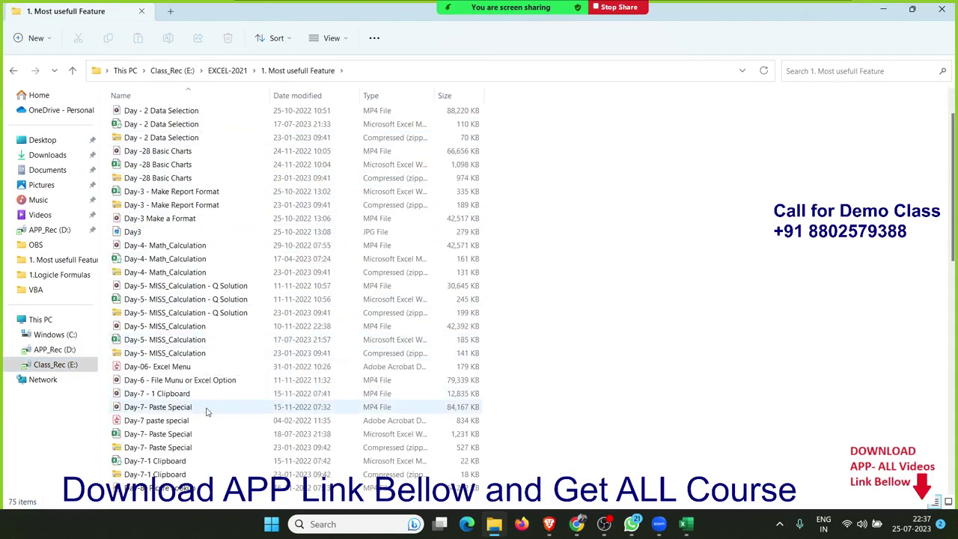
scroll(208, 411, "down", 3)
scroll(210, 430, "down", 3)
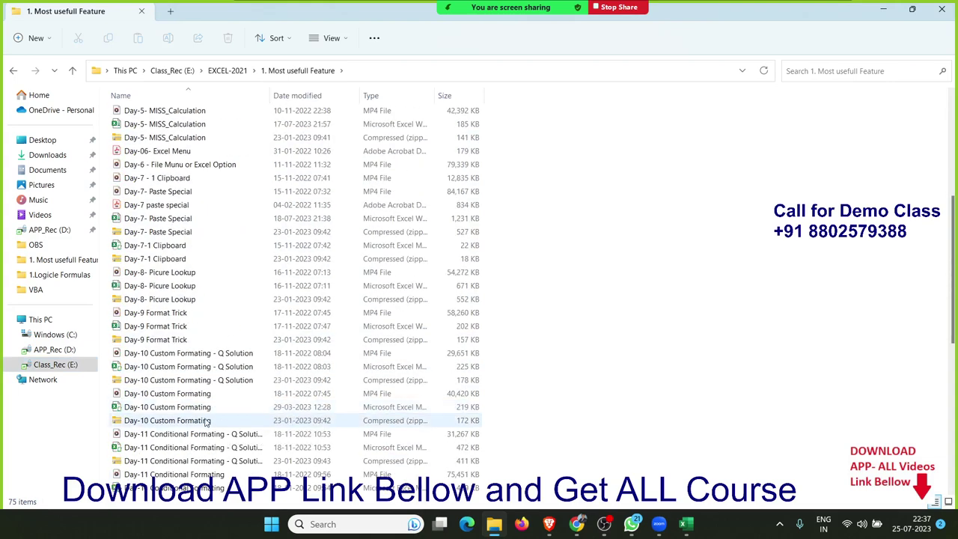
double_click(208, 366)
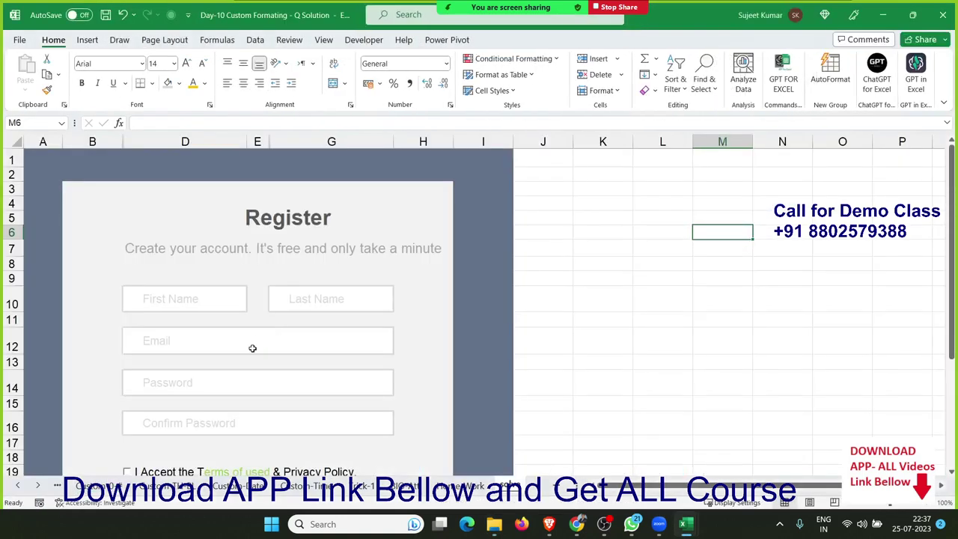
Inspect the Register form's First Name, Last Name and Email boxes, then minimize it to reach Book1.
scroll(252, 348, "down", 4)
scroll(256, 349, "up", 3)
scroll(251, 336, "up", 1)
left_click(212, 299)
left_click(301, 299)
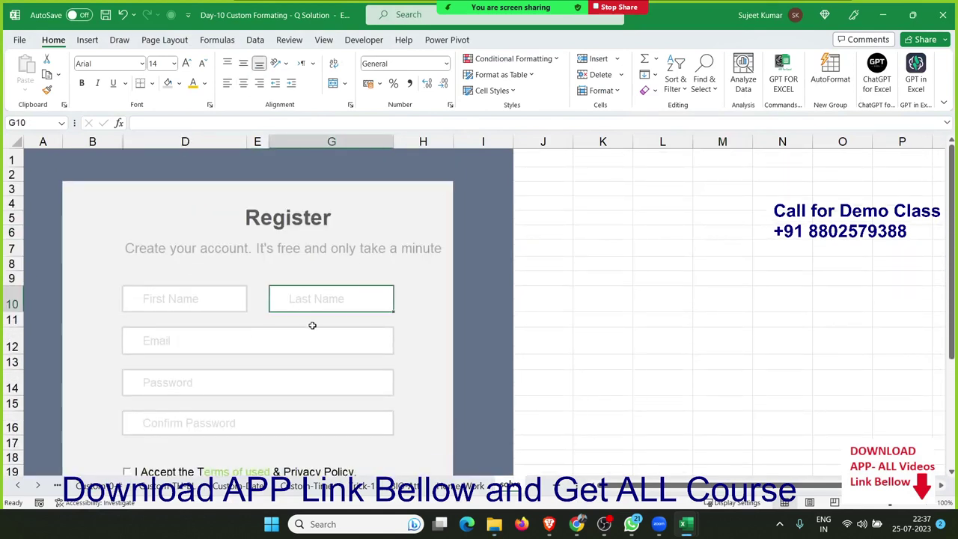
left_click(324, 337)
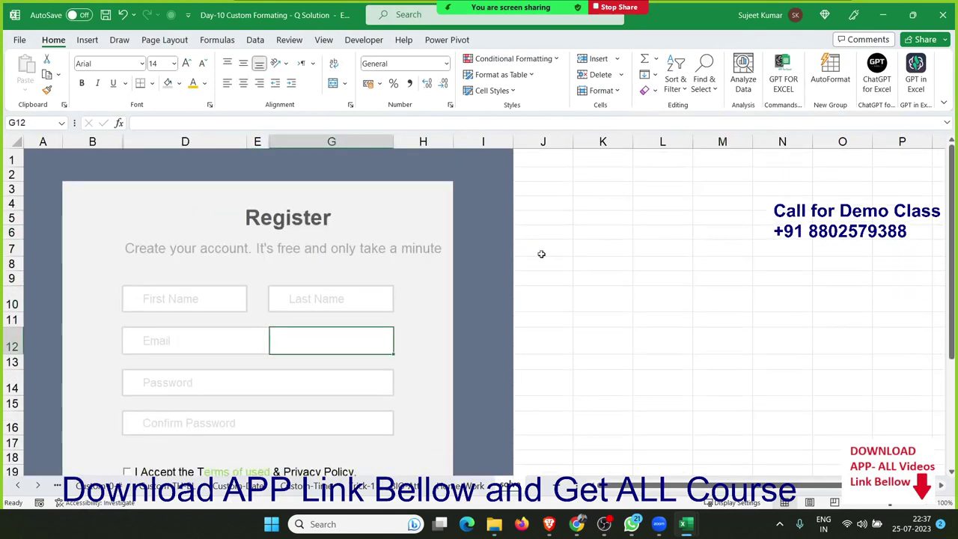
left_click(572, 247)
left_click(883, 15)
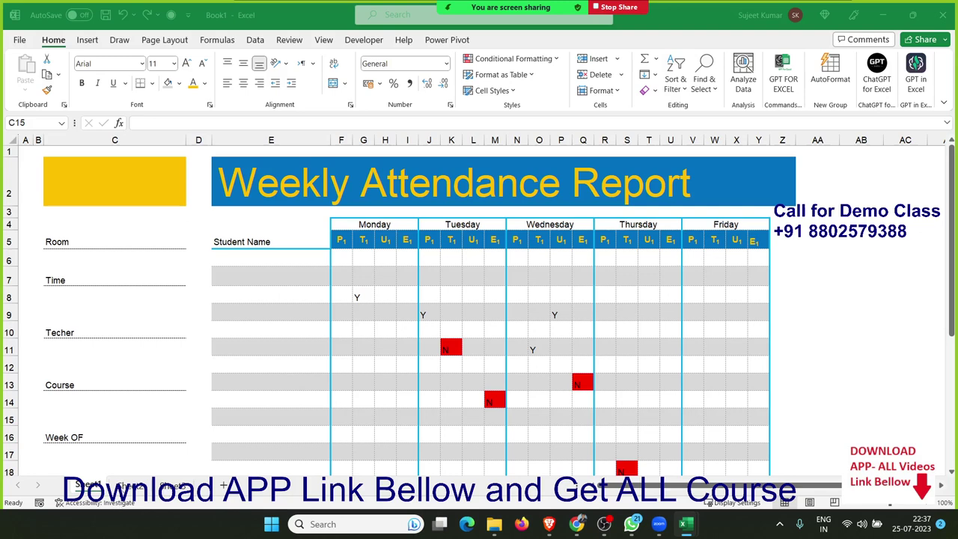
On Sheet2, shade columns A–L light blue.
left_click(126, 486)
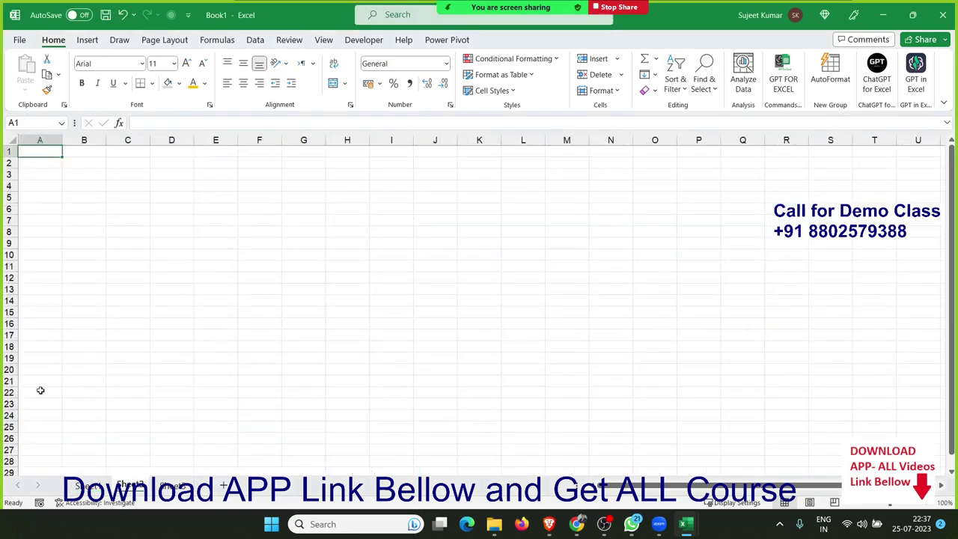
scroll(353, 363, "down", 5)
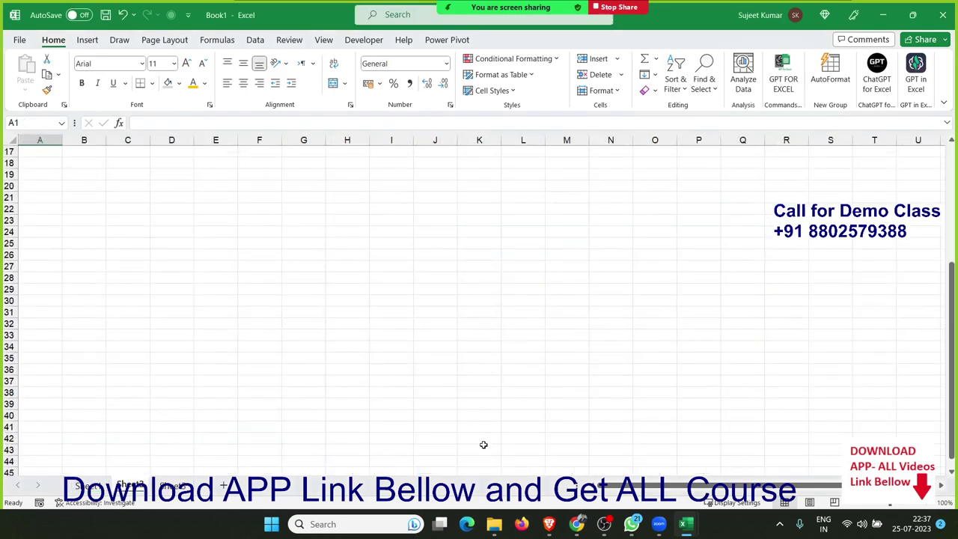
left_click_drag(484, 445, 512, 417)
scroll(237, 197, "up", 4)
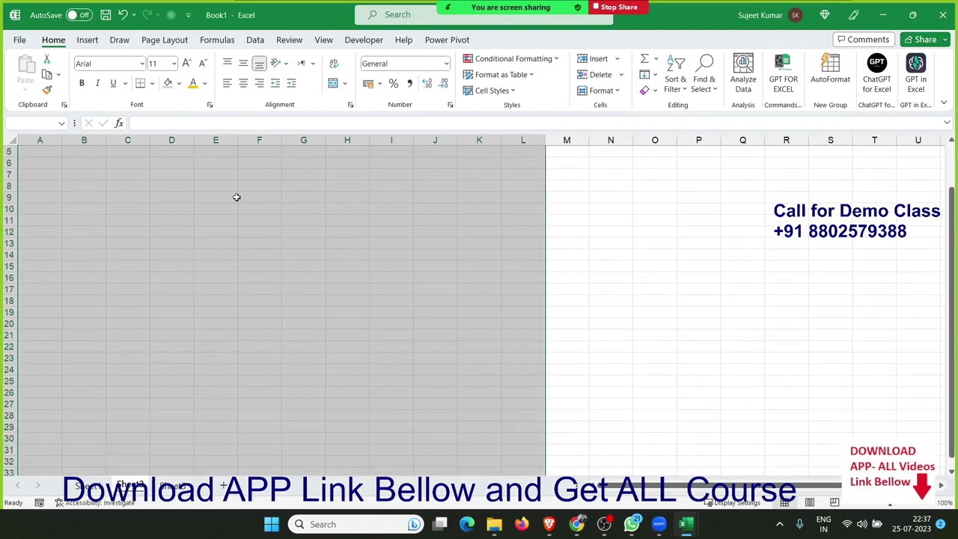
left_click(178, 83)
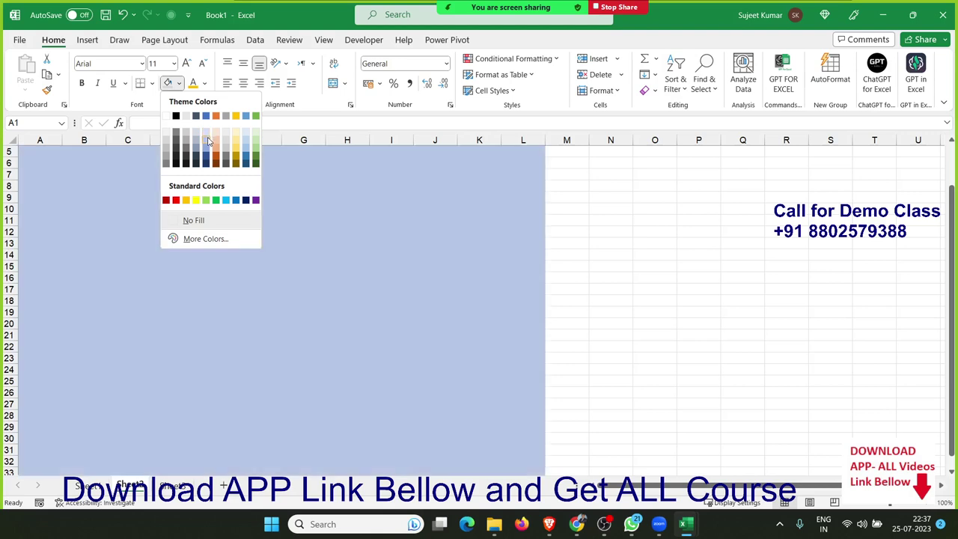
left_click(211, 142)
left_click(196, 209)
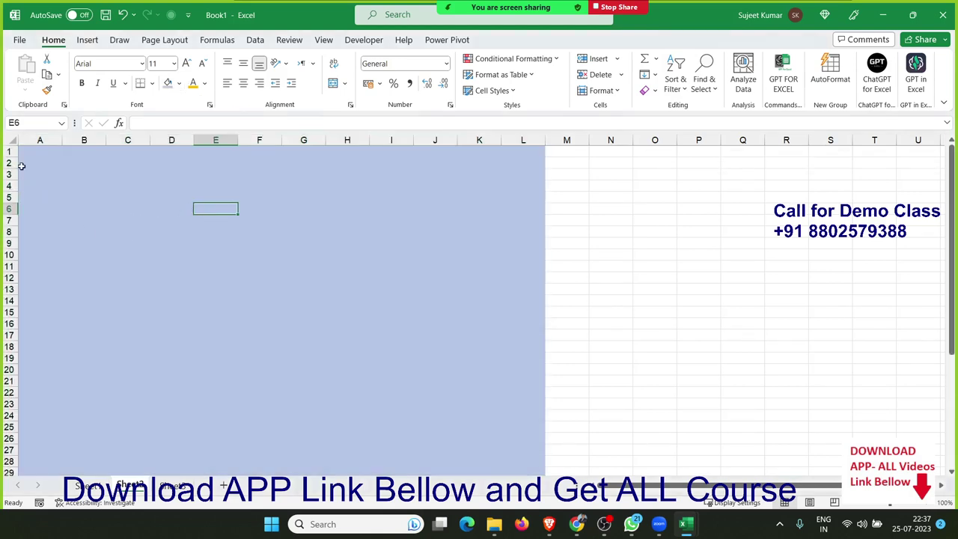
Fill the panel block B3:K35 light grey.
left_click(56, 175)
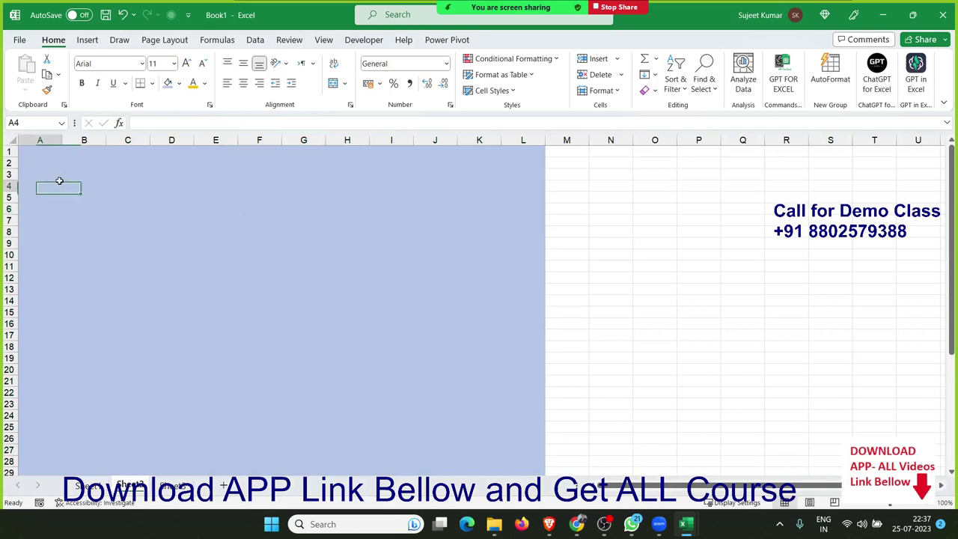
left_click_drag(73, 174, 386, 173)
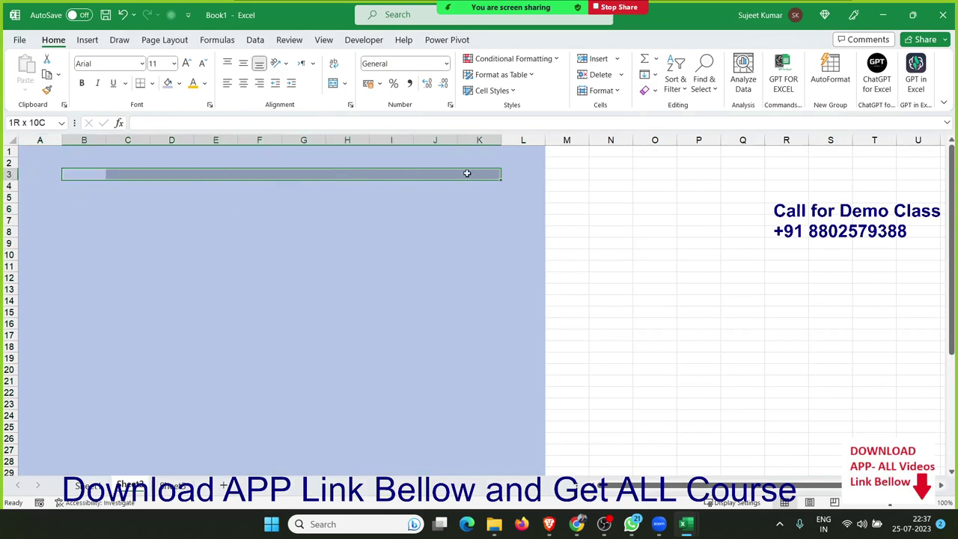
mouse_move(386, 174)
left_mouse_down()
mouse_move(482, 396)
mouse_move(484, 444)
left_mouse_up()
scroll(472, 419, "up", 3)
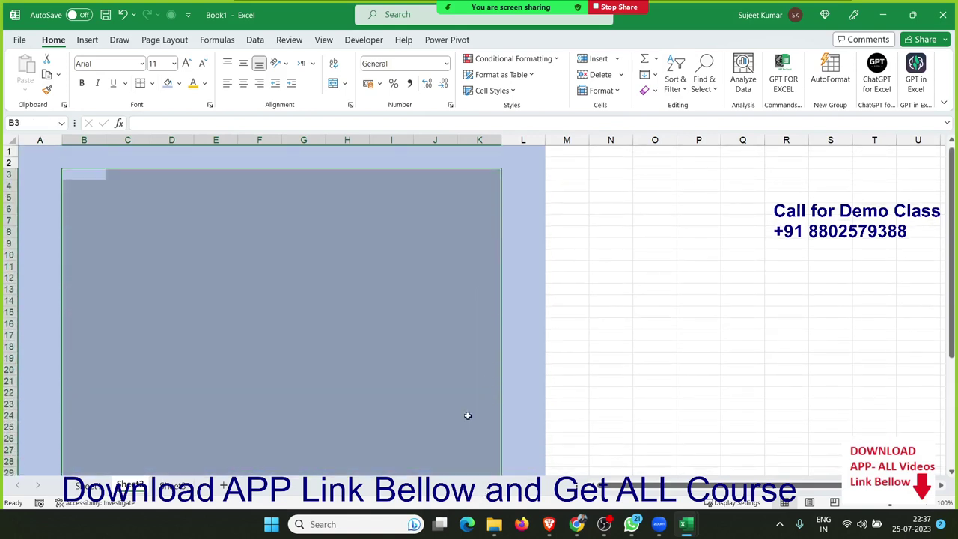
left_click(178, 84)
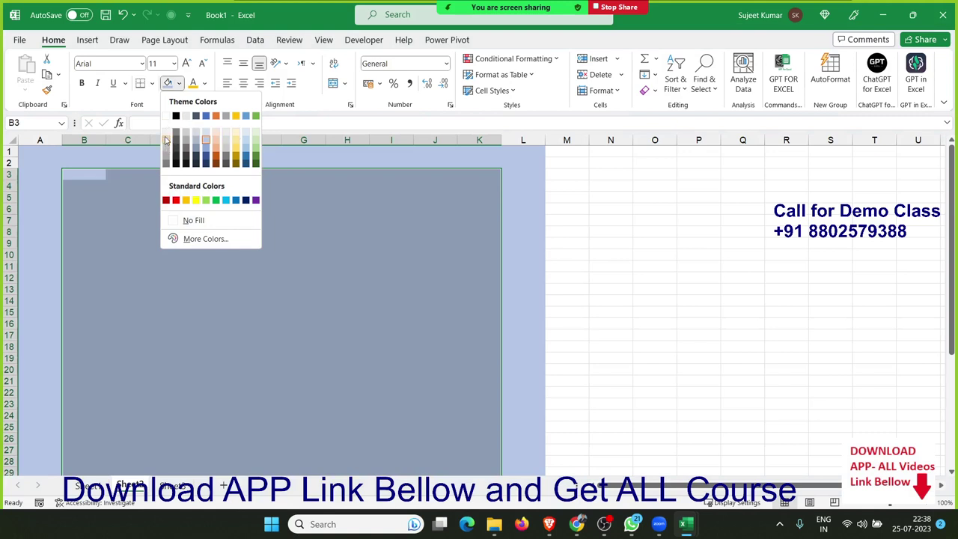
left_click(166, 129)
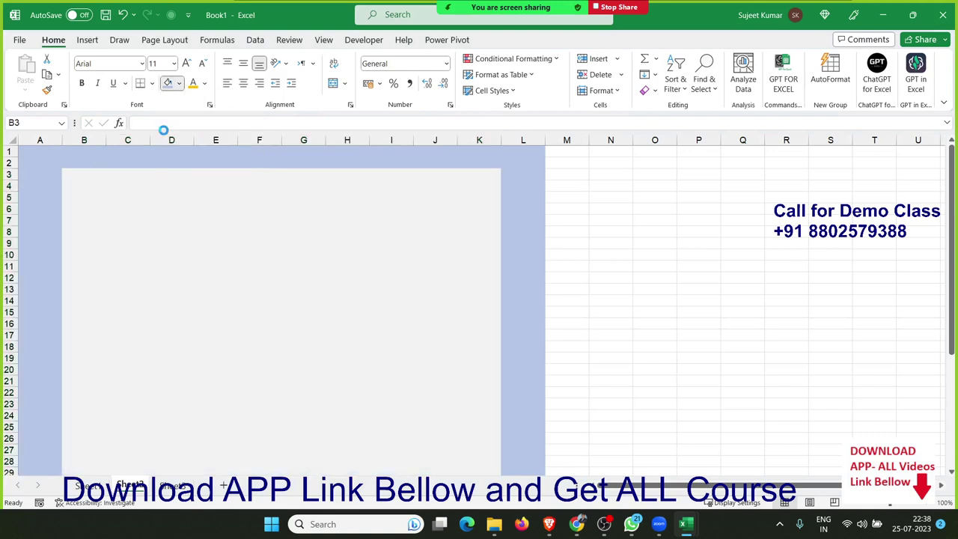
Merge and centre D4:I6 with the heading 'Register', and type the subtitle line in D7.
left_click(158, 220)
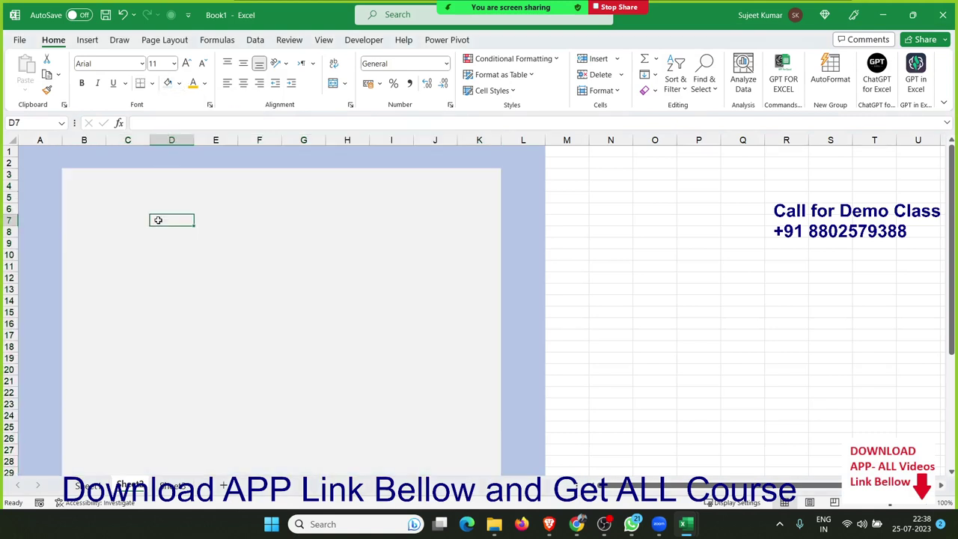
left_click(168, 194)
left_click(176, 187)
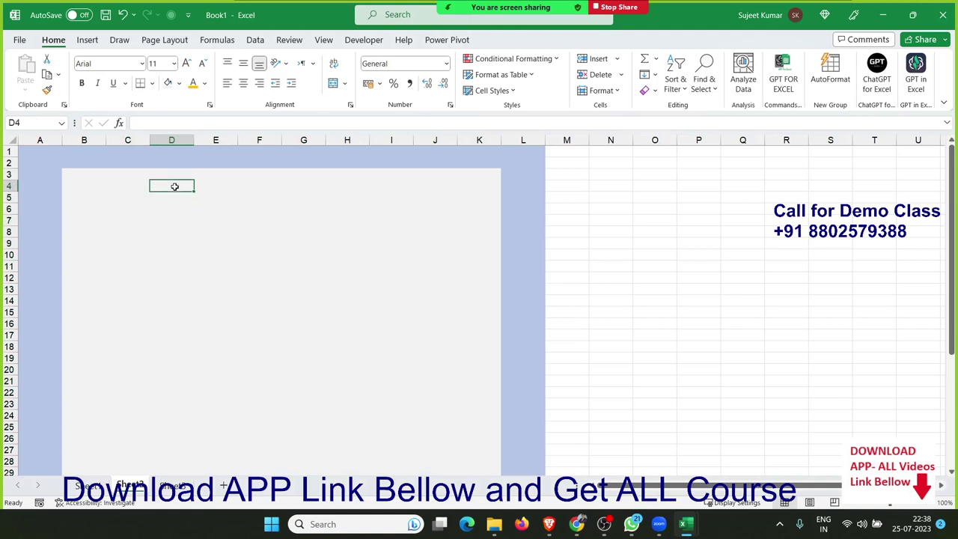
left_click_drag(174, 186, 392, 212)
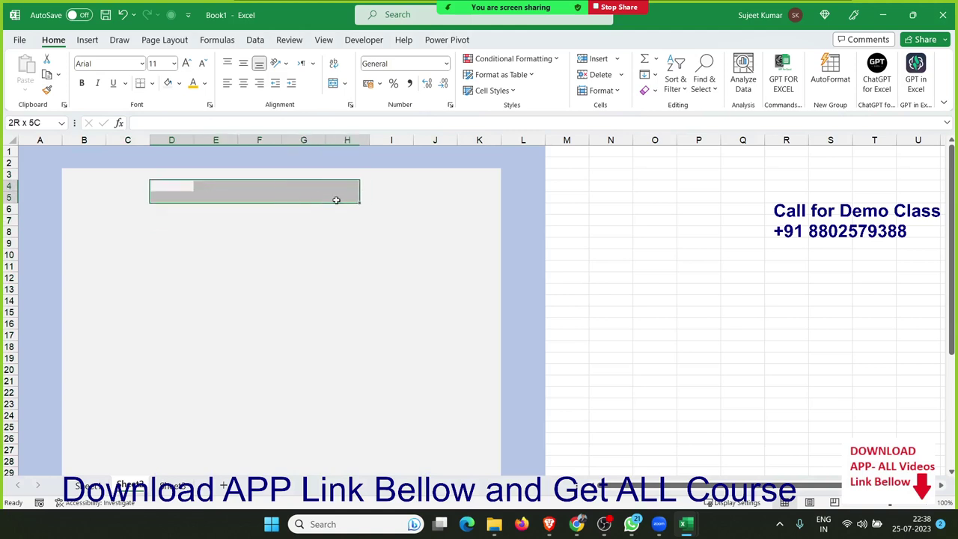
left_click(333, 83)
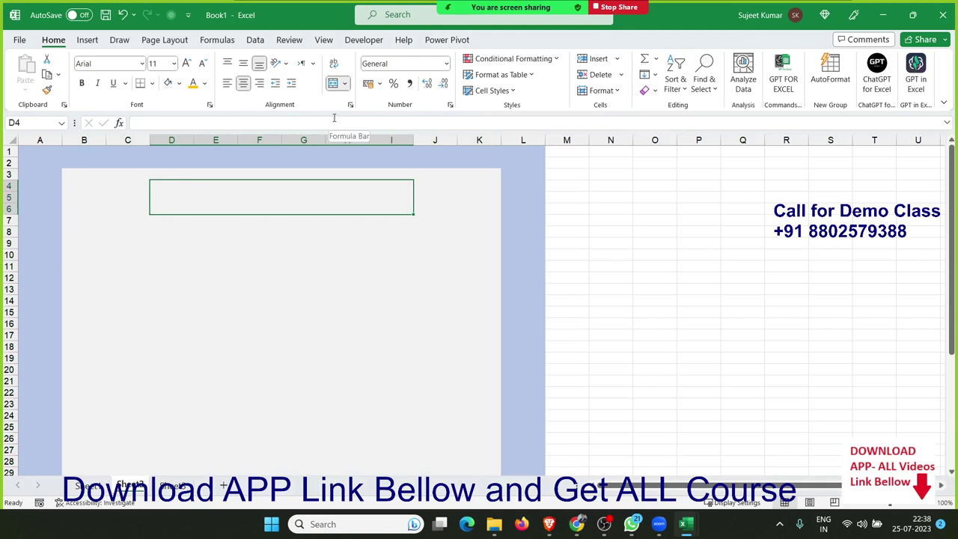
type("Re")
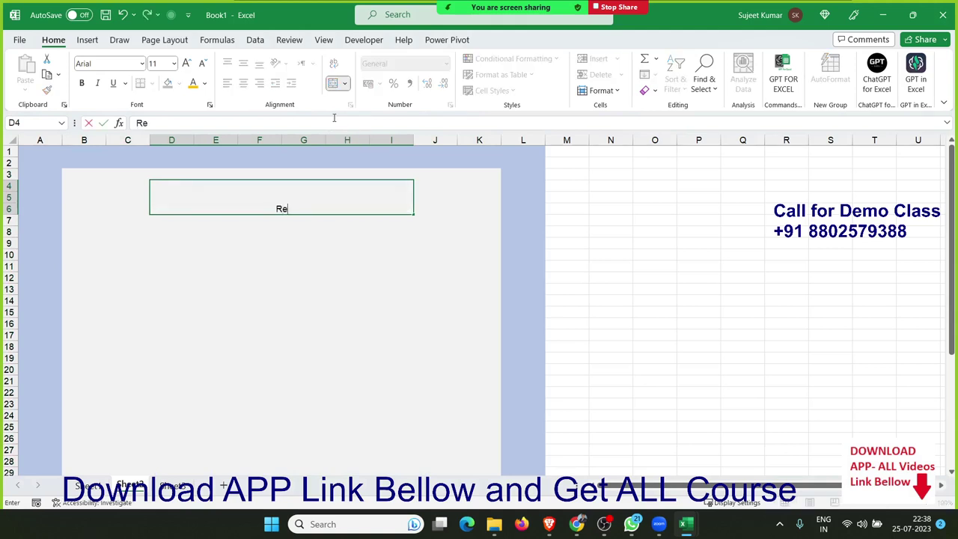
type("gis")
type("ter")
key("Return")
type("C")
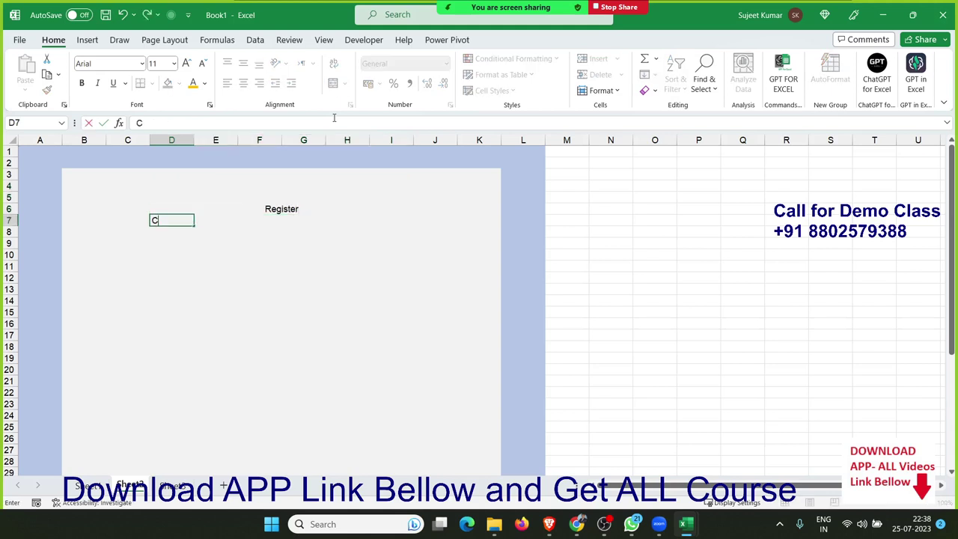
type("reate ")
type("you a/c . Its Free")
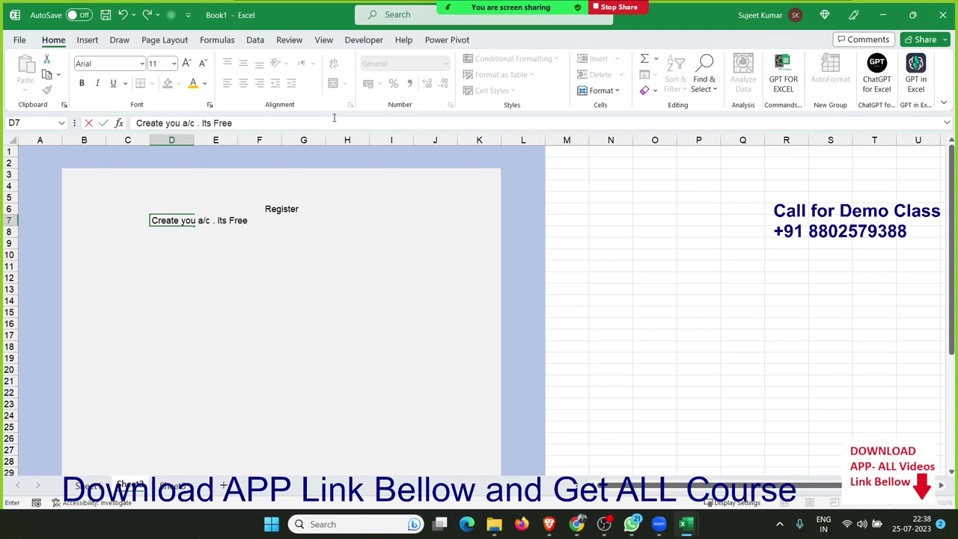
type(" and on")
type("ly take a minute")
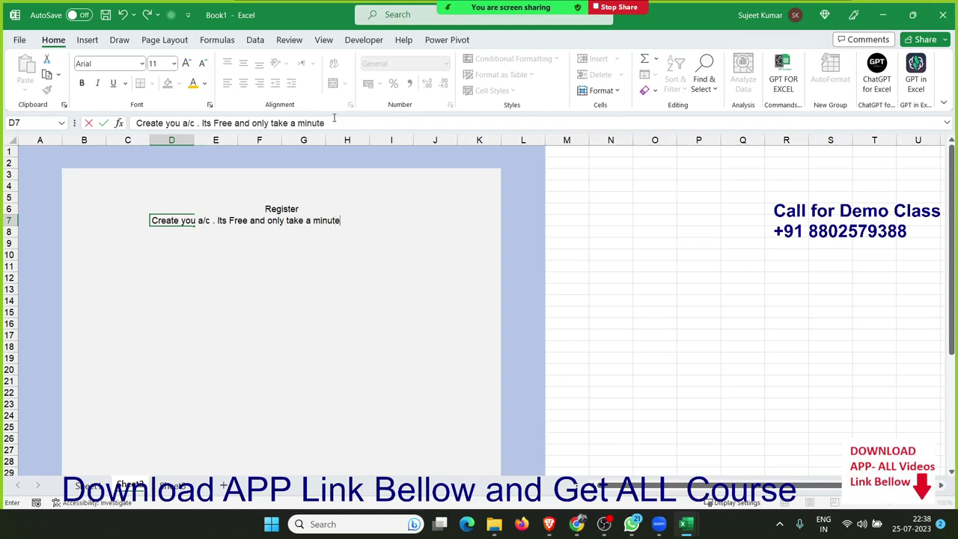
key("Return")
Make the Register heading bold at 36 point.
left_click(254, 184)
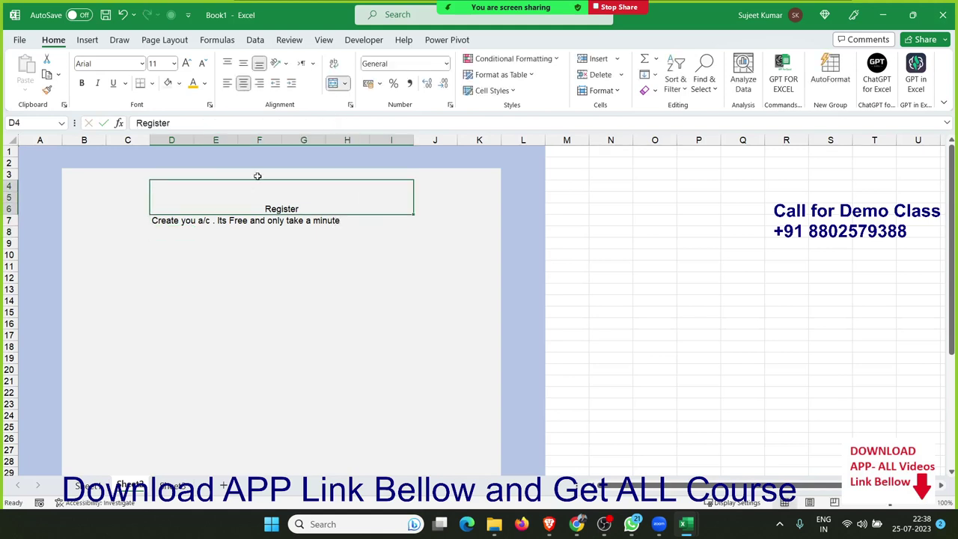
left_click(187, 63)
left_click(187, 63)
left_click(187, 63)
left_click(187, 63)
left_click(187, 63)
left_click(188, 64)
left_click(188, 64)
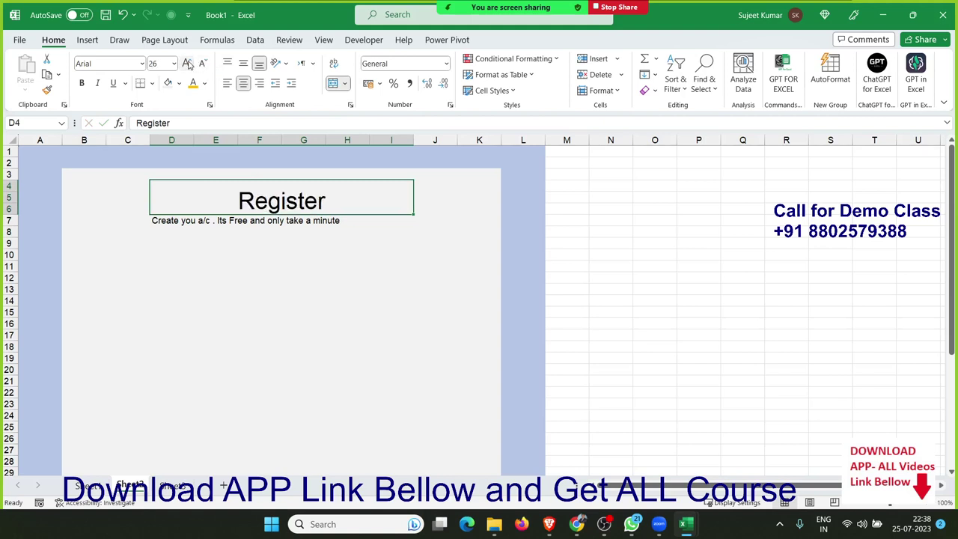
left_click(188, 63)
left_click(188, 64)
left_click(188, 64)
left_click(188, 63)
left_click(202, 63)
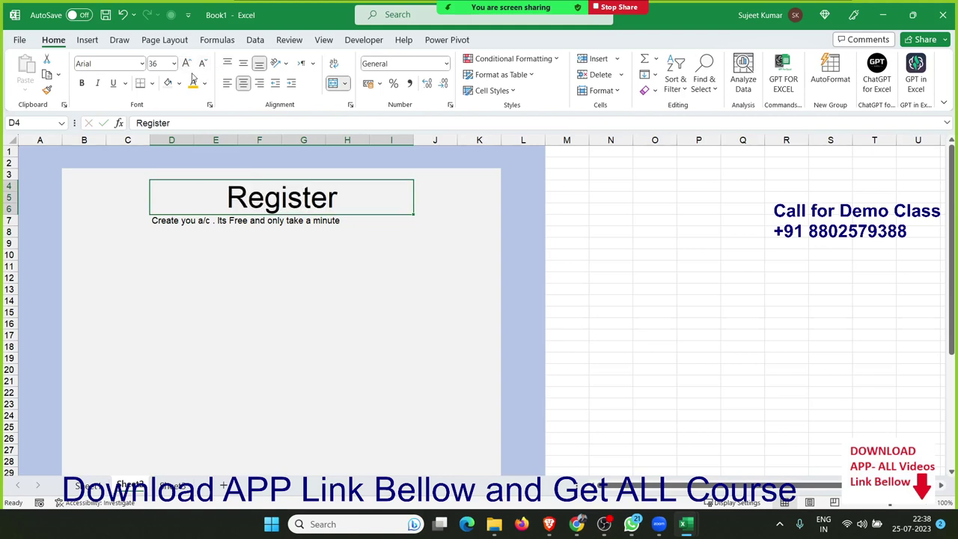
left_click(81, 82)
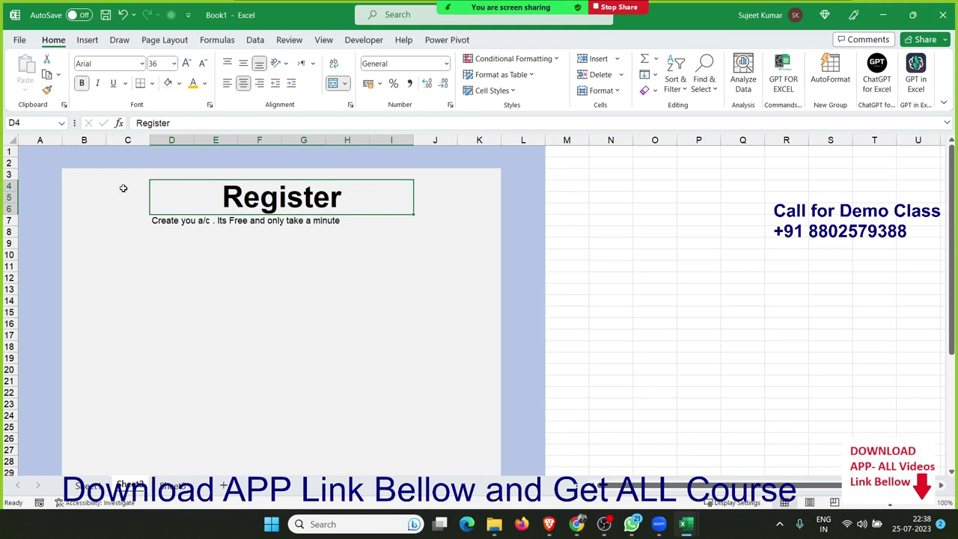
Colour the D7 subtitle text light grey.
left_click(150, 222)
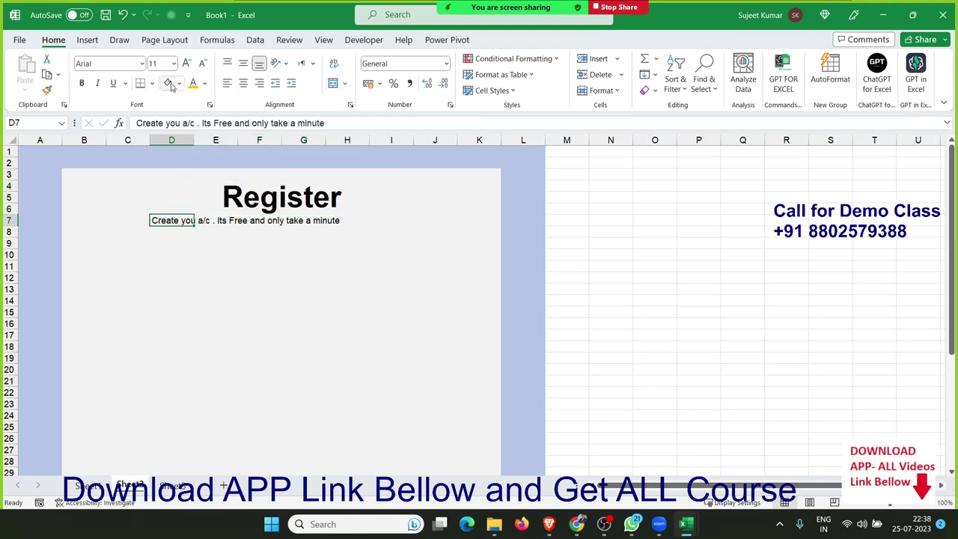
left_click(179, 84)
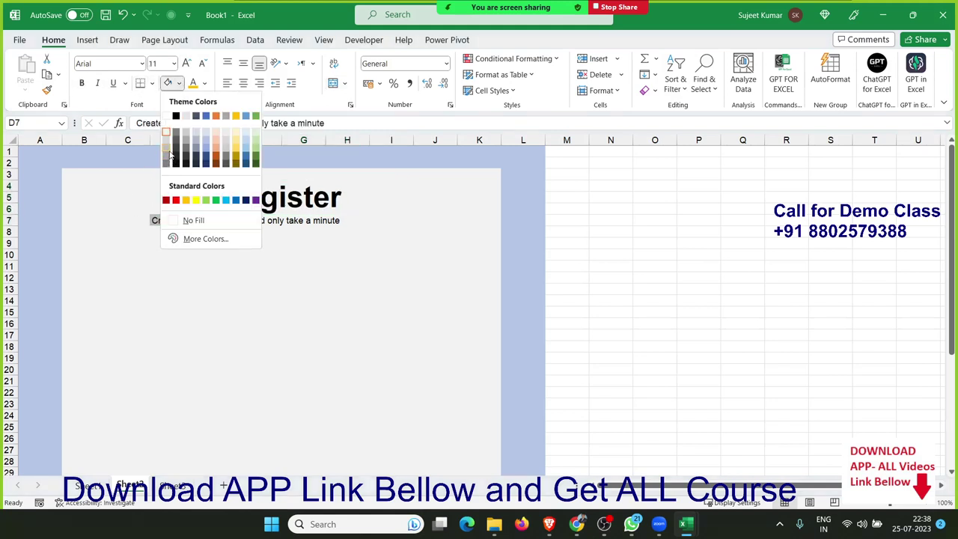
left_click(204, 84)
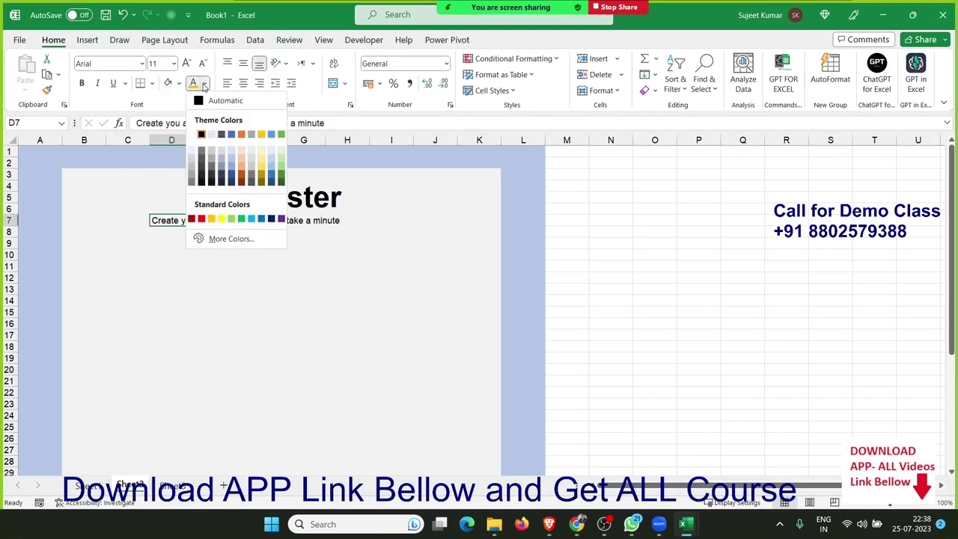
left_click(190, 179)
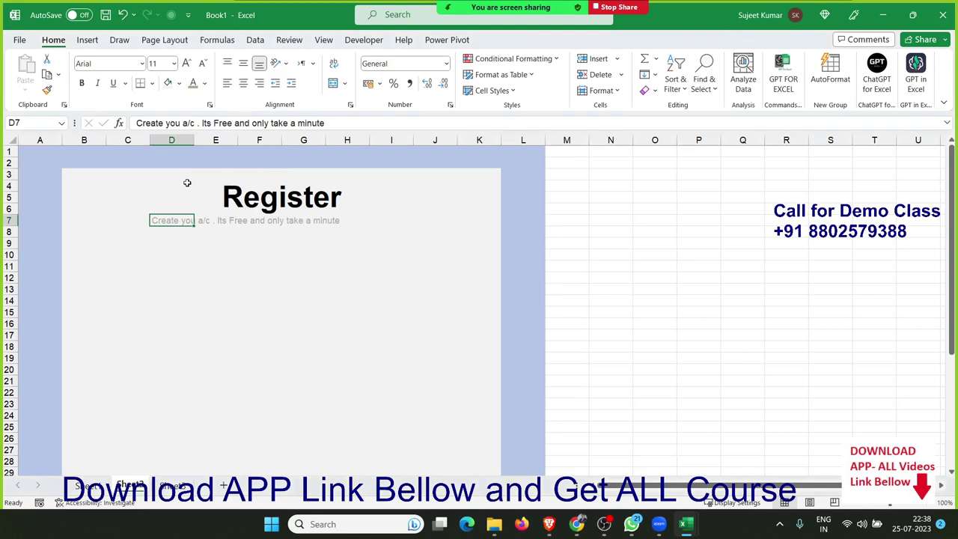
left_click(171, 233)
Narrow column C to a thin margin, widen column D, and make row 10 taller.
left_click(152, 255)
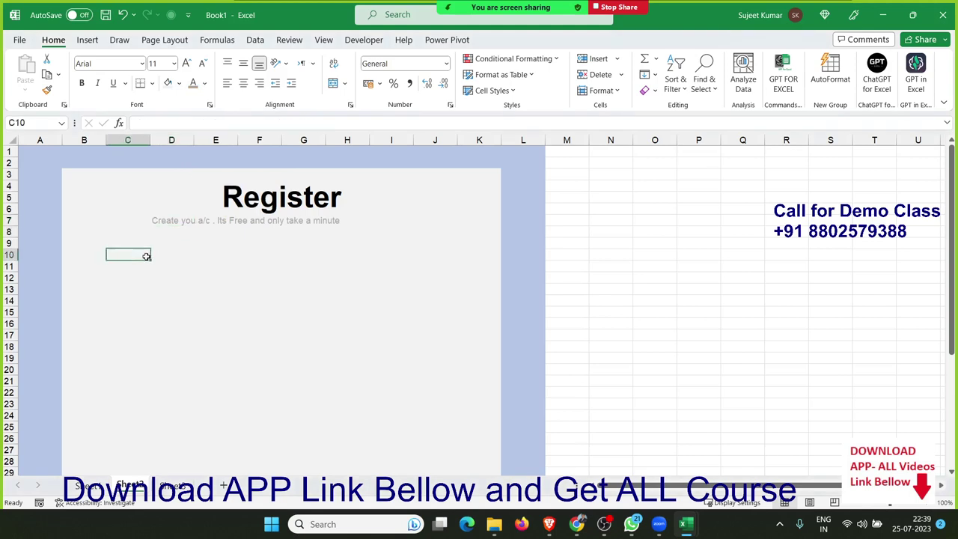
left_click(156, 268)
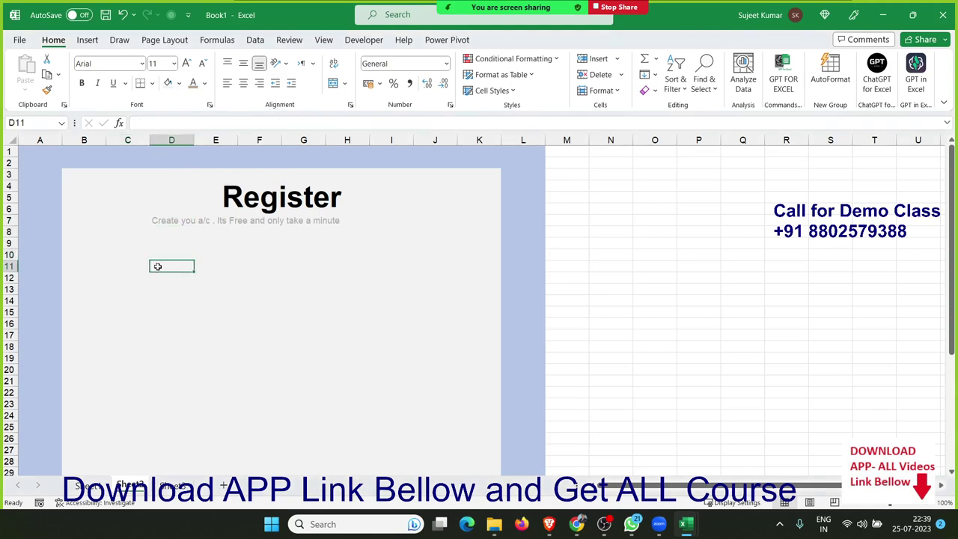
left_click(127, 255)
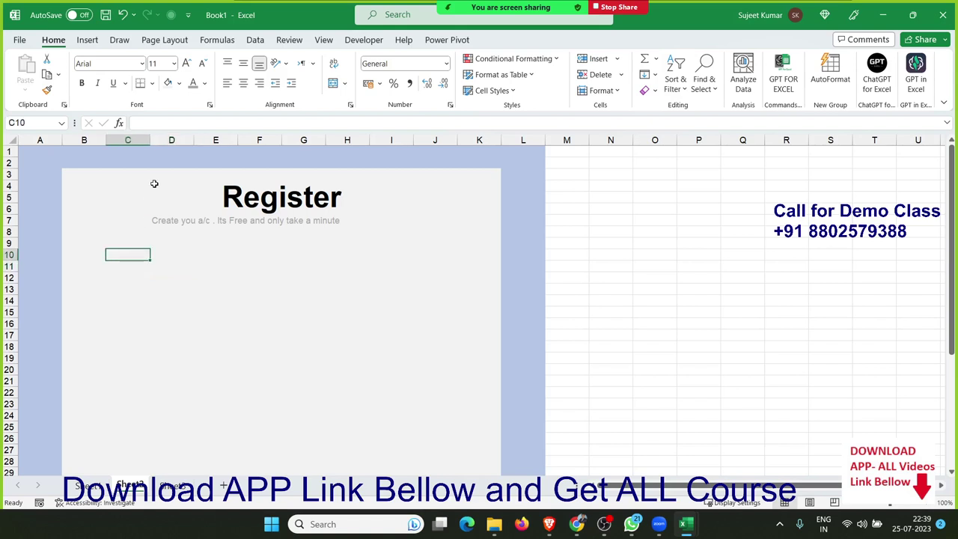
left_click_drag(154, 144, 110, 135)
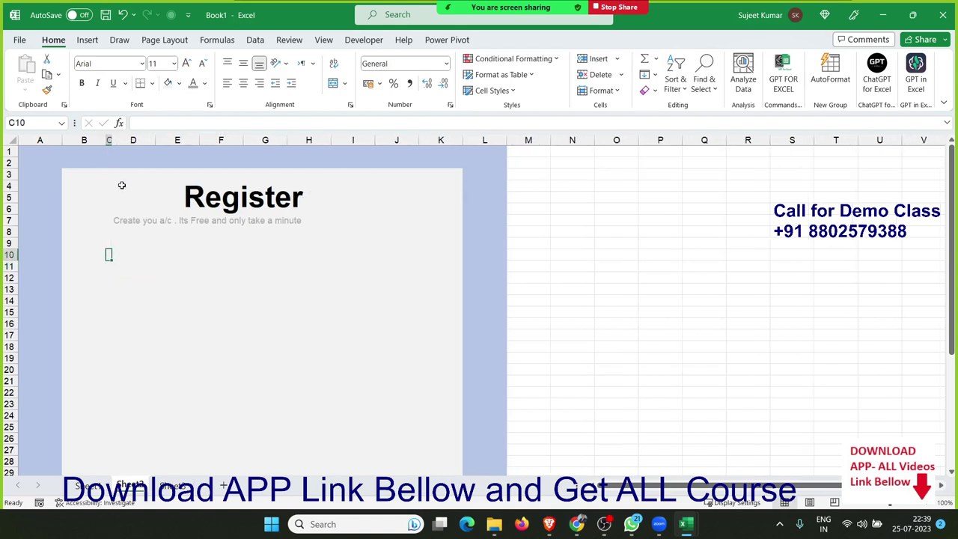
key("Right")
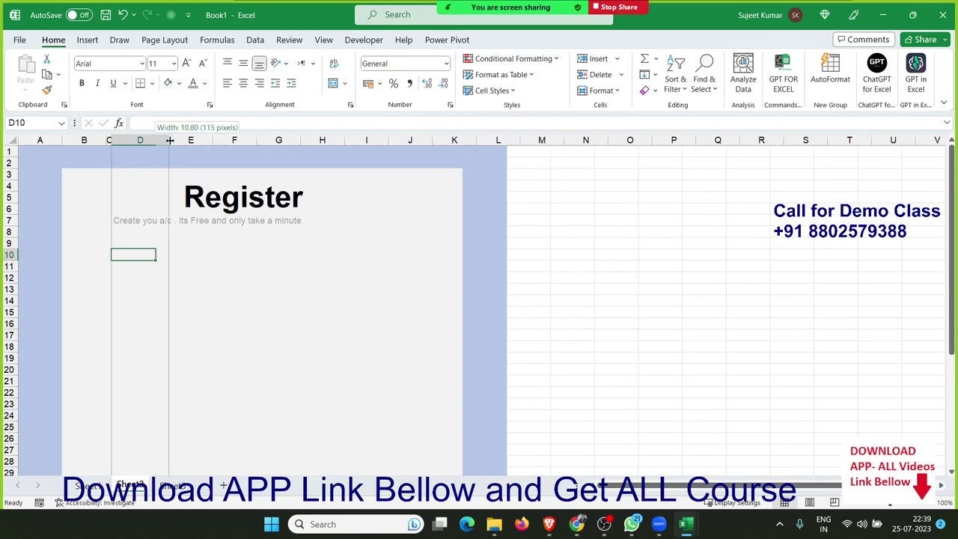
left_click_drag(154, 141, 232, 140)
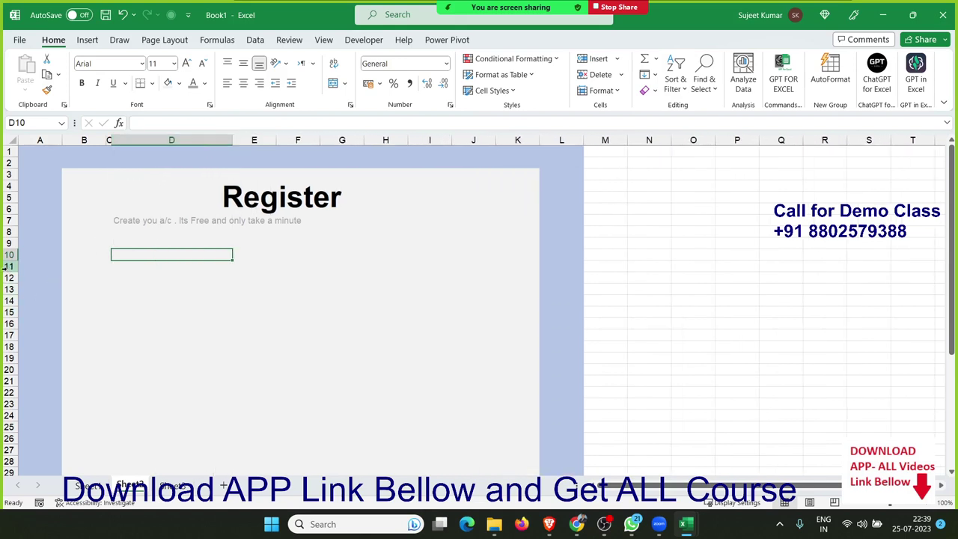
left_click_drag(9, 259, 10, 283)
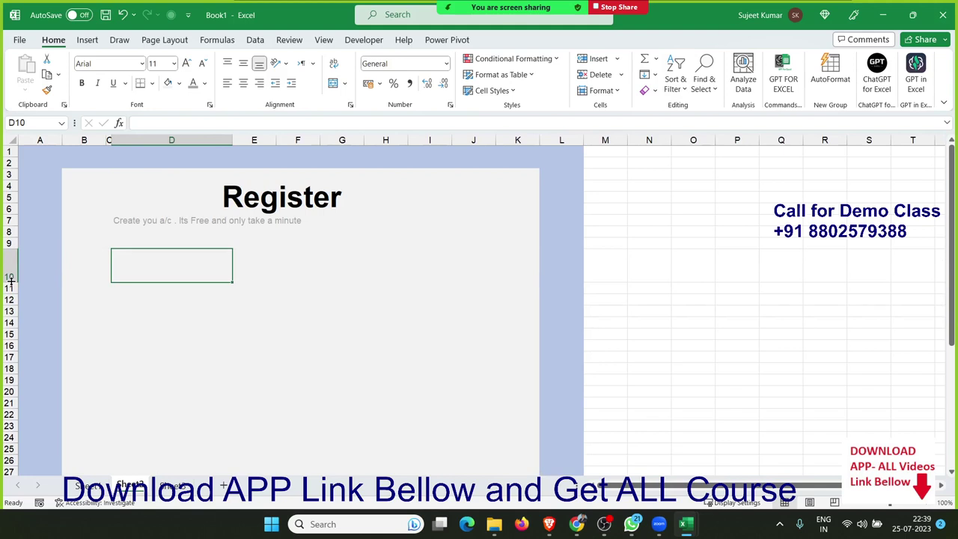
Give D10 a white fill and a thicker light grey outline border, then copy it.
left_click(179, 84)
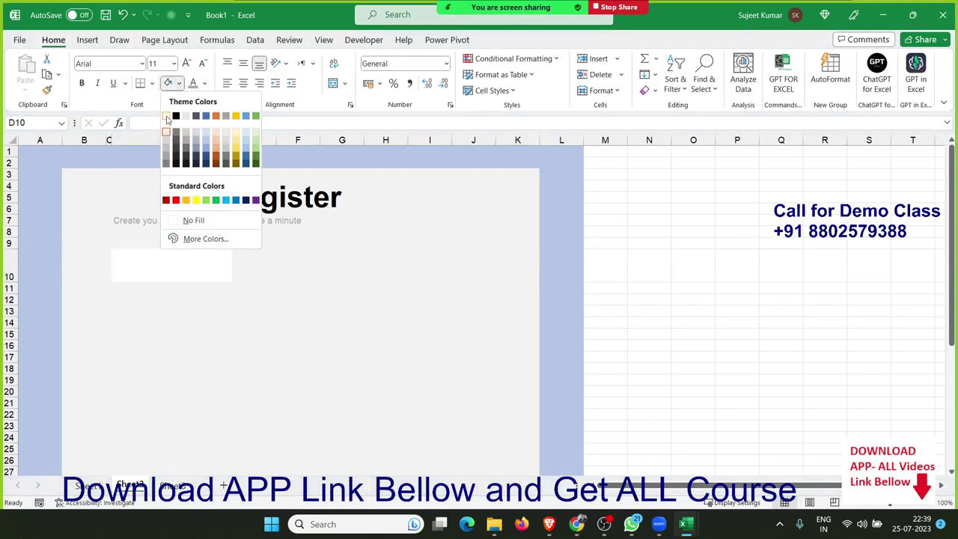
left_click(169, 118)
right_click(173, 267)
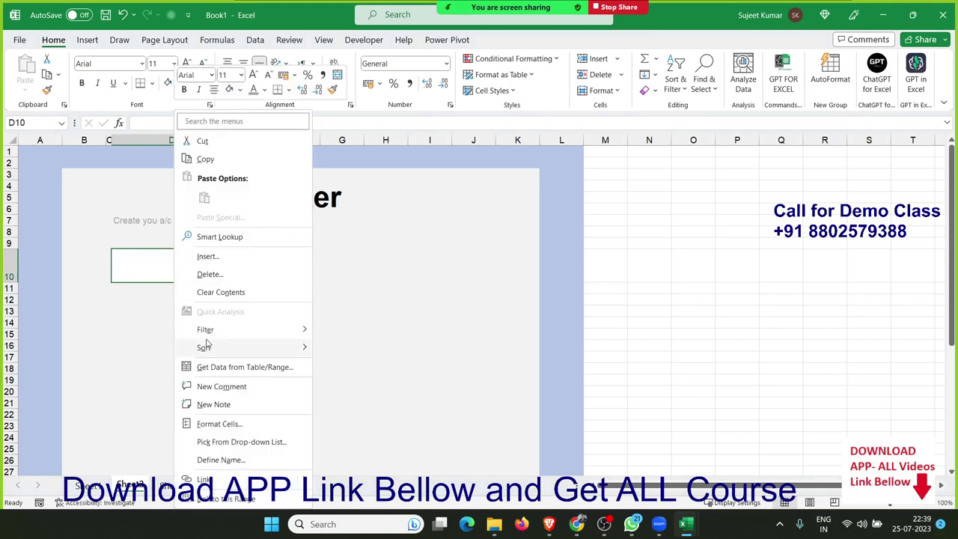
left_click(230, 423)
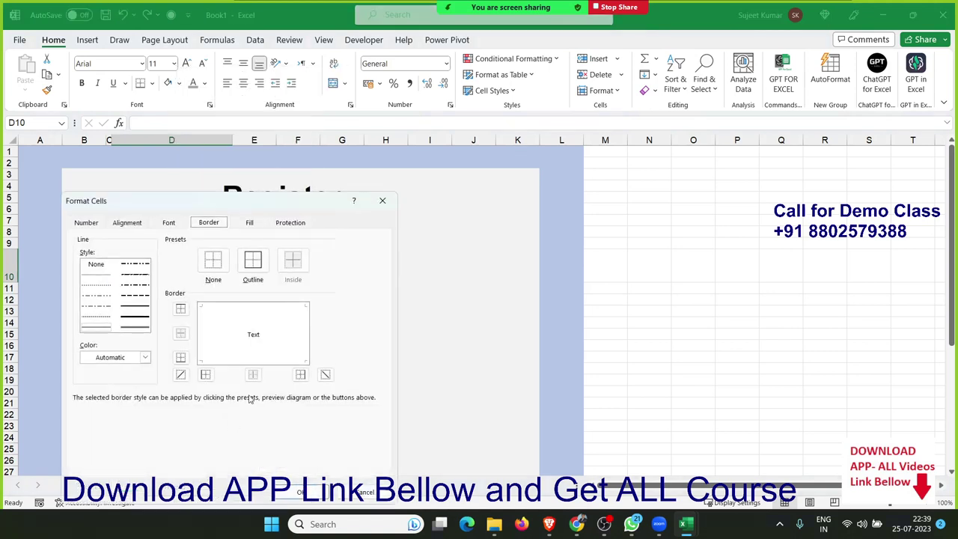
left_click(129, 358)
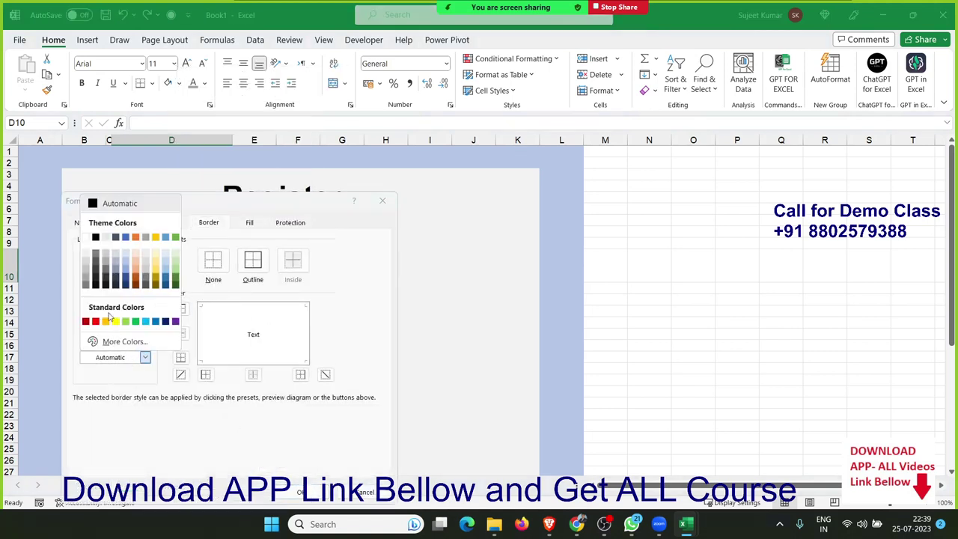
left_click(89, 270)
left_click(125, 322)
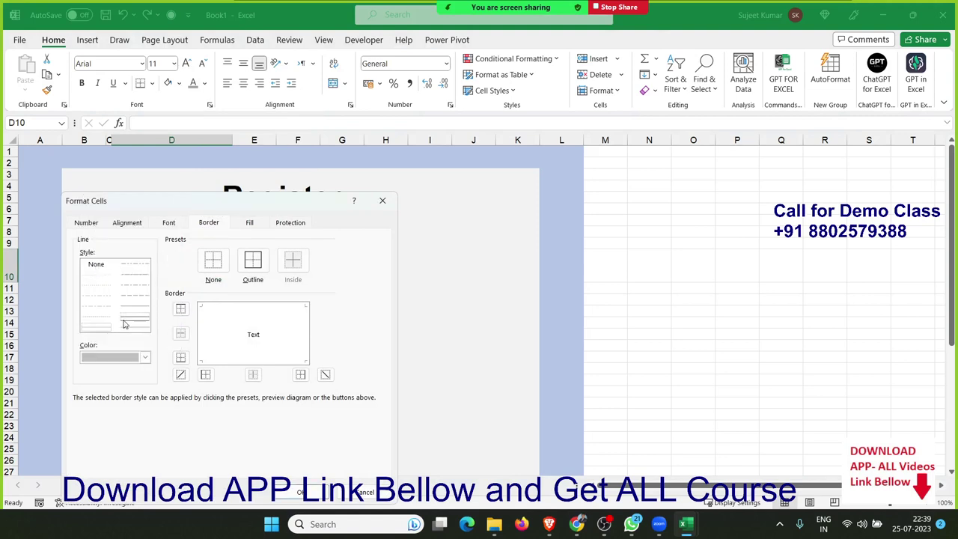
left_click(253, 261)
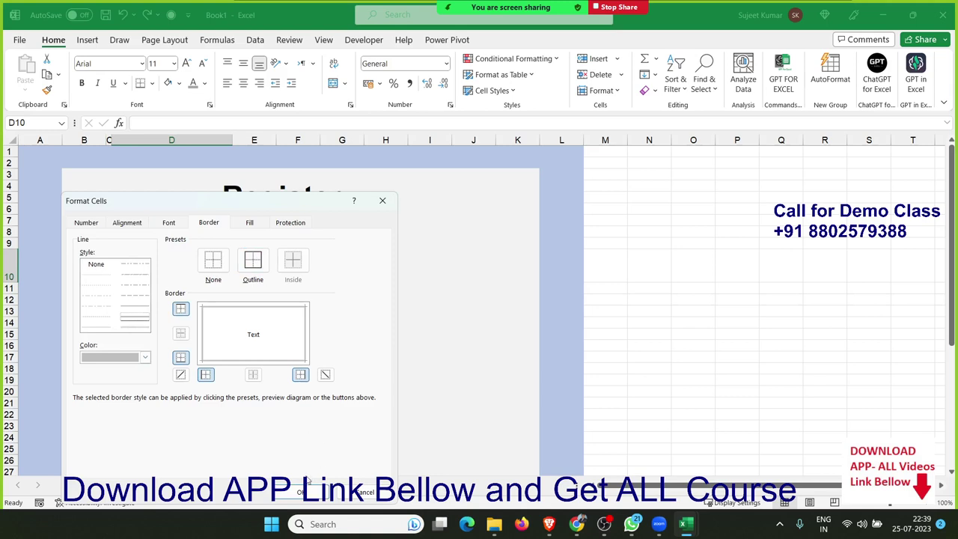
left_click(304, 492)
left_click(238, 354)
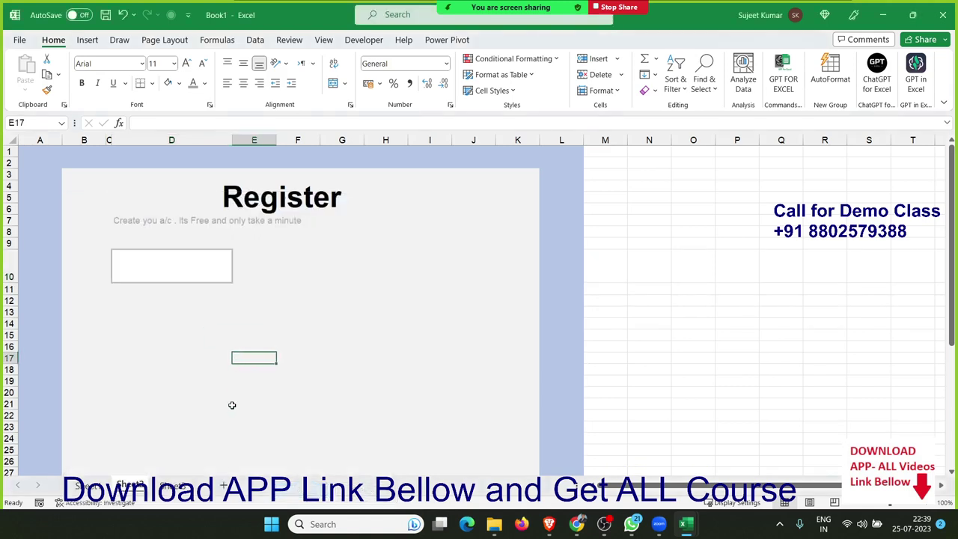
left_click(166, 263)
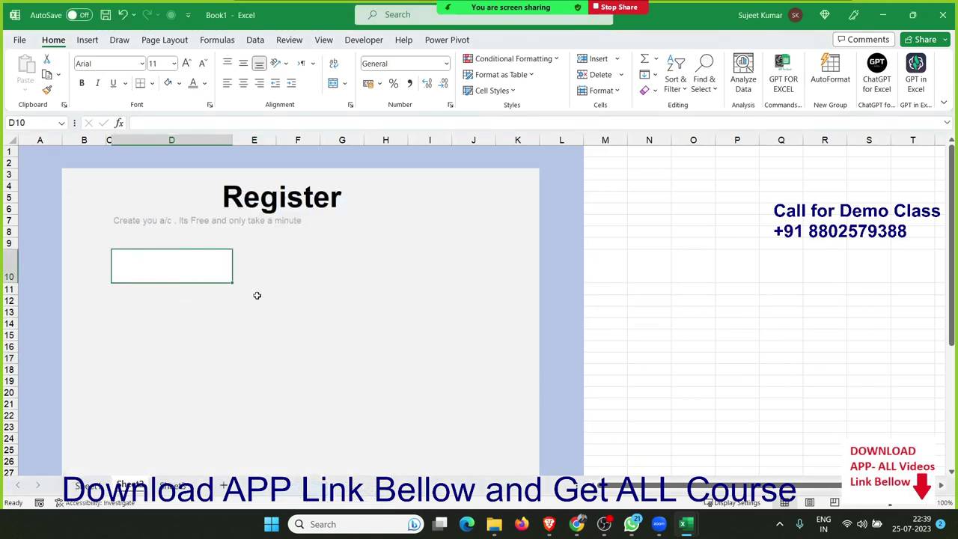
key("ctrl+c")
Paste the box into F10, widen column F, and delete columns H to J.
left_click(259, 263)
left_click(295, 263)
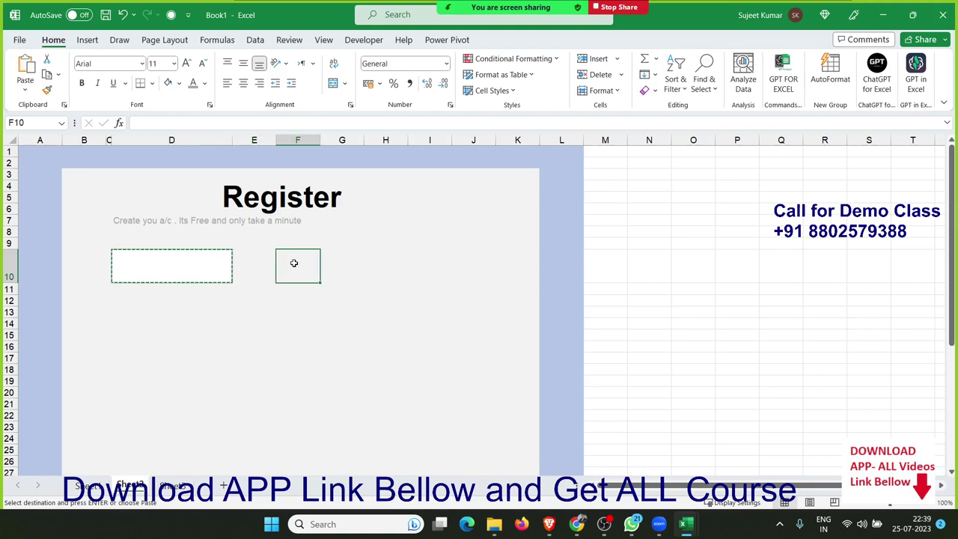
key("ctrl+v")
left_click_drag(318, 140, 562, 140)
key("ctrl+minus")
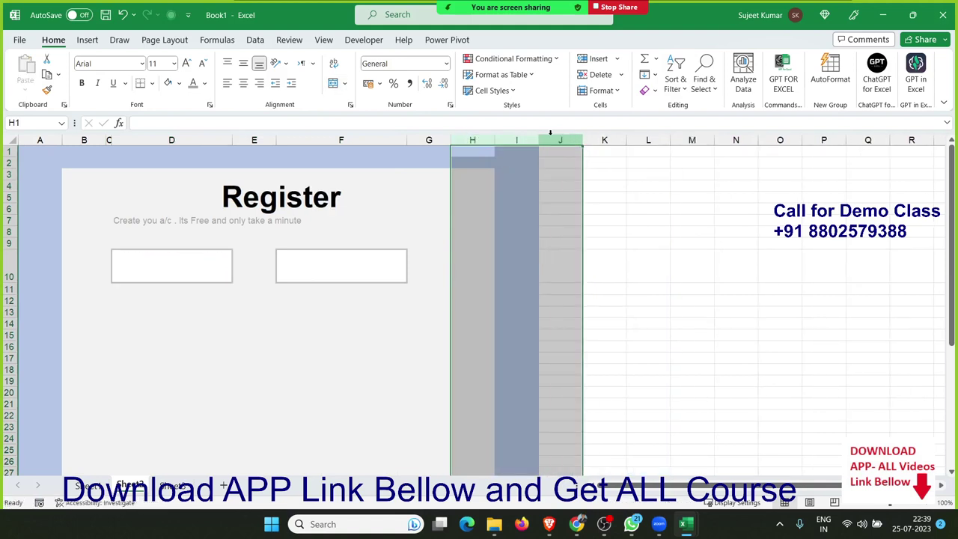
left_click(447, 241)
left_click(337, 349)
left_click(256, 289)
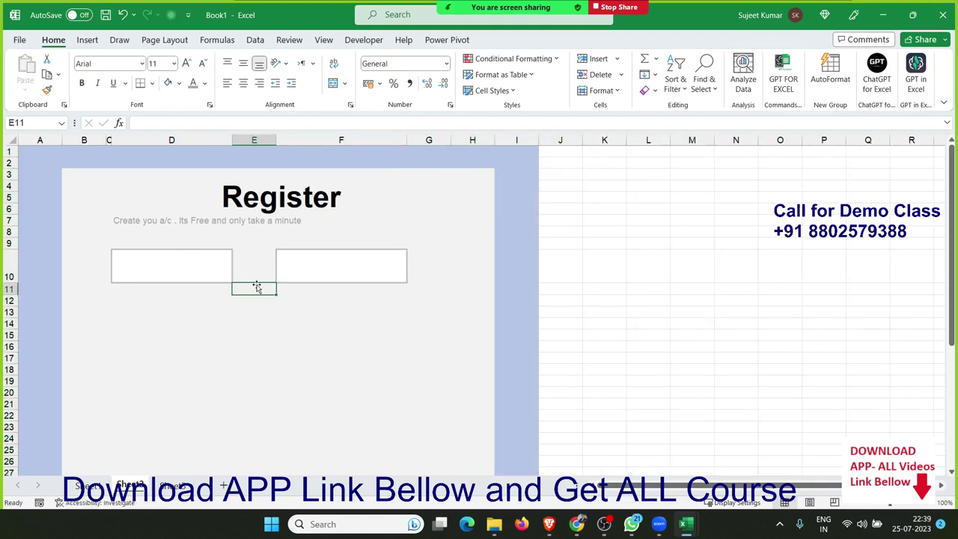
left_click(150, 288)
Enter the label 'First Name' in C10.
left_click(138, 267)
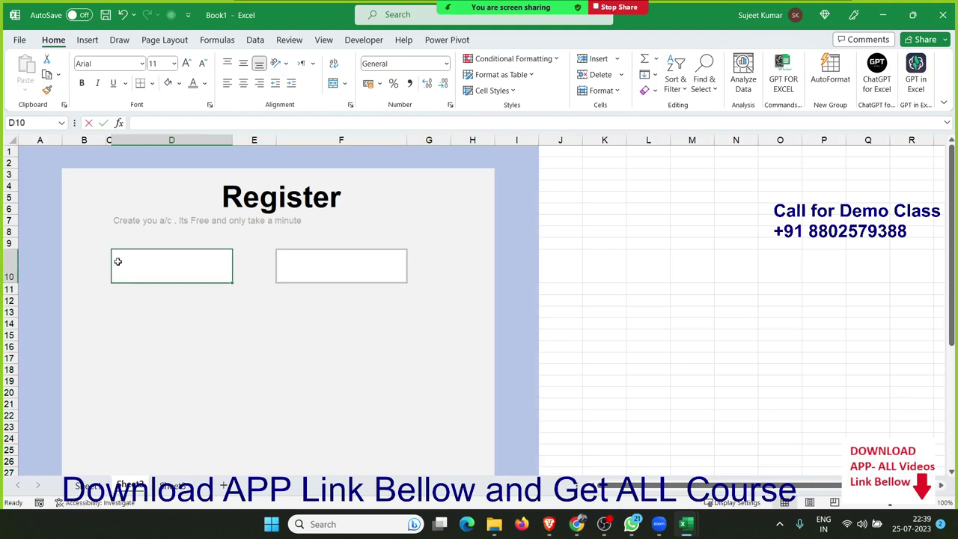
type("Fir")
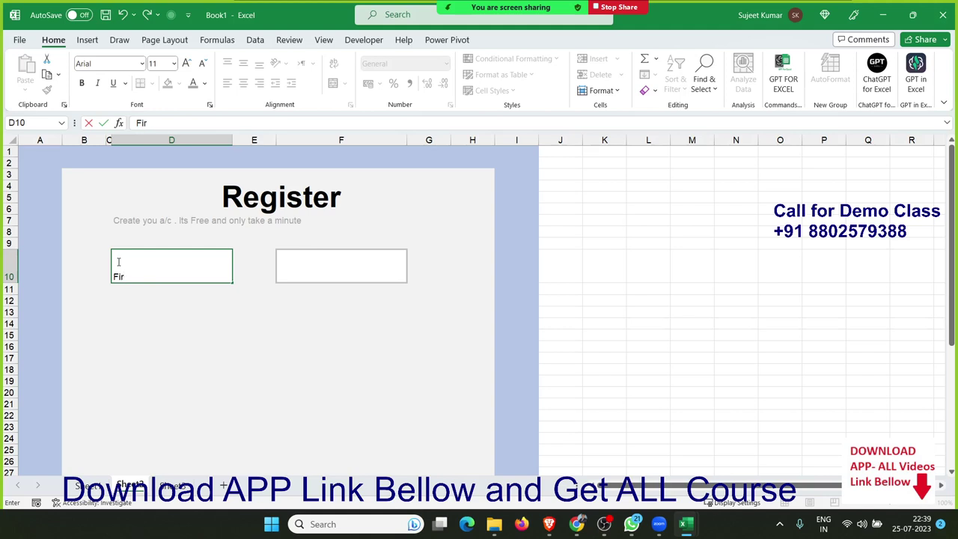
key("Escape")
key("Left")
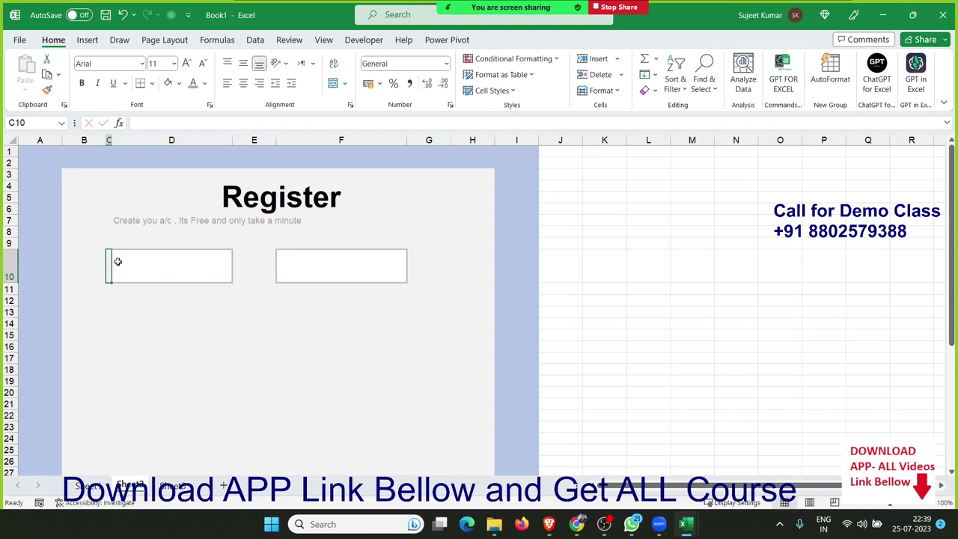
type("First")
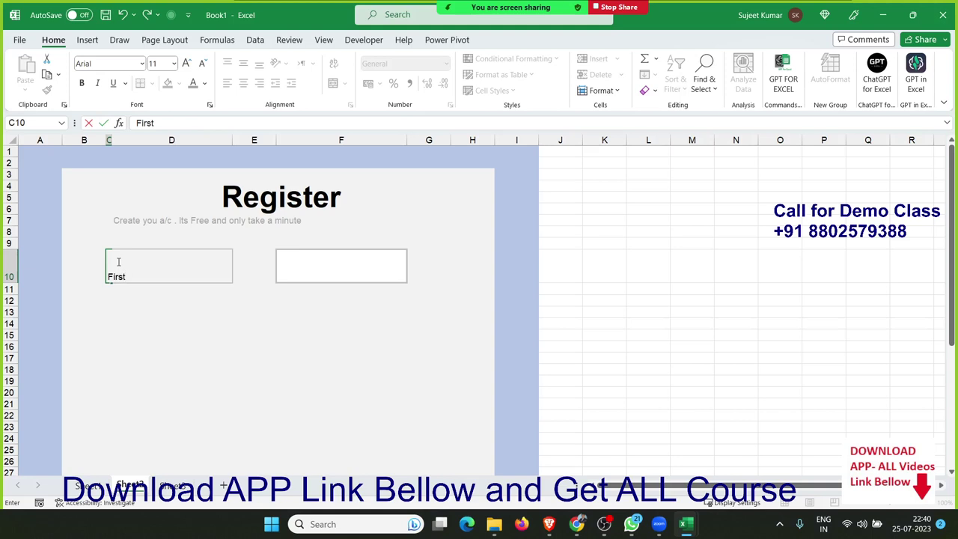
type(" Name")
key("Return")
Make the C10 First Name label grey, middle- and left-aligned, indented three steps.
key("Up")
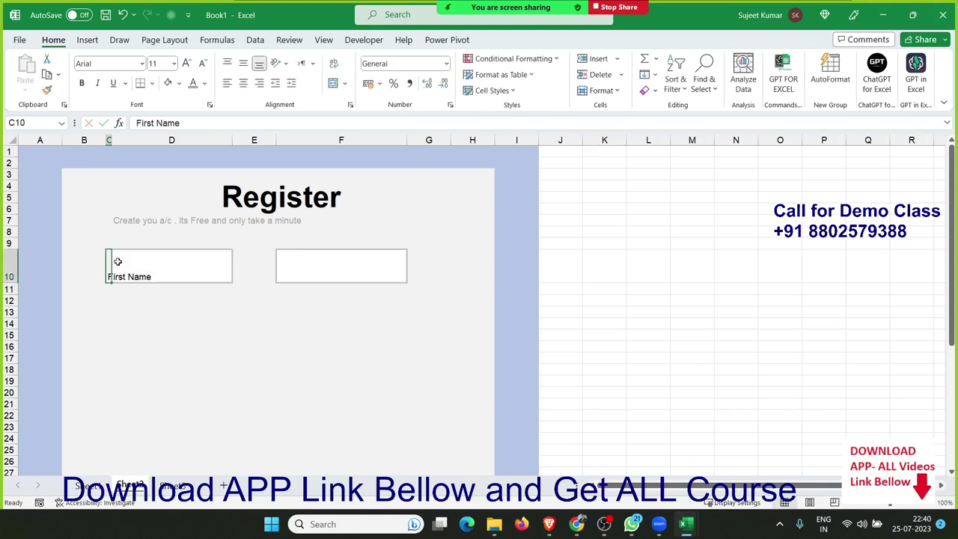
left_click(192, 86)
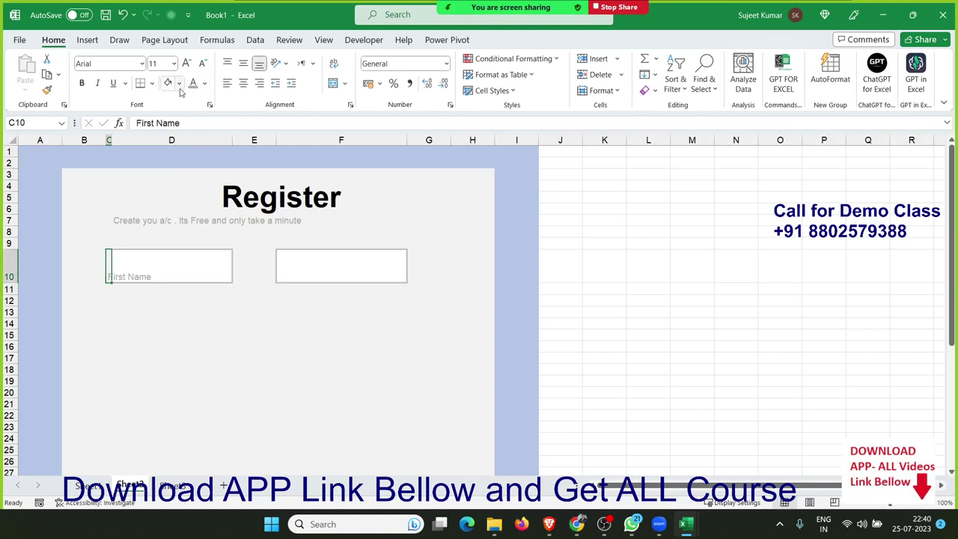
left_click(242, 84)
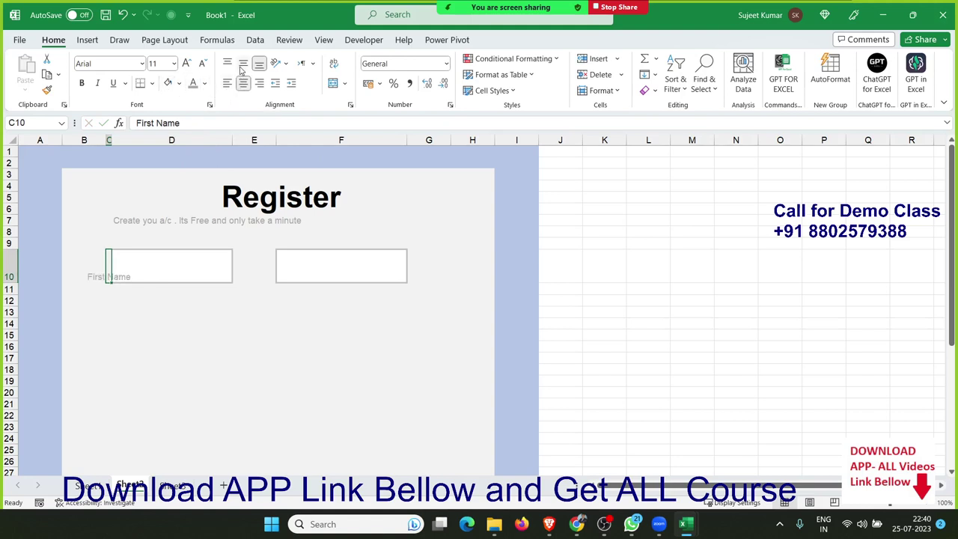
left_click(243, 65)
left_click(226, 84)
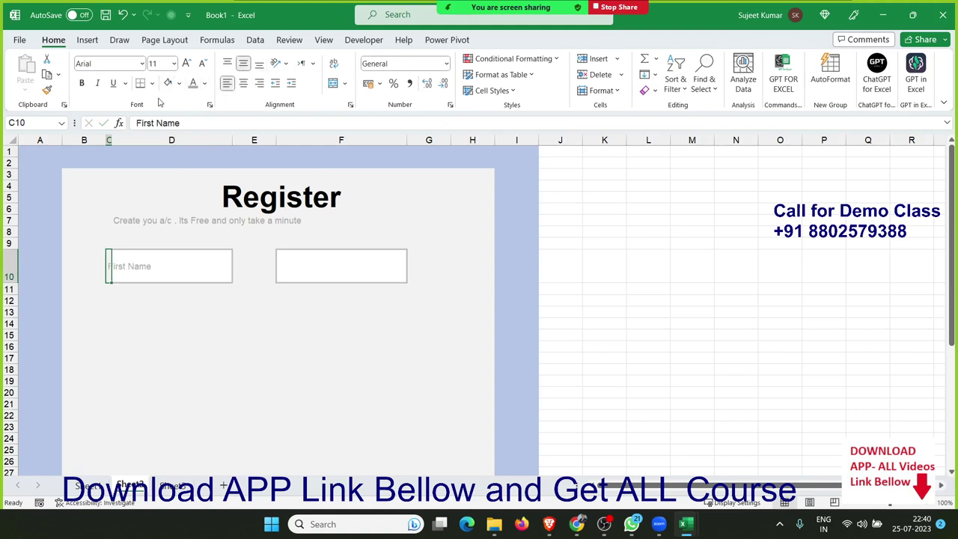
left_click(292, 84)
left_click(292, 84)
left_click(292, 84)
left_click(181, 335)
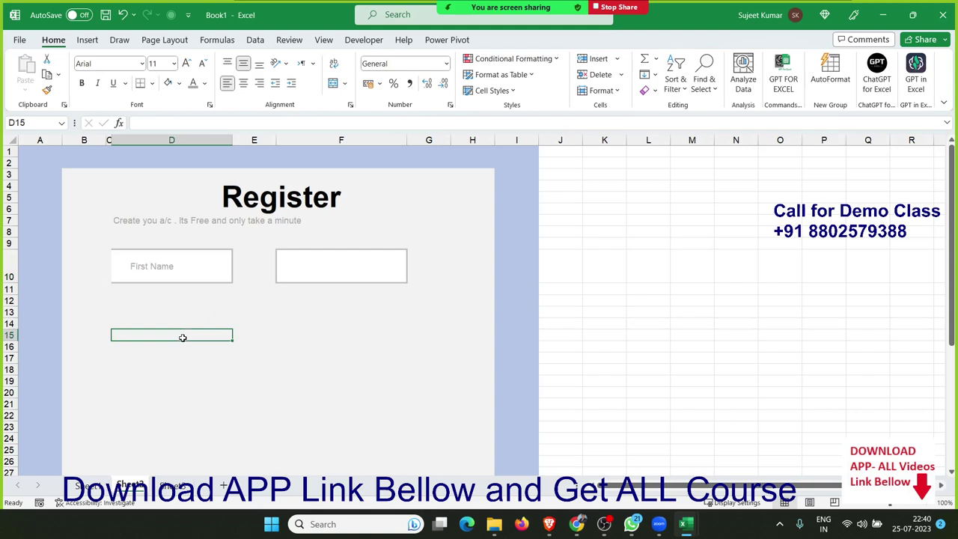
left_click(111, 264)
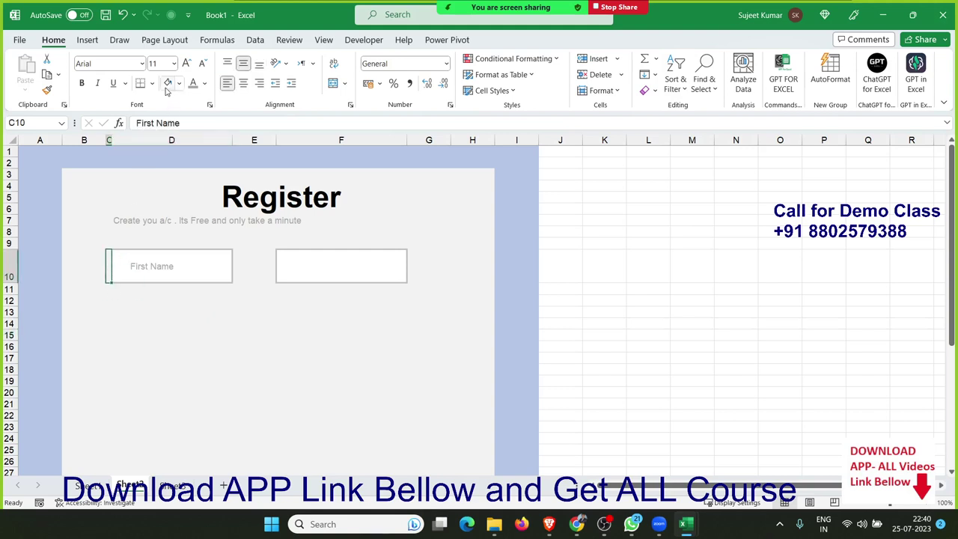
left_click(117, 275)
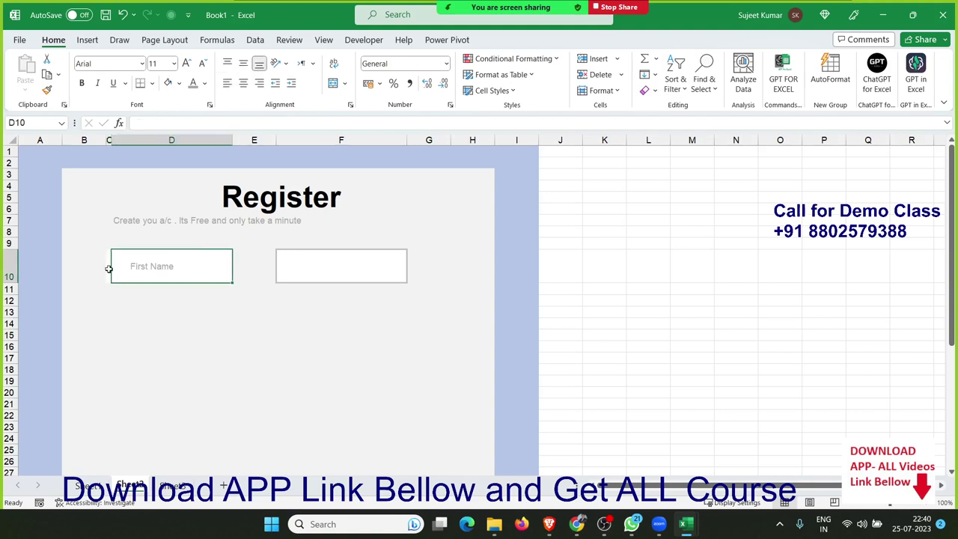
left_click(116, 289)
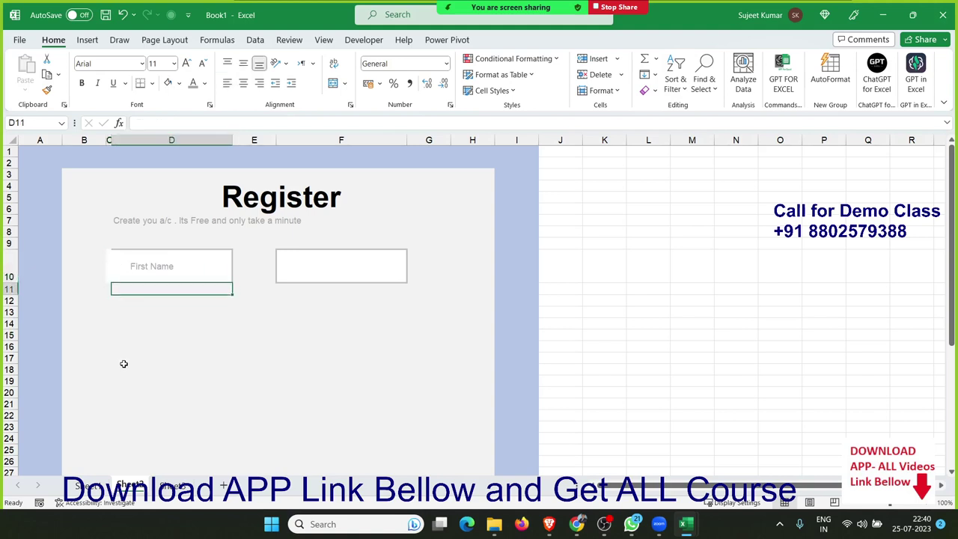
left_click(110, 265)
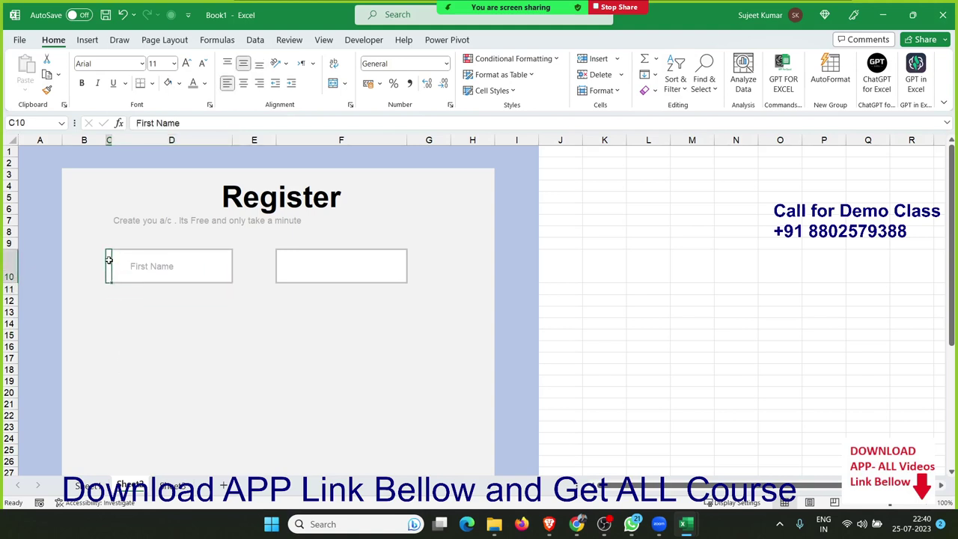
Give C10 top, bottom and left borders so the First Name box becomes one continuous outline.
right_click(109, 260)
left_click(147, 425)
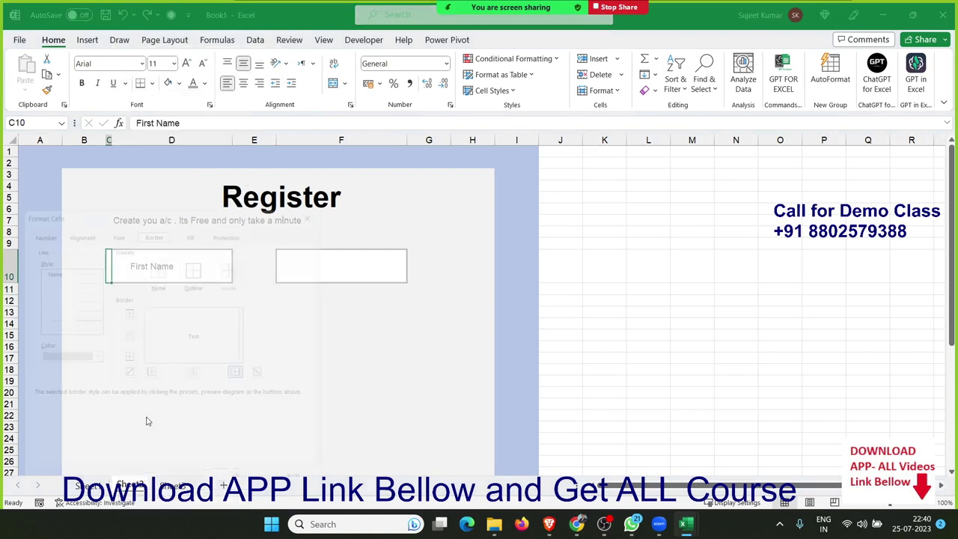
left_click(155, 315)
left_click(167, 365)
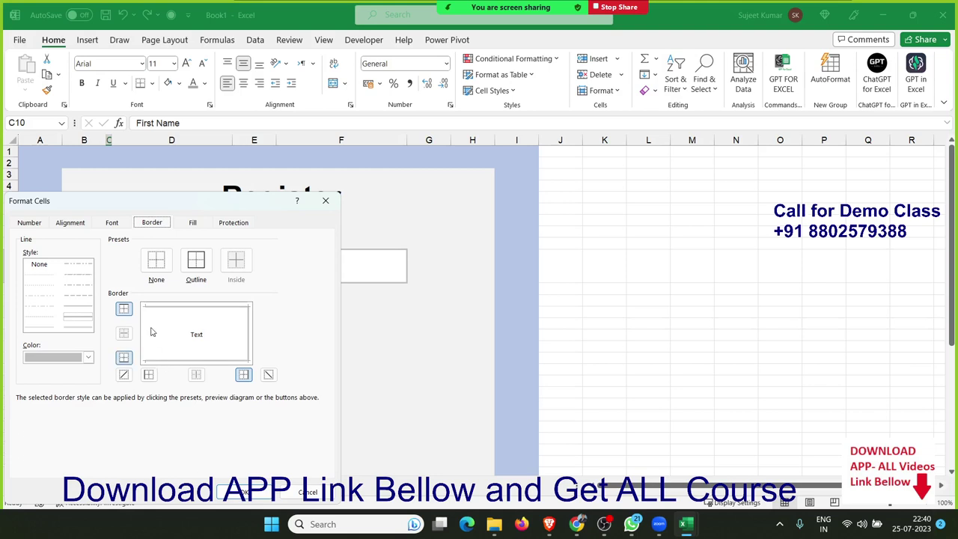
left_click(151, 330)
left_click(238, 494)
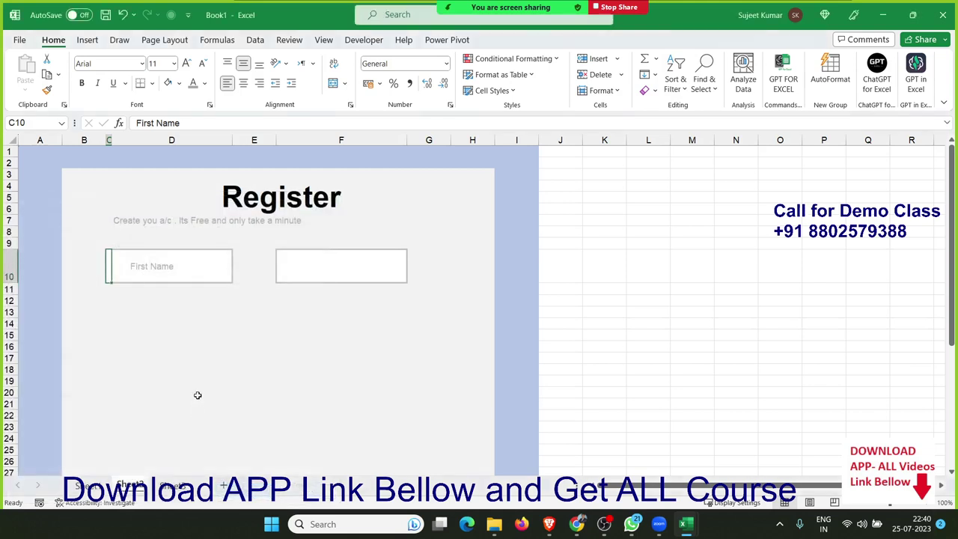
left_click(198, 349)
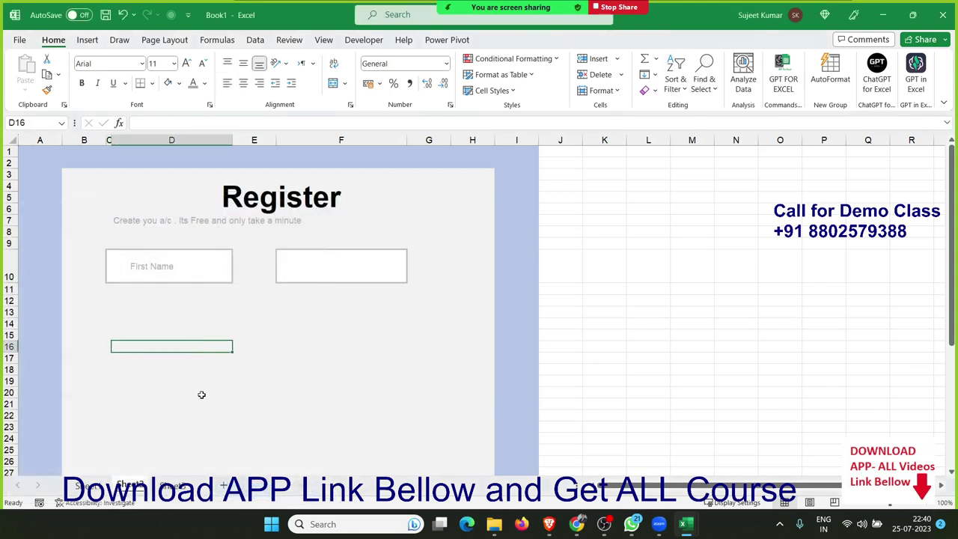
left_click(149, 268)
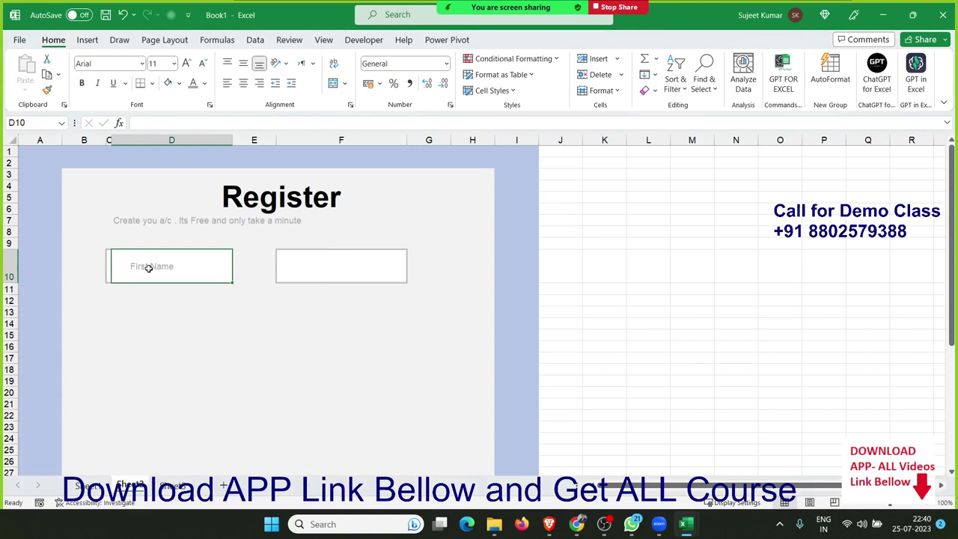
Paste a copy of the First Name box into F10 and narrow column F.
key("ctrl+c")
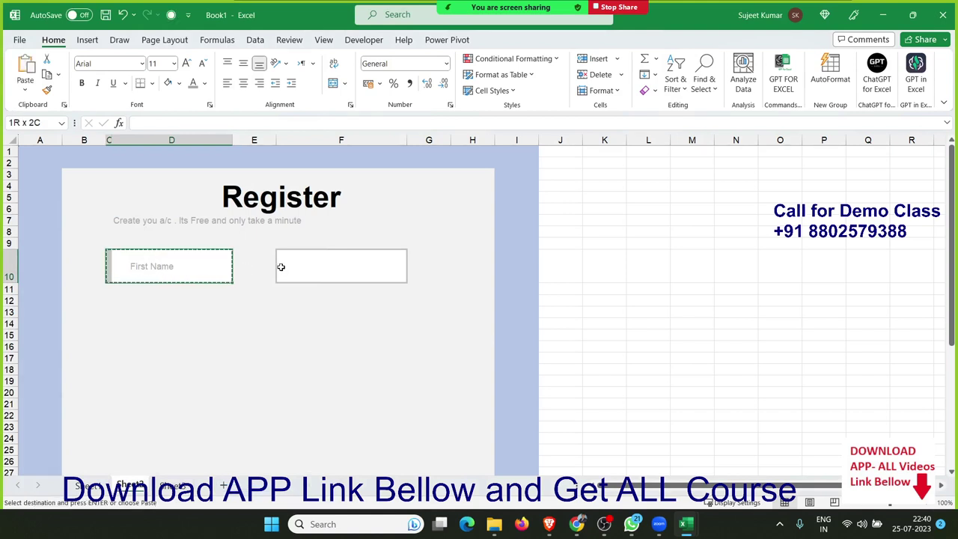
left_click(281, 265)
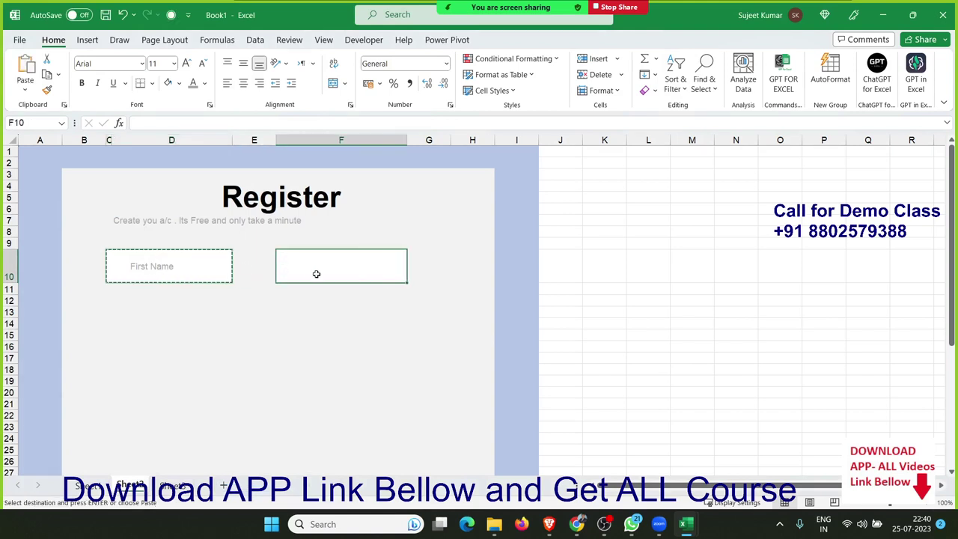
key("ctrl+v")
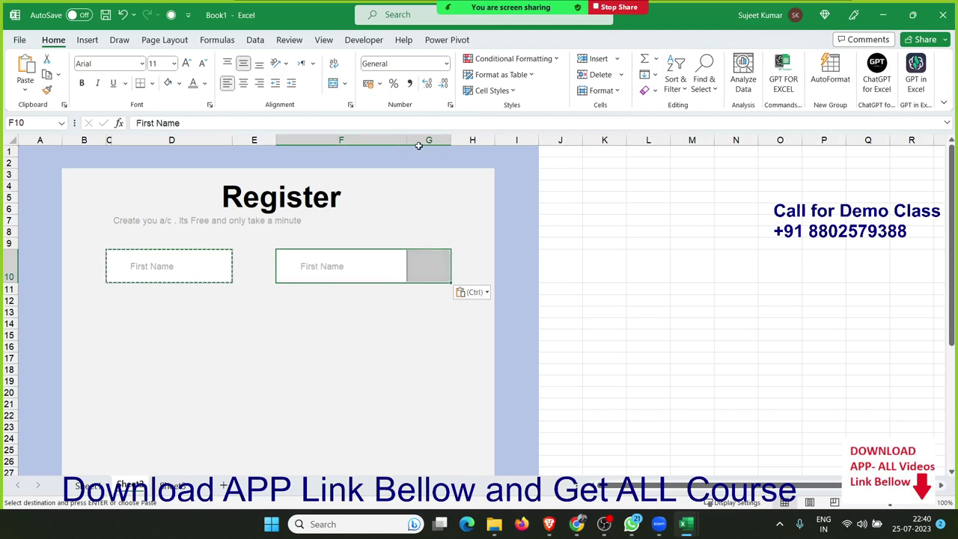
mouse_move(408, 141)
left_mouse_down()
mouse_move(283, 141)
mouse_move(430, 140)
left_mouse_up()
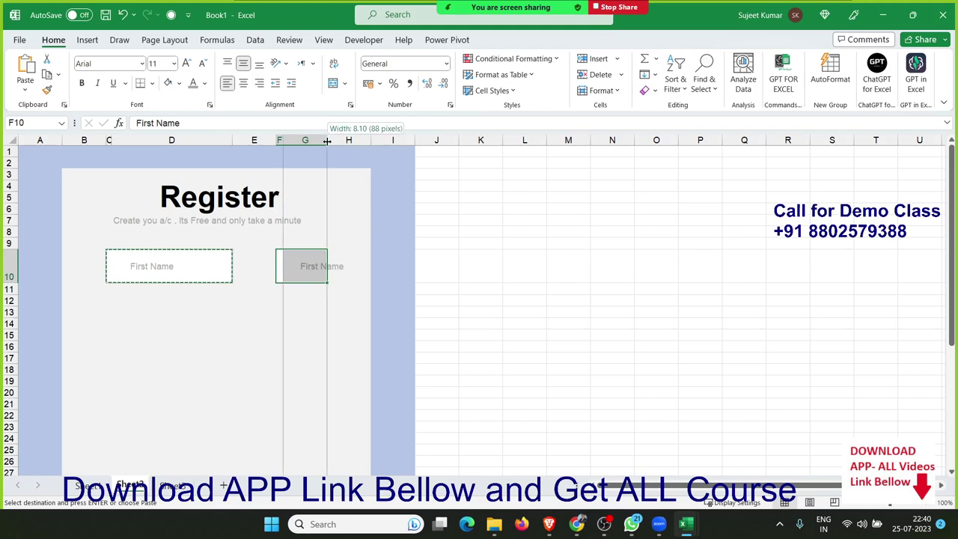
Change the F10 placeholder text from 'First Name' to 'Secound Name'.
left_click(360, 313)
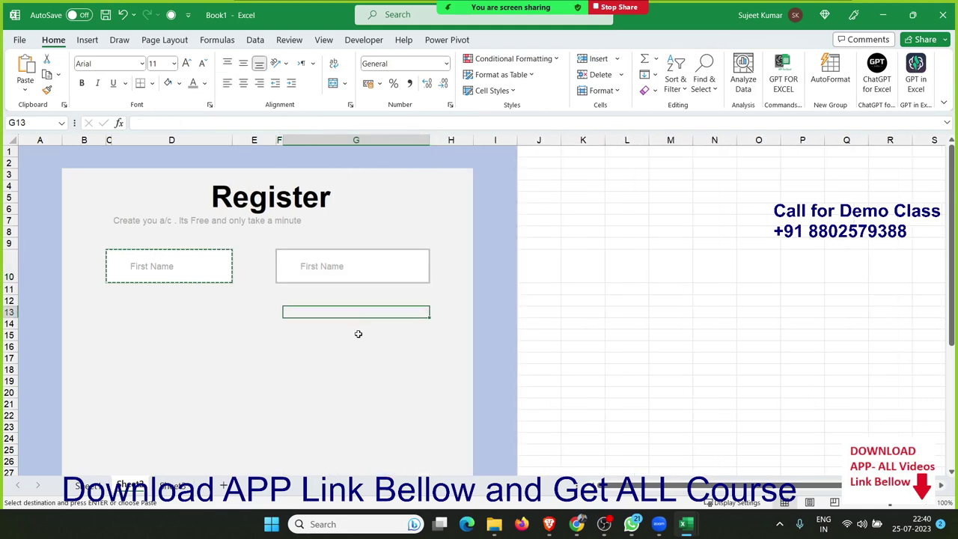
left_click(320, 279)
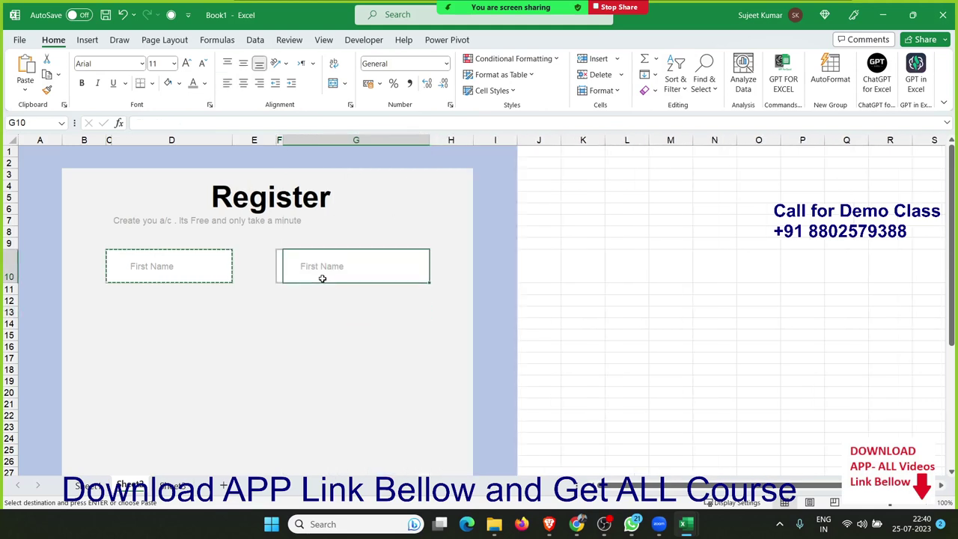
left_click(279, 265)
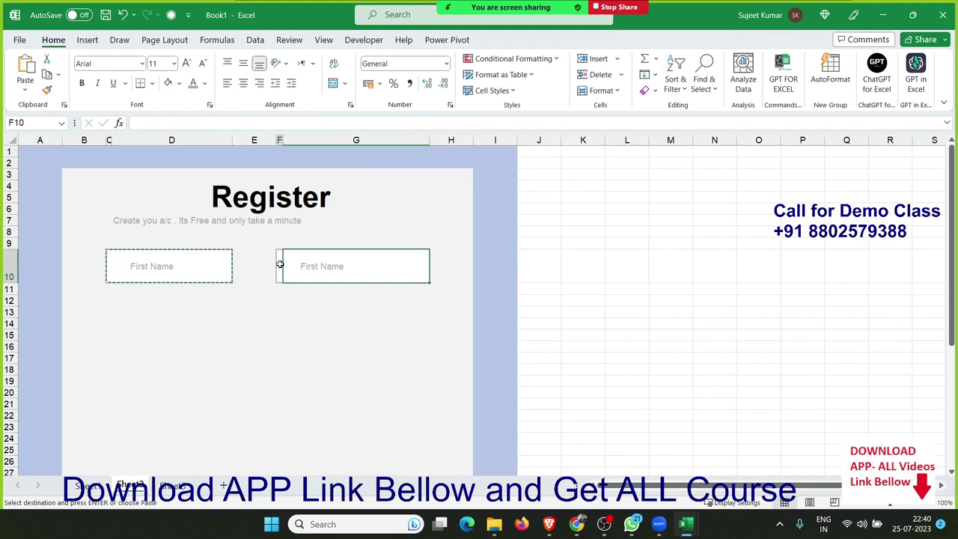
double_click(144, 123)
type("Sec")
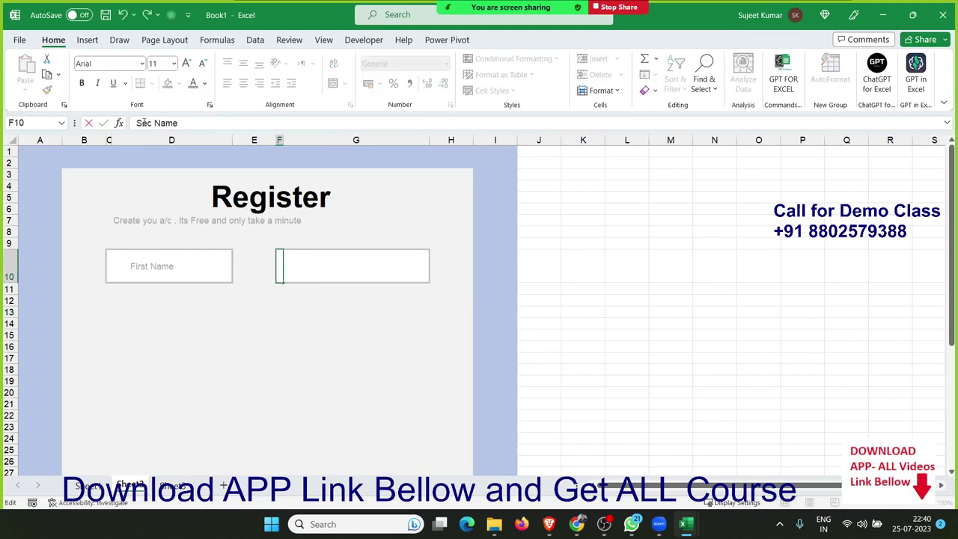
type("ound N")
type("ame")
key("Delete")
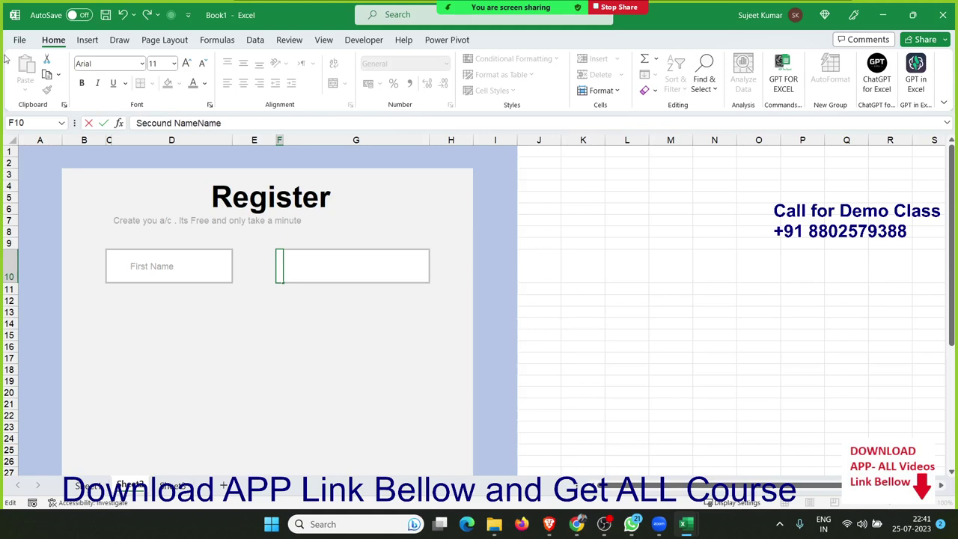
key("Delete")
key("Delete")
key("Delete")
left_click(148, 379)
left_click(330, 260)
left_click(279, 259)
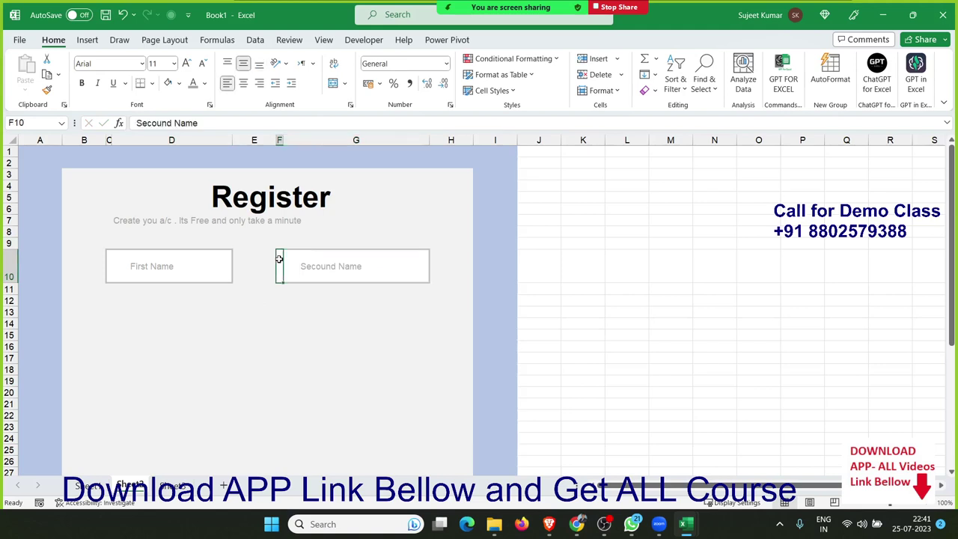
Copy the Secound Name box F10:G10 and paste it into C12 below First Name.
left_click_drag(315, 278, 316, 278)
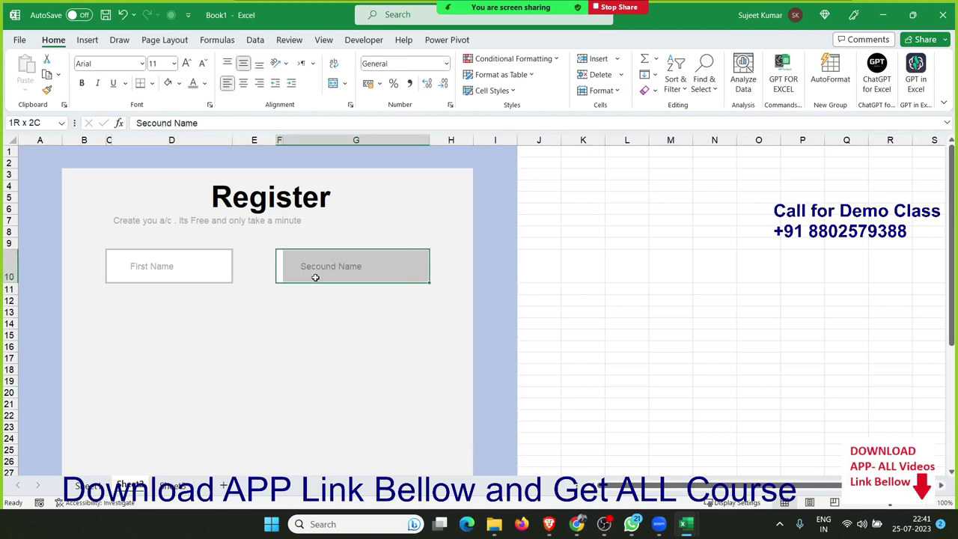
key("ctrl+c")
key("Down")
key("Left")
key("Left")
key("Left")
key("Down")
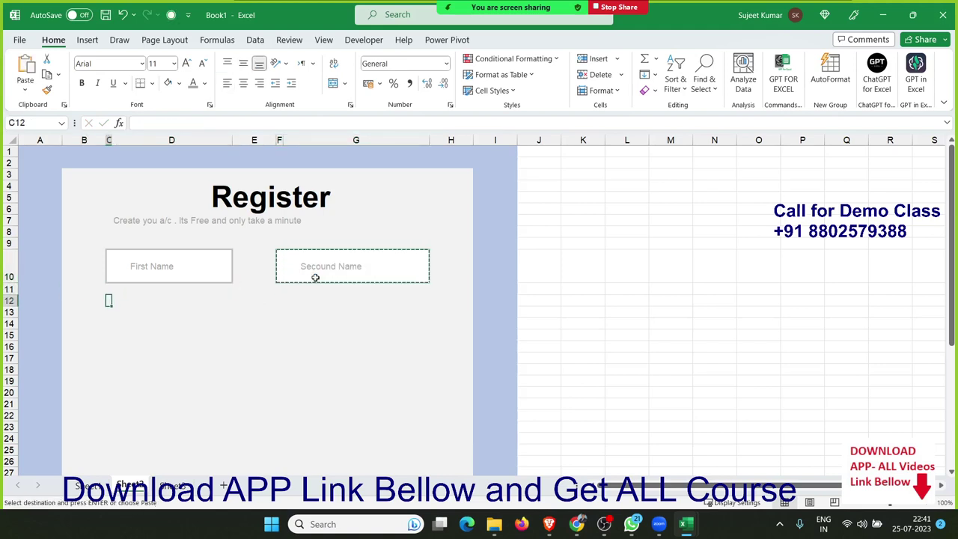
key("ctrl+v")
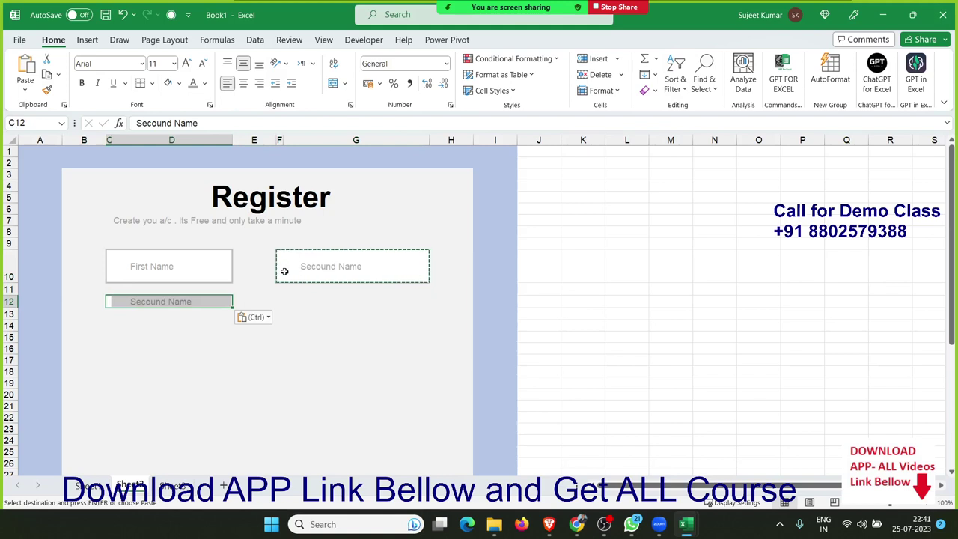
Make row 12 taller and select the row-12 box across to column G.
left_click(197, 360)
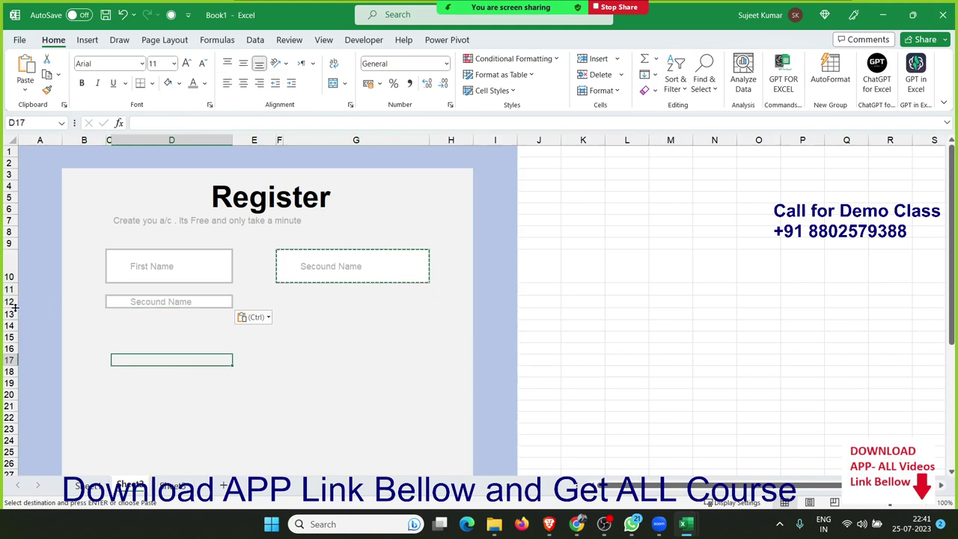
left_click_drag(14, 307, 14, 322)
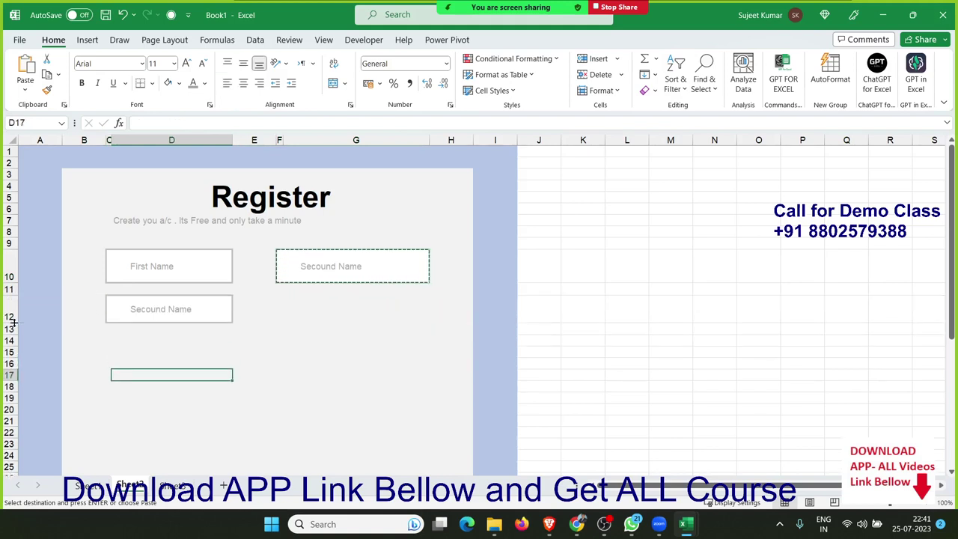
left_click_drag(157, 310, 349, 307)
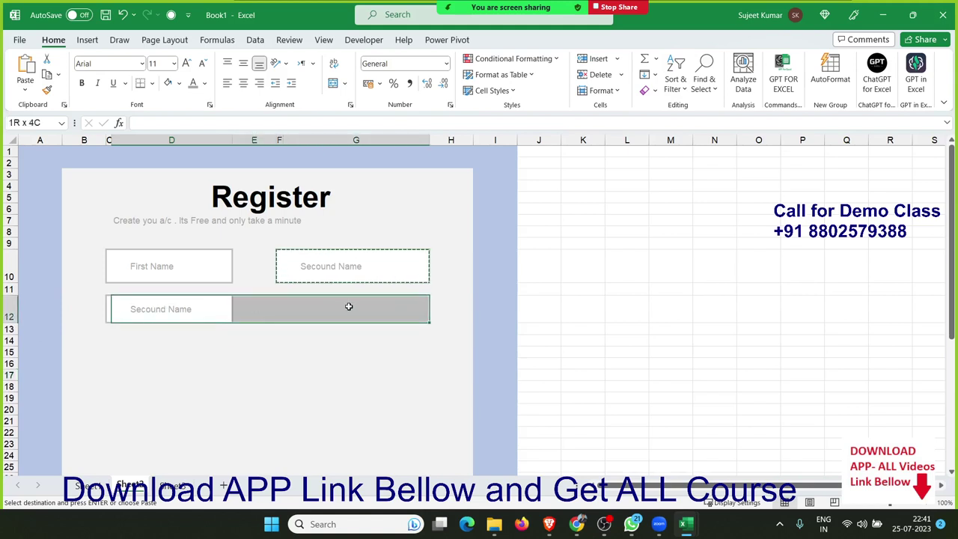
Outline the selected row-12 range with top, bottom and right borders, leaving no inner vertical line.
right_click(349, 307)
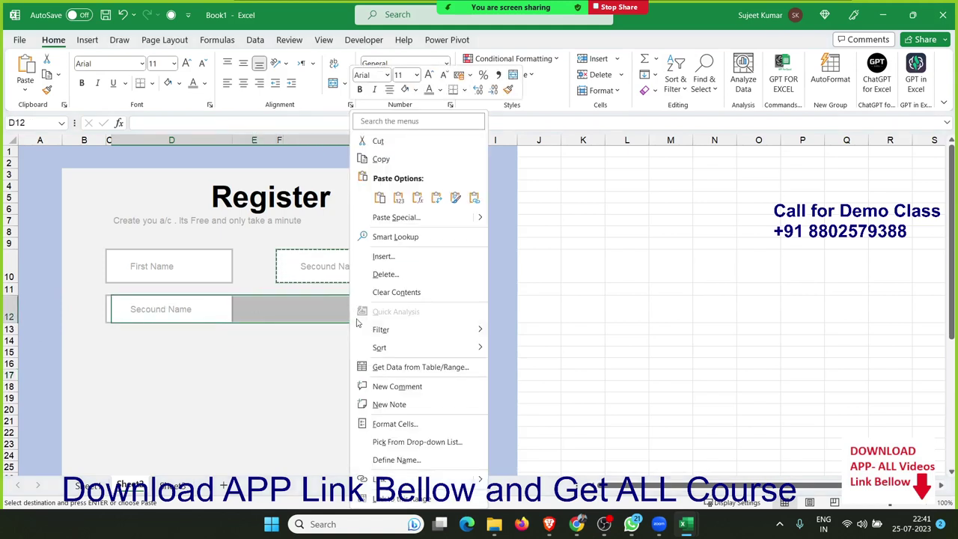
left_click(397, 425)
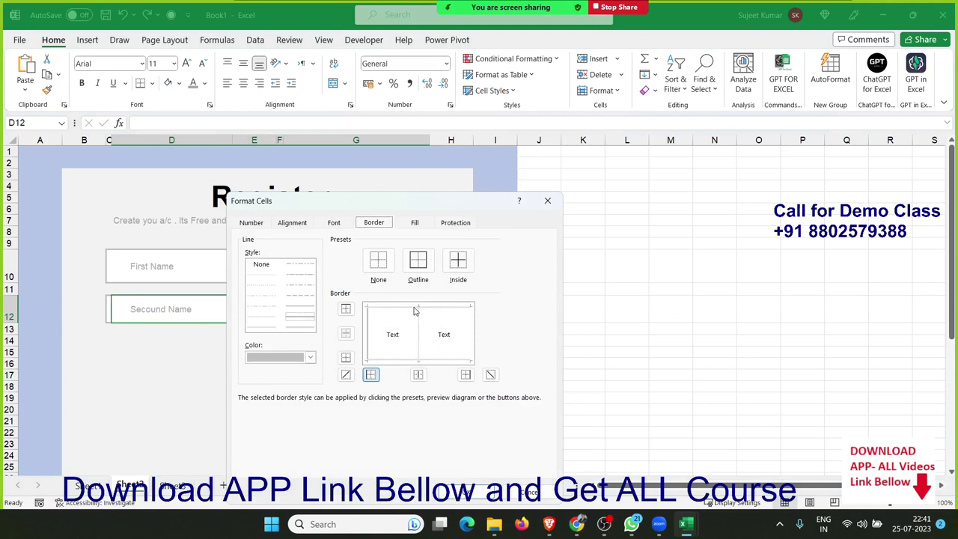
left_click(416, 310)
left_click(419, 359)
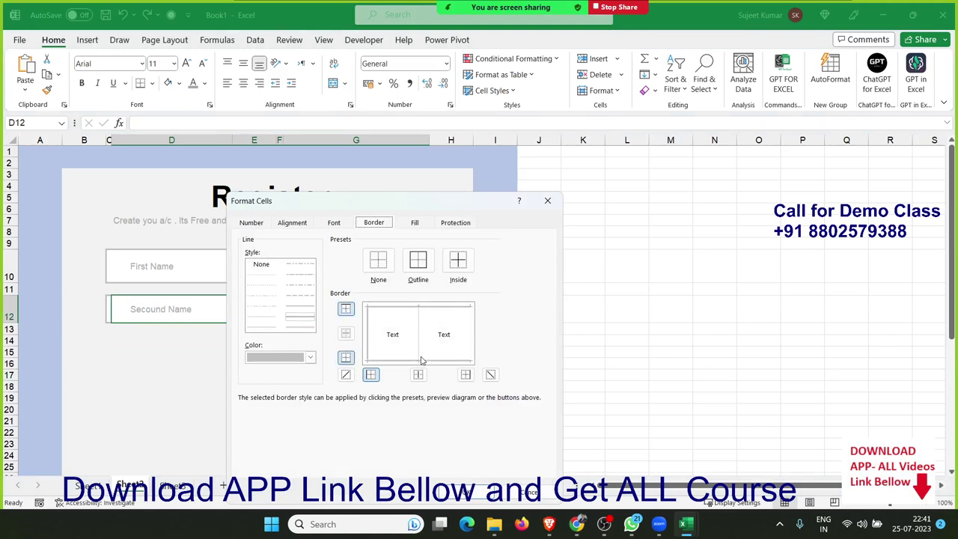
left_click(465, 344)
left_click(421, 337)
left_click(421, 337)
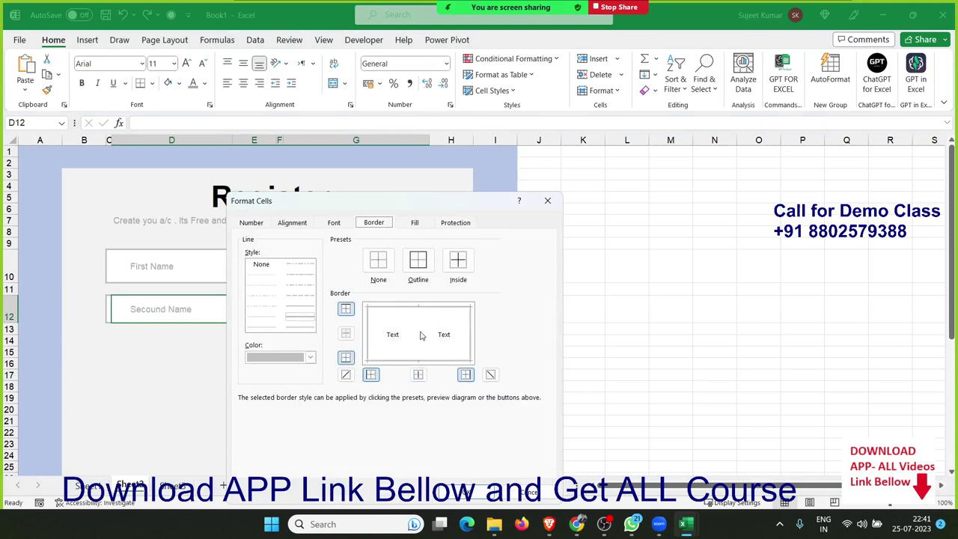
left_click(479, 493)
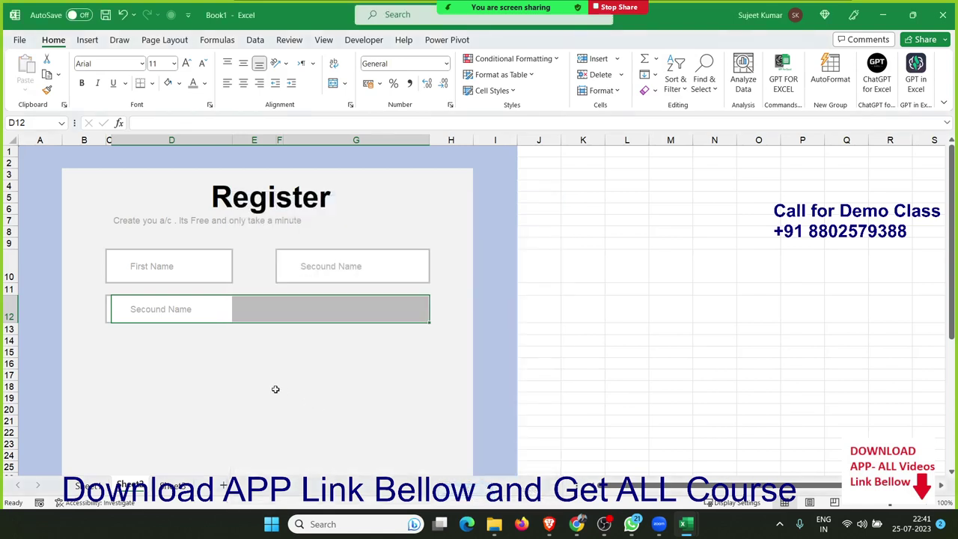
left_click(271, 387)
Fill E12:G12 with white.
left_click(176, 310)
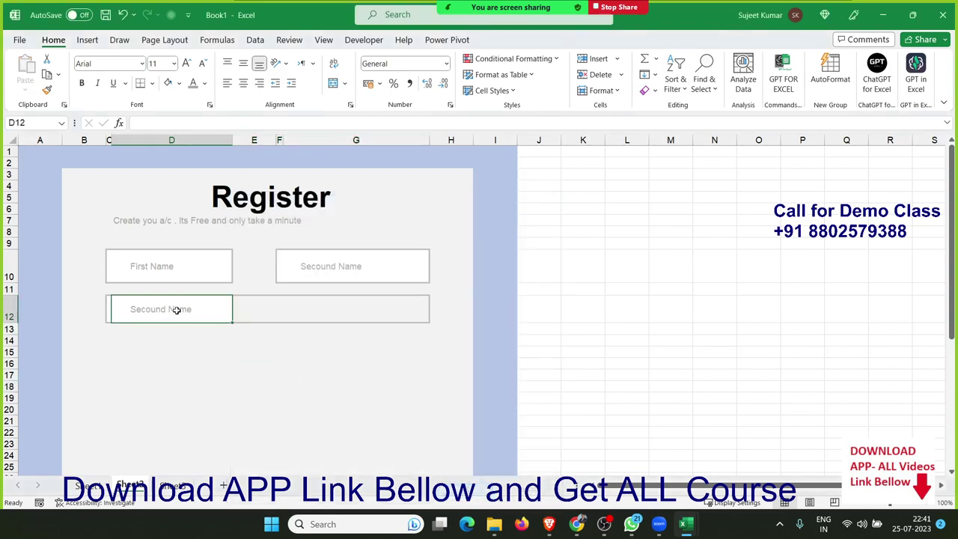
left_click_drag(243, 310, 396, 310)
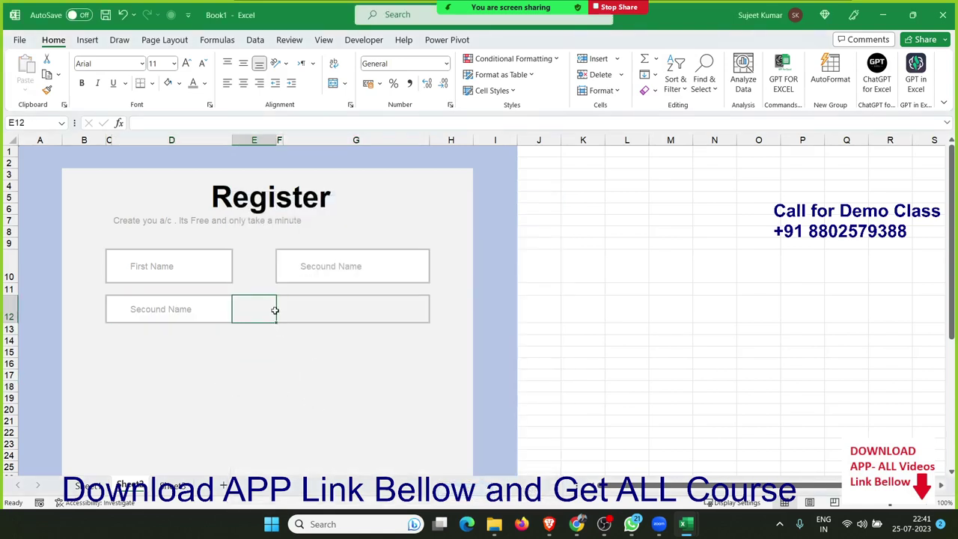
left_click(168, 82)
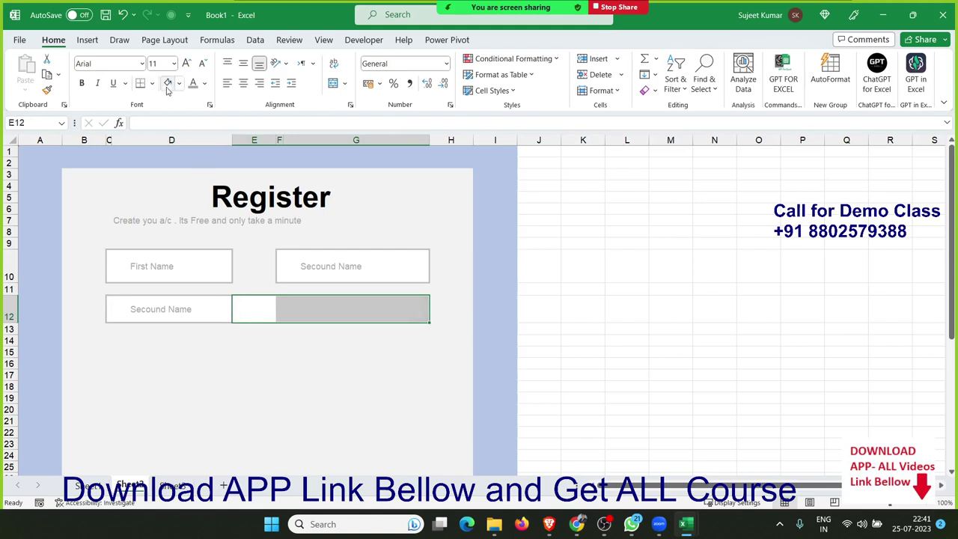
Narrow columns G and E to tighten the form around the row-12 field.
left_click_drag(430, 141, 400, 141)
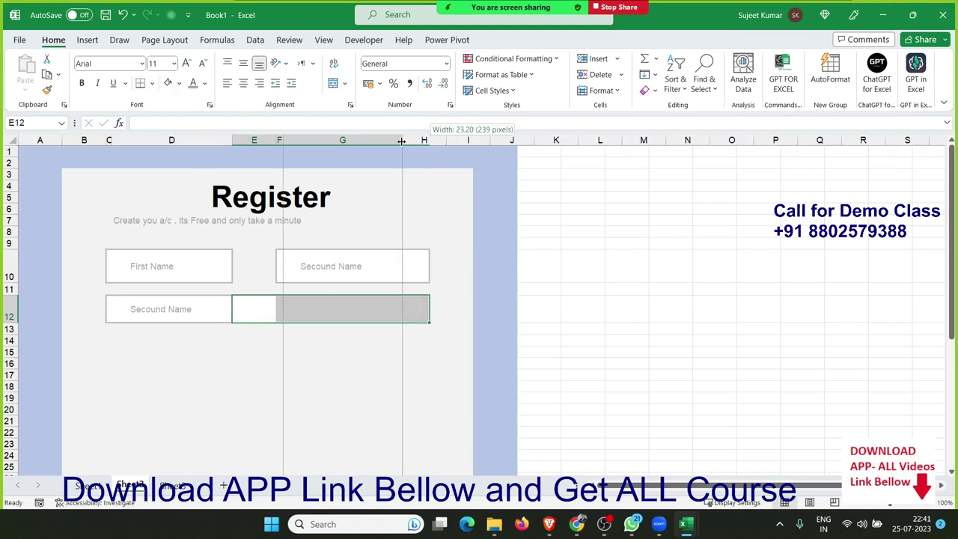
left_click_drag(276, 140, 261, 139)
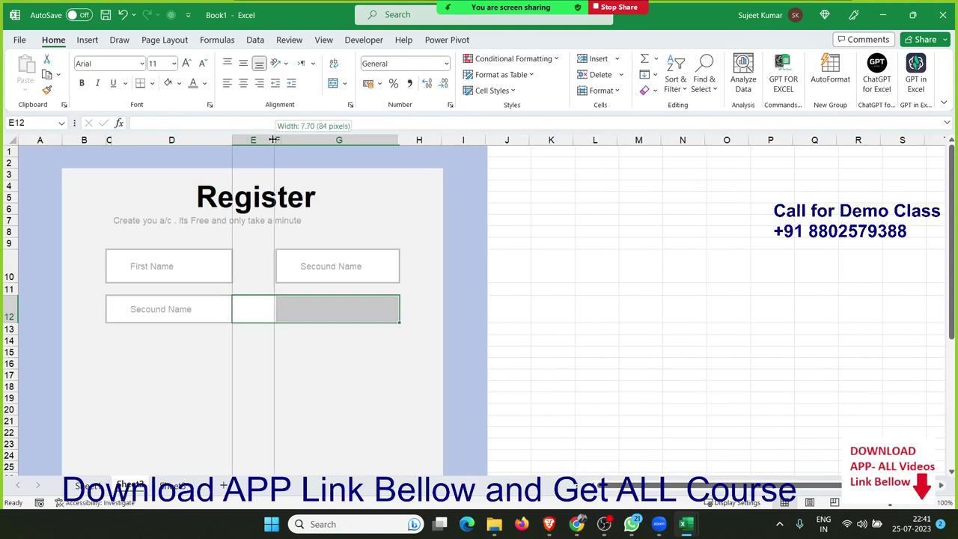
left_click(228, 363)
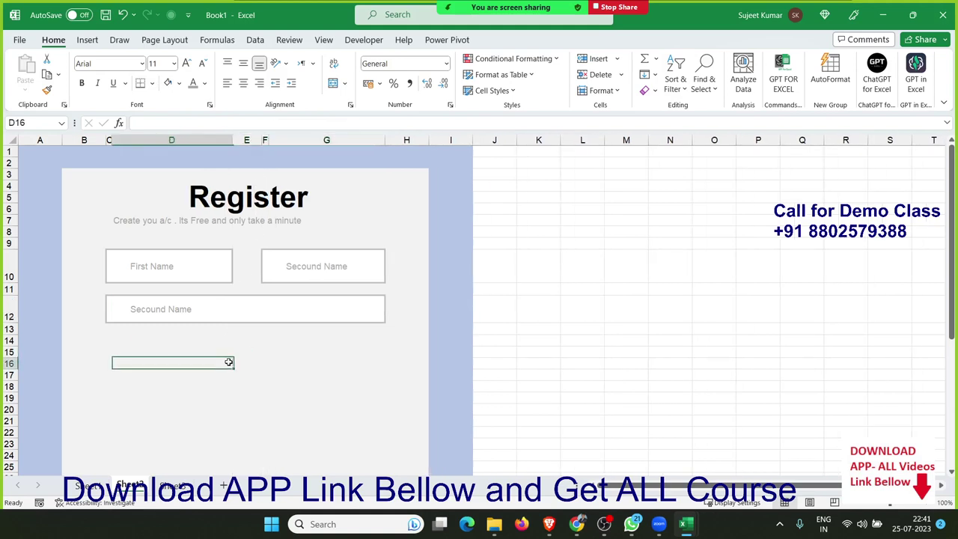
left_click(149, 316)
key("Left")
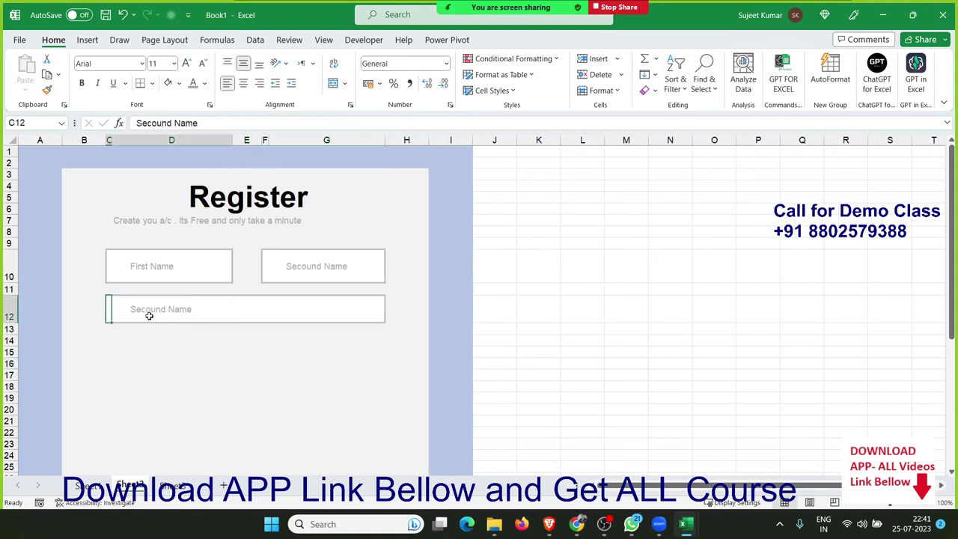
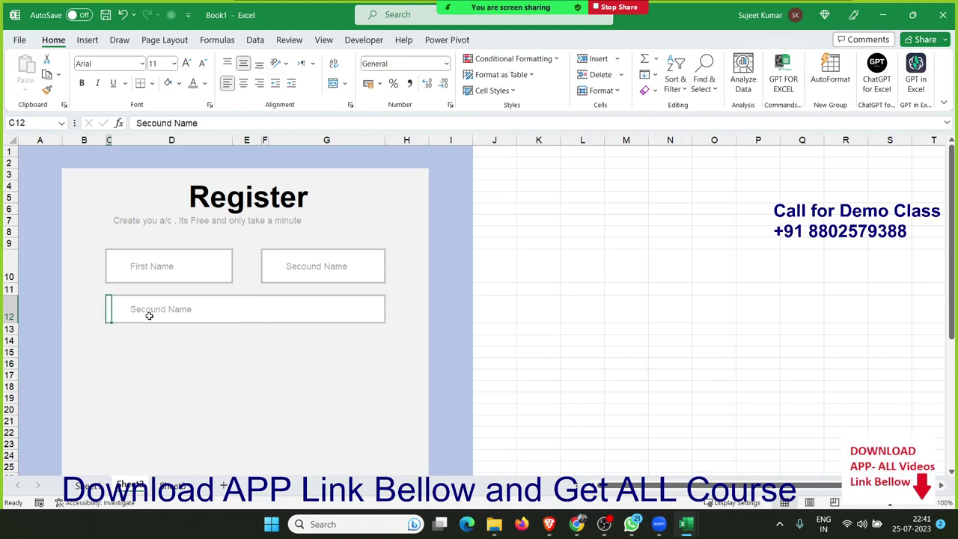
Label the C12 box 'Email' and copy the Email box cells into row 14.
type("Email")
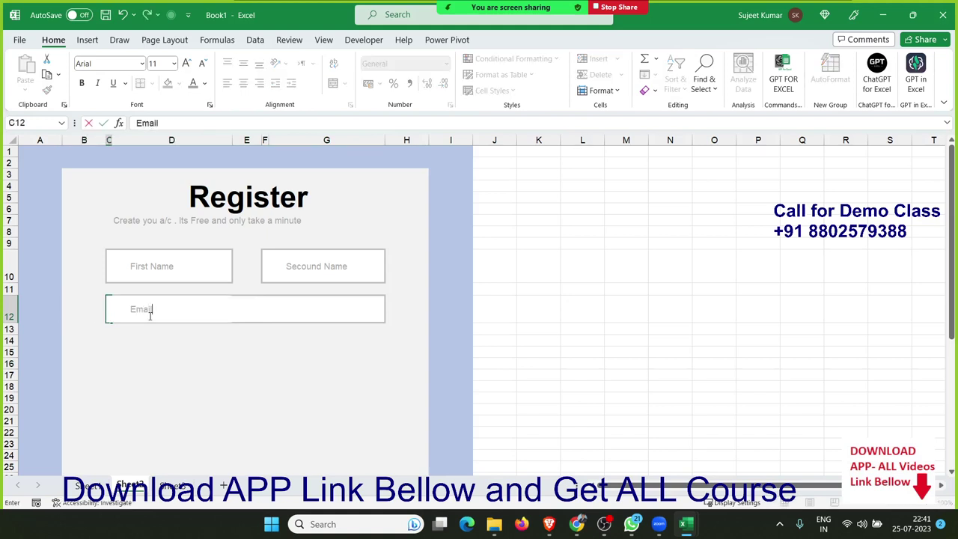
key("Return")
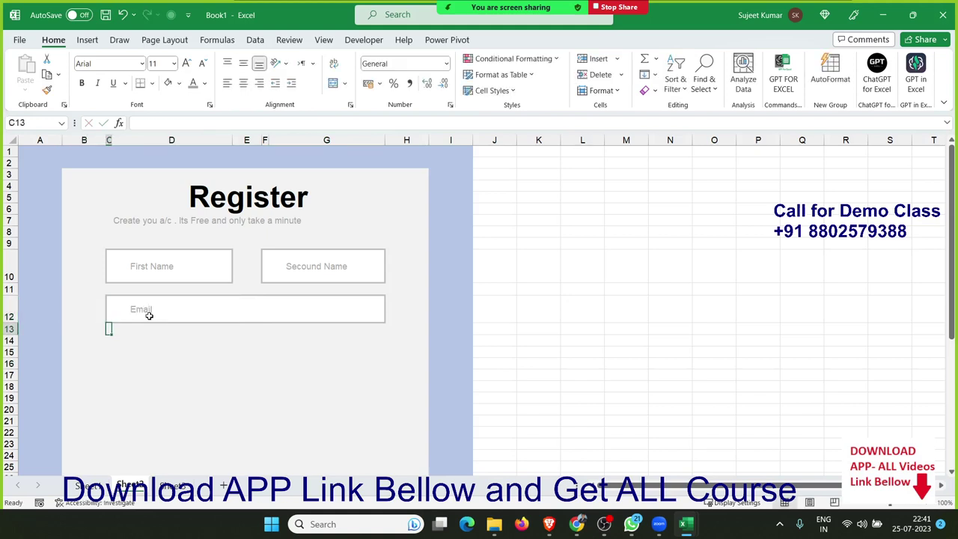
key("Up")
key("shift+Right")
key("shift+Right")
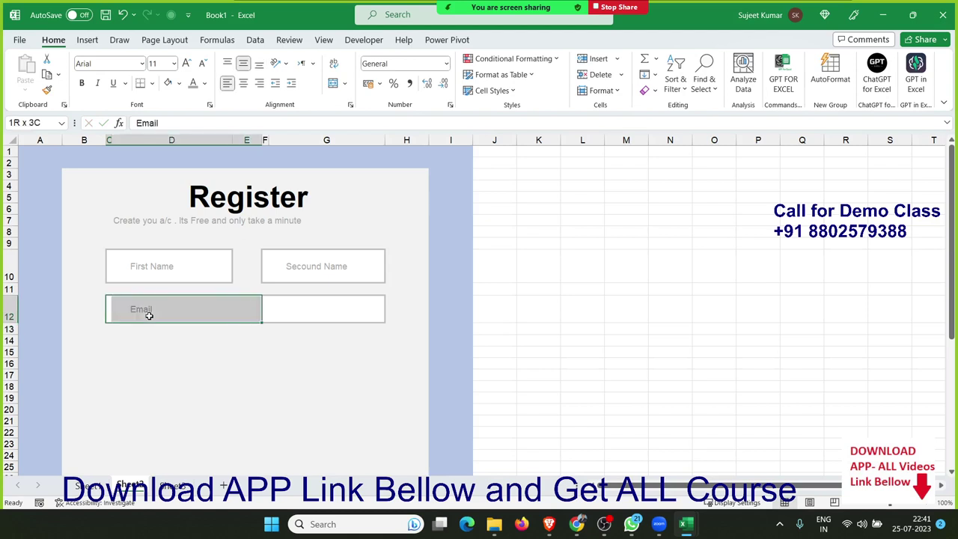
key("shift+Right")
key("shift+Right")
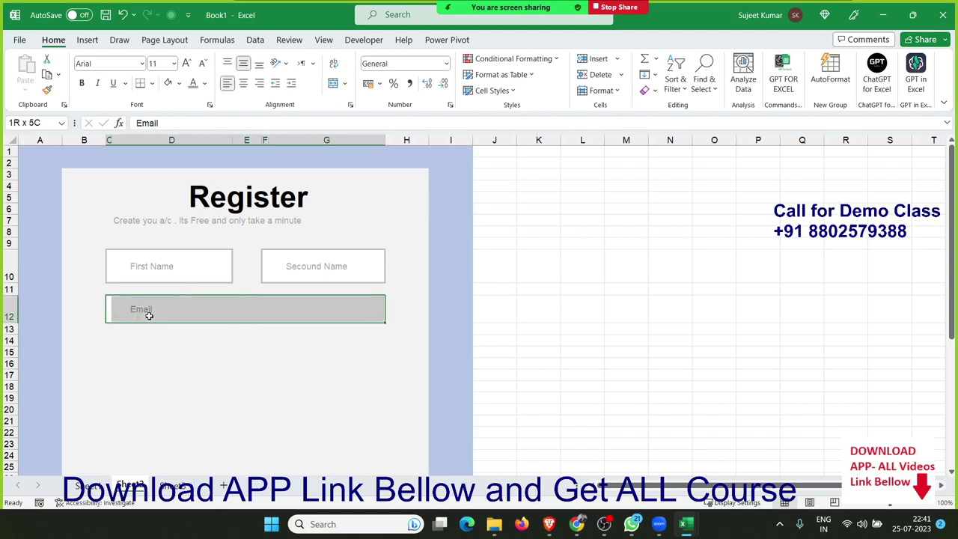
key("ctrl+c")
key("Down")
key("Down")
key("ctrl+v")
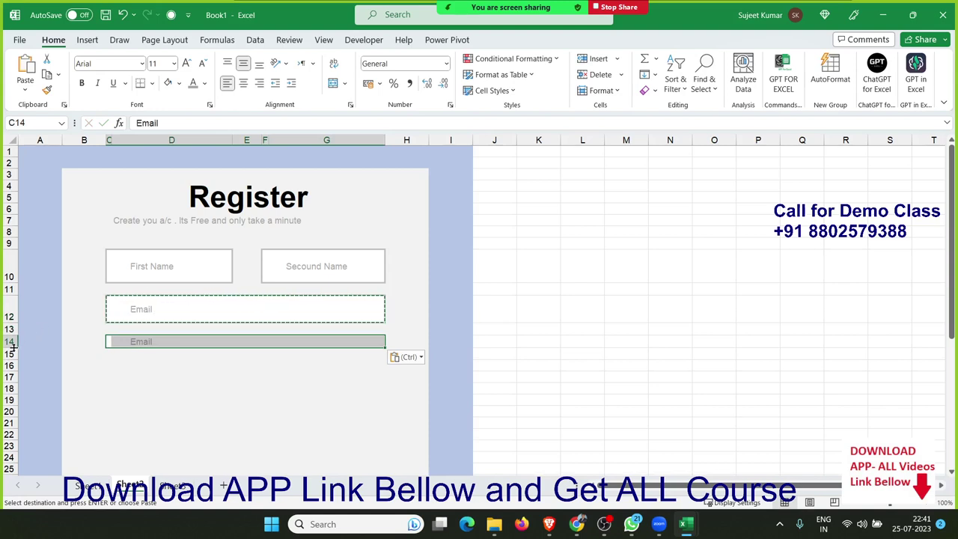
Make row 14 taller, height 30, for the pasted box.
left_click_drag(12, 346, 11, 360)
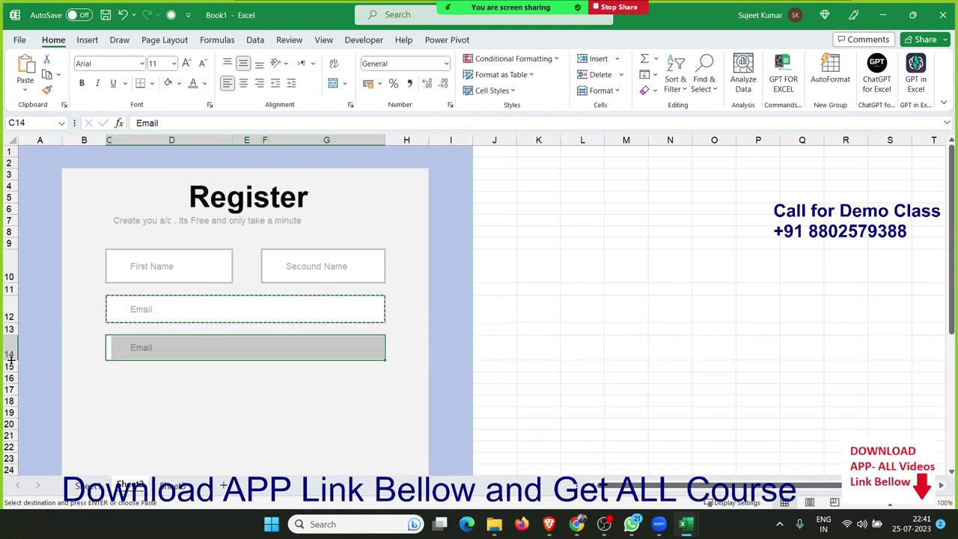
left_click_drag(11, 360, 12, 363)
left_click(97, 387)
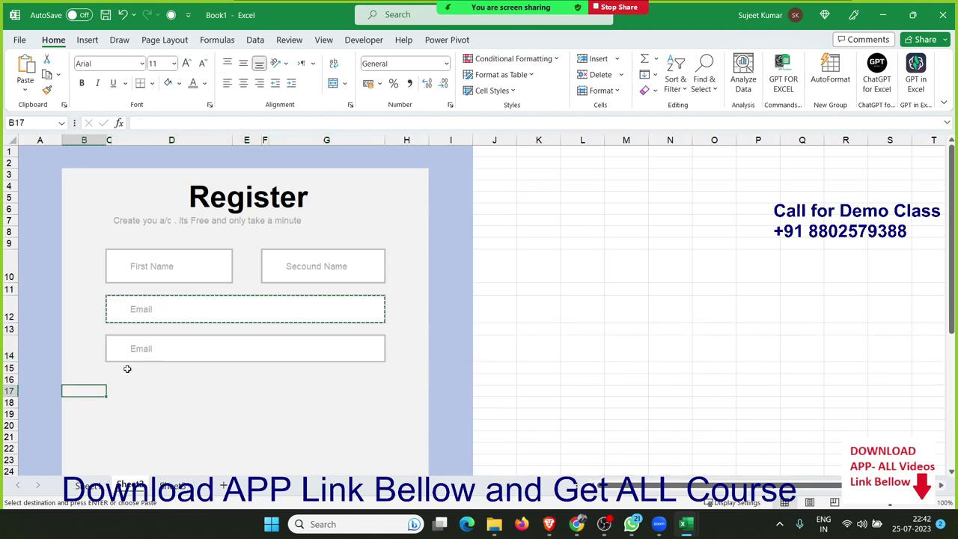
left_click(148, 352)
key("Return")
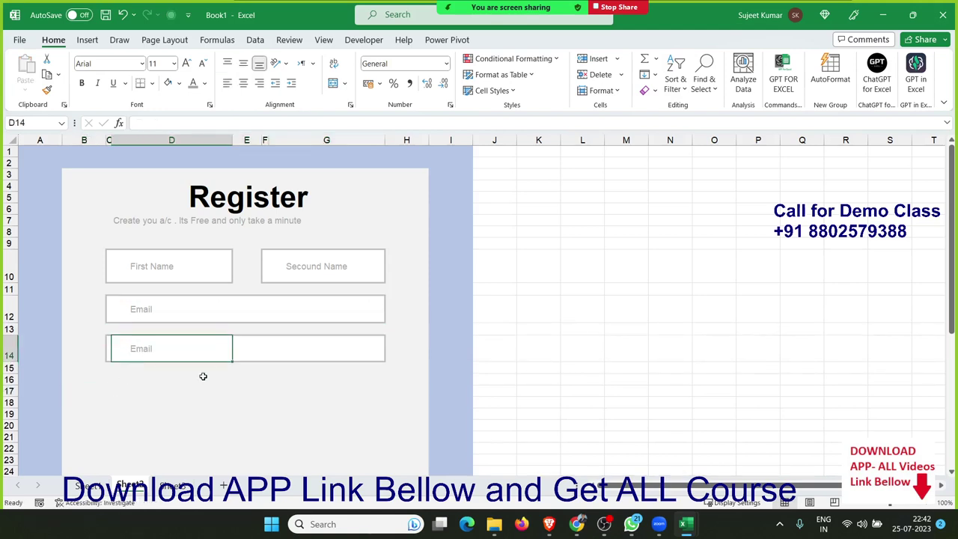
Label the new row-14 box 'Password'.
type("Password")
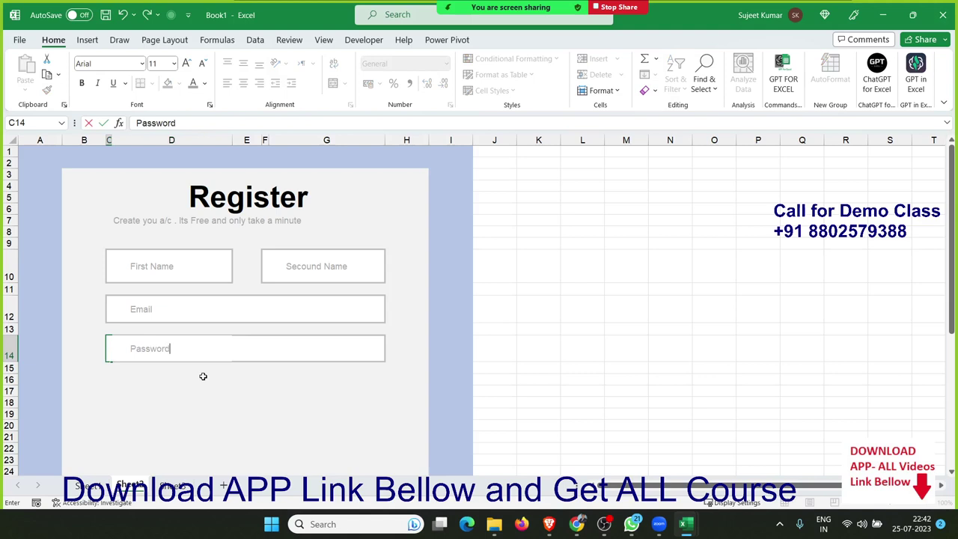
key("Return")
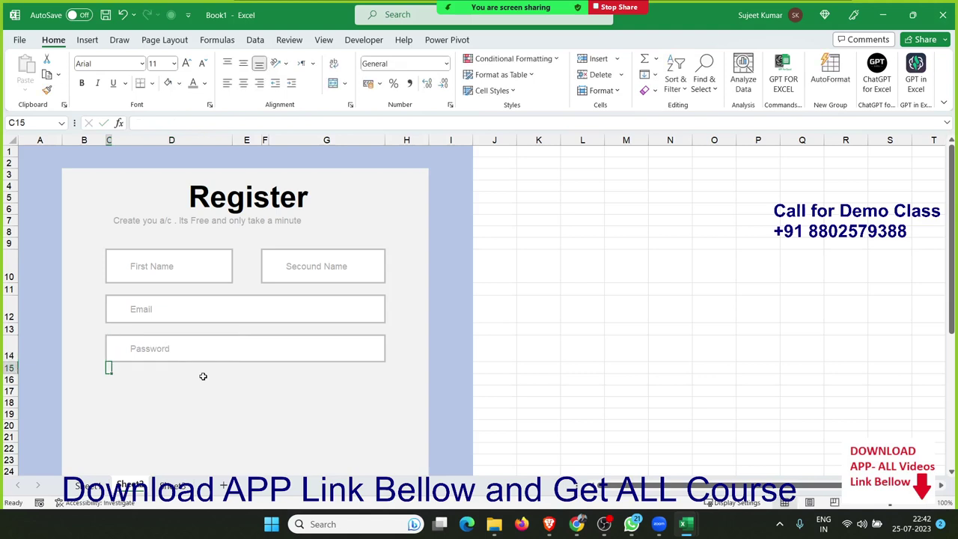
key("Up")
key("Down")
key("Down")
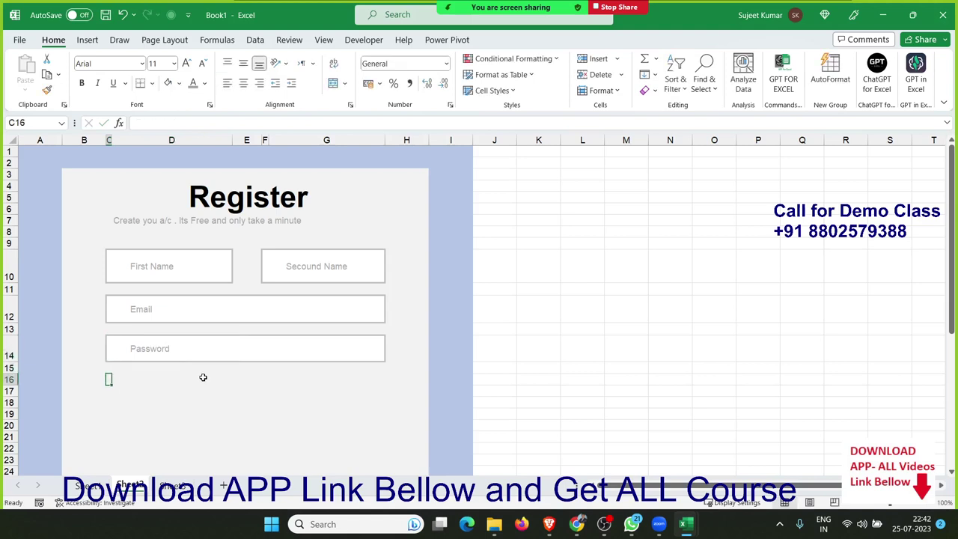
scroll(168, 369, "down", 2)
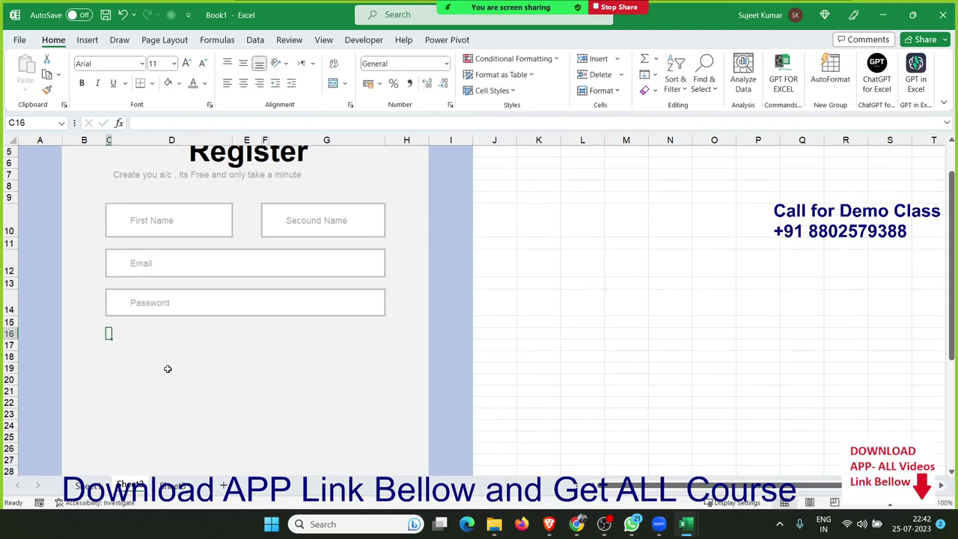
left_click(174, 357)
scroll(174, 357, "up", 2)
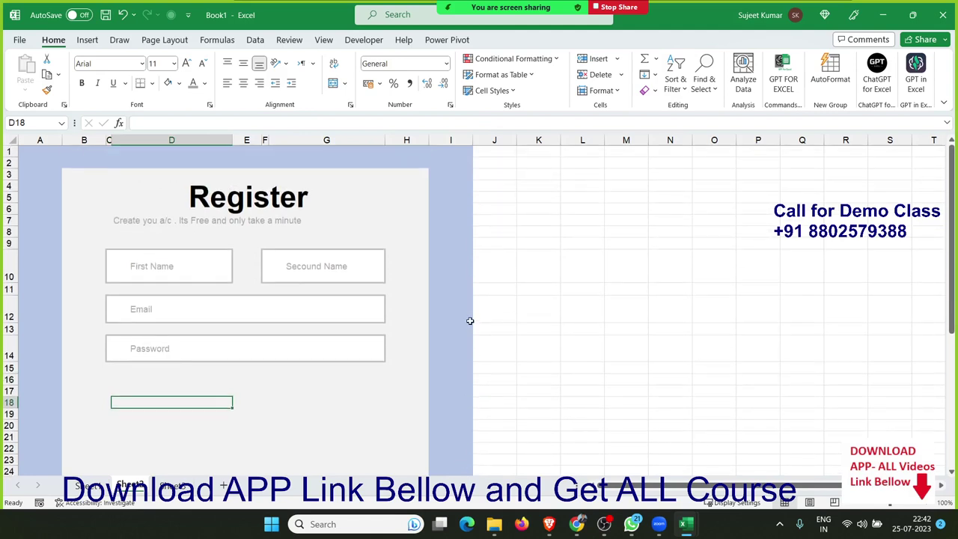
left_click(133, 277)
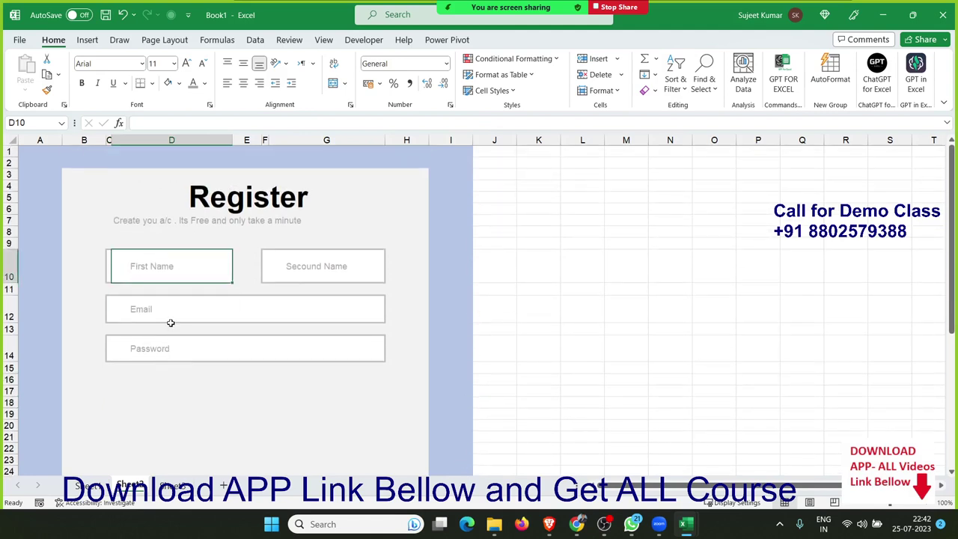
left_click(178, 387)
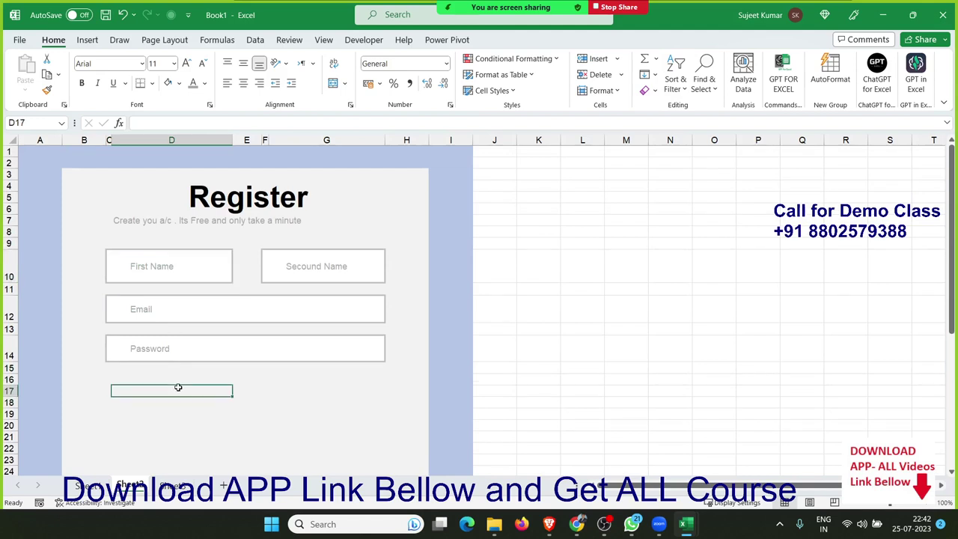
Search recent workbooks for 'form', then cancel the search and return to the sheet.
left_click(20, 39)
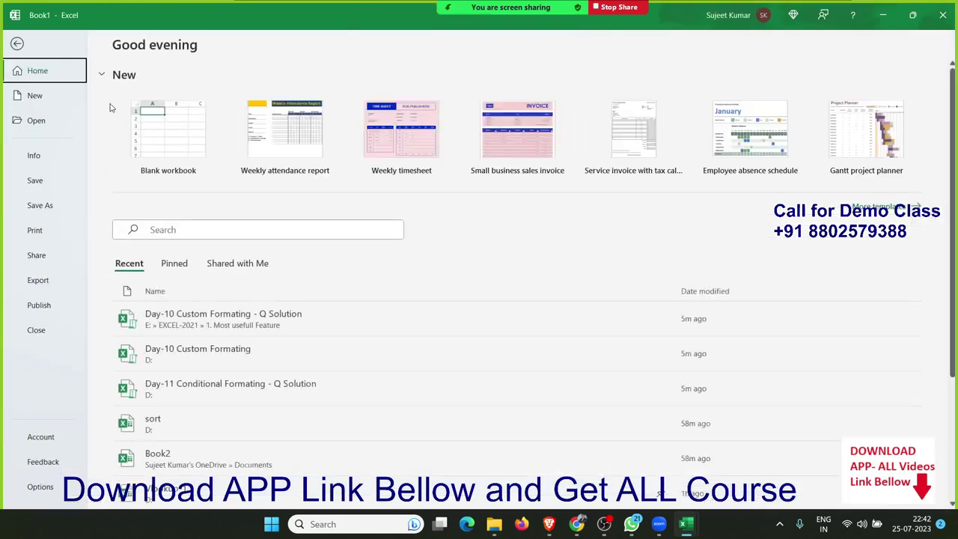
left_click(186, 229)
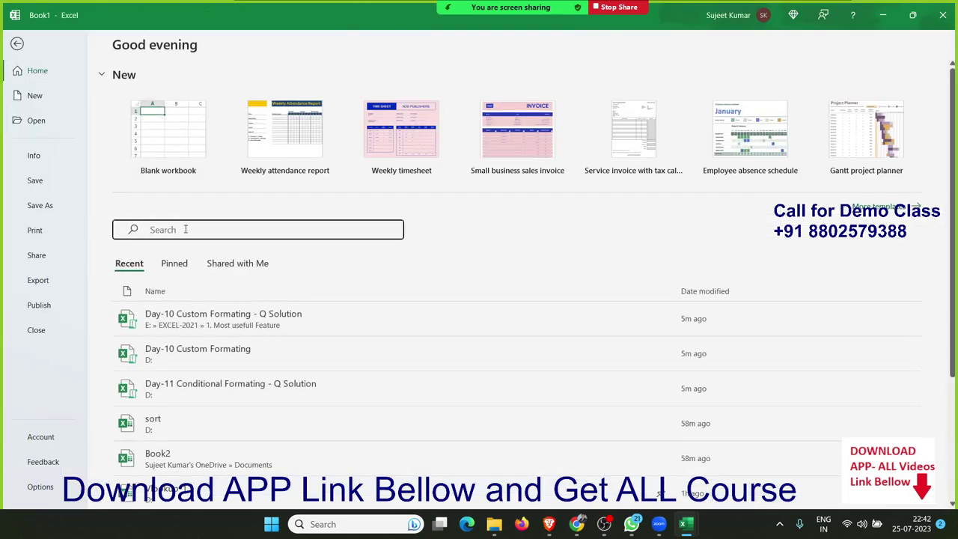
type("form")
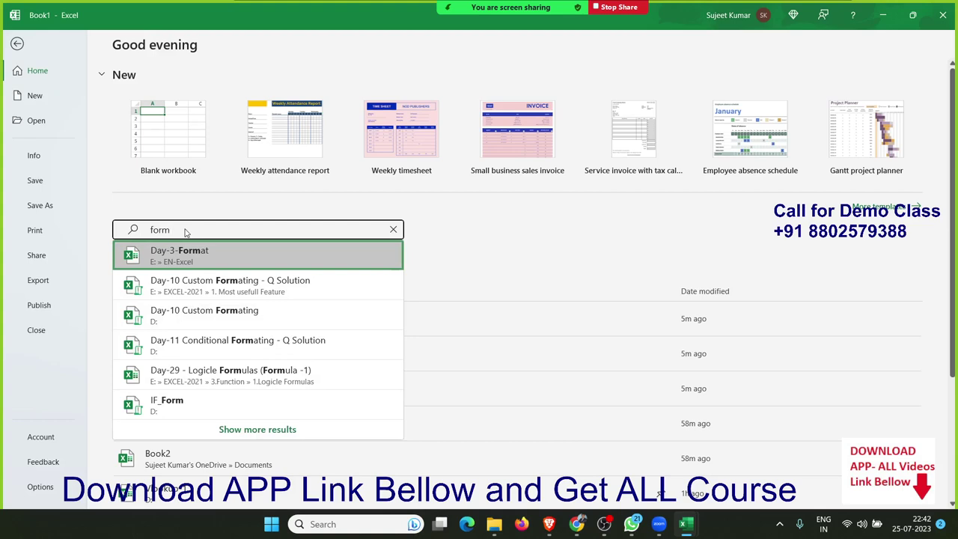
key("Escape")
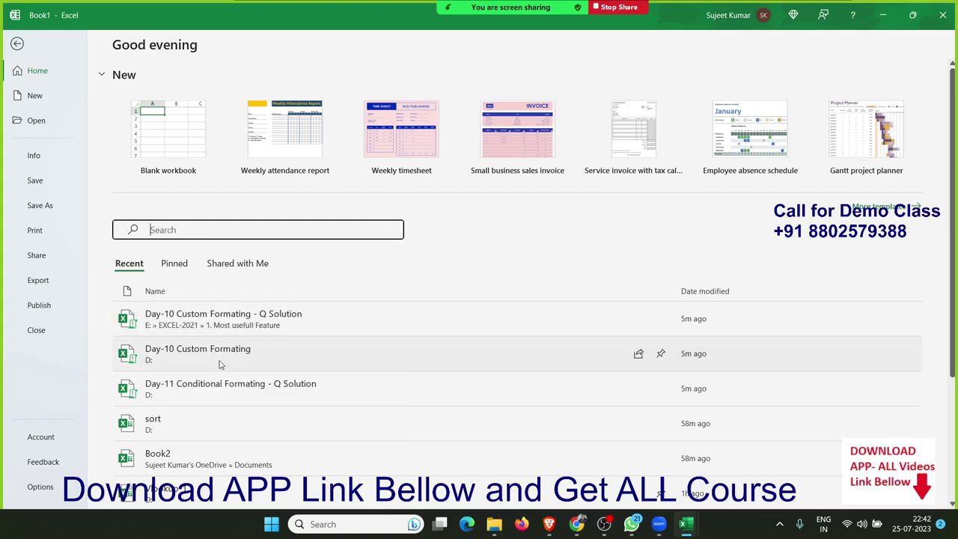
left_click(220, 357)
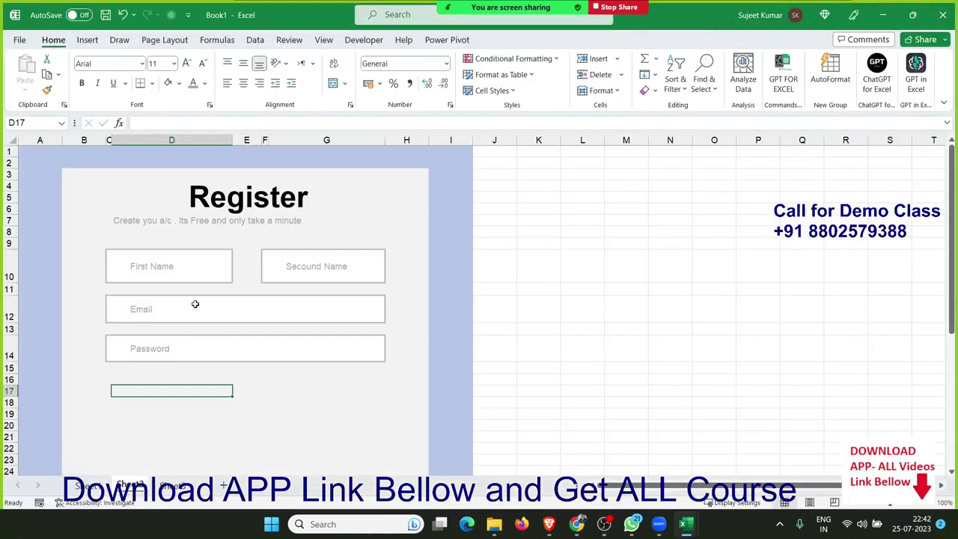
Open the IF_Form workbook from the Open page's Recent workbooks list.
left_click(24, 38)
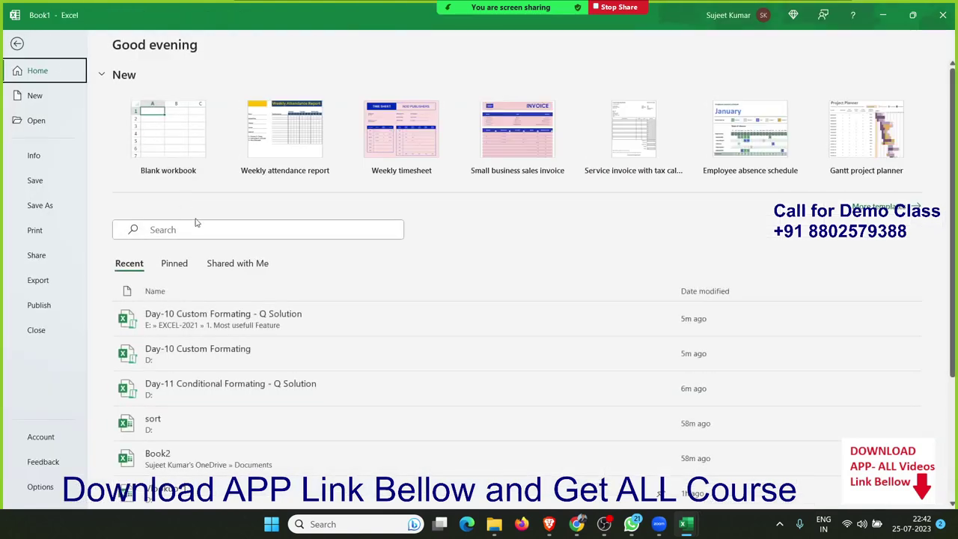
scroll(247, 321, "down", 1)
scroll(267, 380, "down", 1)
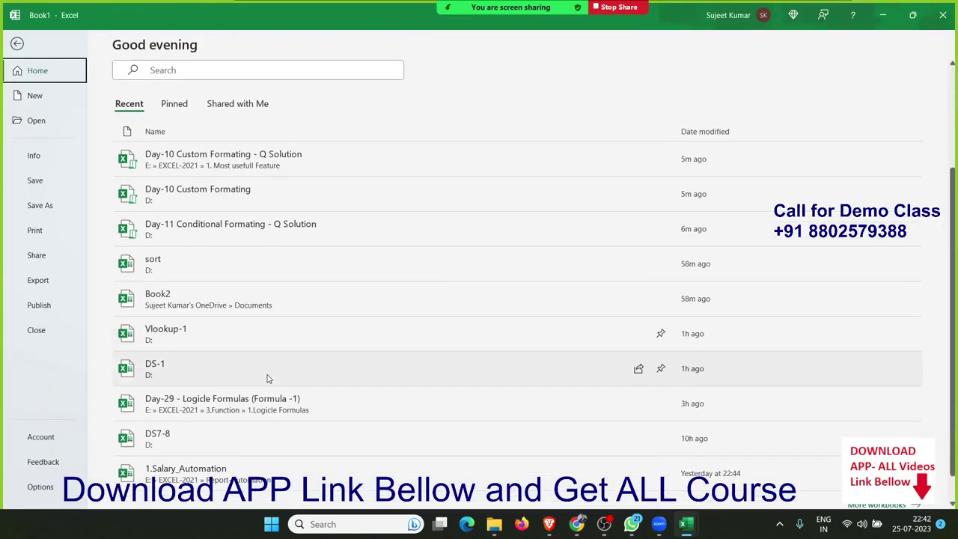
scroll(267, 378, "down", 1)
scroll(267, 378, "up", 2)
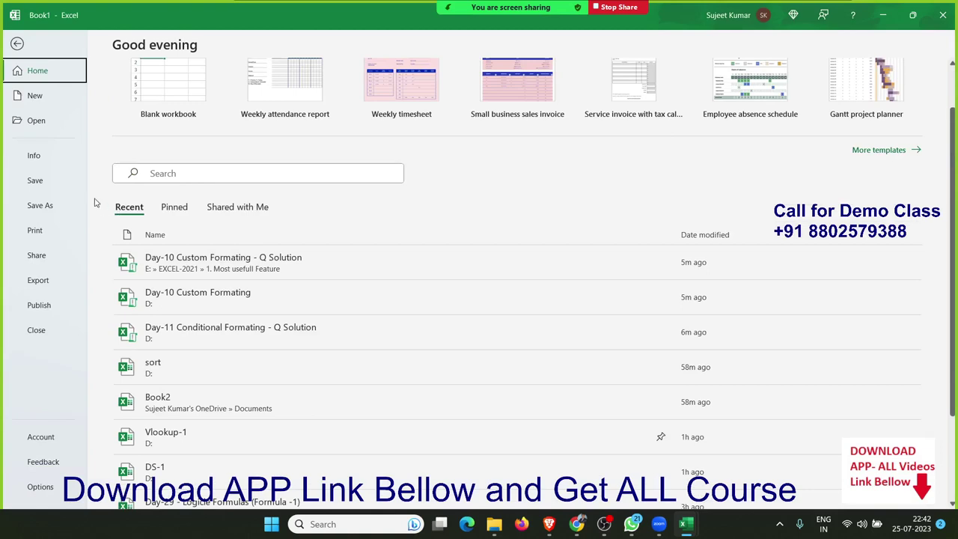
left_click(37, 121)
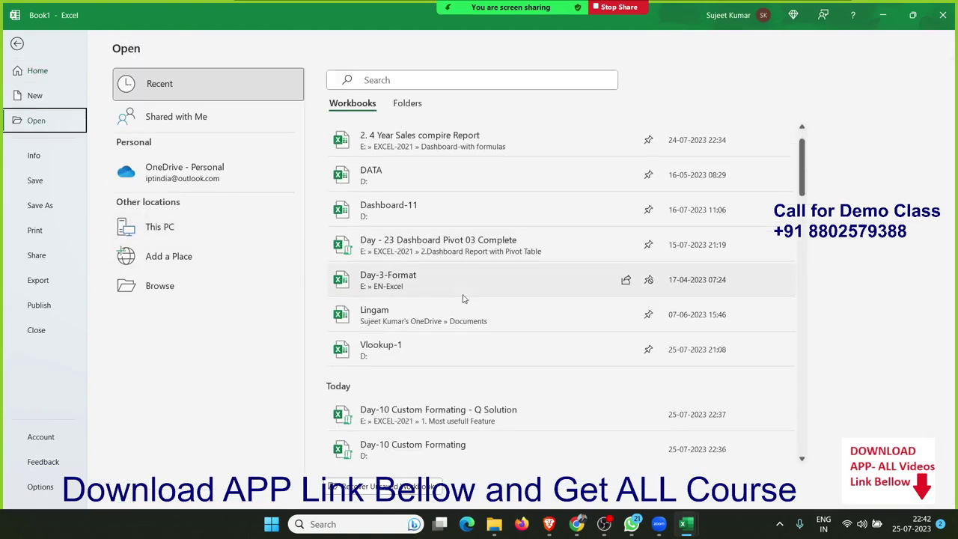
scroll(464, 297, "down", 1)
scroll(464, 298, "down", 1)
scroll(464, 298, "down", 1)
scroll(464, 298, "down", 1)
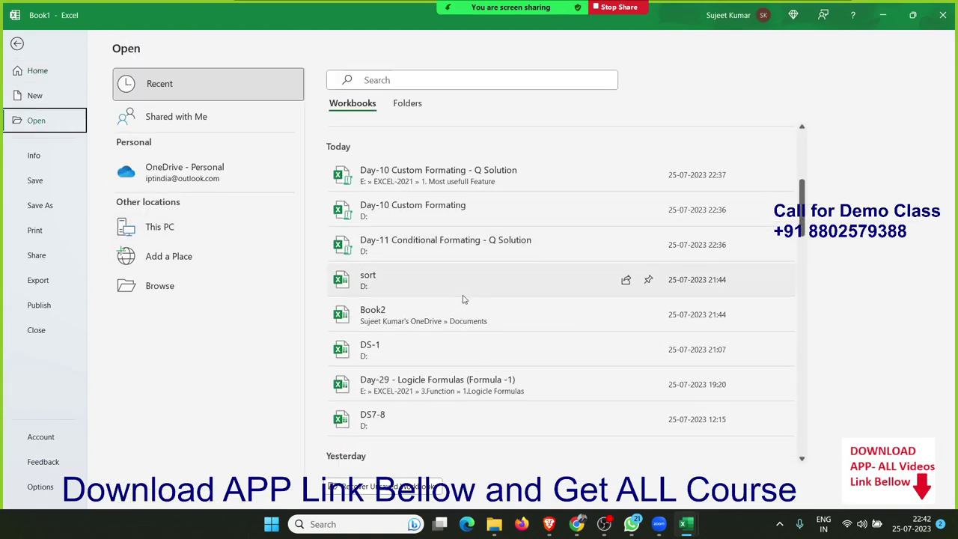
scroll(464, 298, "down", 1)
scroll(464, 301, "down", 1)
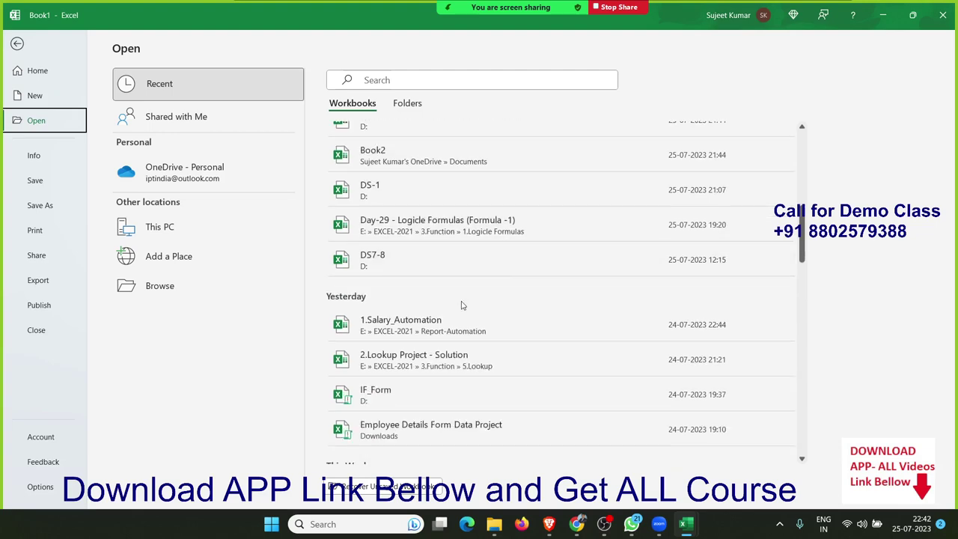
scroll(462, 300, "down", 1)
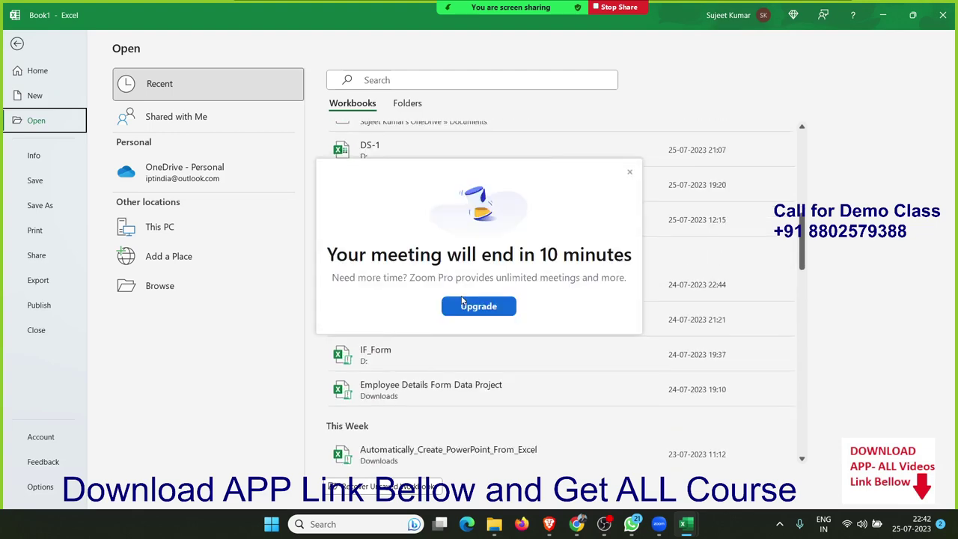
left_click(417, 356)
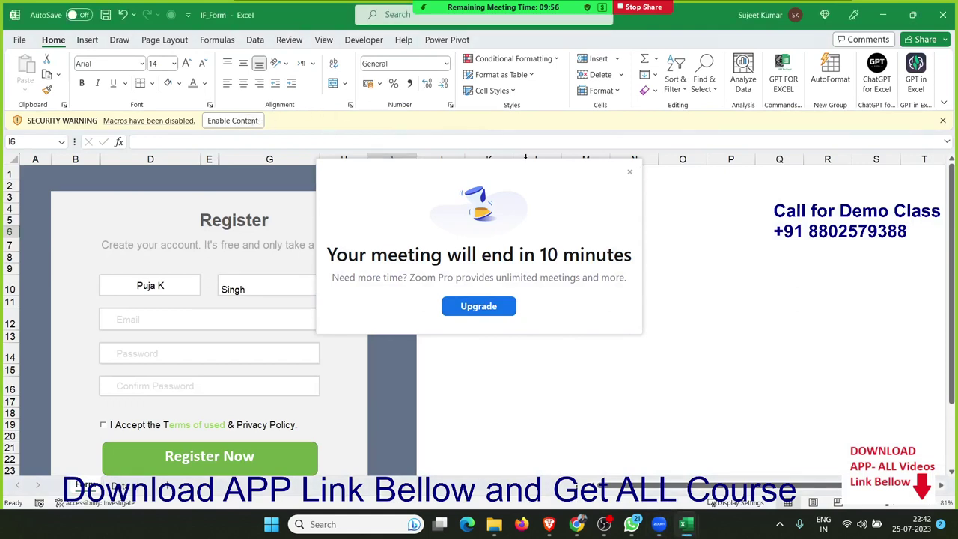
Enable macros and autofit the Date (B) and Time (C) columns on the Data sheet.
left_click(630, 172)
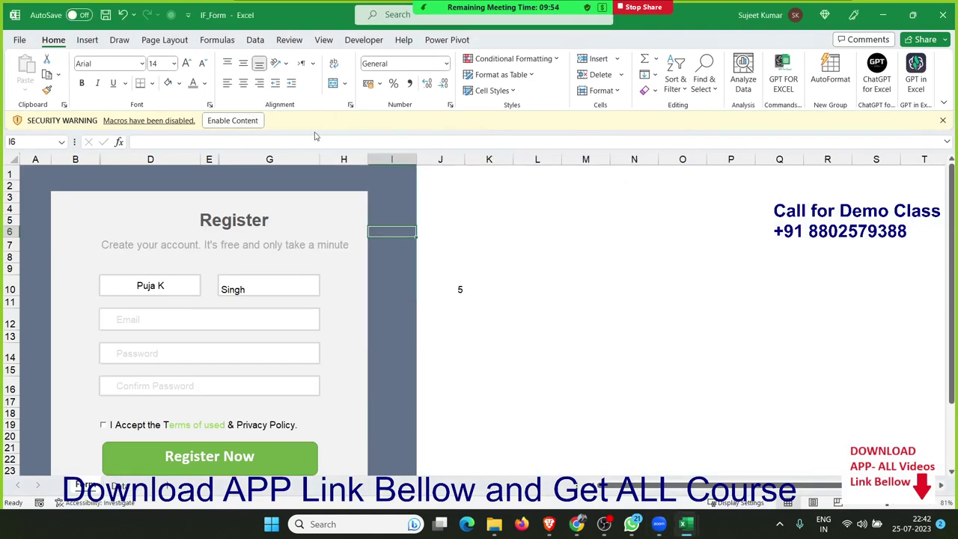
left_click(215, 118)
scroll(154, 414, "down", 1)
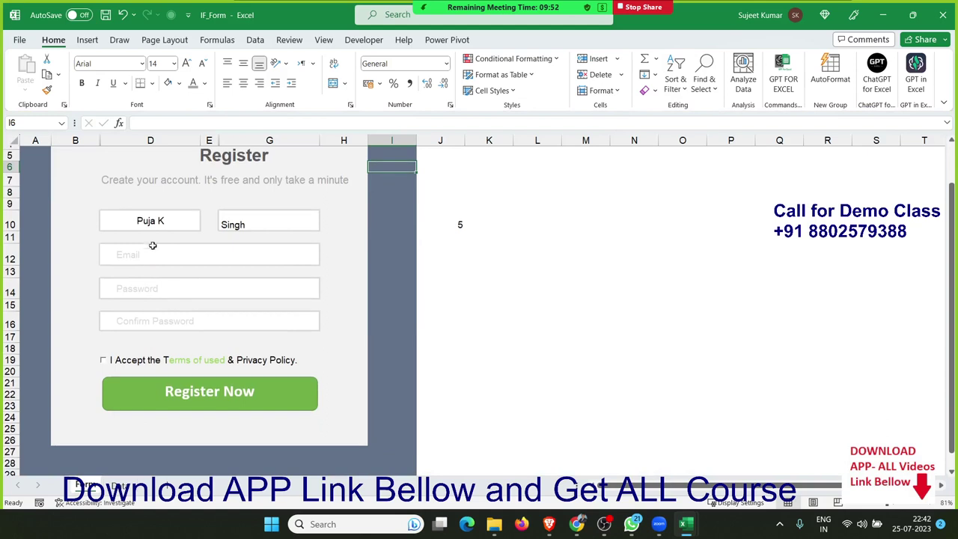
left_click(122, 485)
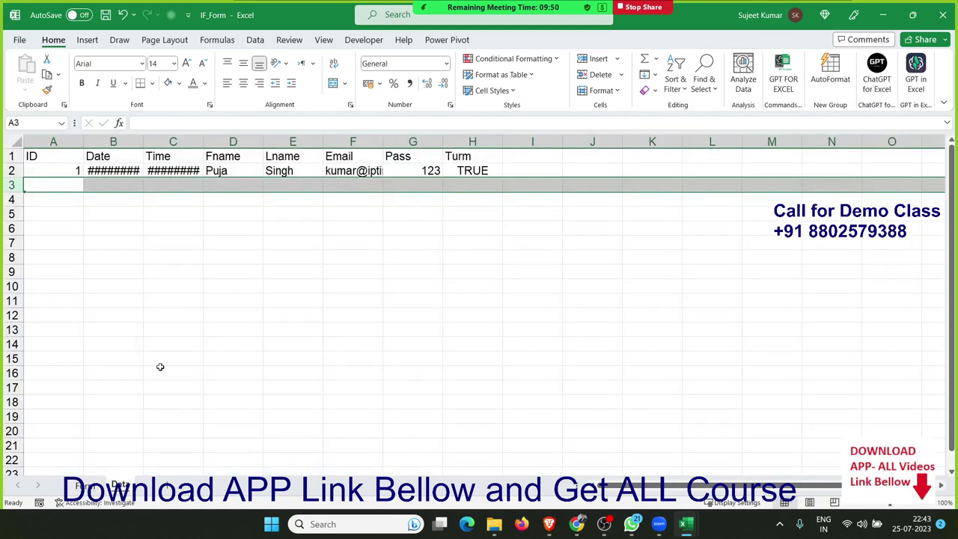
left_click(168, 271)
double_click(143, 143)
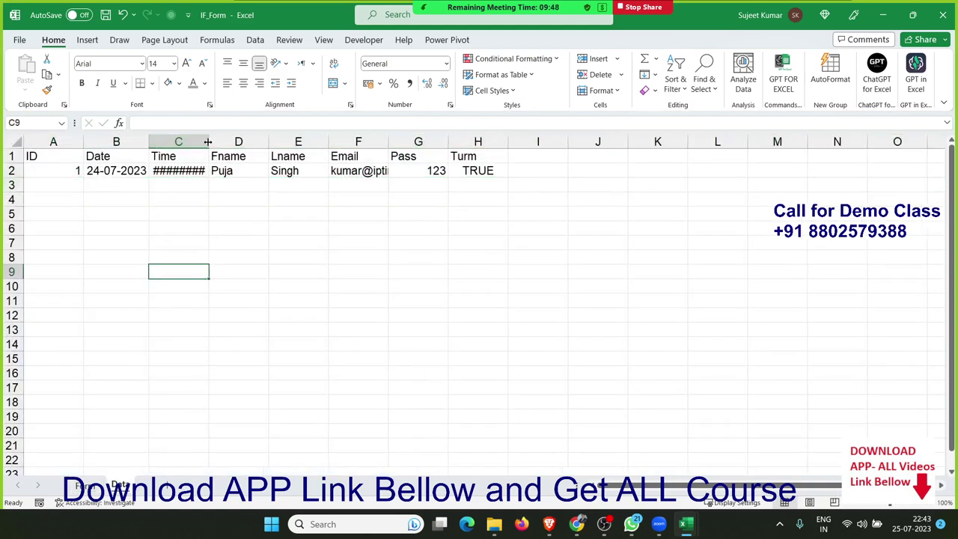
double_click(208, 141)
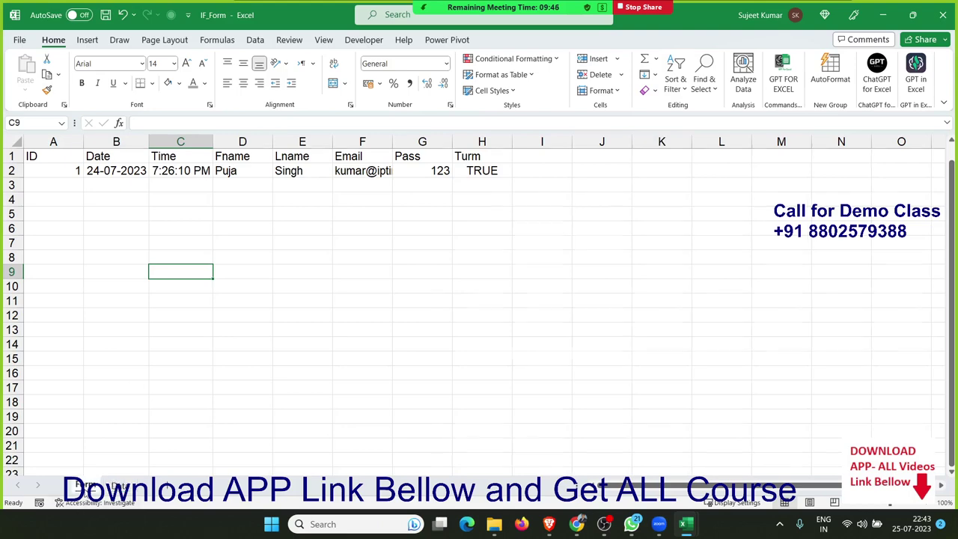
left_click(87, 486)
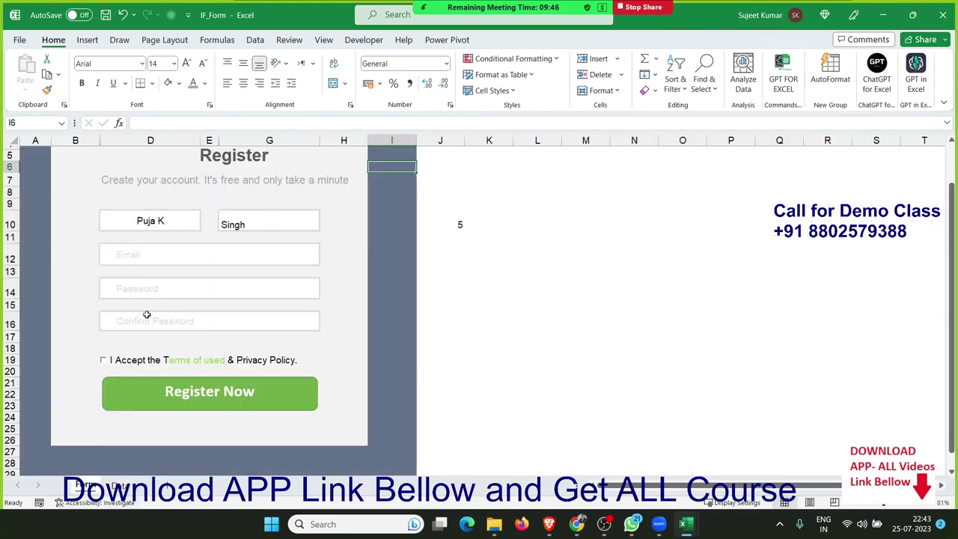
Open the Visual Basic editor from Developer to view the send macro code.
left_click(364, 39)
left_click(24, 71)
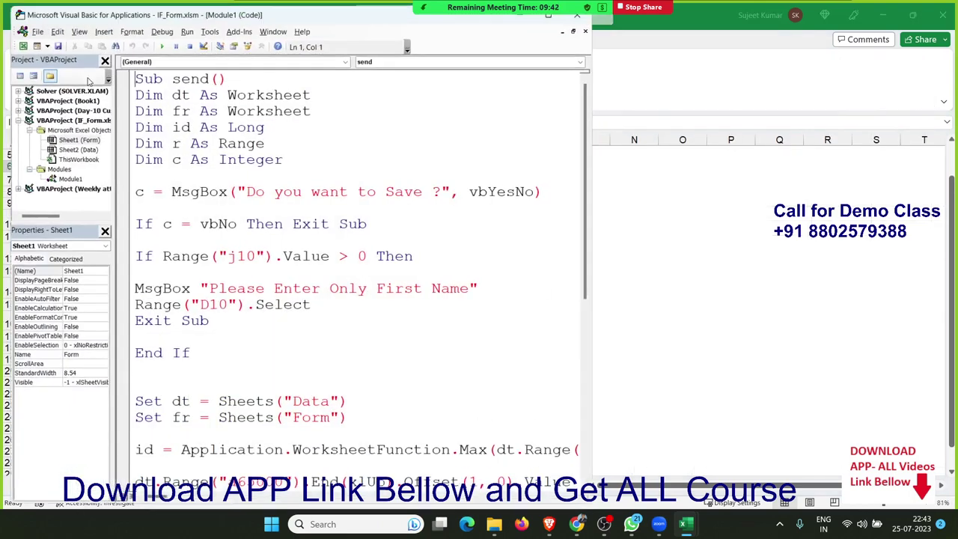
scroll(313, 310, "down", 5)
scroll(313, 311, "down", 3)
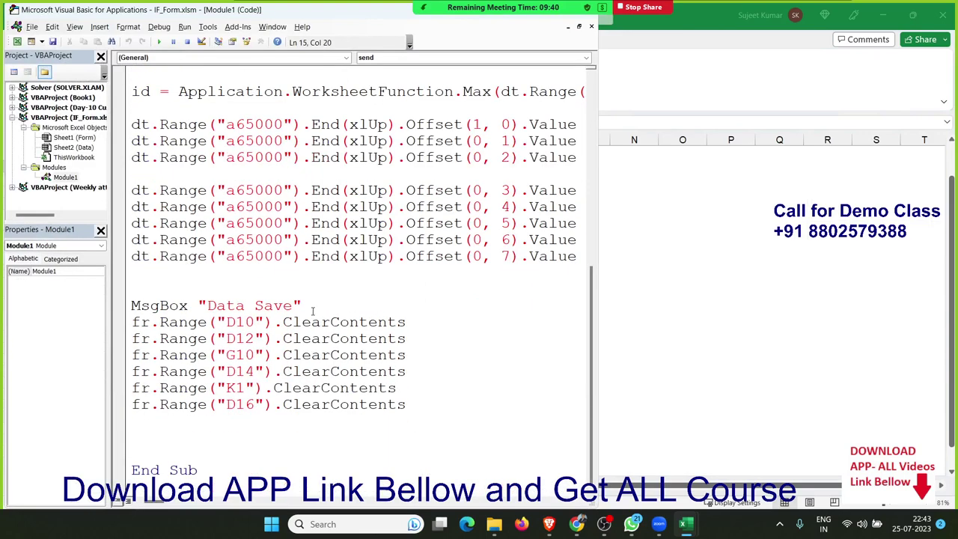
scroll(313, 310, "up", 6)
scroll(312, 311, "up", 2)
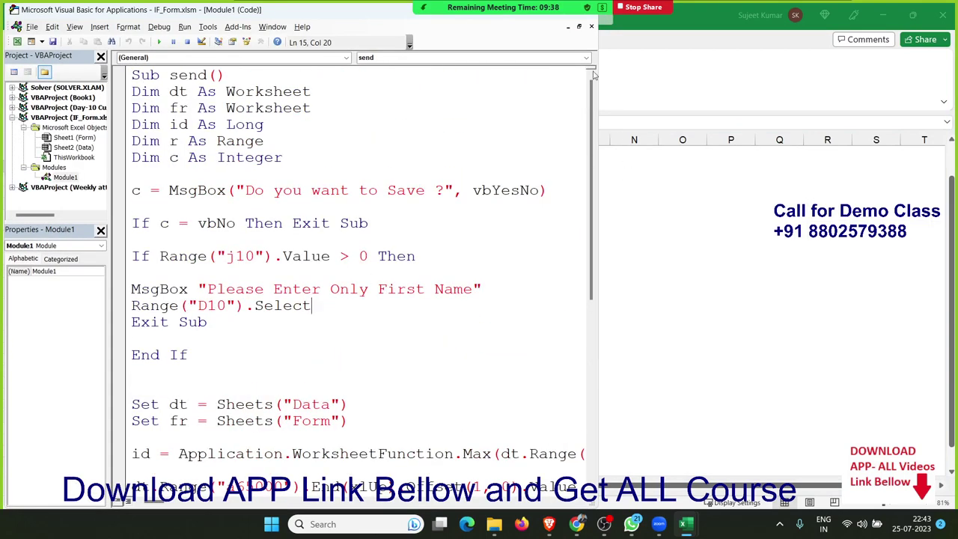
double_click(254, 15)
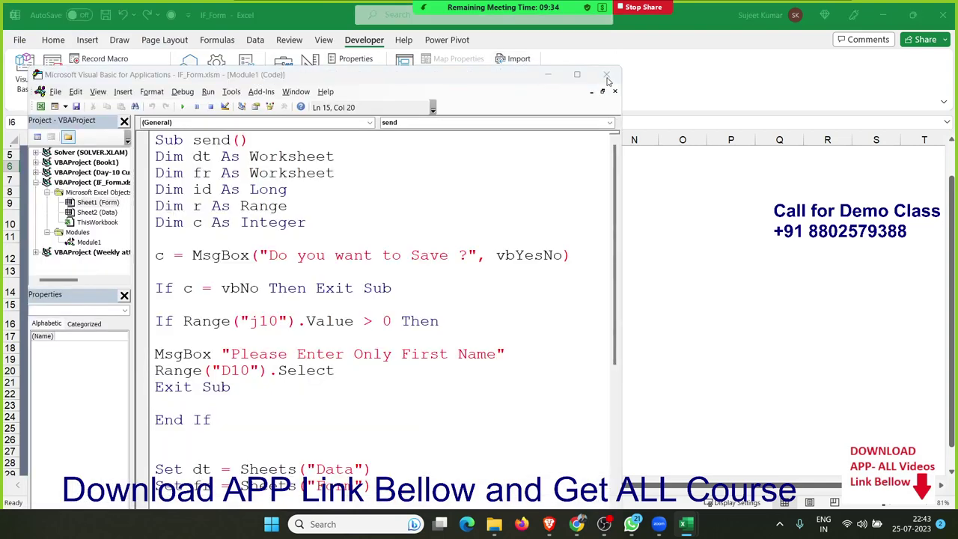
Close the VBA editor and IF_Form.xlsm with Don't Save, returning to Book1.
left_click(606, 75)
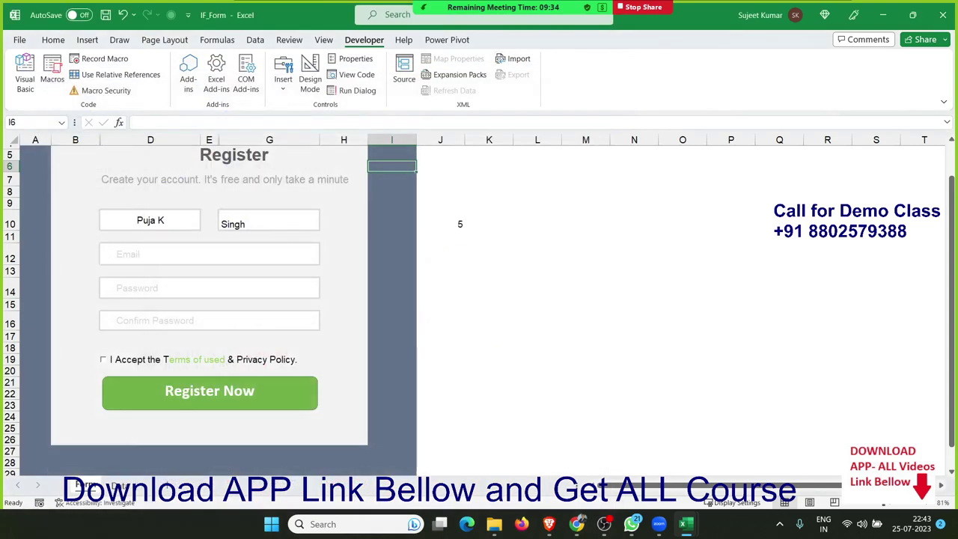
left_click(649, 248)
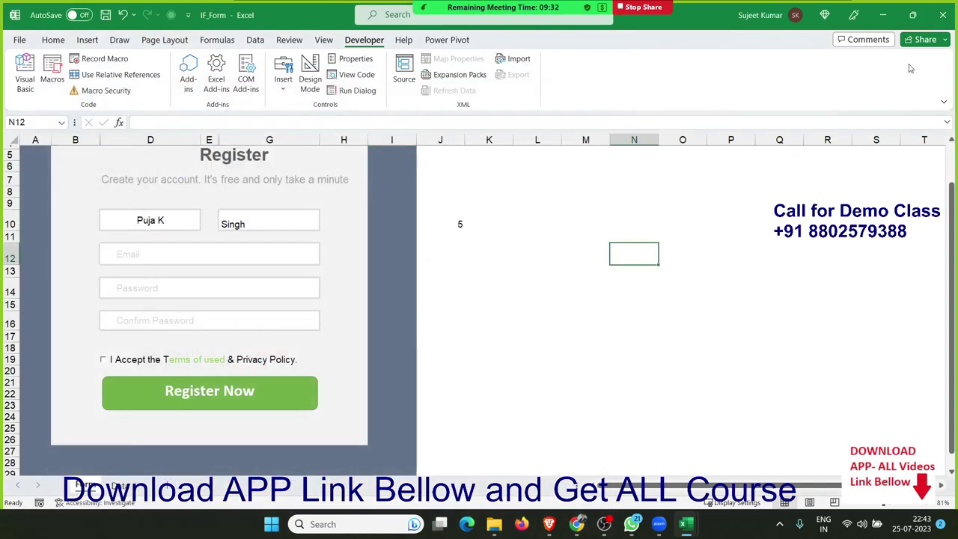
left_click(936, 21)
left_click(487, 280)
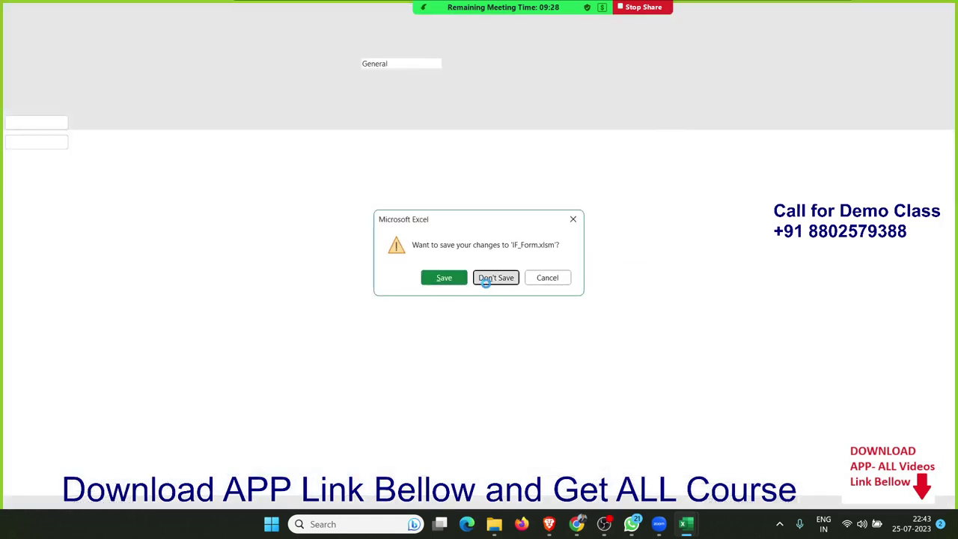
left_click(253, 380)
left_click(117, 354)
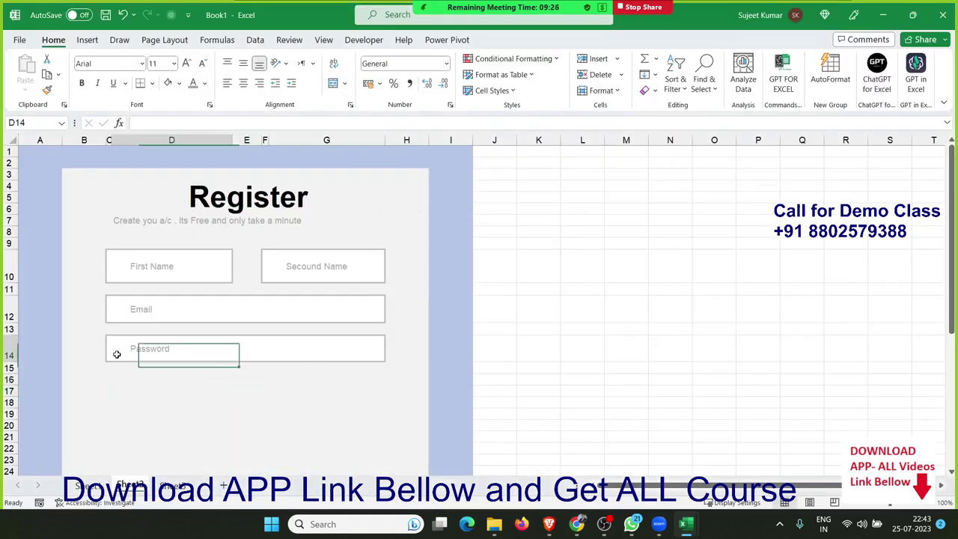
key("Left")
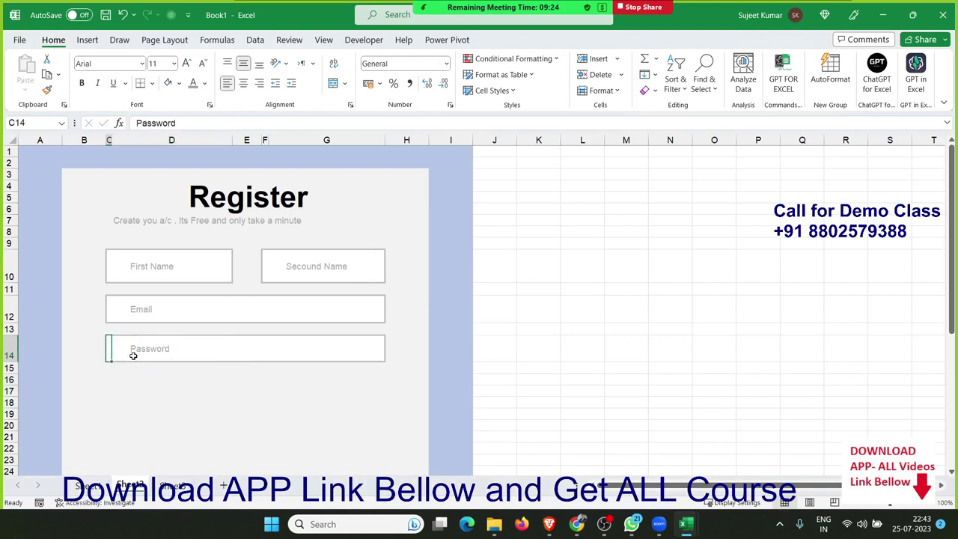
key("shift+Right")
key("shift+Right")
key("shift+Right")
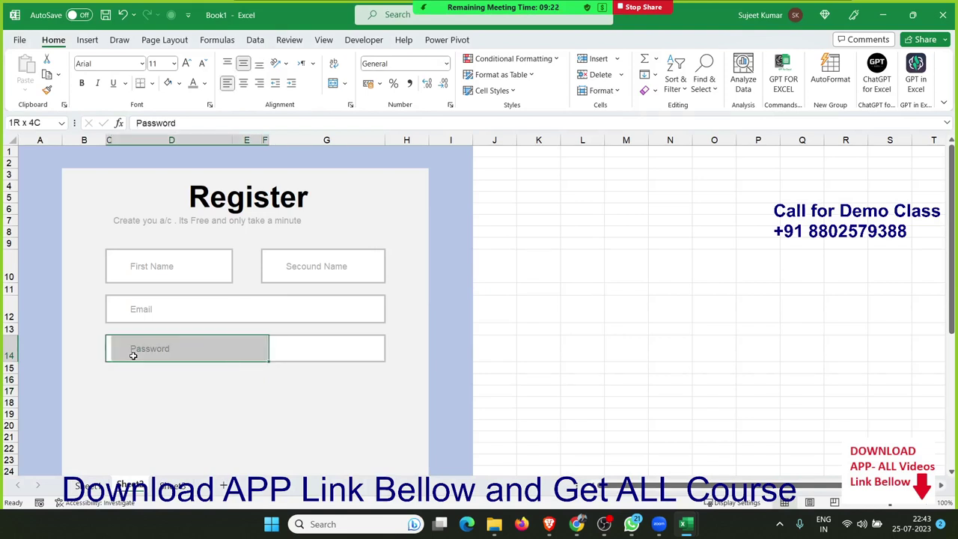
left_click(133, 356)
key("shift+Right")
key("shift+Right")
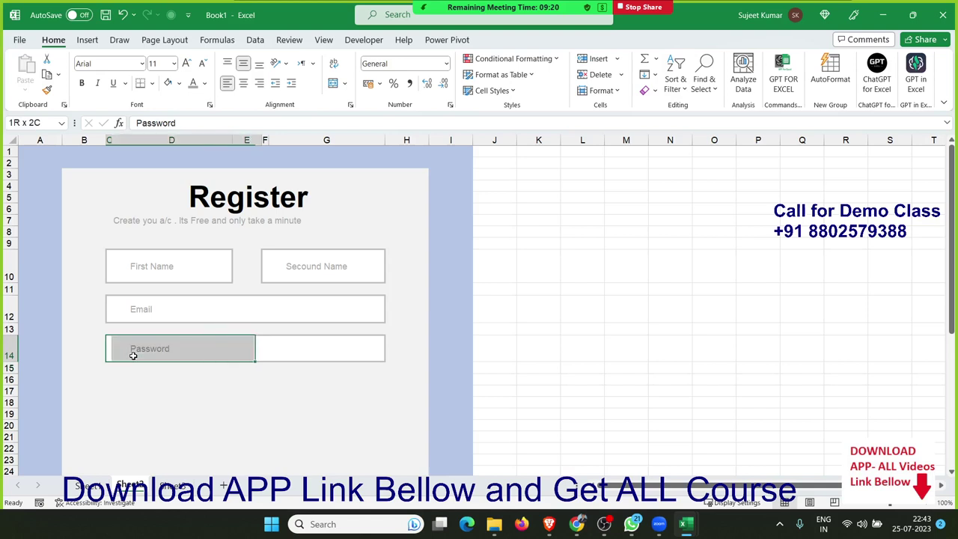
key("shift+Right")
key("shift+Right")
key("shift+Right")
key("shift+Left")
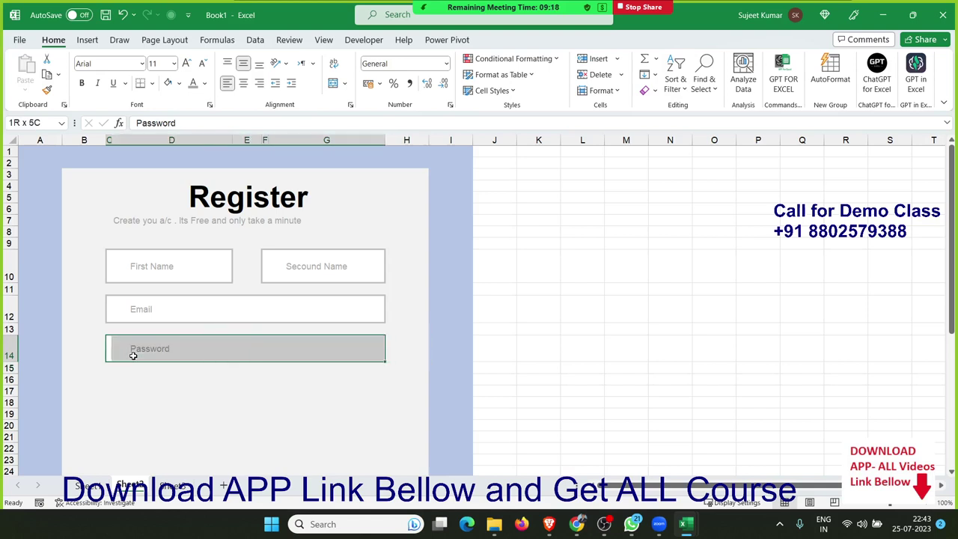
key("Down")
key("Down")
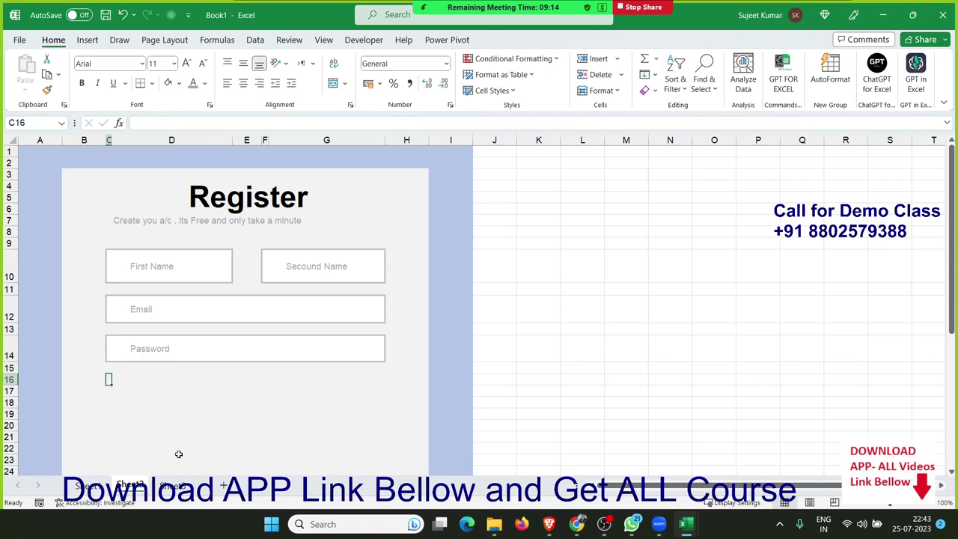
left_click(150, 350)
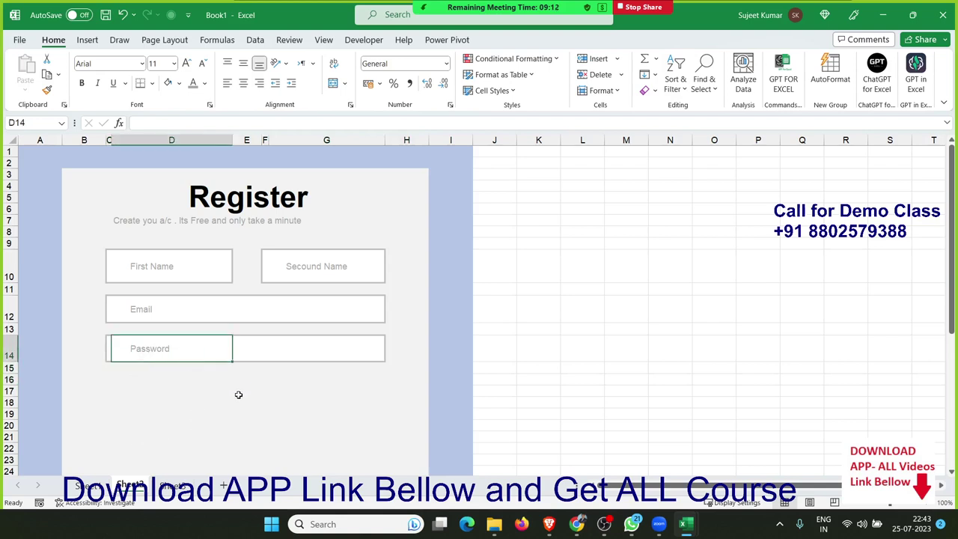
type("123")
key("Escape")
left_click(202, 432)
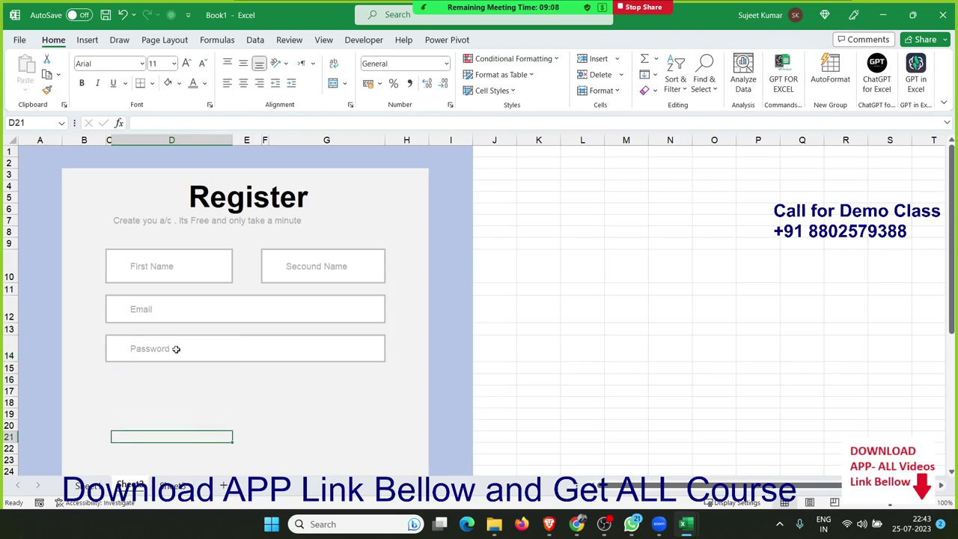
left_click(158, 259)
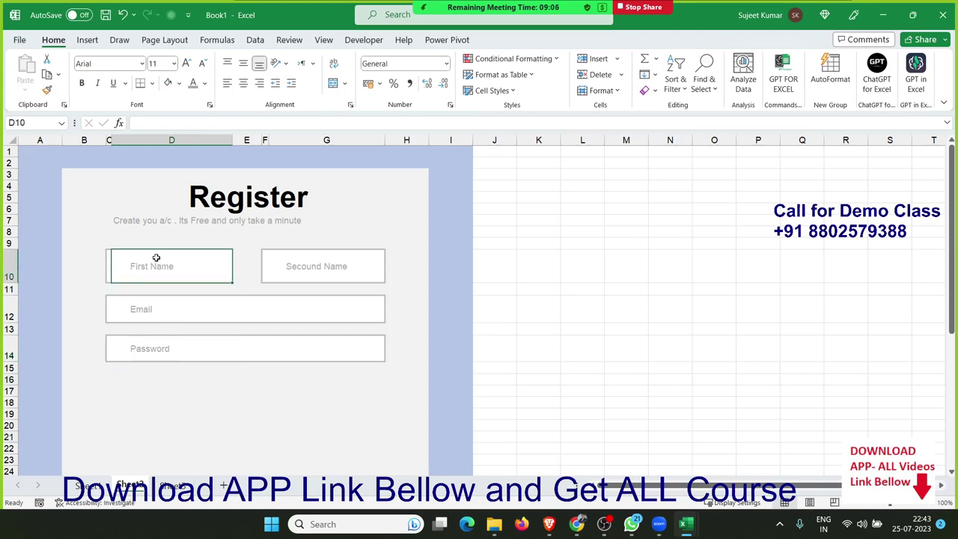
Center, middle-align and bold the text in name boxes D10 and G10.
mouse_move(156, 258)
left_mouse_down()
mouse_move(286, 265)
mouse_move(203, 267)
left_mouse_up()
left_click(277, 265, "ctrl")
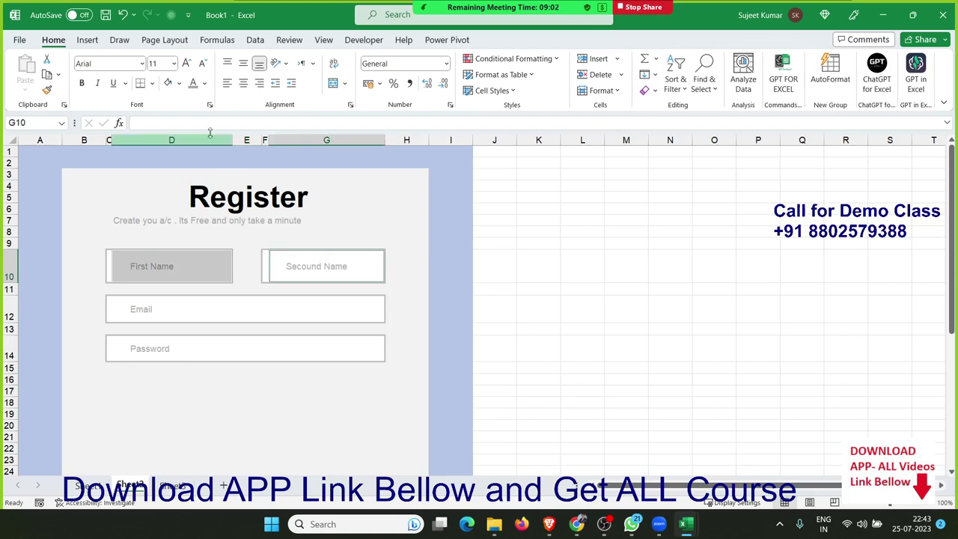
left_click(243, 83)
left_click(242, 63)
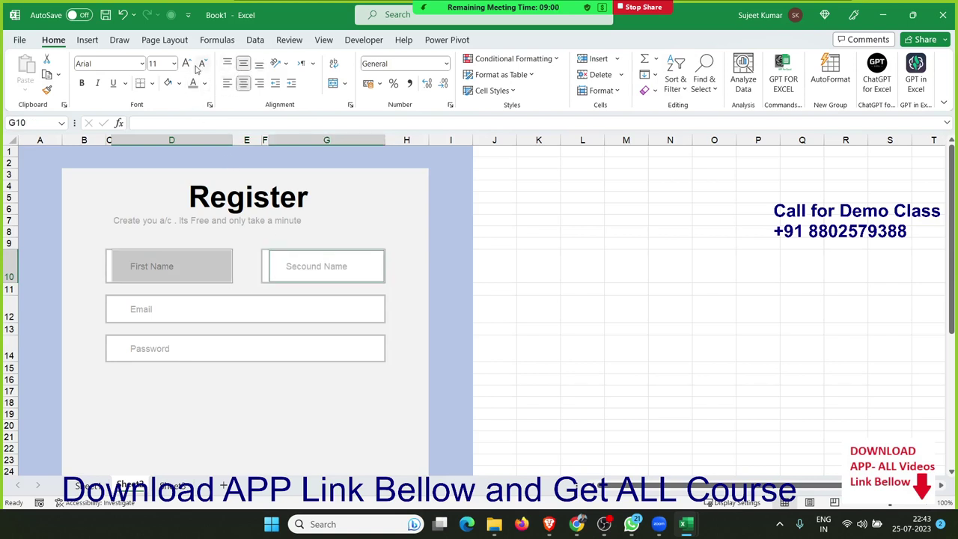
left_click(82, 83)
left_click(207, 367)
Enter test names 'Puja' and 'Singh' in the name boxes, then delete Singh.
left_click(153, 274)
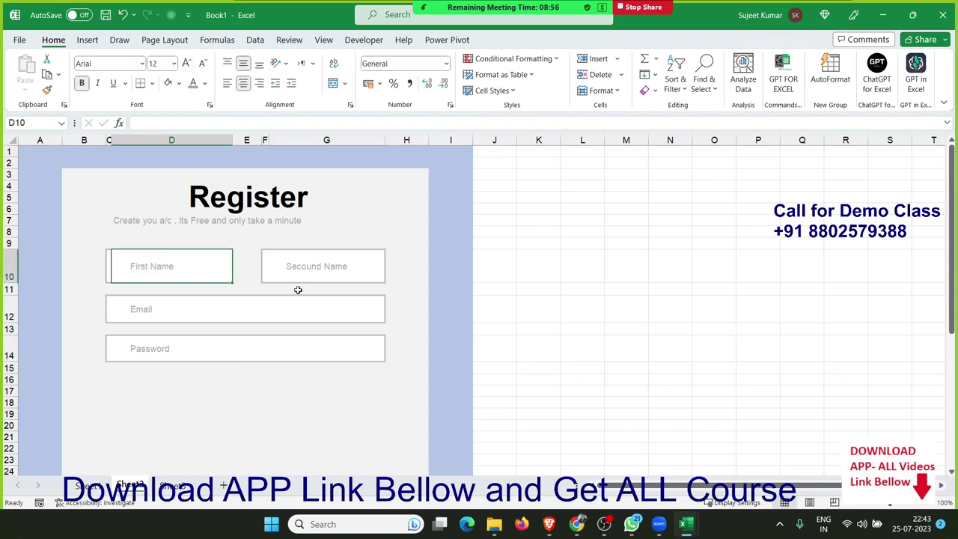
type("Puja")
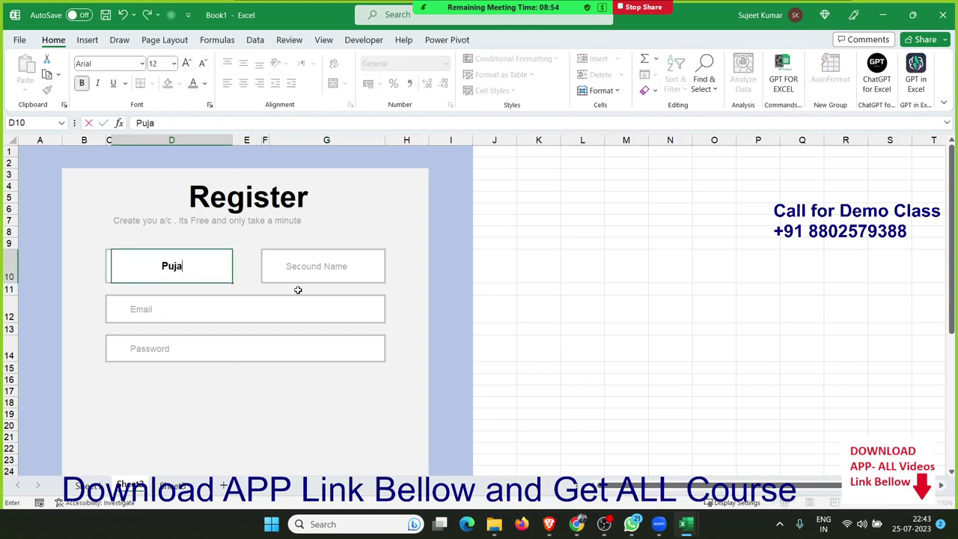
key("Tab")
key("Tab")
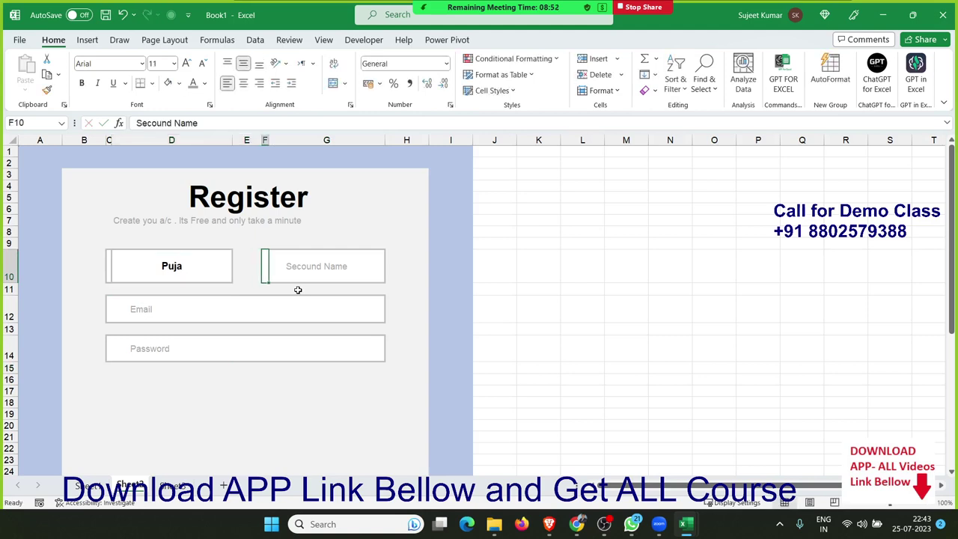
key("Tab")
type("Sin")
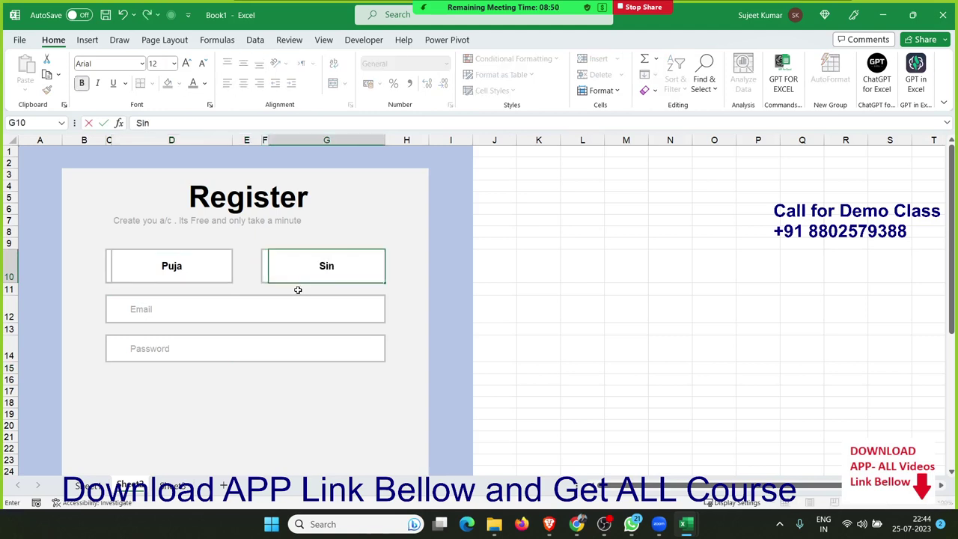
type("gh")
key("Return")
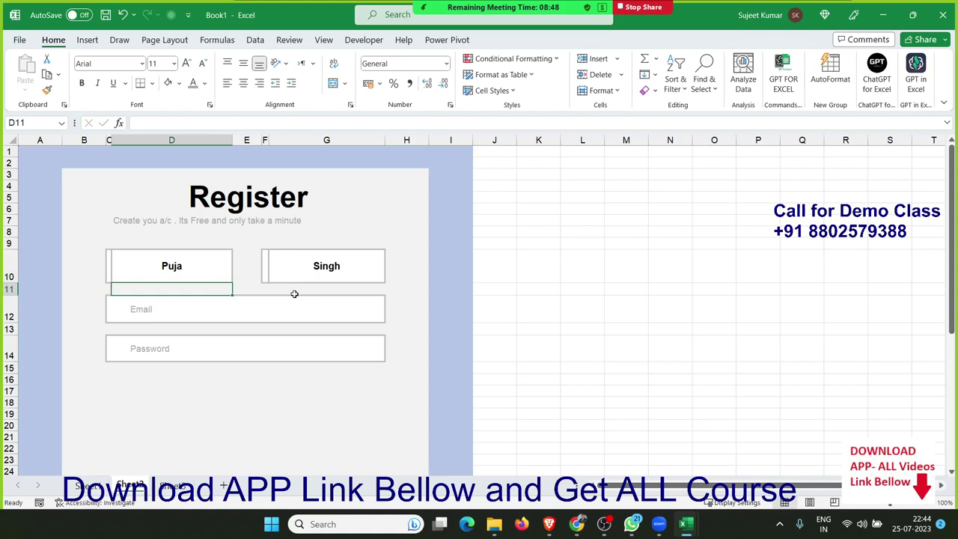
left_click(267, 308)
left_click(283, 267)
key("Delete")
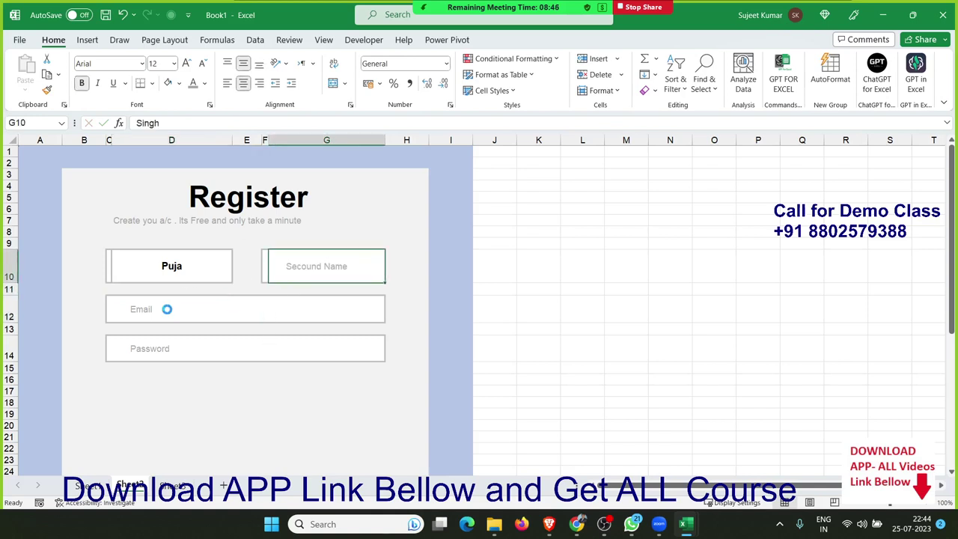
key("Left")
key("Left")
key("Left")
key("Delete")
Retype 'Puja' in the First Name box, delete it, and select C10.
left_click(163, 308)
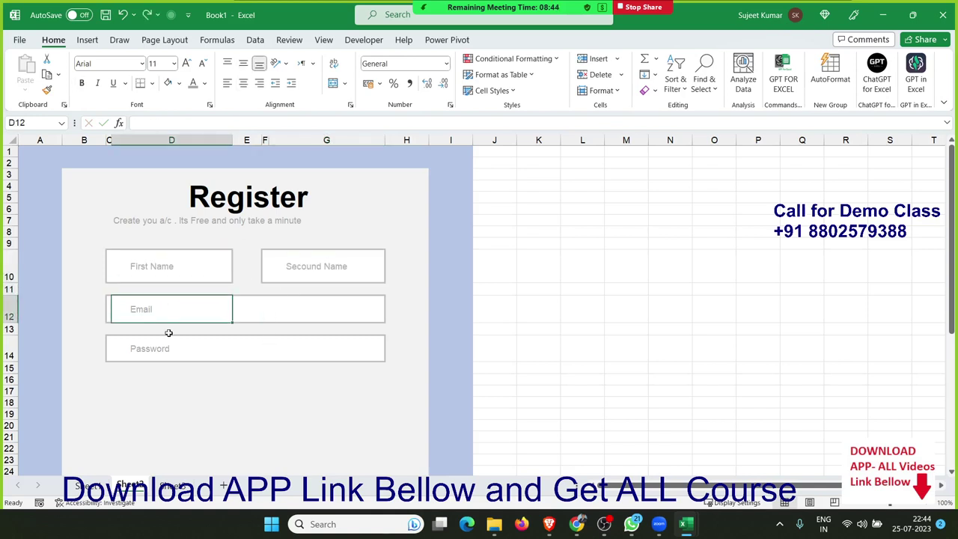
left_click(151, 279)
type("Pu")
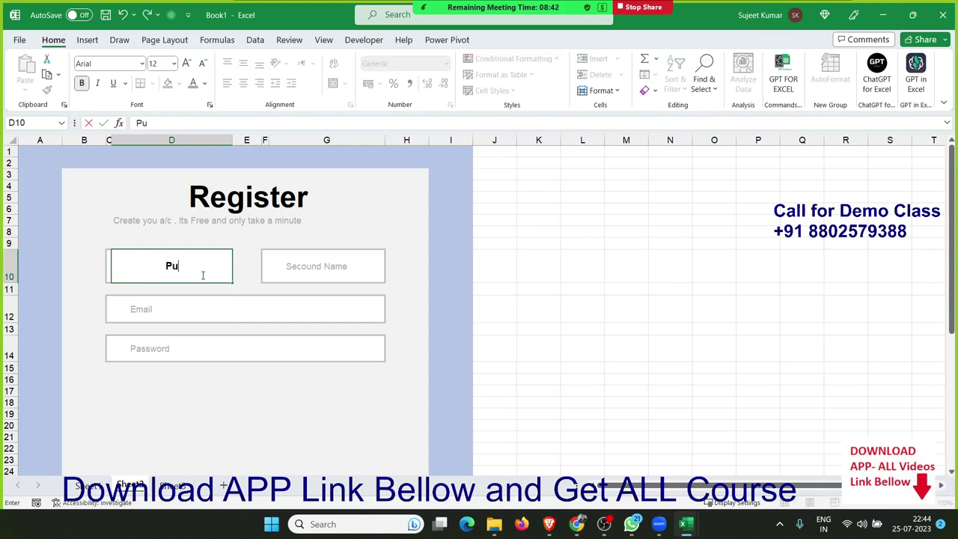
type("ja")
key("Return")
left_click(195, 264)
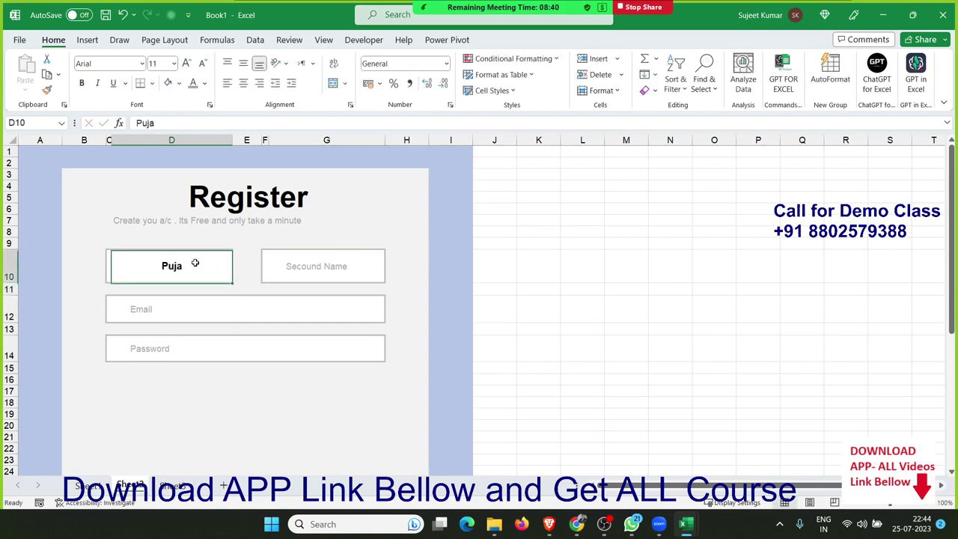
key("Delete")
left_click(150, 302)
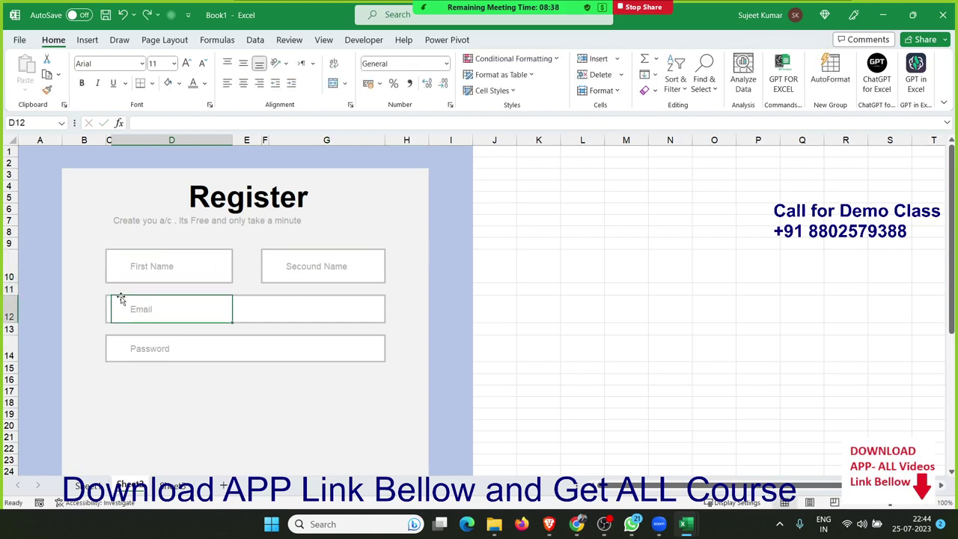
left_click(111, 273)
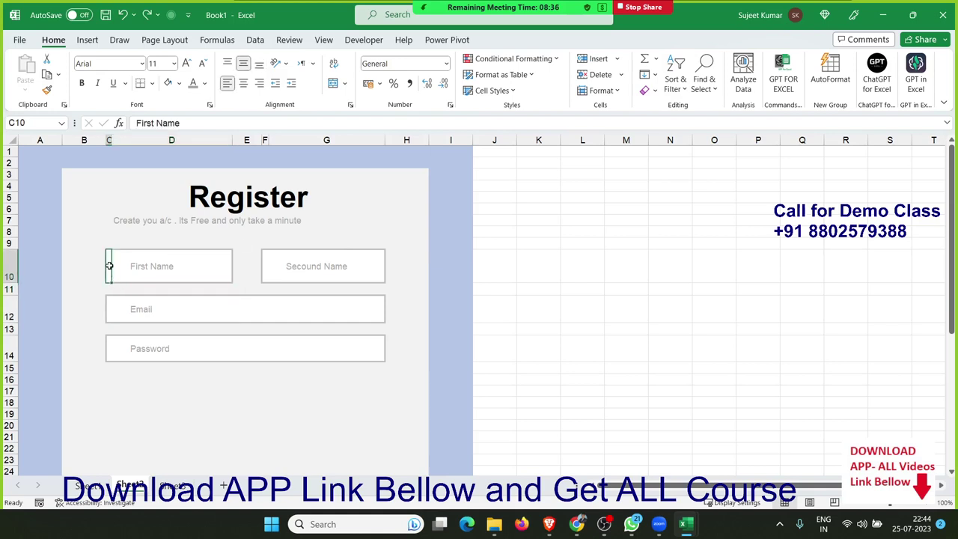
Remove the right border from C10 via Format Cells > Border.
left_click(450, 105)
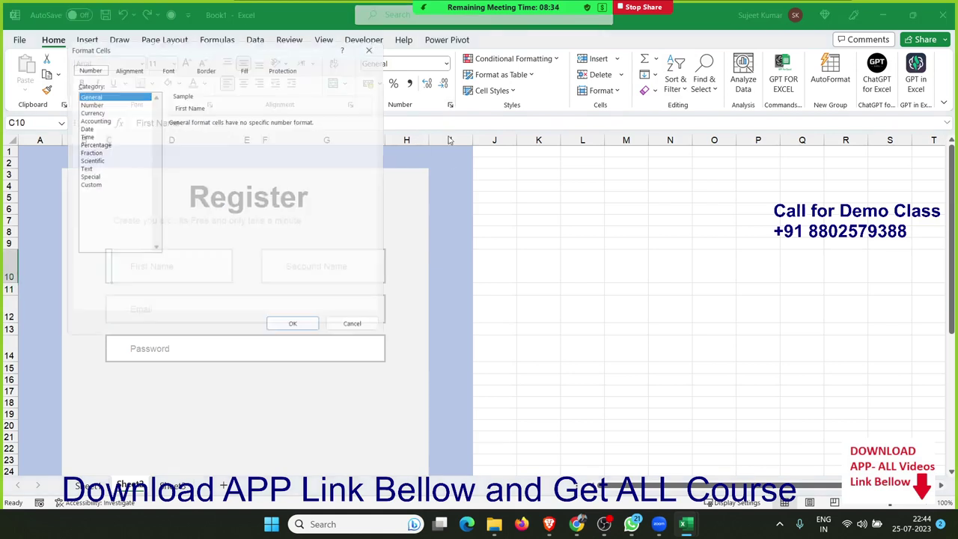
left_click(210, 69)
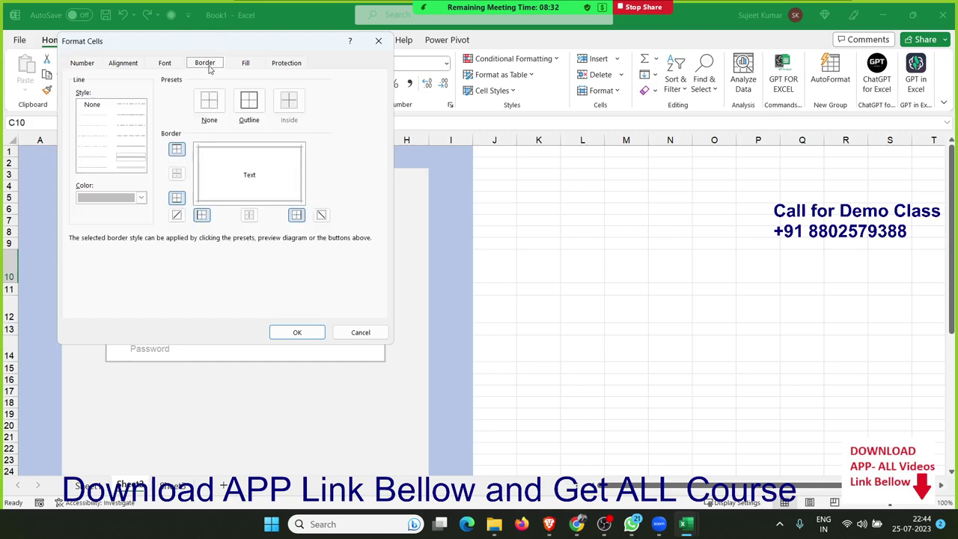
left_click_drag(228, 42, 610, 129)
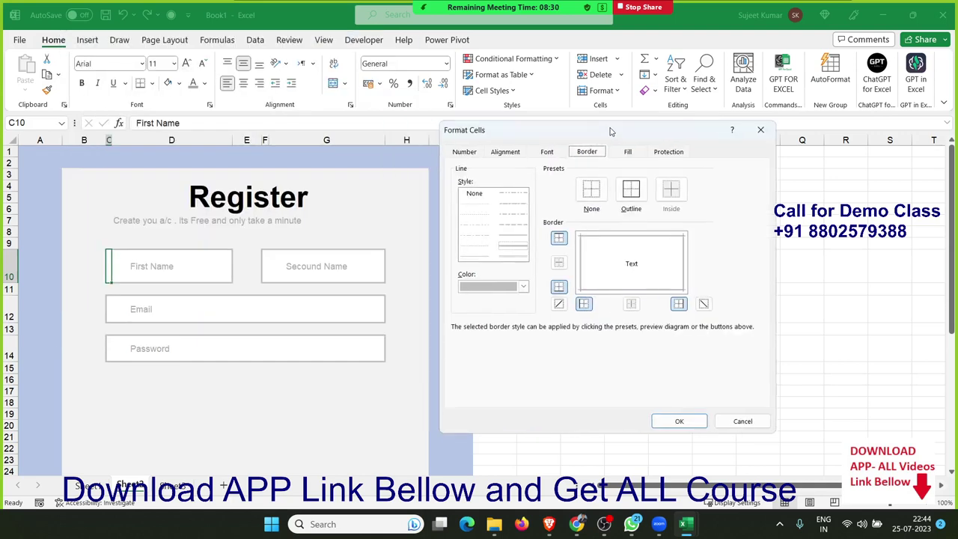
left_click(682, 251)
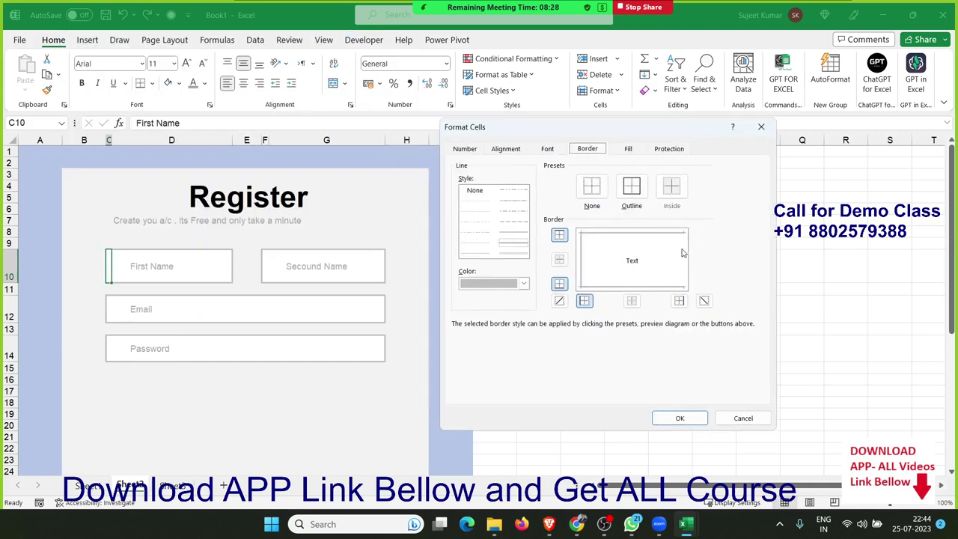
left_click(681, 416)
left_click(250, 378)
Remove the right border from F10, left of the Secound Name box, via Format Cells.
left_click(282, 266)
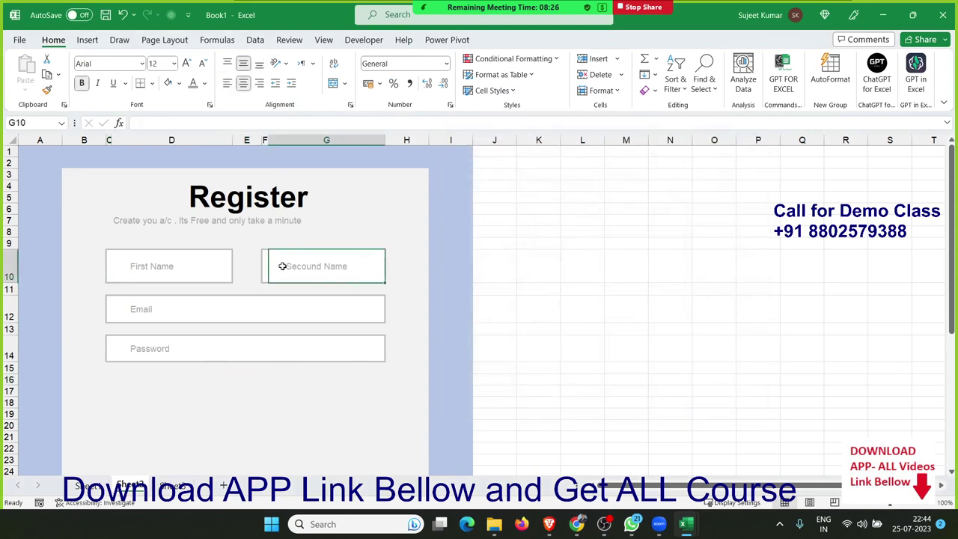
left_click(265, 262)
right_click(265, 262)
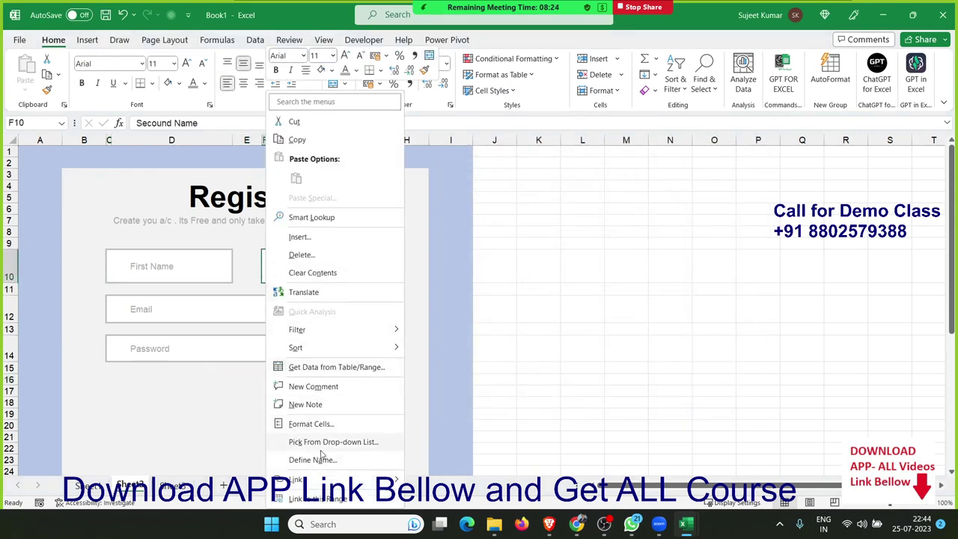
left_click(317, 425)
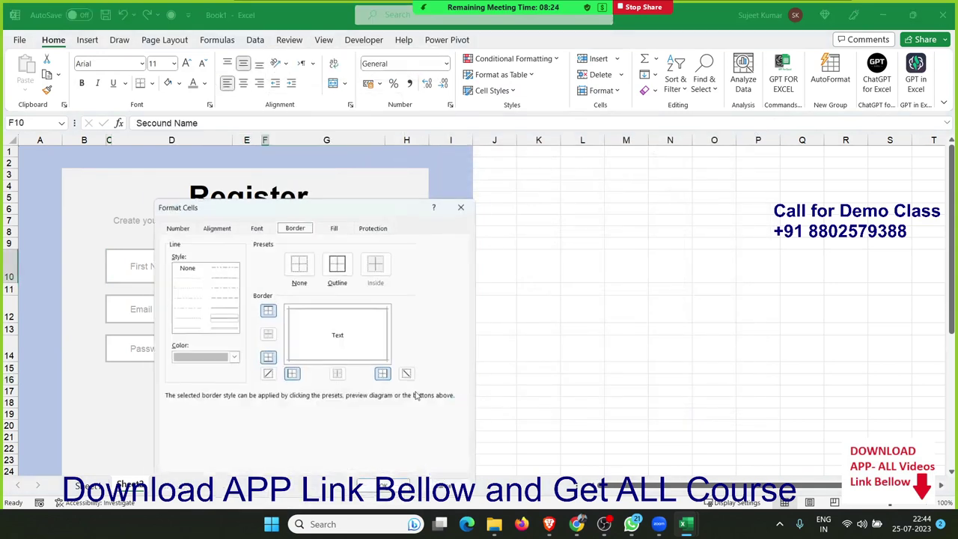
left_click(388, 341)
left_click(378, 492)
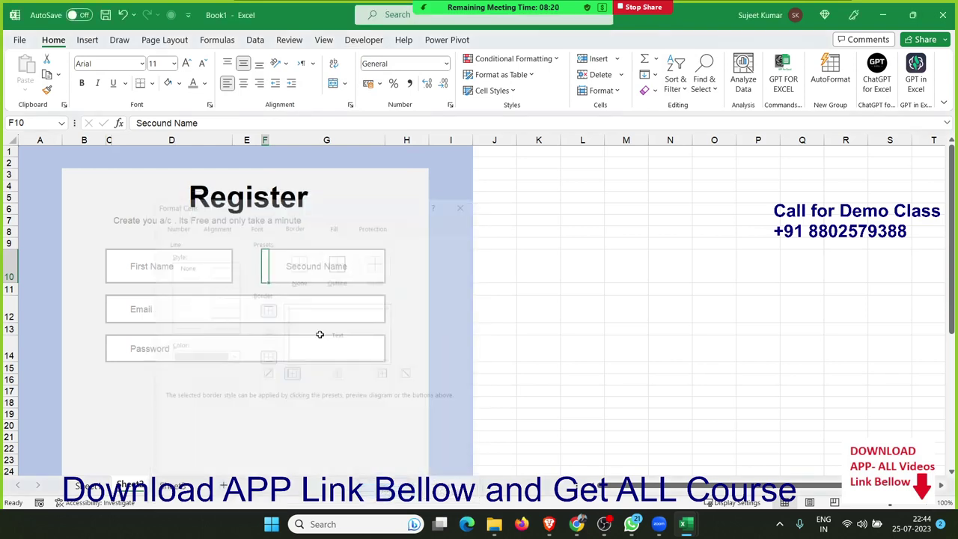
left_click(567, 259)
left_click(623, 200)
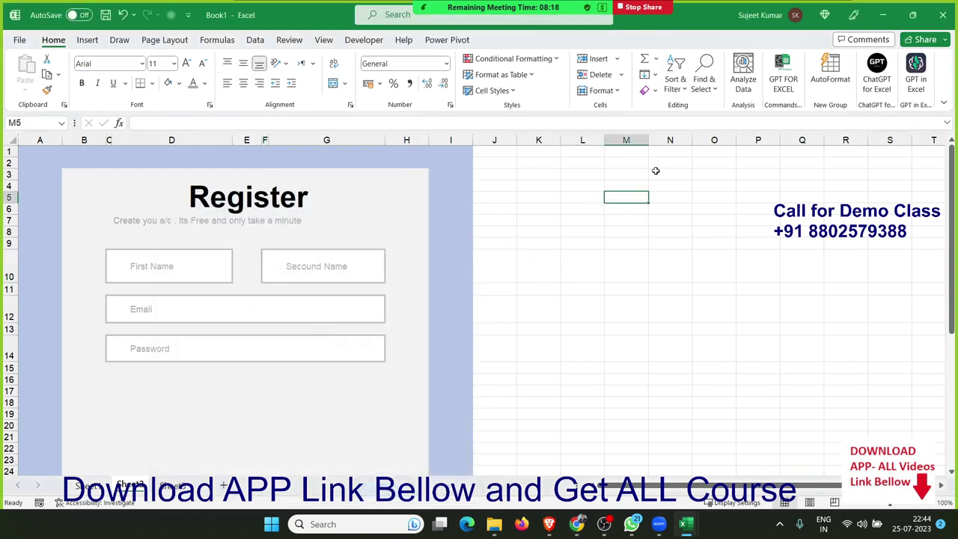
Widen column M and type 'Enter Name' in cell L5.
left_click_drag(649, 140, 726, 140)
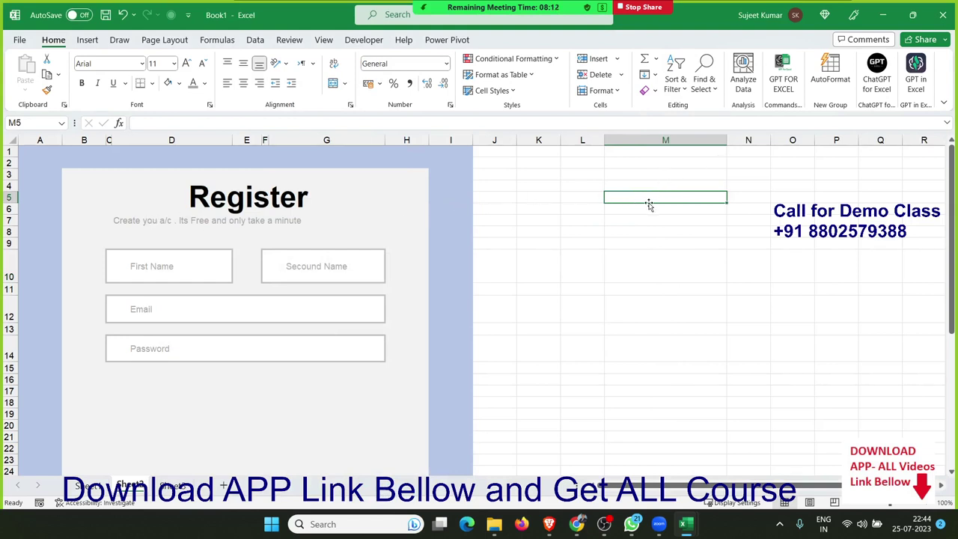
key("Left")
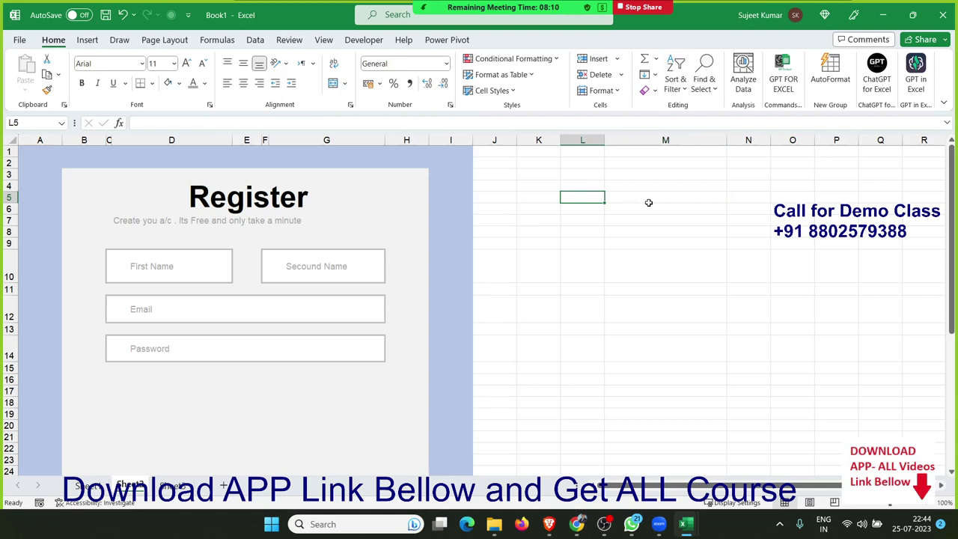
type("En")
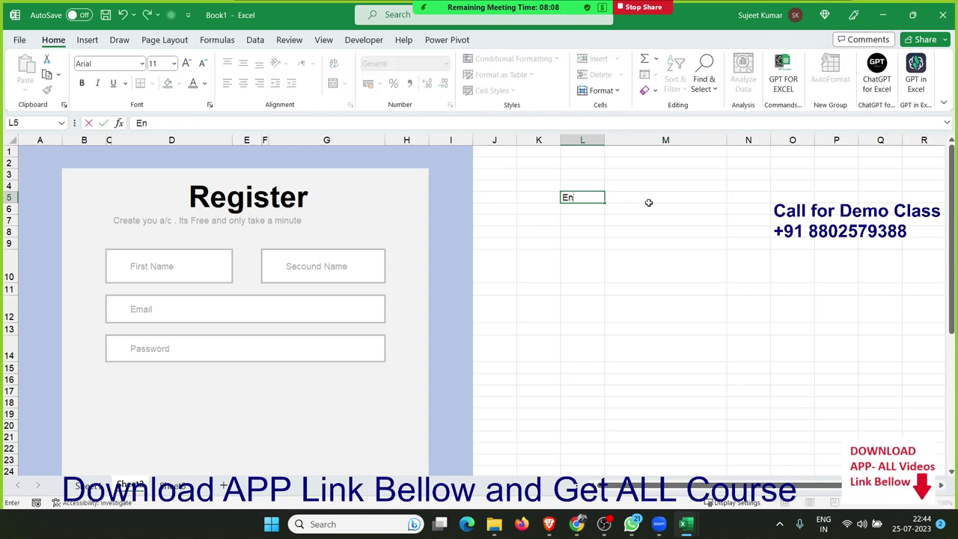
type("ter N")
type("ame")
key("Return")
key("Up")
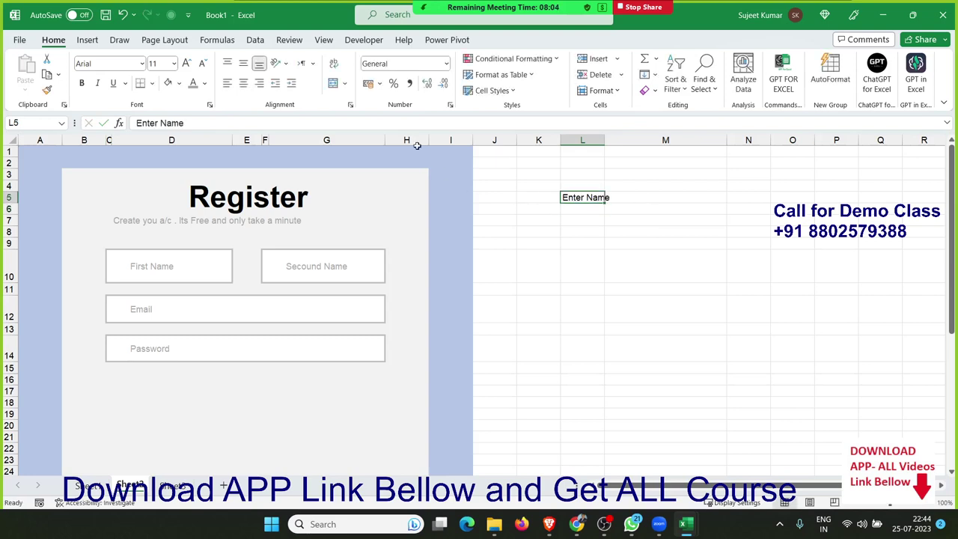
Make the 'Enter Name' text light grey and indent it.
left_click(205, 83)
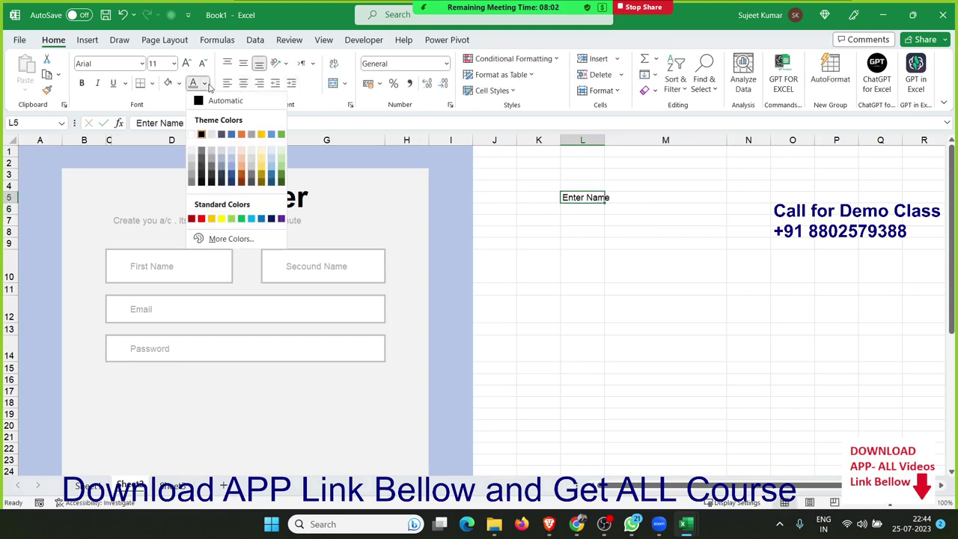
left_click(192, 149)
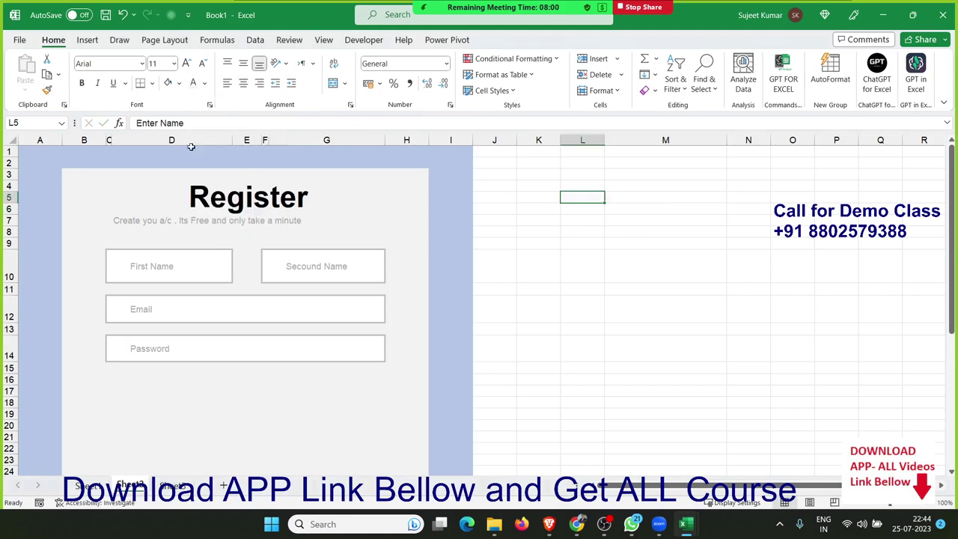
left_click(205, 83)
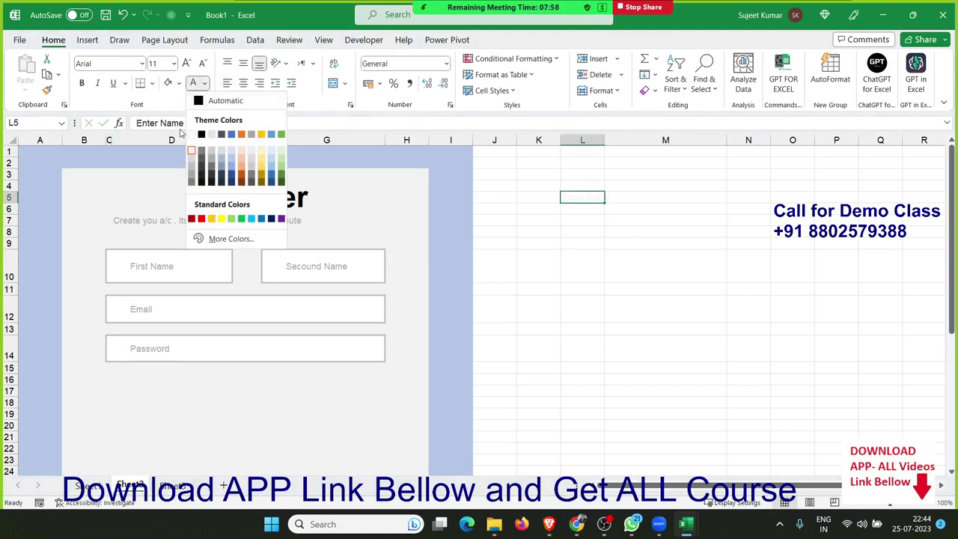
left_click(191, 159)
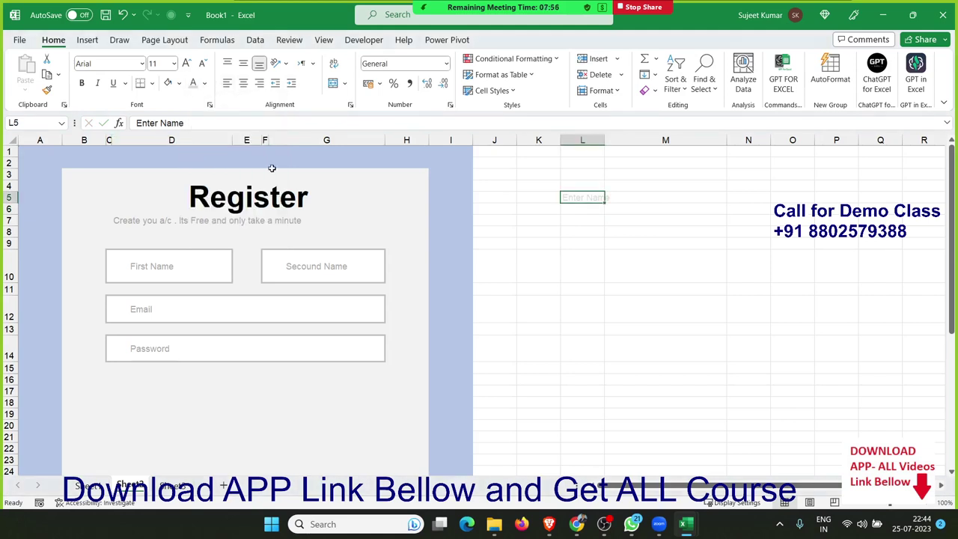
left_click(566, 236)
left_click(574, 201)
left_click(292, 85)
left_click(292, 84)
left_click(291, 84)
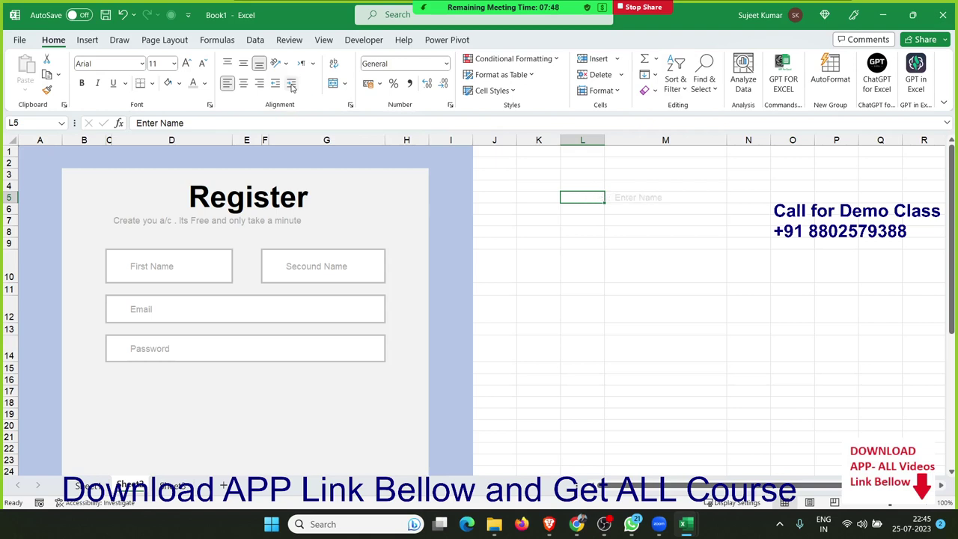
left_click(631, 262)
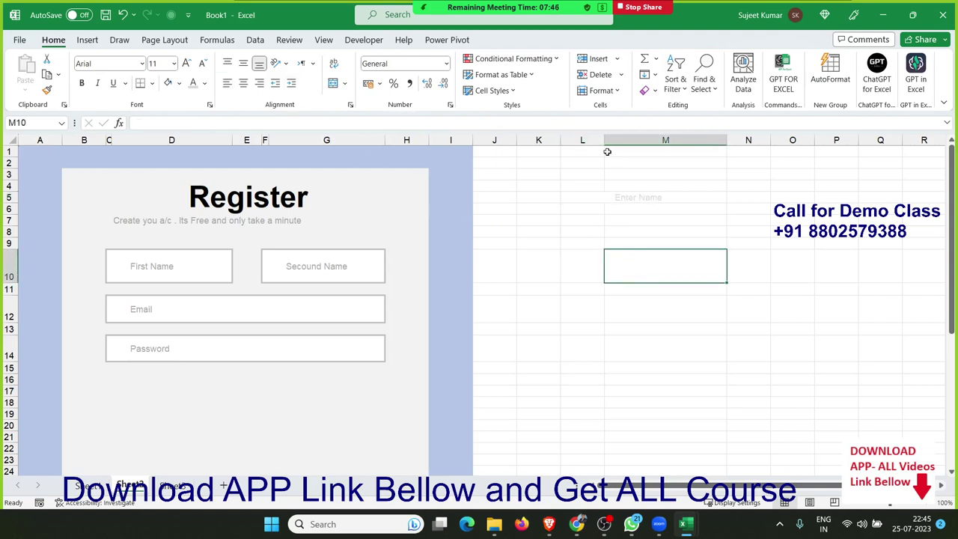
Collapse column L and widen column M slightly around the Enter Name cell.
left_click_drag(604, 142, 562, 141)
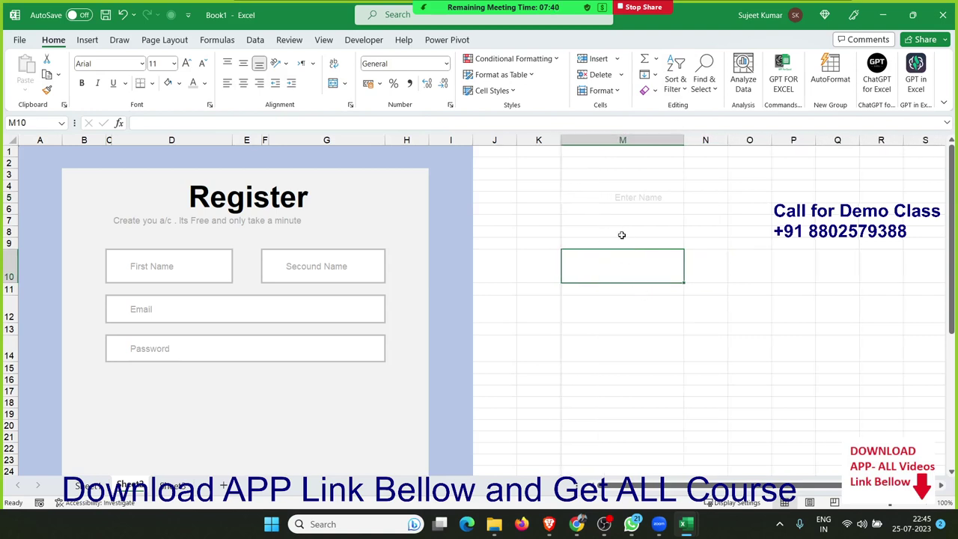
left_click(620, 204)
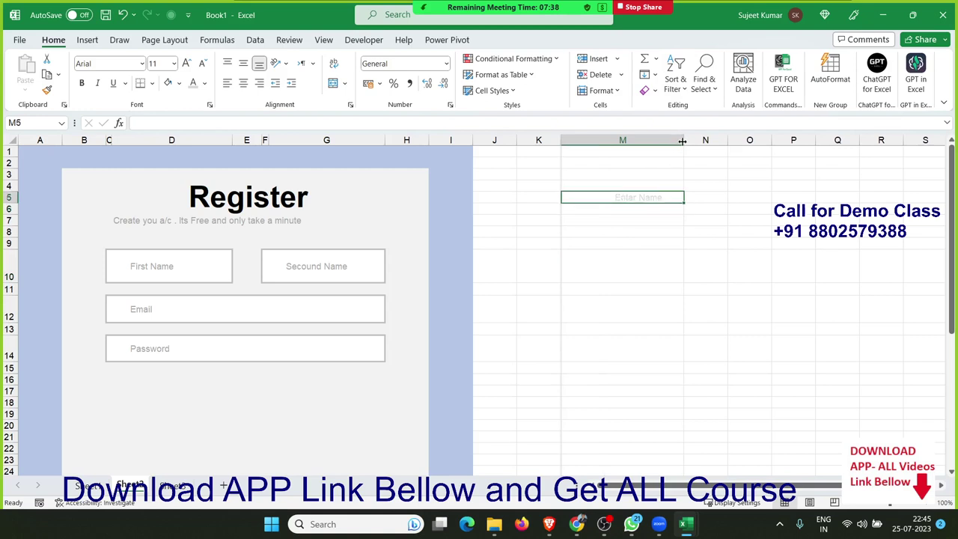
left_click_drag(684, 140, 699, 140)
left_click(649, 232)
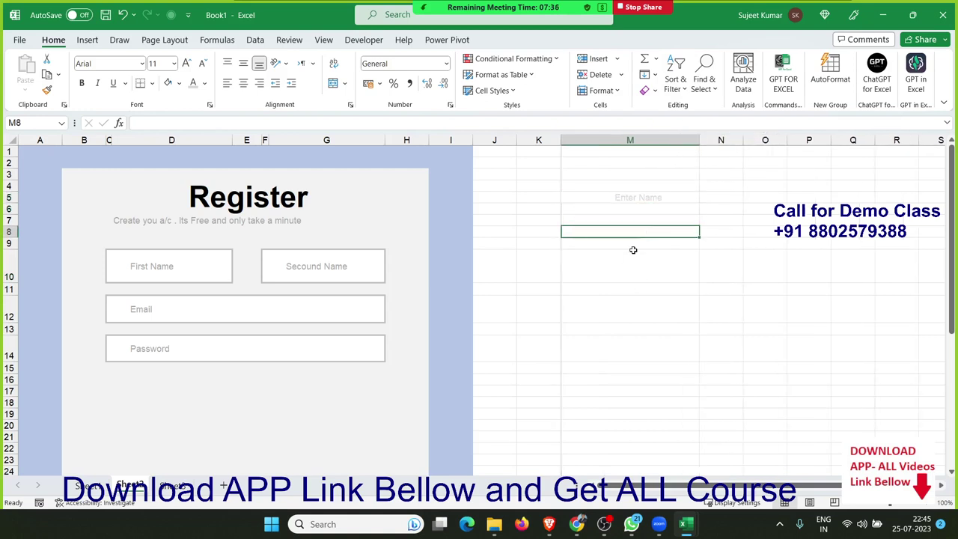
left_click(626, 199)
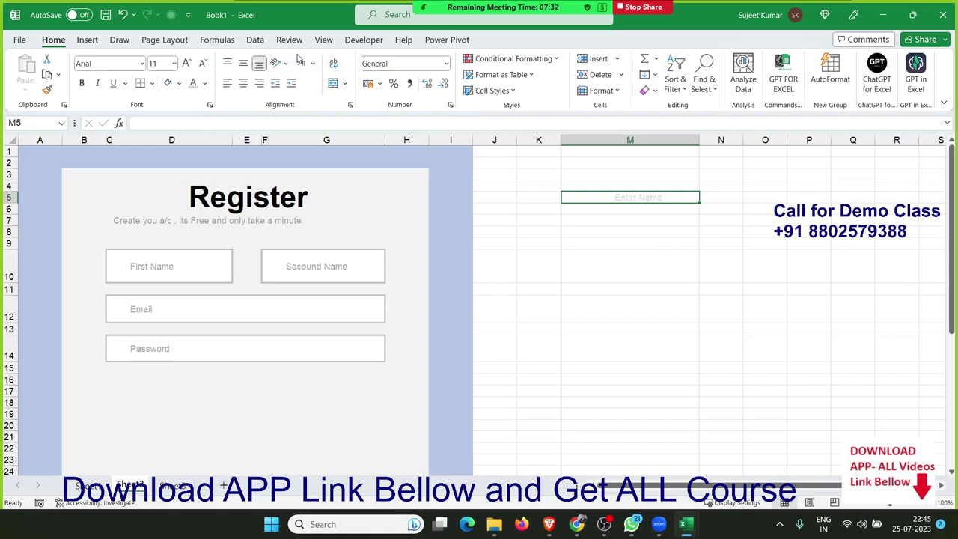
Enter and delete a test name in M5, then center and middle-align the placeholder.
type("Puja")
key("Return")
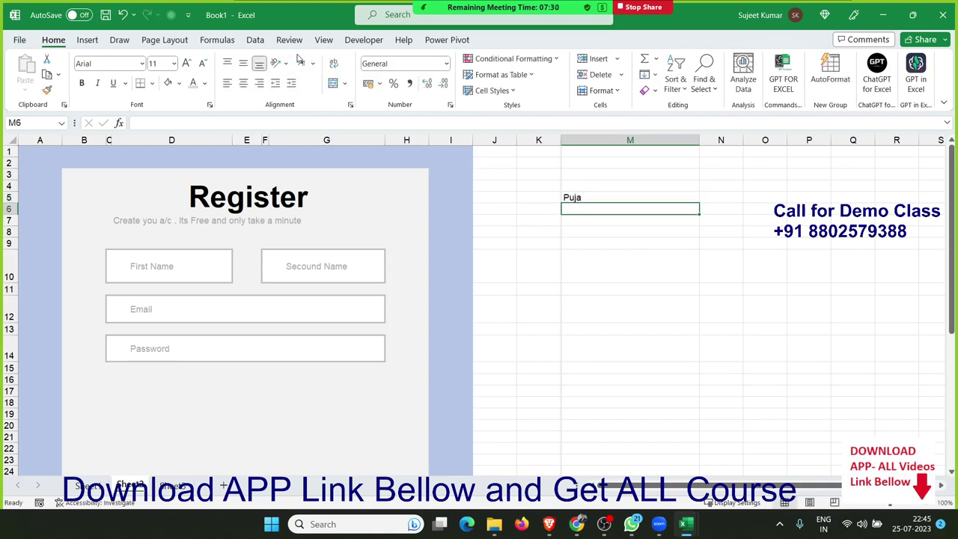
key("Up")
key("Delete")
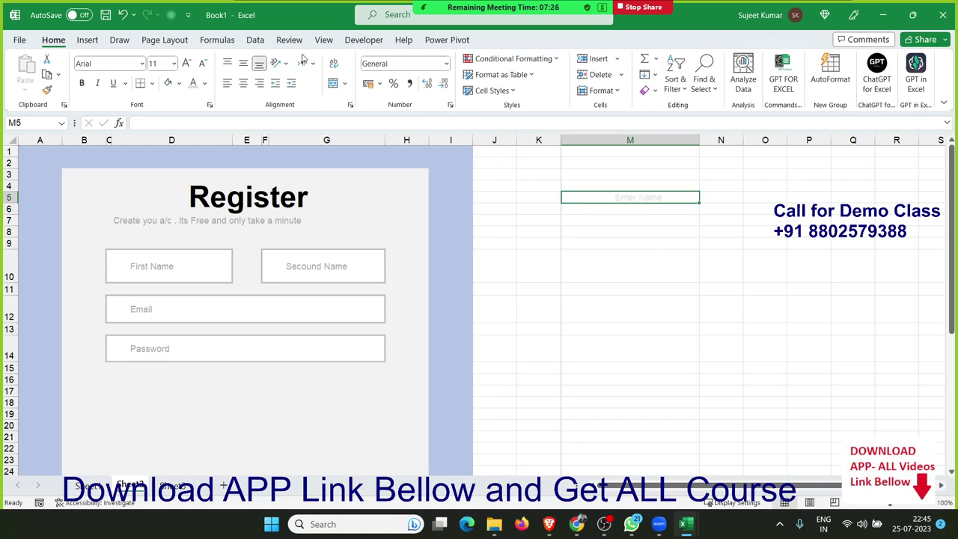
left_click(244, 83)
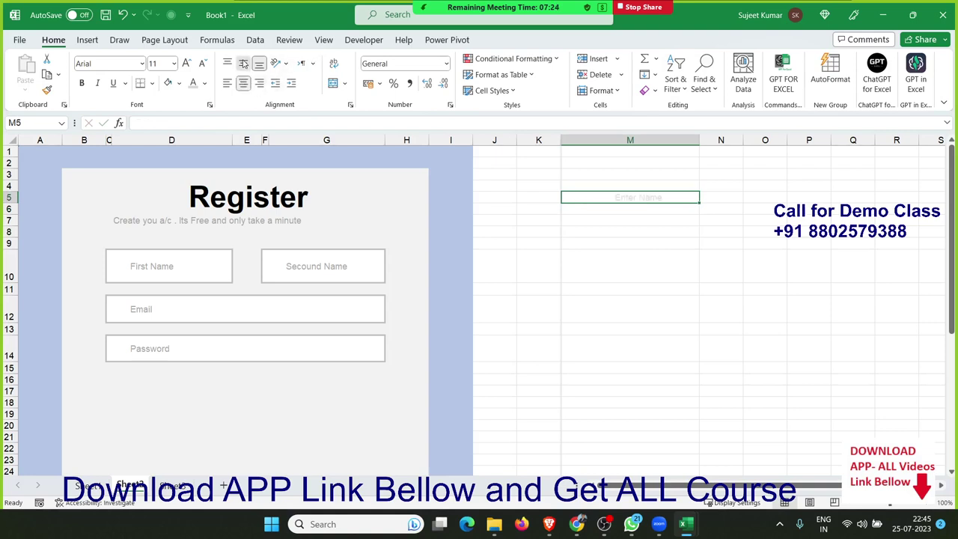
left_click(243, 64)
left_click(627, 231)
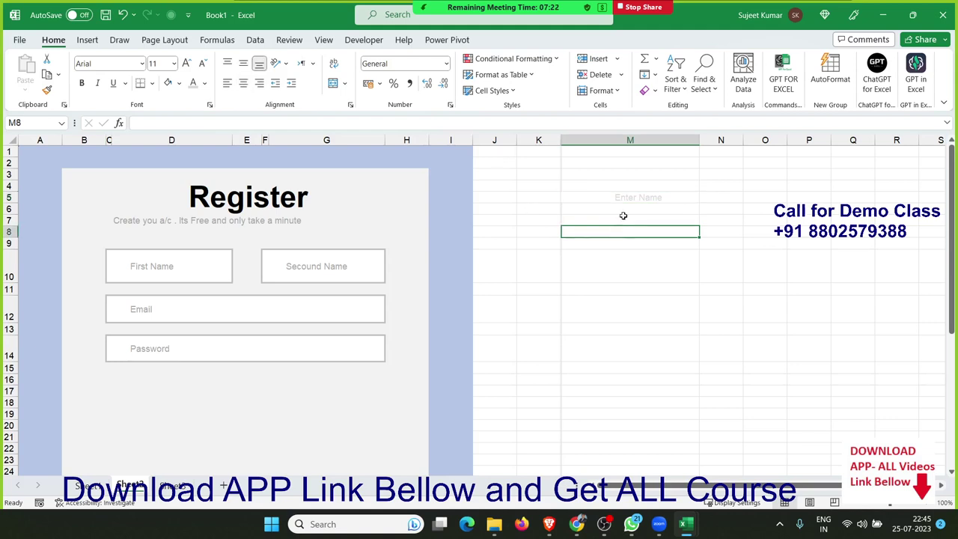
left_click(620, 199)
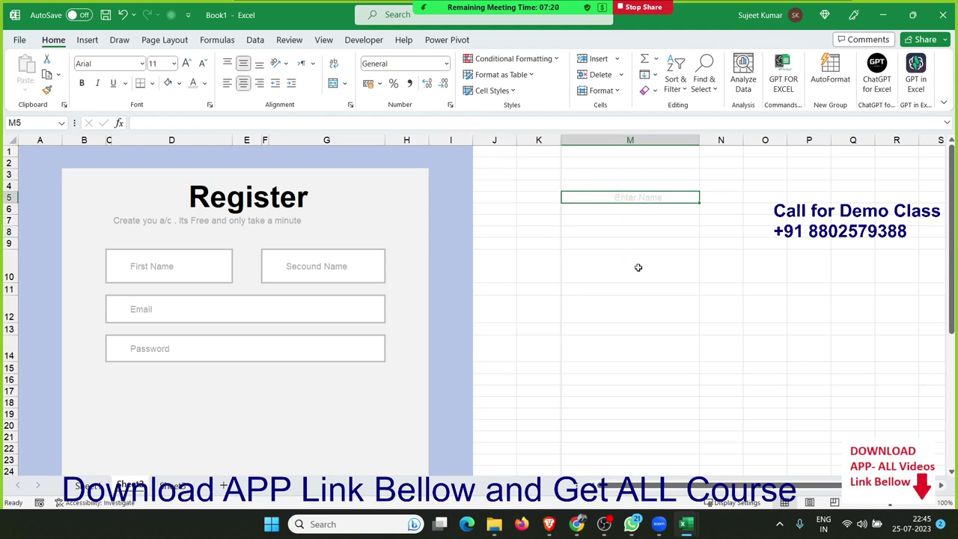
left_click(764, 165)
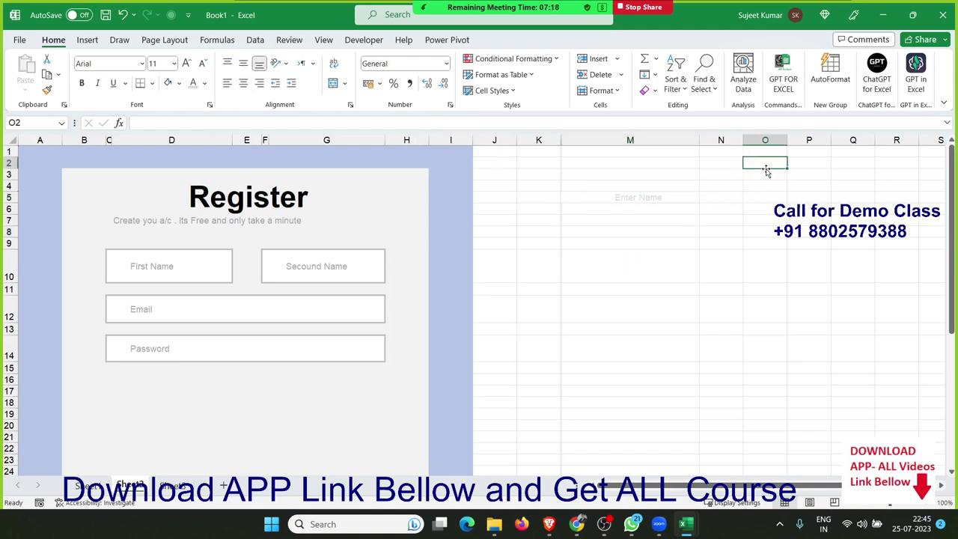
Enter a sample full name in cell O2 of the Register sheet.
type("Suj")
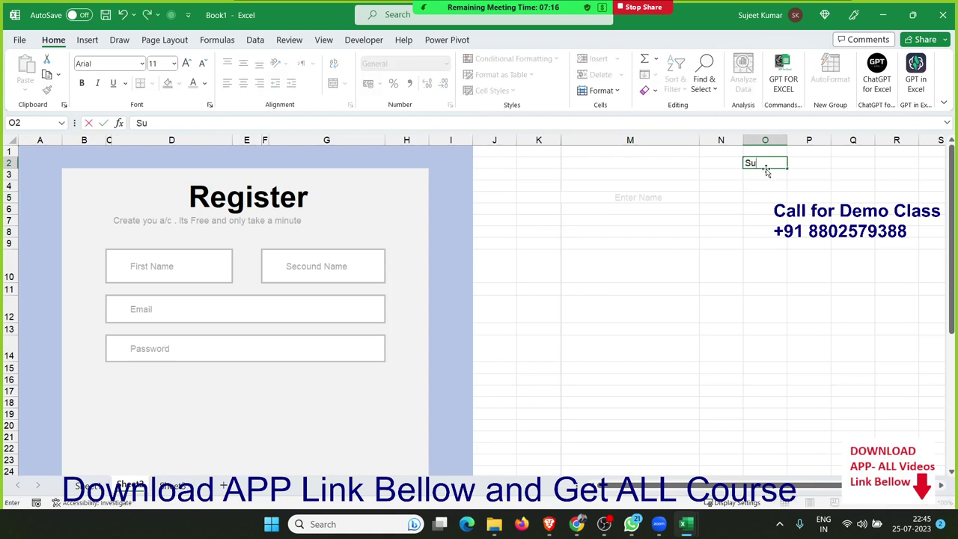
type("eet Ku")
type("mar")
key("Tab")
left_click(767, 170)
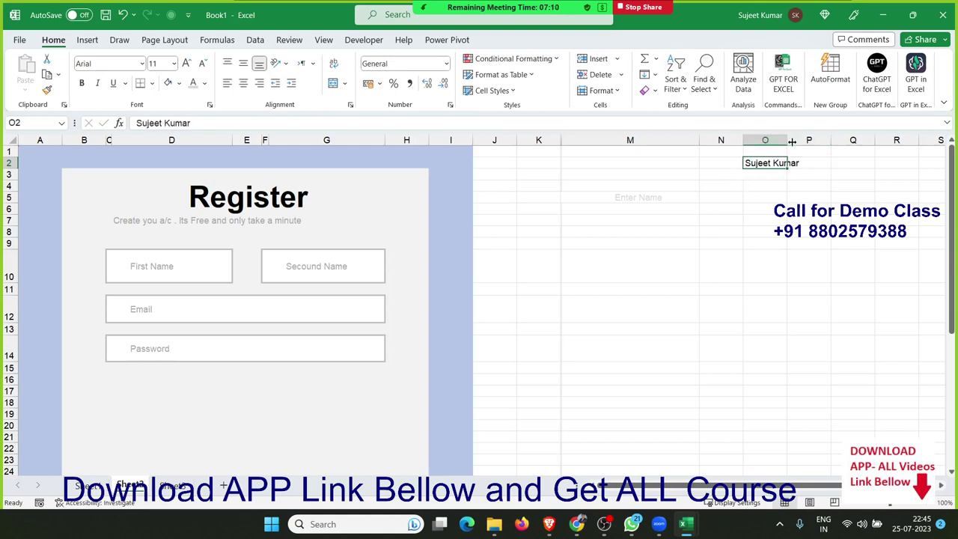
left_click_drag(789, 140, 789, 140)
left_click(783, 196)
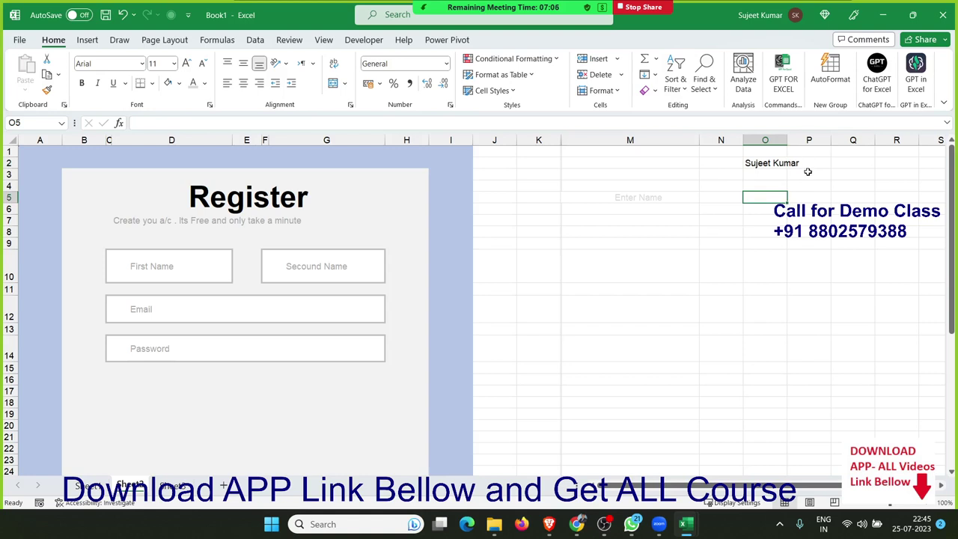
Narrow column O to about 35 pixels so the name spills into the next columns.
left_click(794, 165)
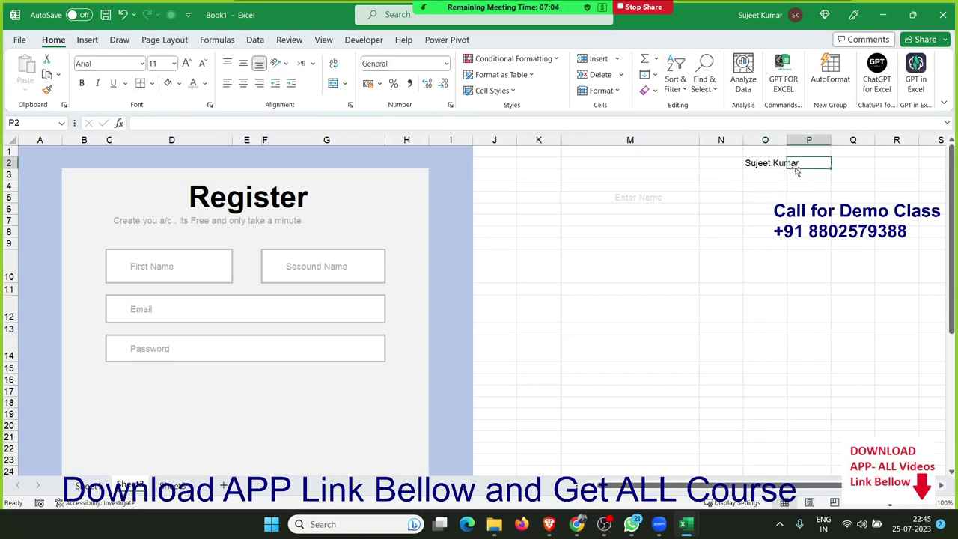
left_click(792, 232)
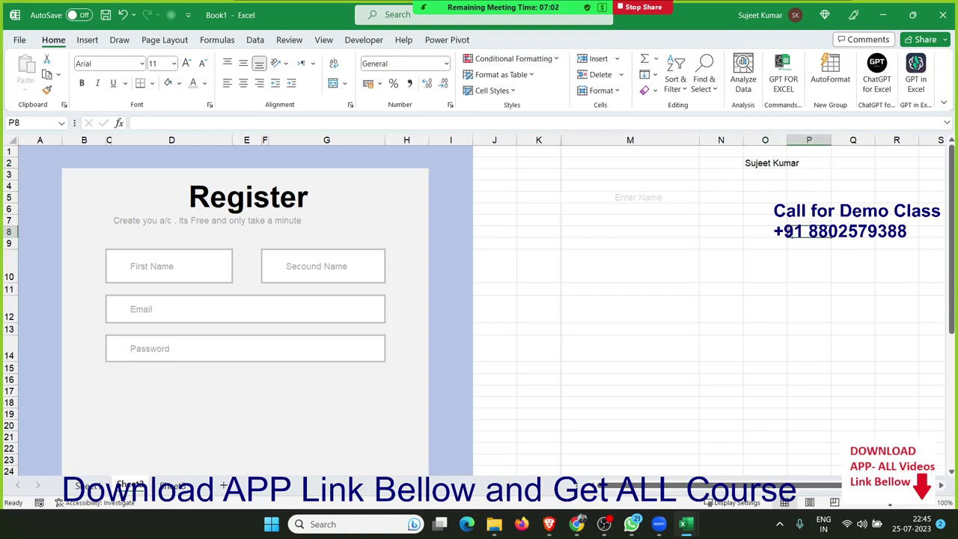
mouse_move(787, 140)
left_mouse_down()
mouse_move(747, 140)
mouse_move(800, 143)
left_mouse_up()
left_click(769, 197)
left_click(787, 168)
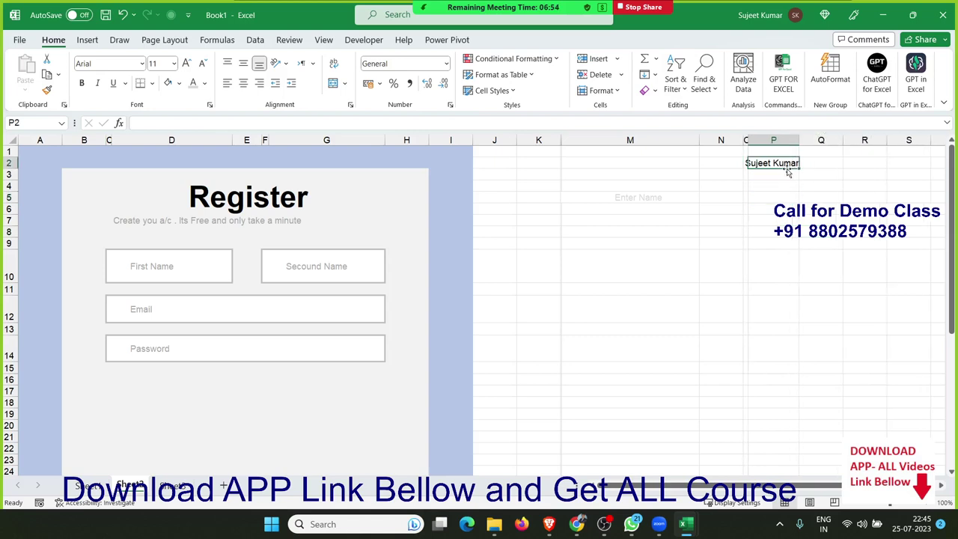
Undo the stray 'Sp' entry in P2 and return to the Enter Name cell M5.
type("Sp")
key("Return")
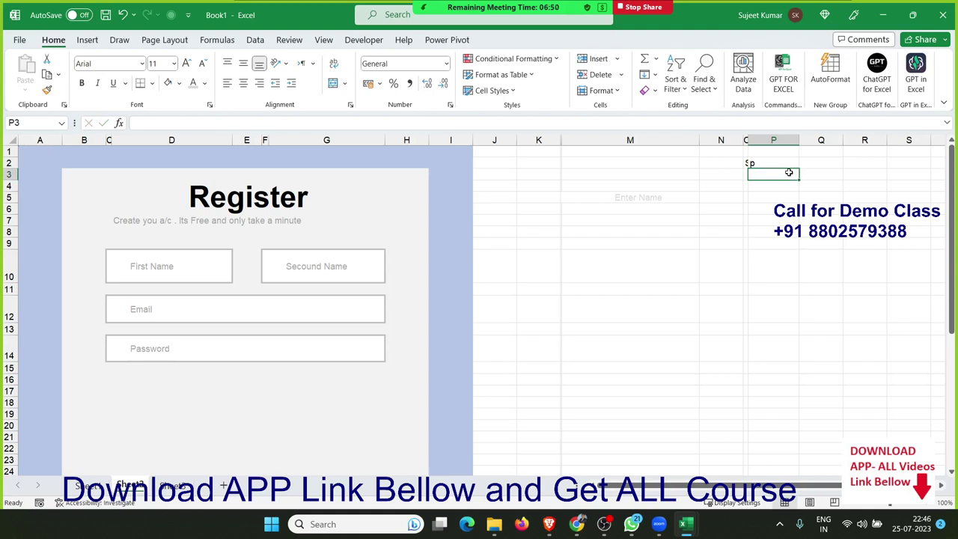
key("ctrl+z")
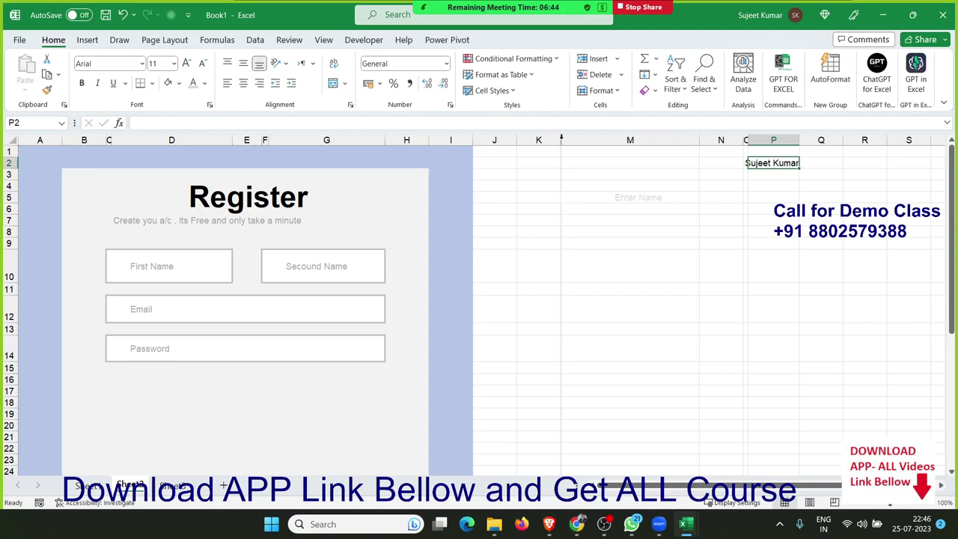
left_click(613, 201)
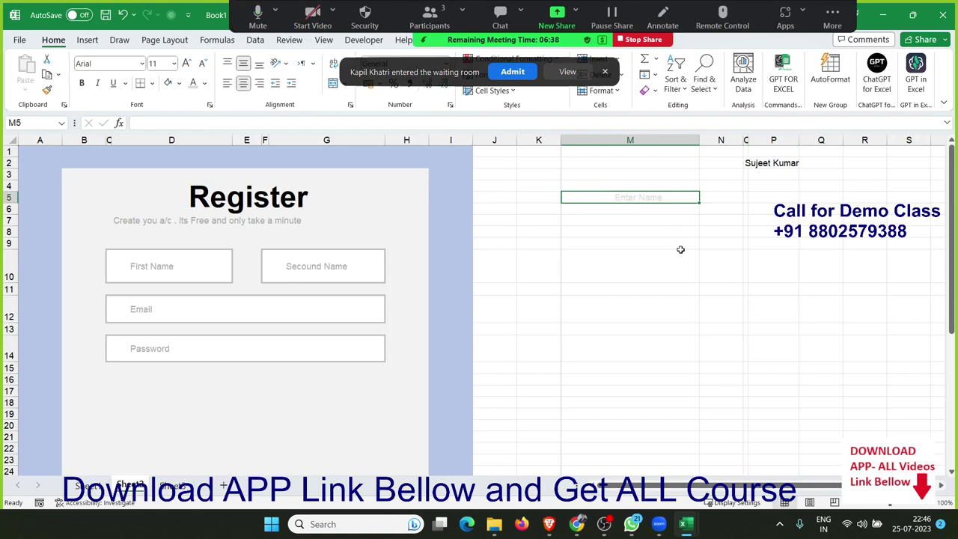
left_click(604, 71)
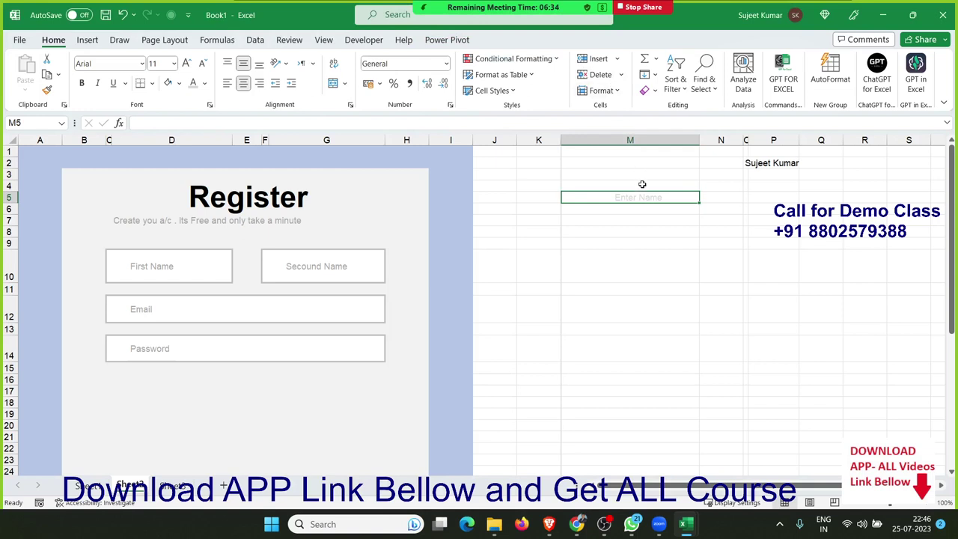
type("puja")
key("Return")
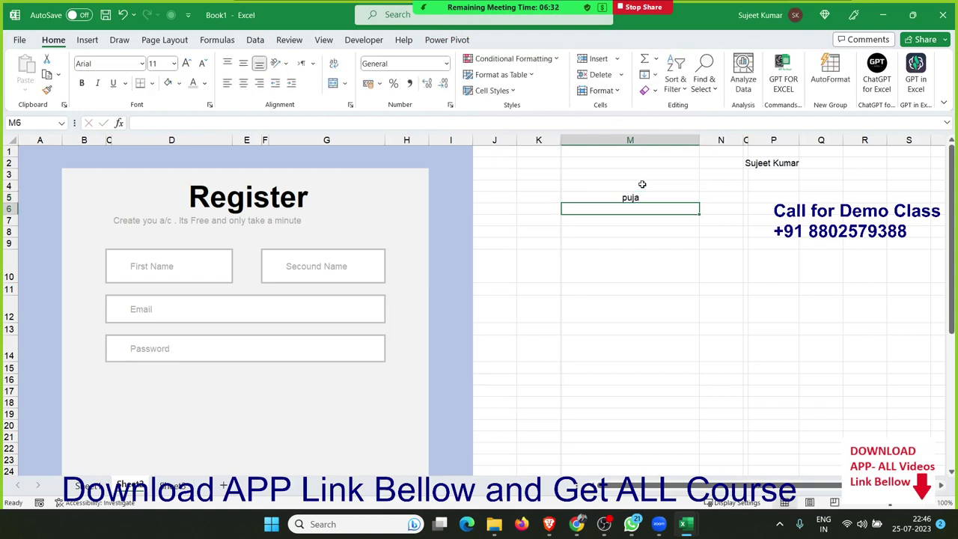
key("Up")
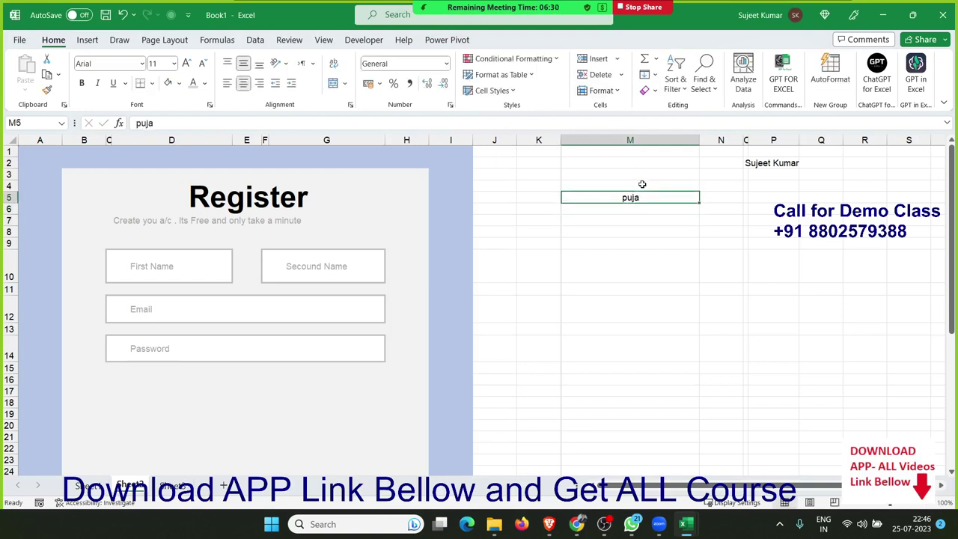
key("Delete")
Switch to the Weekly Attendance Report sheet and scroll through its grid.
scroll(276, 274, "down", 3)
scroll(195, 385, "up", 3)
left_click(86, 485)
scroll(300, 304, "down", 1)
scroll(300, 304, "down", 2)
scroll(302, 304, "down", 2)
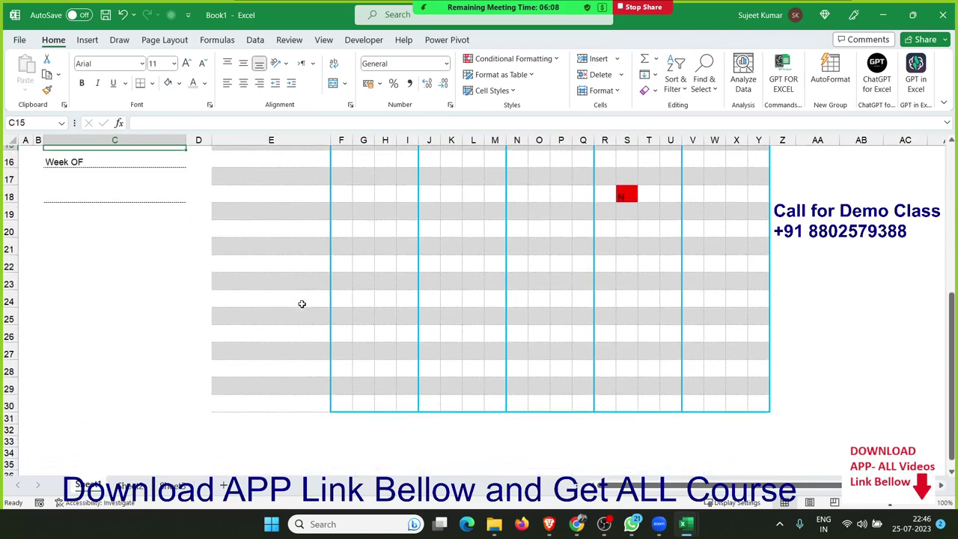
scroll(302, 304, "up", 2)
scroll(301, 302, "up", 3)
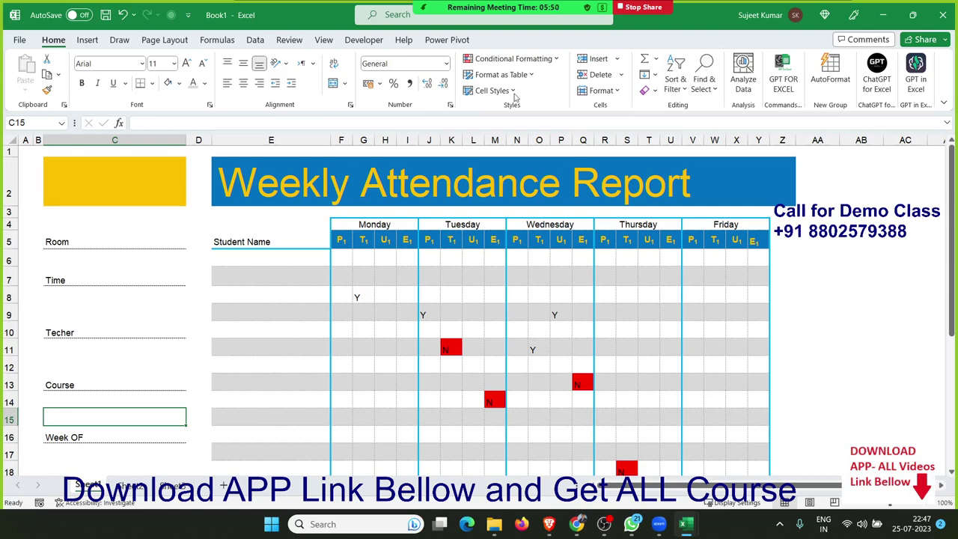
Select cell S8 in the attendance grid and save the workbook with Ctrl+S.
scroll(622, 298, "down", 3)
scroll(621, 297, "down", 3)
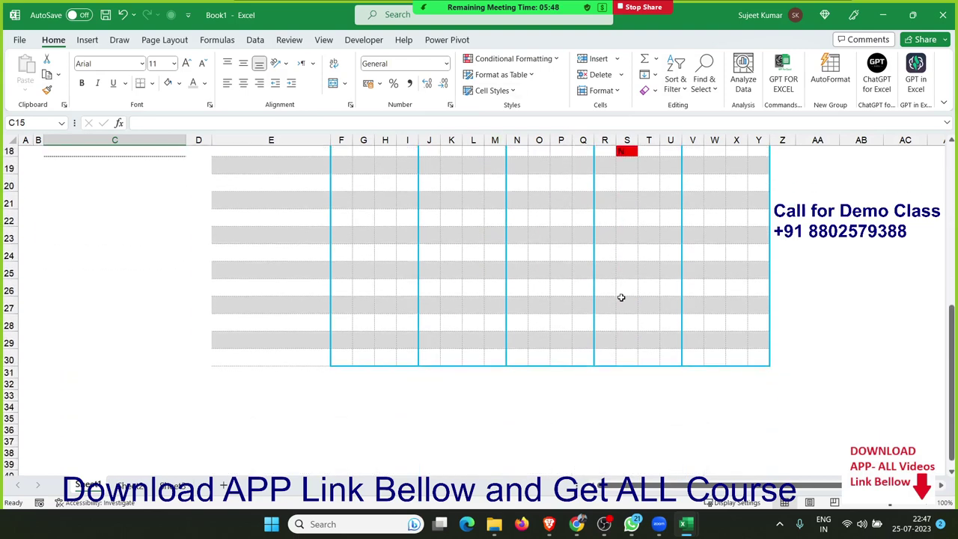
scroll(621, 297, "up", 6)
left_click(622, 292)
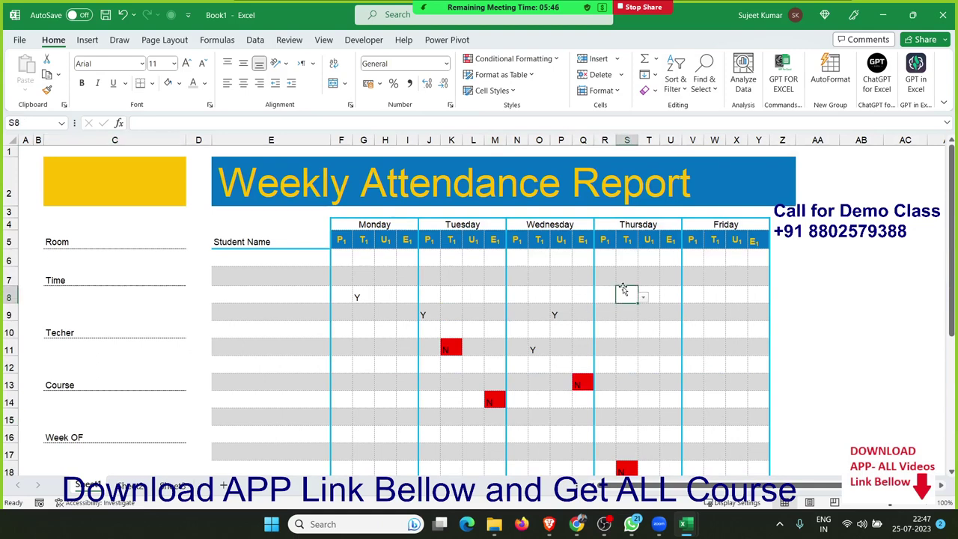
key("ctrl+s")
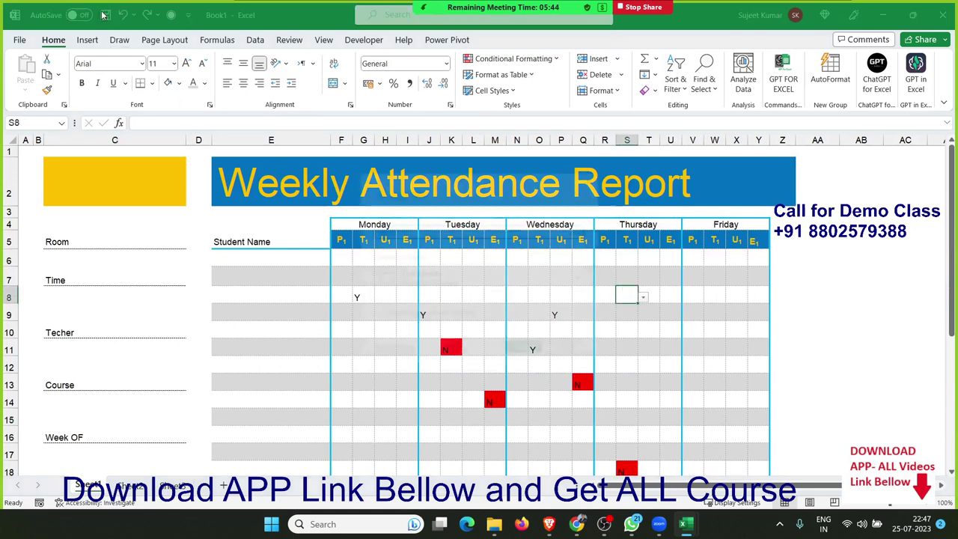
Choose the D: drive as the save location and name the file 'Day-1-Form'.
left_click(386, 289)
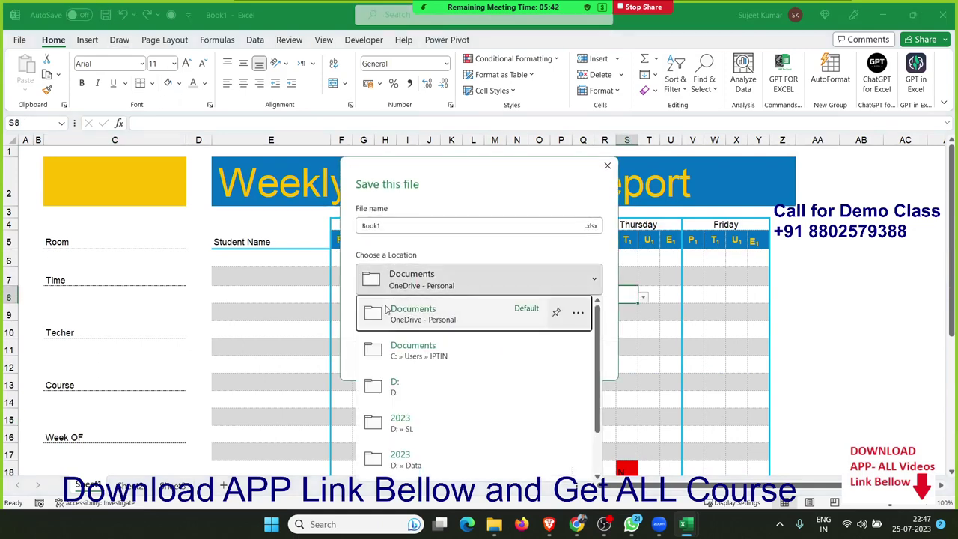
left_click(387, 390)
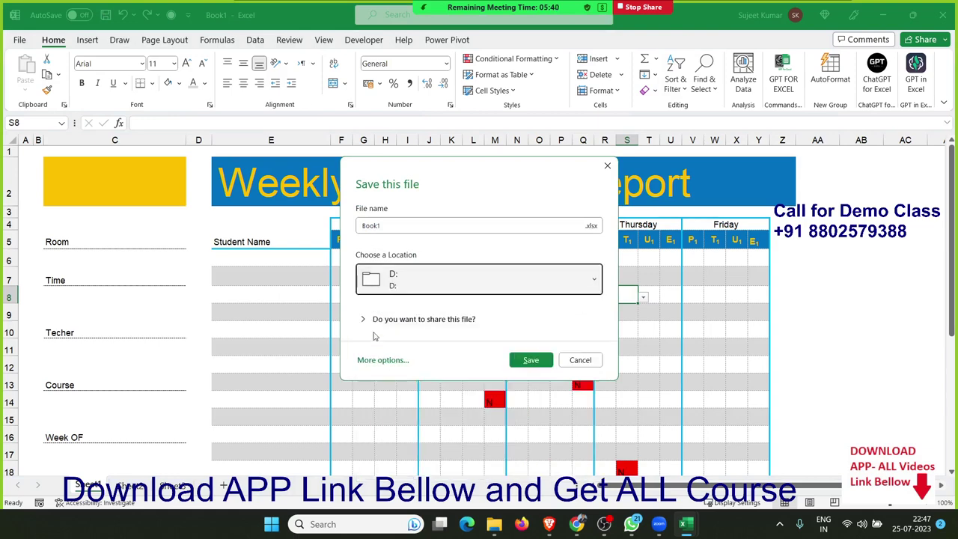
double_click(370, 229)
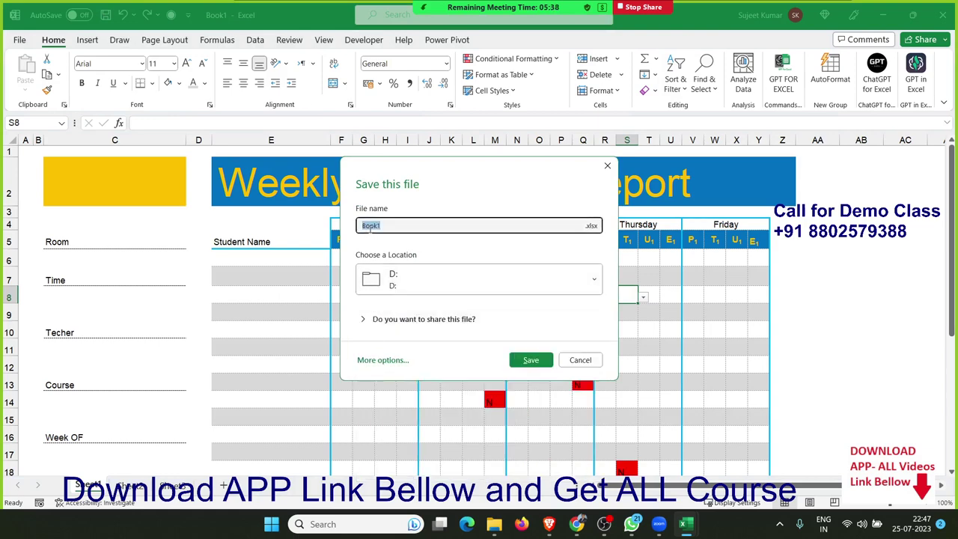
type("Day-1")
type("-For")
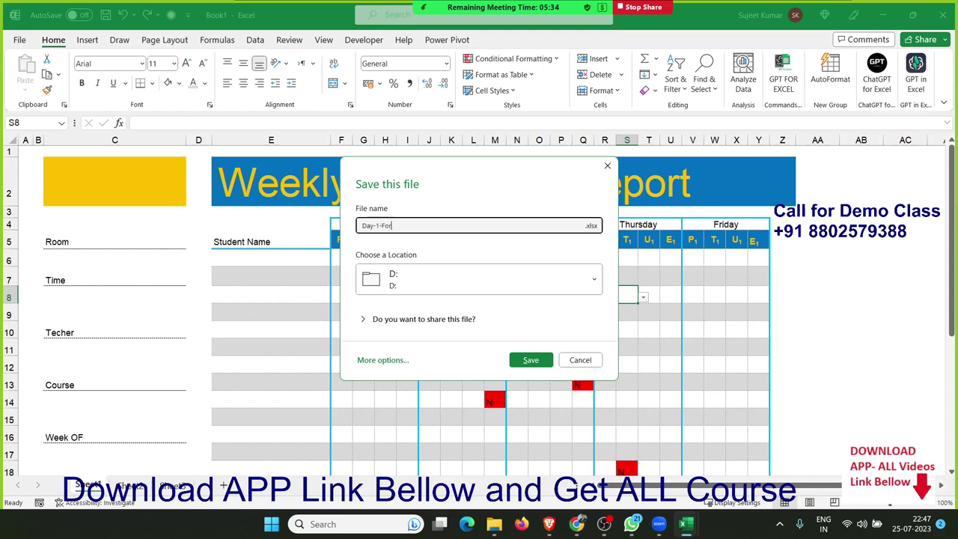